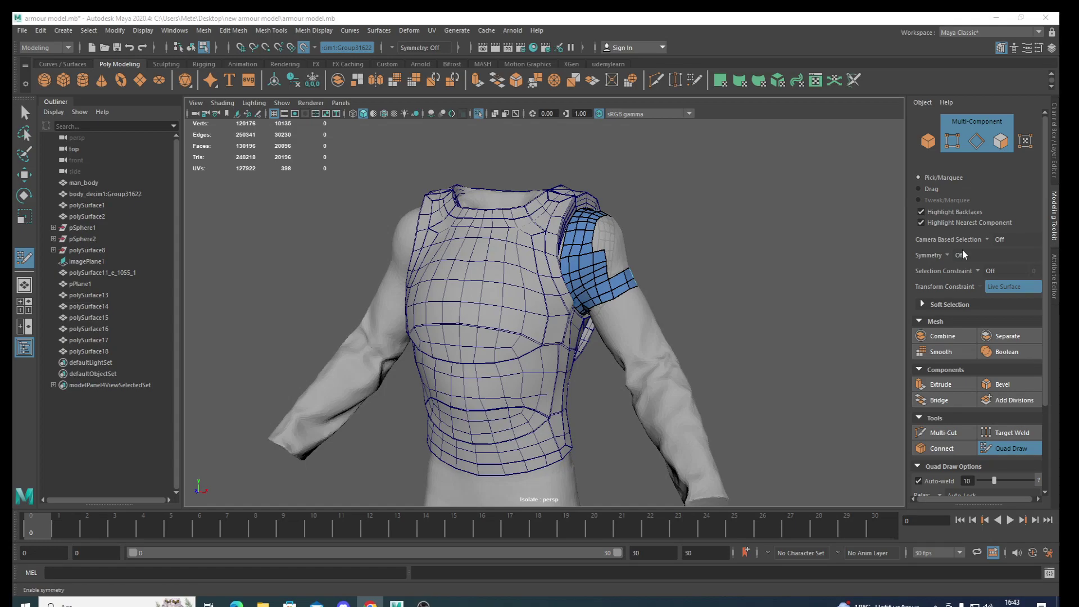
# Zoom in on the neck gap and place a starting vertex, undoing an accidental face
pyautogui.keyDown('alt'); pyautogui.moveTo(613, 381); pyautogui.dragTo(598, 394); pyautogui.keyUp('alt')
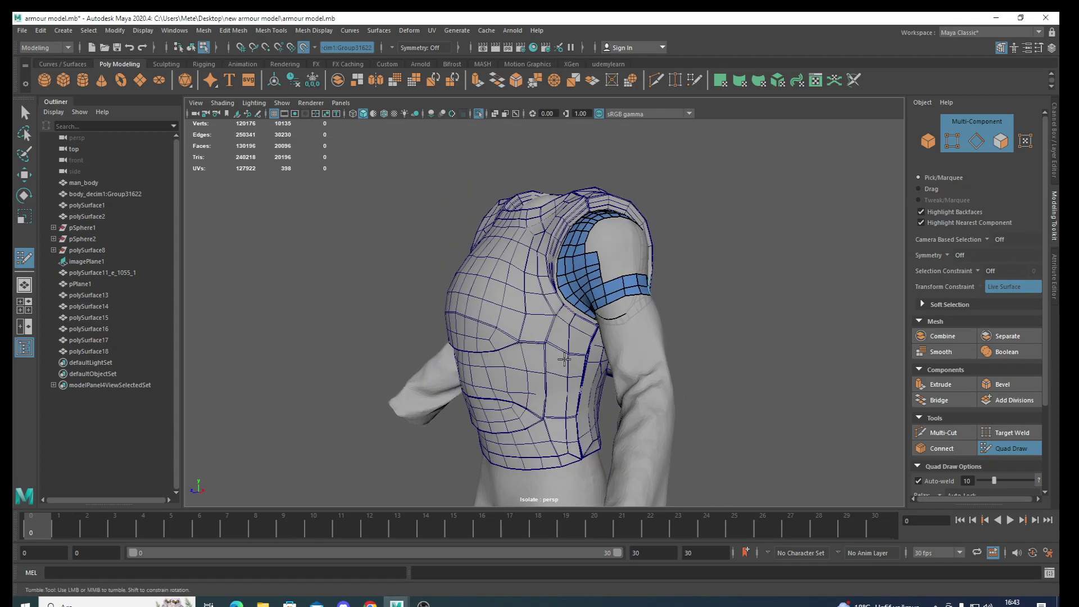
pyautogui.scroll(4, 598, 402)
pyautogui.scroll(3, 598, 403)
pyautogui.scroll(1, 710, 390)
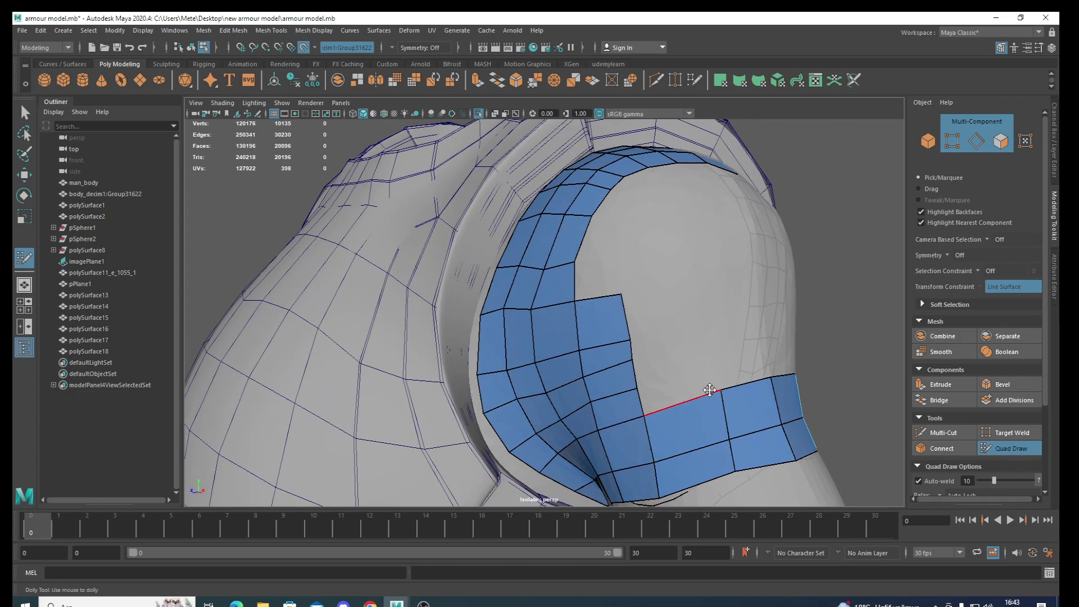
pyautogui.keyDown('shift'); pyautogui.click(668, 395); pyautogui.keyUp('shift')
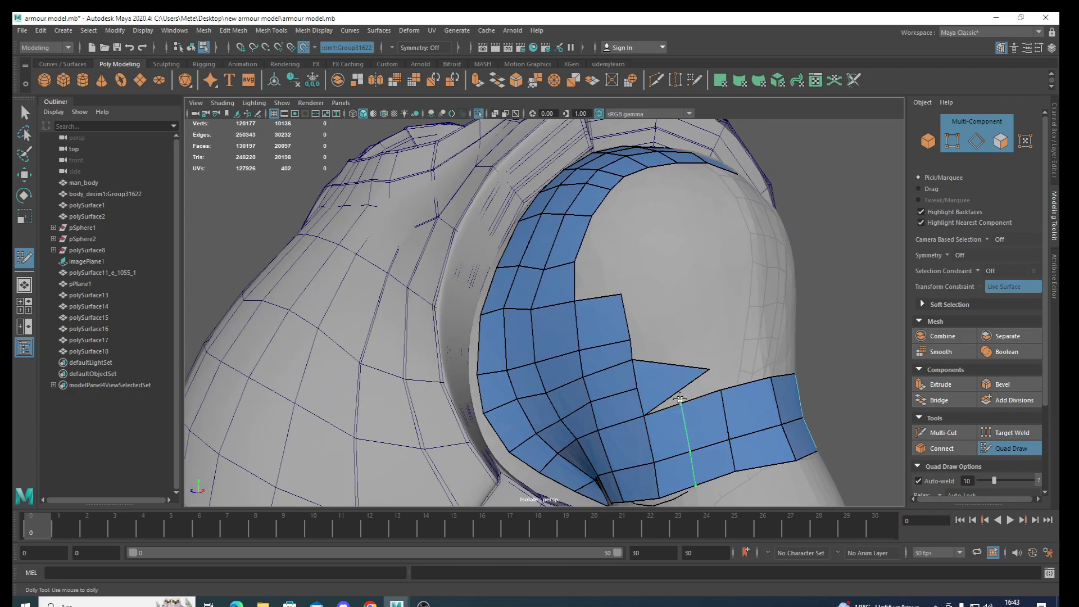
pyautogui.hotkey('ctrl', 'z')
# Fill two vertical strips of quads up the neck gap from the placed vertex
pyautogui.keyDown('shift'); pyautogui.click(680, 389); pyautogui.keyUp('shift')
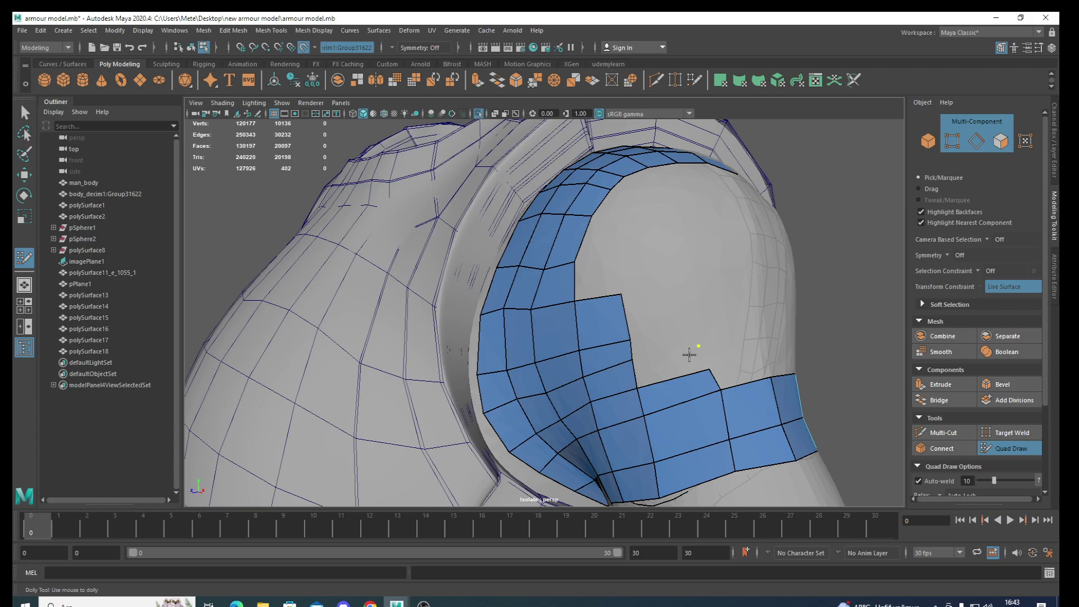
pyautogui.keyDown('shift'); pyautogui.click(689, 352); pyautogui.keyUp('shift')
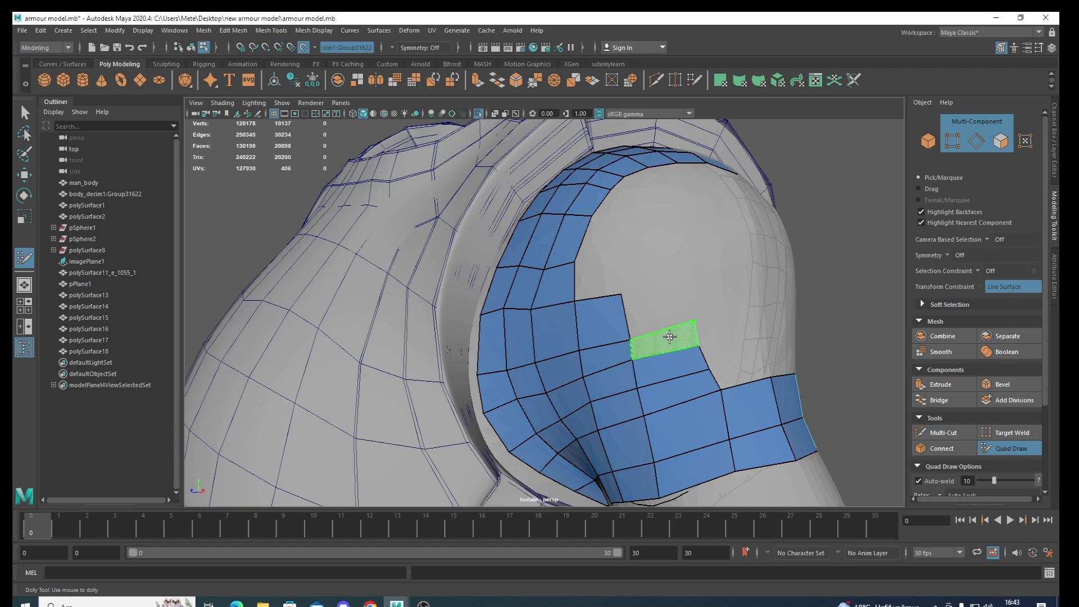
pyautogui.keyDown('shift'); pyautogui.click(670, 336); pyautogui.keyUp('shift')
pyautogui.keyDown('shift'); pyautogui.click(666, 303); pyautogui.keyUp('shift')
pyautogui.keyDown('alt'); pyautogui.moveTo(678, 375); pyautogui.dragTo(629, 381); pyautogui.keyUp('alt')
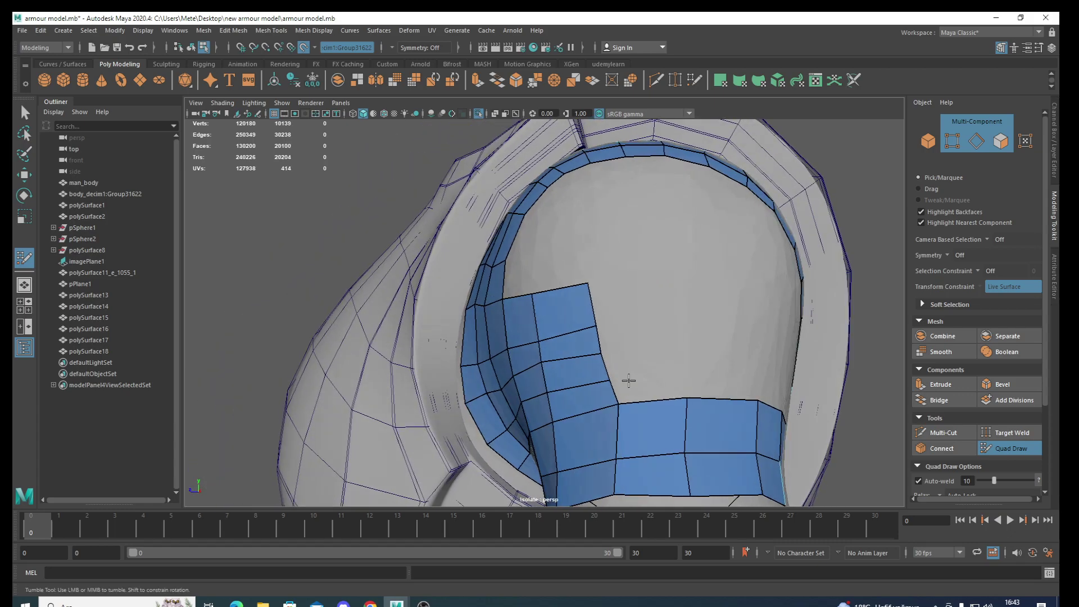
pyautogui.keyDown('shift'); pyautogui.click(664, 387); pyautogui.keyUp('shift')
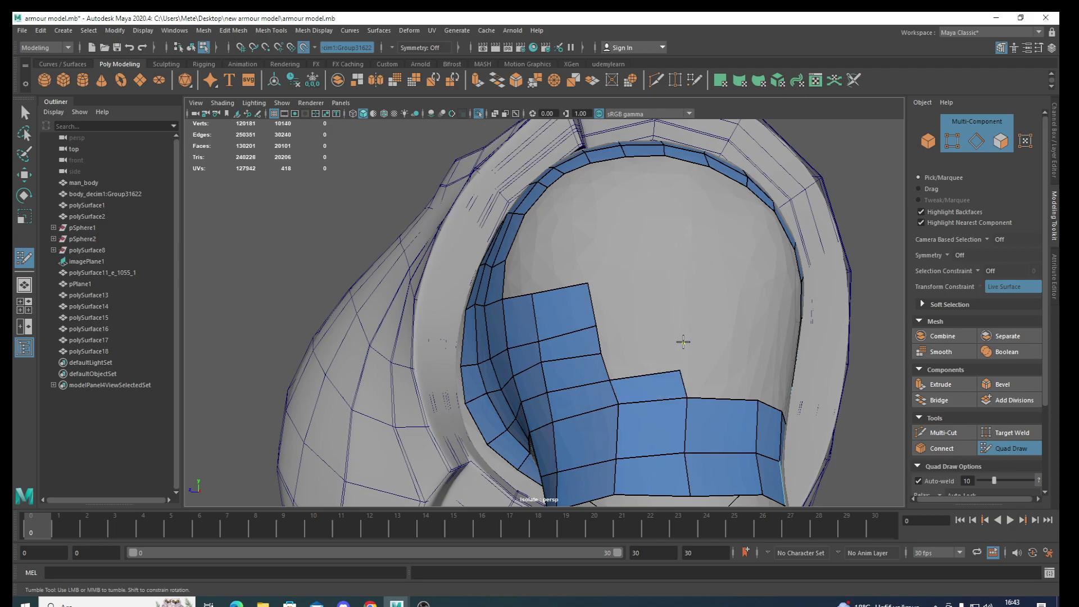
pyautogui.keyDown('shift'); pyautogui.click(654, 356); pyautogui.keyUp('shift')
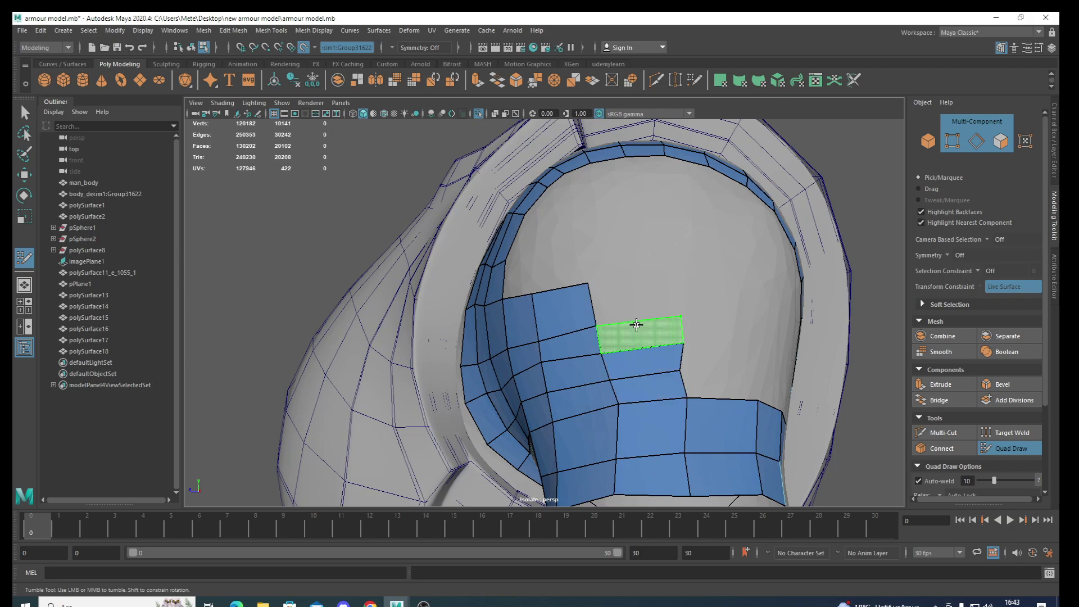
pyautogui.keyDown('shift'); pyautogui.click(637, 324); pyautogui.keyUp('shift')
pyautogui.keyDown('shift'); pyautogui.click(652, 297); pyautogui.keyUp('shift')
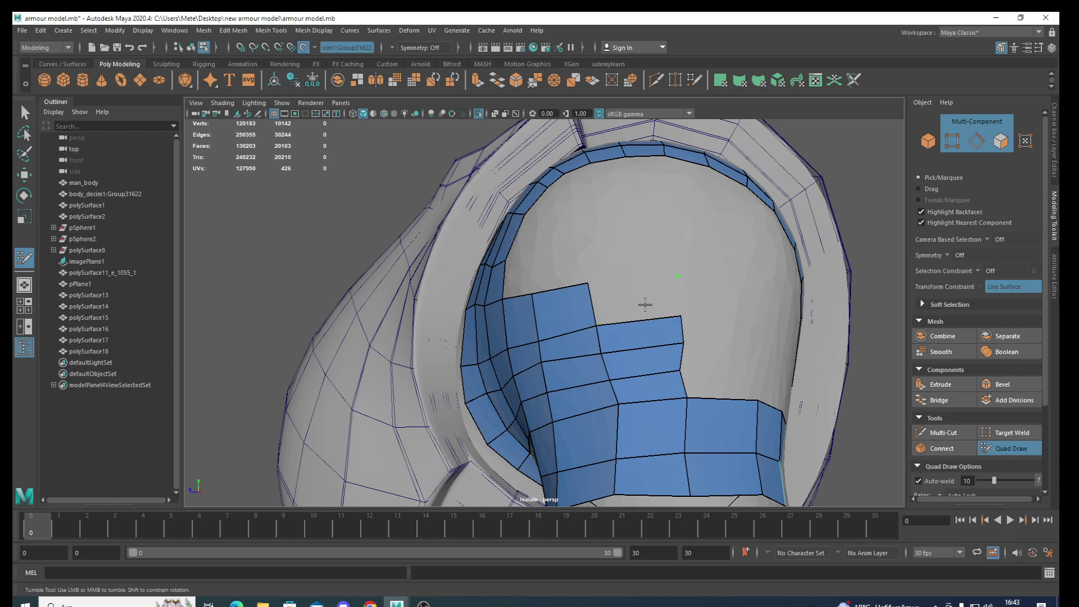
# Add quads to the right of the strips and under the upper row
pyautogui.moveTo(643, 306)
pyautogui.keyDown('alt'); pyautogui.mouseDown()
pyautogui.moveTo(612, 374)
pyautogui.moveTo(607, 333)
pyautogui.mouseUp(); pyautogui.keyUp('alt')
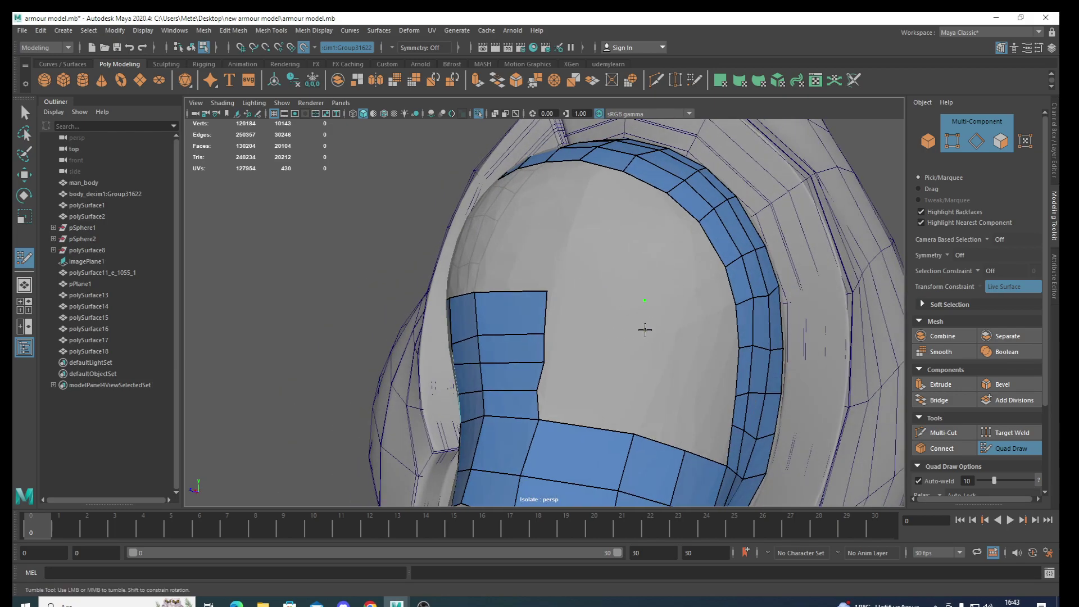
pyautogui.keyDown('shift'); pyautogui.click(606, 312); pyautogui.keyUp('shift')
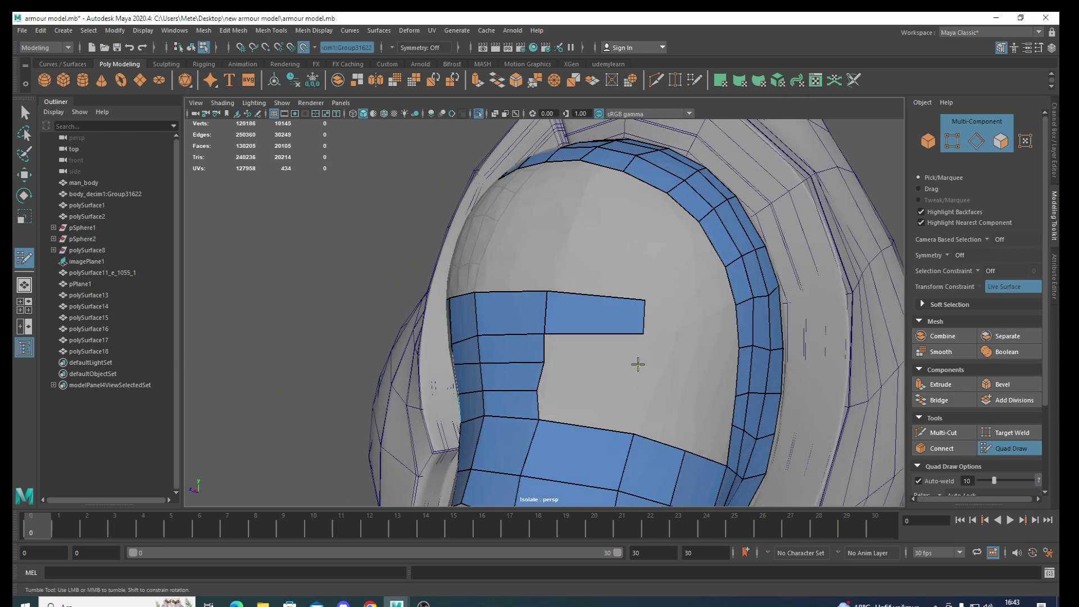
pyautogui.keyDown('shift'); pyautogui.click(608, 351); pyautogui.keyUp('shift')
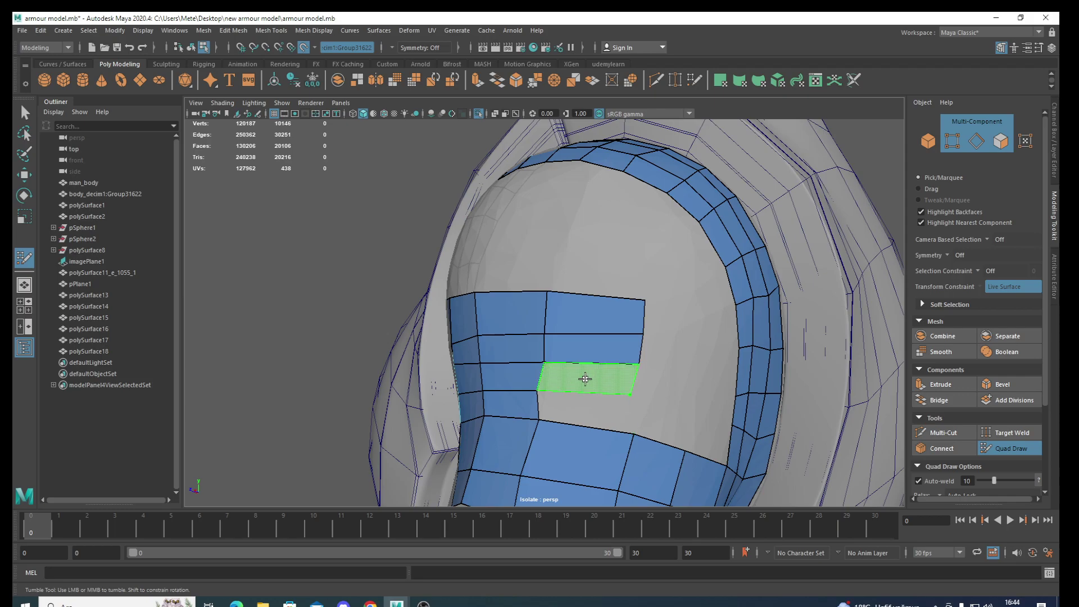
pyautogui.keyDown('shift'); pyautogui.click(585, 376); pyautogui.keyUp('shift')
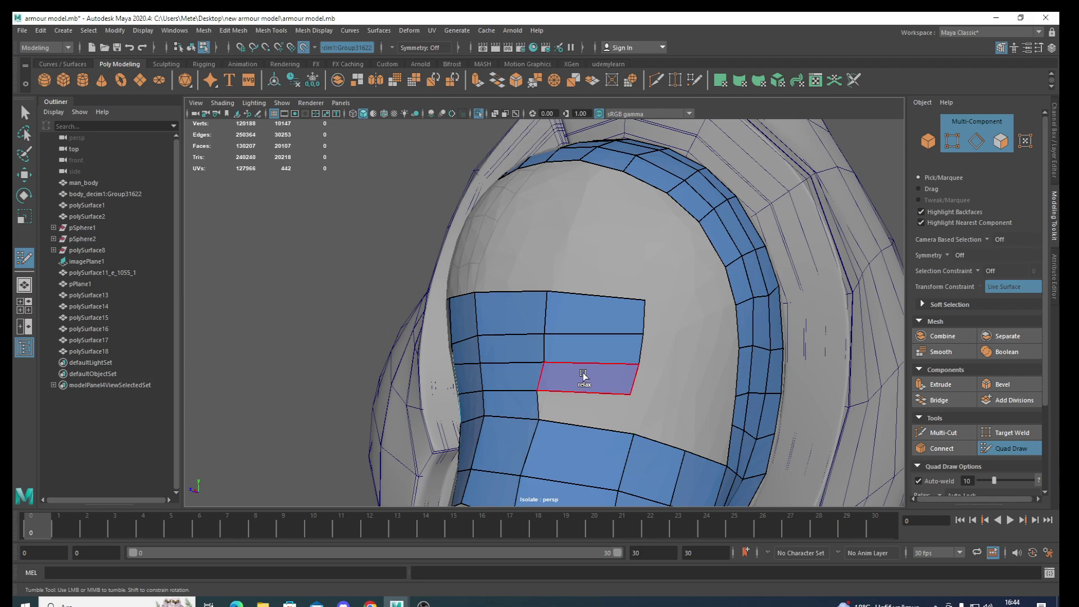
pyautogui.keyDown('shift'); pyautogui.click(588, 402); pyautogui.keyUp('shift')
pyautogui.moveTo(588, 402)
pyautogui.keyDown('alt'); pyautogui.mouseDown()
pyautogui.moveTo(559, 386)
pyautogui.moveTo(530, 421)
pyautogui.moveTo(504, 327)
pyautogui.mouseUp(); pyautogui.keyUp('alt')
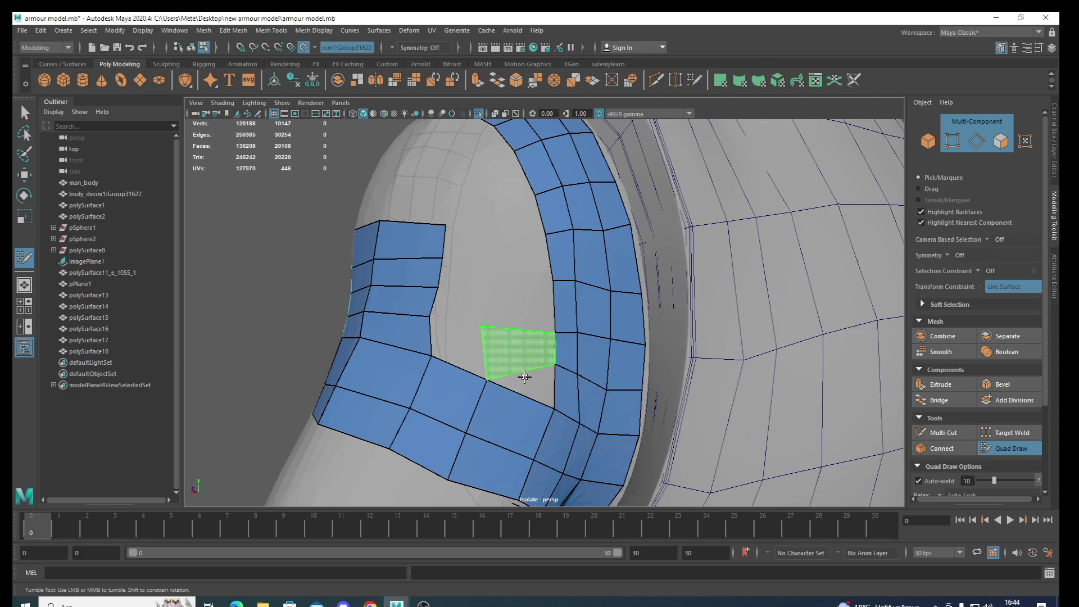
# Fill quads on the side of the patch, nudging a shared vertex rightward
pyautogui.keyDown('shift'); pyautogui.click(471, 356); pyautogui.keyUp('shift')
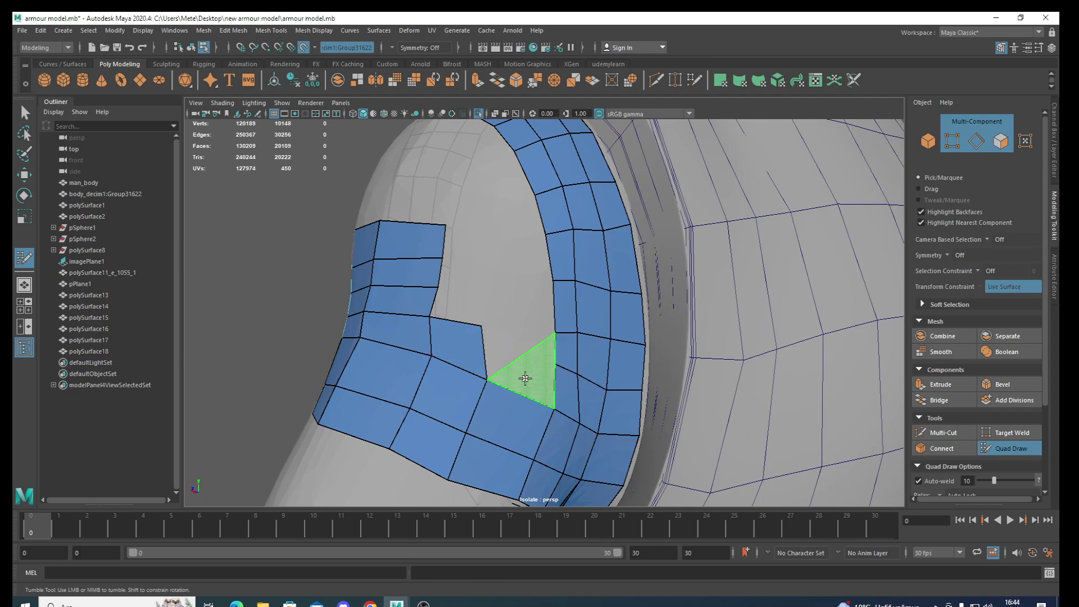
pyautogui.keyDown('shift'); pyautogui.click(512, 371); pyautogui.keyUp('shift')
pyautogui.moveTo(483, 330); pyautogui.dragTo(502, 333)
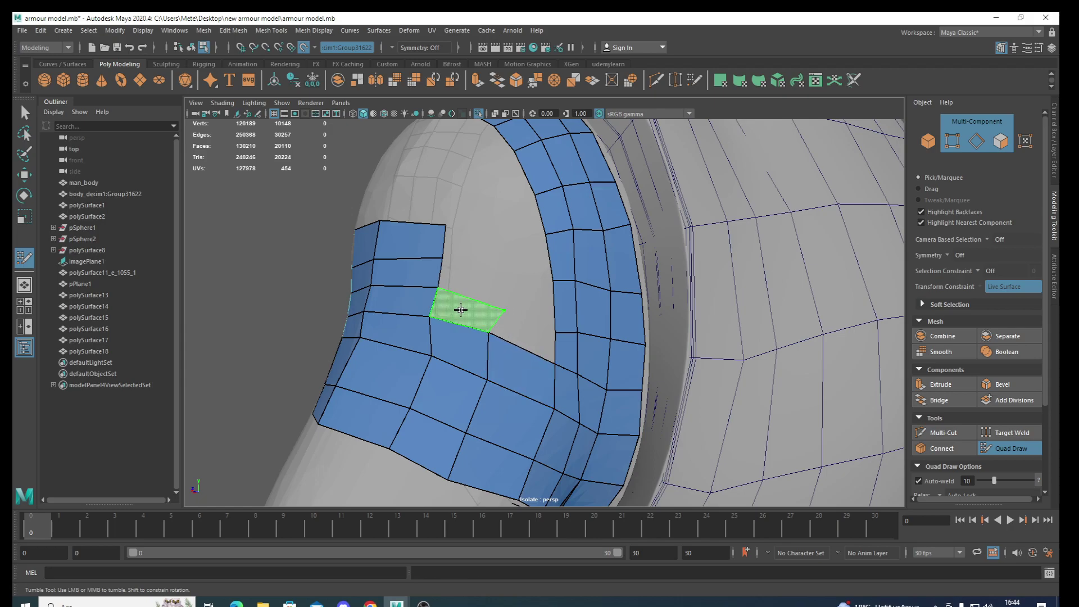
pyautogui.keyDown('shift'); pyautogui.click(458, 306); pyautogui.keyUp('shift')
pyautogui.keyDown('shift'); pyautogui.click(523, 334); pyautogui.keyUp('shift')
pyautogui.keyDown('alt'); pyautogui.moveTo(522, 334); pyautogui.dragTo(539, 418, button='middle'); pyautogui.keyUp('alt')
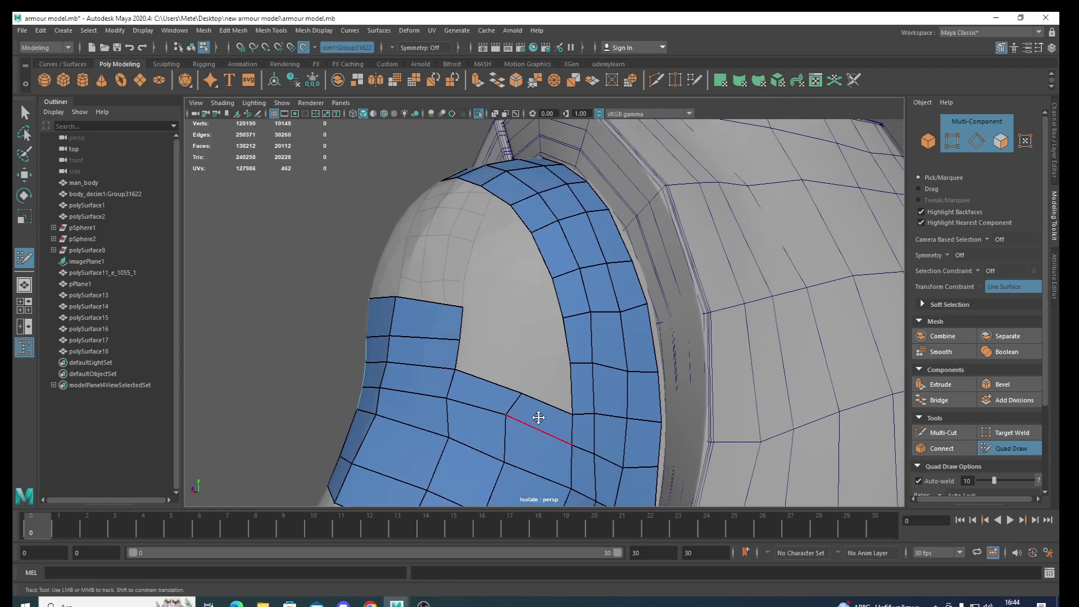
# Fill four more quads in the remaining neck-gap opening
pyautogui.keyDown('shift'); pyautogui.click(495, 358); pyautogui.keyUp('shift')
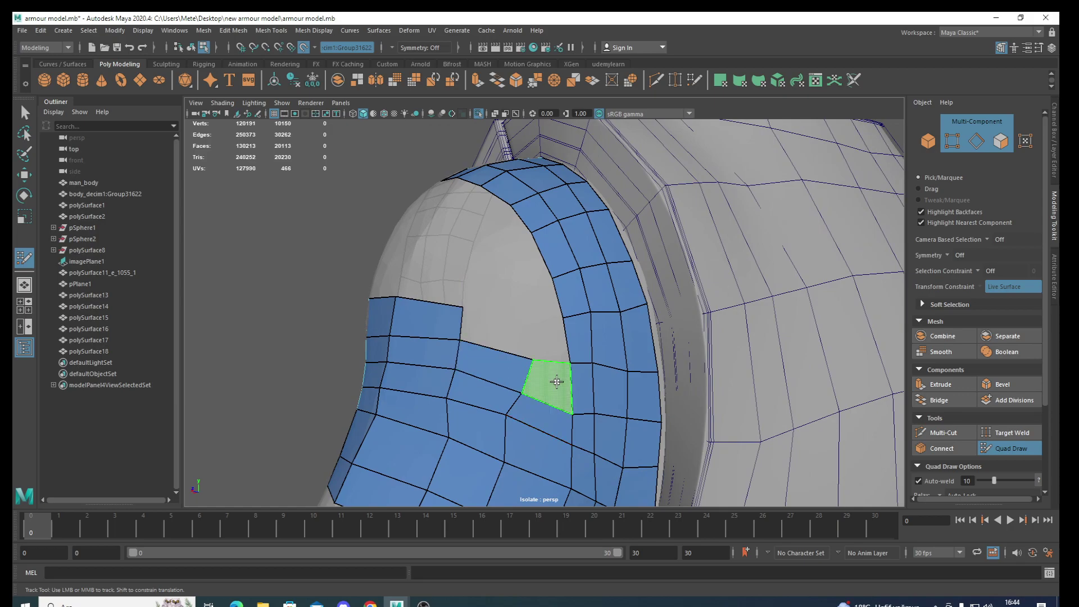
pyautogui.keyDown('shift'); pyautogui.click(550, 380); pyautogui.keyUp('shift')
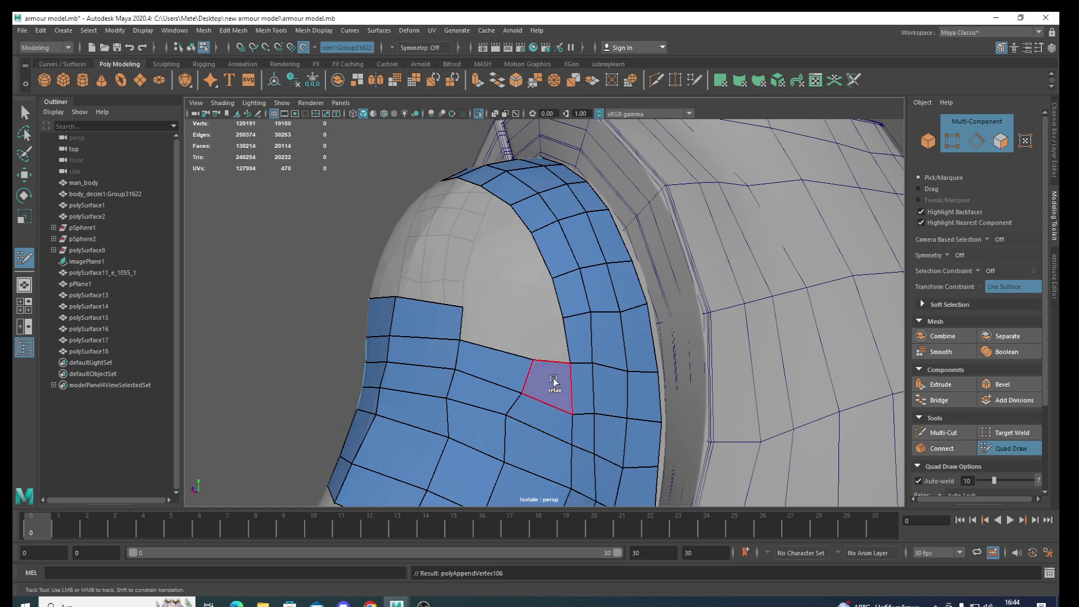
pyautogui.keyDown('shift'); pyautogui.click(555, 341); pyautogui.keyUp('shift')
pyautogui.keyDown('shift'); pyautogui.click(501, 322); pyautogui.keyUp('shift')
pyautogui.keyDown('alt'); pyautogui.moveTo(501, 322); pyautogui.dragTo(564, 350); pyautogui.keyUp('alt')
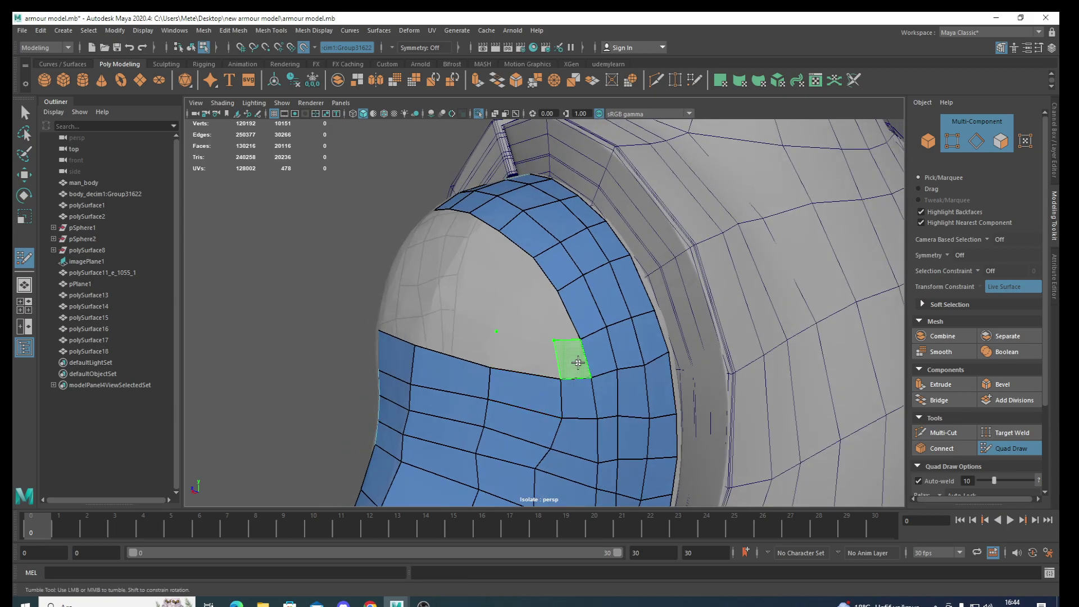
# Fill more quads across the neck gap between the placed vertices
pyautogui.keyDown('shift'); pyautogui.click(572, 359); pyautogui.keyUp('shift')
pyautogui.keyDown('shift'); pyautogui.click(526, 354); pyautogui.keyUp('shift')
pyautogui.moveTo(526, 354)
pyautogui.keyDown('alt'); pyautogui.mouseDown()
pyautogui.moveTo(512, 402)
pyautogui.moveTo(659, 339)
pyautogui.mouseUp(); pyautogui.keyUp('alt')
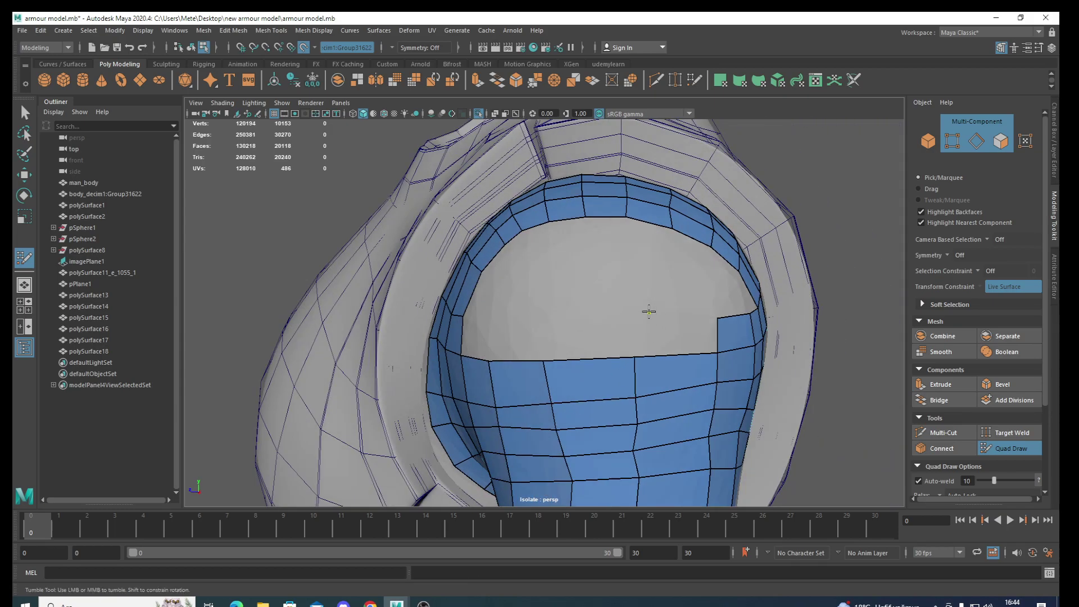
pyautogui.keyDown('shift'); pyautogui.click(665, 329); pyautogui.keyUp('shift')
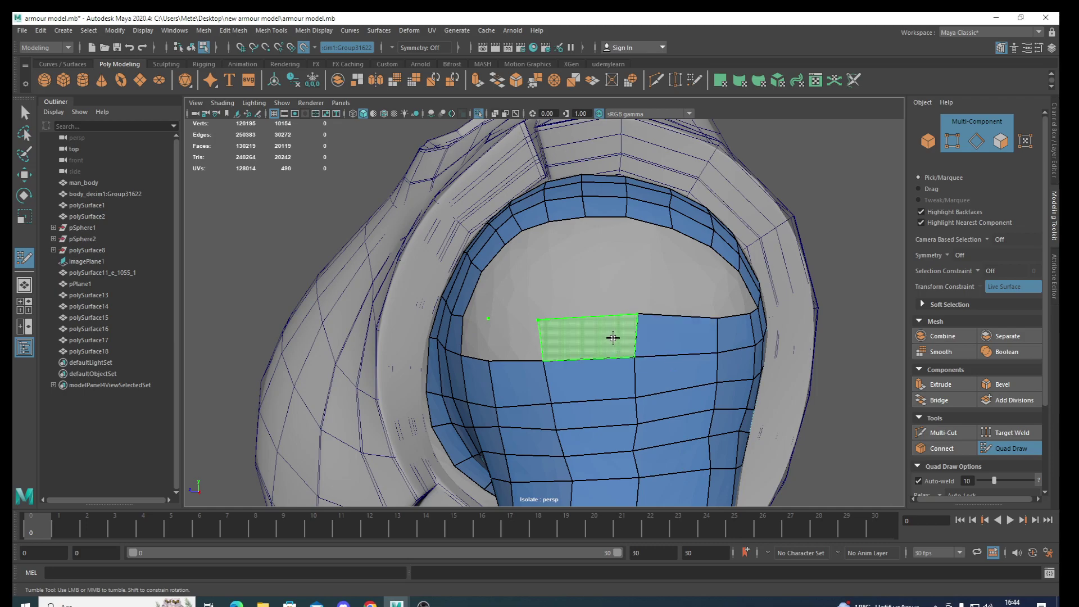
pyautogui.keyDown('shift'); pyautogui.click(612, 338); pyautogui.keyUp('shift')
pyautogui.keyDown('shift'); pyautogui.click(520, 346); pyautogui.keyUp('shift')
pyautogui.keyDown('alt'); pyautogui.moveTo(523, 354); pyautogui.dragTo(572, 396); pyautogui.keyUp('alt')
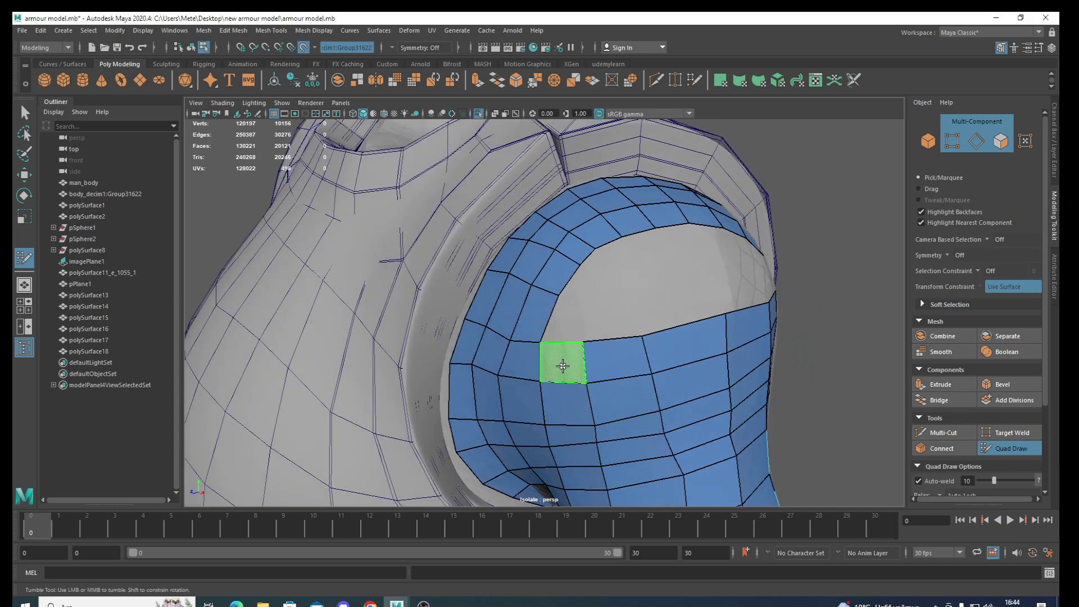
# Keep adding quads to close the grey gap from several angles
pyautogui.keyDown('shift'); pyautogui.click(561, 363); pyautogui.keyUp('shift')
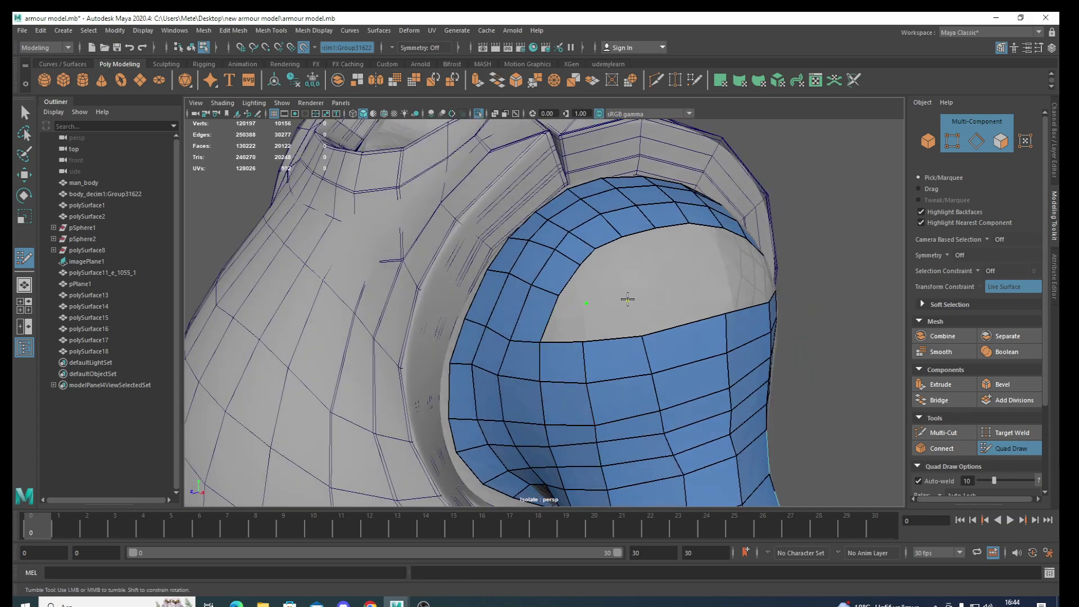
pyautogui.keyDown('shift'); pyautogui.click(610, 321); pyautogui.keyUp('shift')
pyautogui.keyDown('shift'); pyautogui.click(562, 321); pyautogui.keyUp('shift')
pyautogui.moveTo(563, 323)
pyautogui.keyDown('alt'); pyautogui.mouseDown()
pyautogui.moveTo(597, 378)
pyautogui.moveTo(648, 314)
pyautogui.mouseUp(); pyautogui.keyUp('alt')
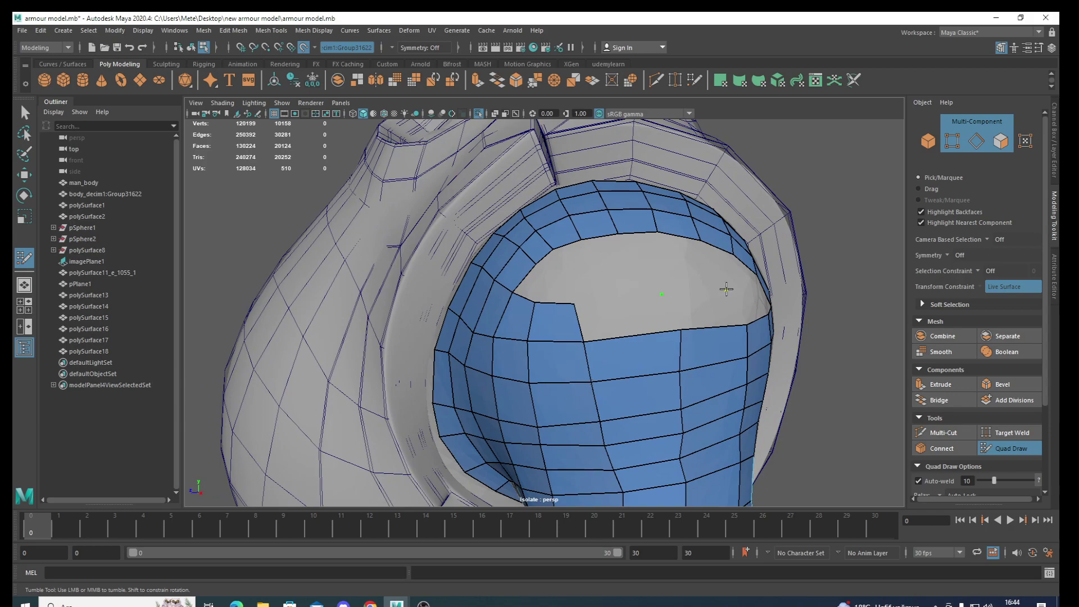
pyautogui.keyDown('shift'); pyautogui.click(612, 318); pyautogui.keyUp('shift')
pyautogui.keyDown('shift'); pyautogui.click(697, 308); pyautogui.keyUp('shift')
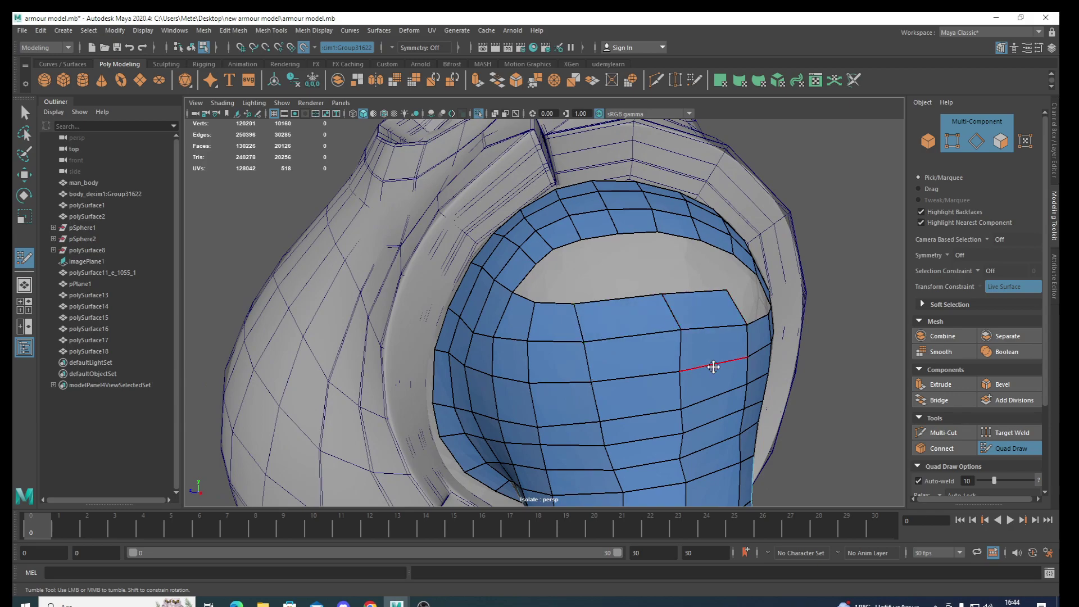
pyautogui.keyDown('alt'); pyautogui.moveTo(714, 367); pyautogui.dragTo(632, 378); pyautogui.keyUp('alt')
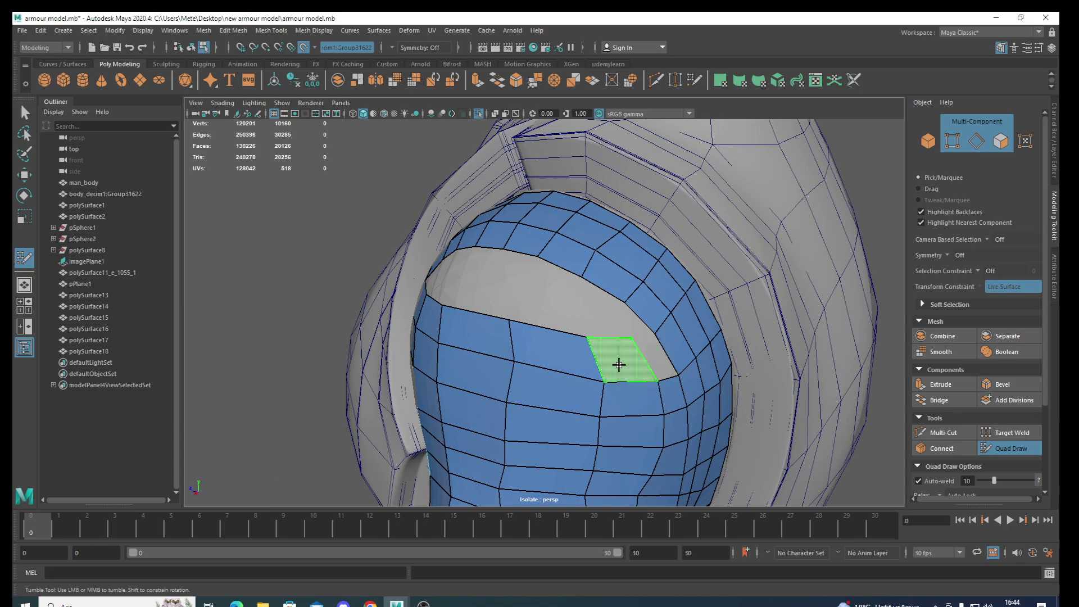
# Fill the remaining gap faces around the neck opening
pyautogui.keyDown('shift'); pyautogui.click(617, 363); pyautogui.keyUp('shift')
pyautogui.keyDown('shift'); pyautogui.click(654, 361); pyautogui.keyUp('shift')
pyautogui.keyDown('alt'); pyautogui.moveTo(639, 386); pyautogui.dragTo(646, 394); pyautogui.keyUp('alt')
pyautogui.keyDown('alt'); pyautogui.moveTo(647, 394); pyautogui.dragTo(651, 441, button='middle'); pyautogui.keyUp('alt')
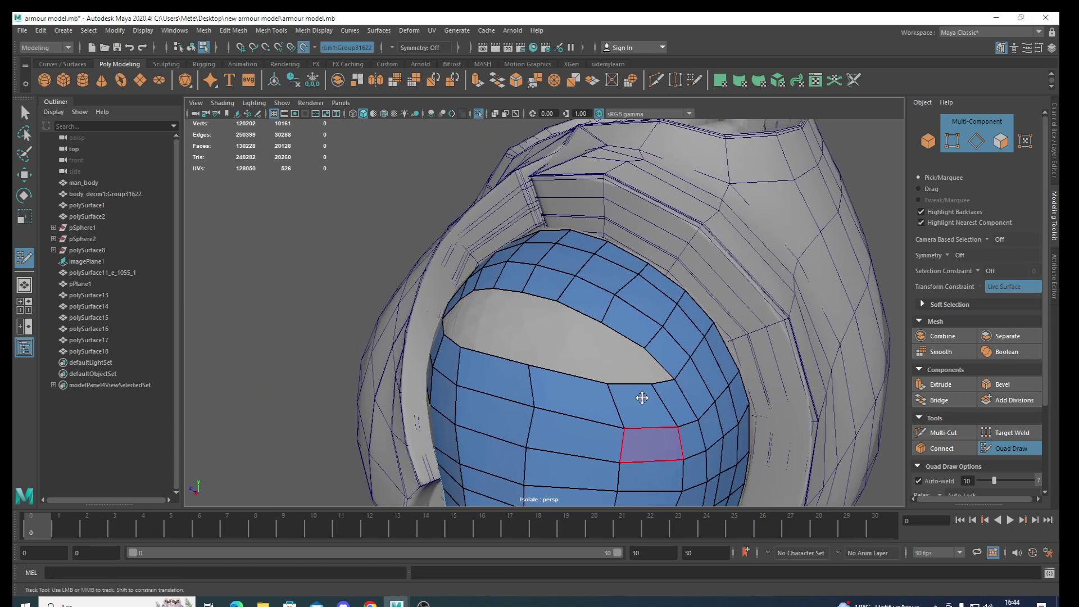
pyautogui.keyDown('shift'); pyautogui.click(644, 369); pyautogui.keyUp('shift')
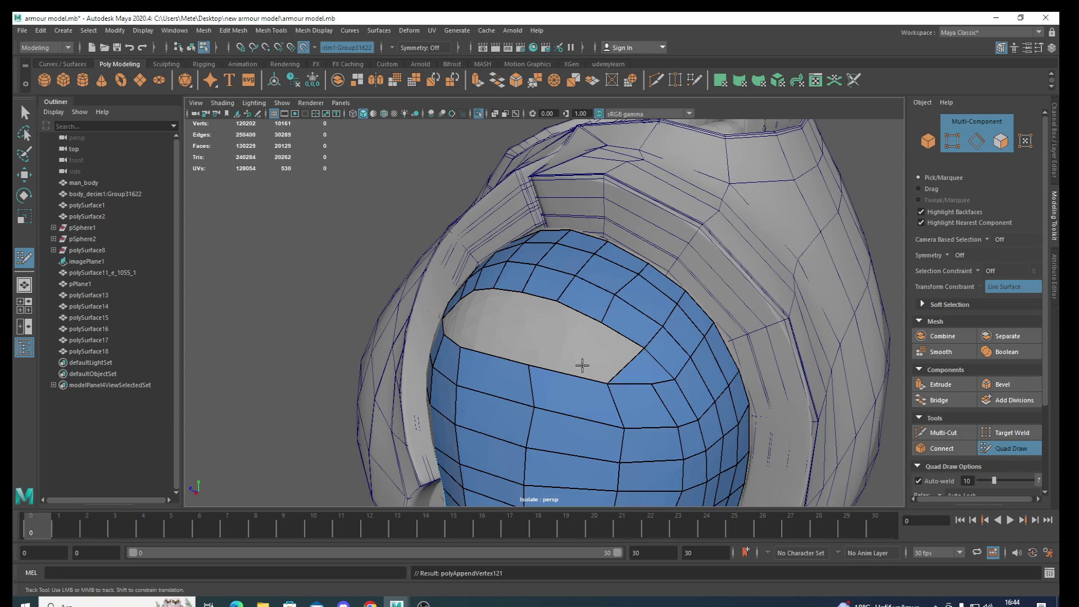
pyautogui.keyDown('alt'); pyautogui.moveTo(583, 366); pyautogui.dragTo(615, 381); pyautogui.keyUp('alt')
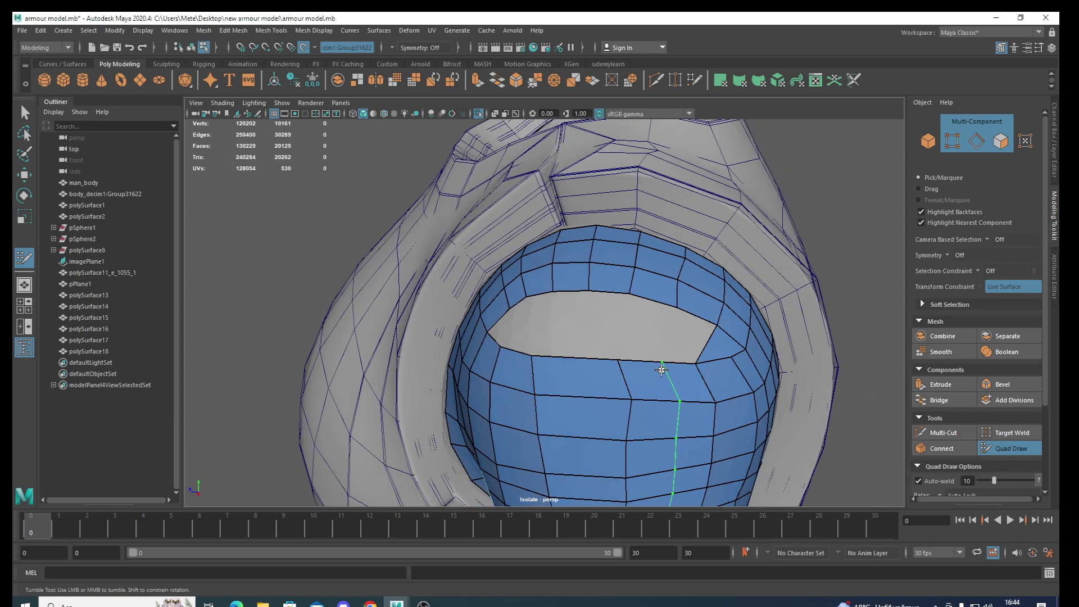
pyautogui.keyDown('shift'); pyautogui.click(686, 337); pyautogui.keyUp('shift')
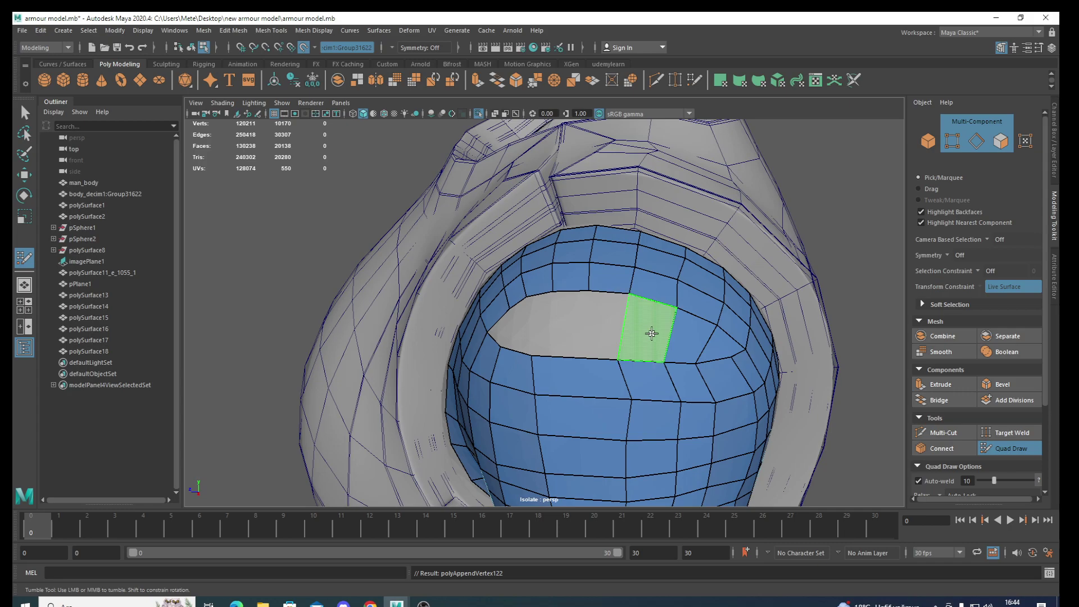
# Insert edge loops through the last hole, fill it with quads, and relax the patch
pyautogui.keyDown('ctrl'); pyautogui.click(595, 374); pyautogui.keyUp('ctrl')
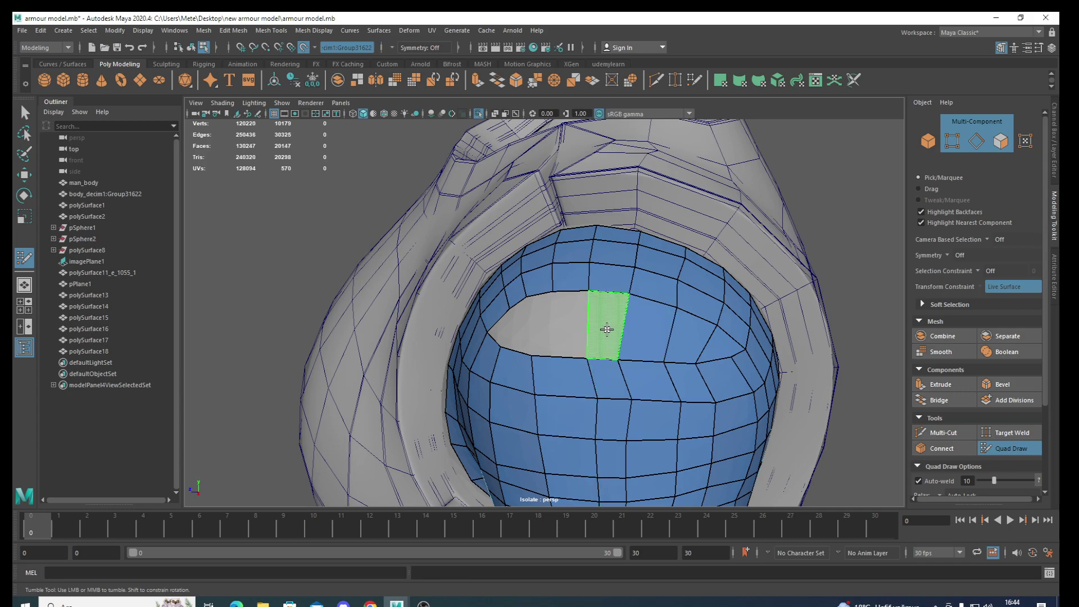
pyautogui.keyDown('shift'); pyautogui.click(607, 330); pyautogui.keyUp('shift')
pyautogui.keyDown('alt'); pyautogui.moveTo(583, 381); pyautogui.dragTo(632, 367); pyautogui.keyUp('alt')
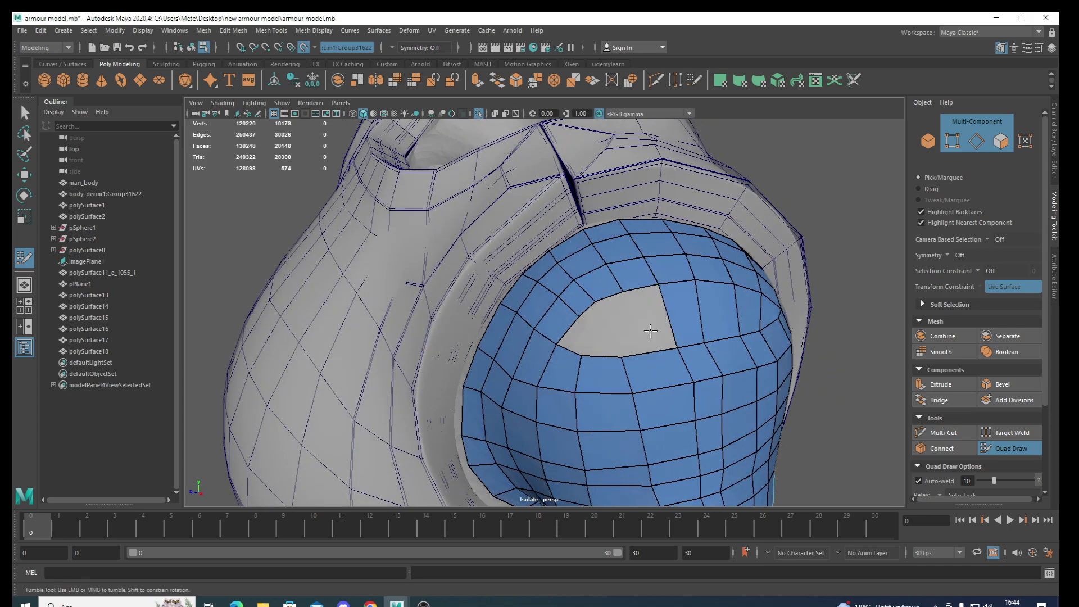
pyautogui.keyDown('ctrl'); pyautogui.click(644, 347); pyautogui.keyUp('ctrl')
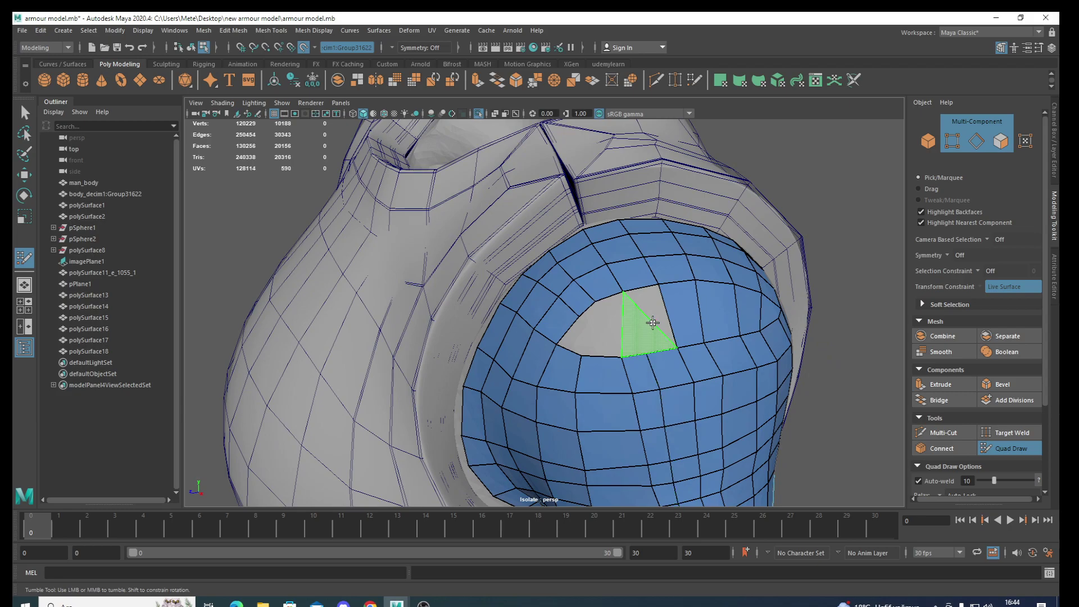
pyautogui.keyDown('shift'); pyautogui.click(649, 320); pyautogui.keyUp('shift')
pyautogui.keyDown('shift'); pyautogui.click(617, 331); pyautogui.keyUp('shift')
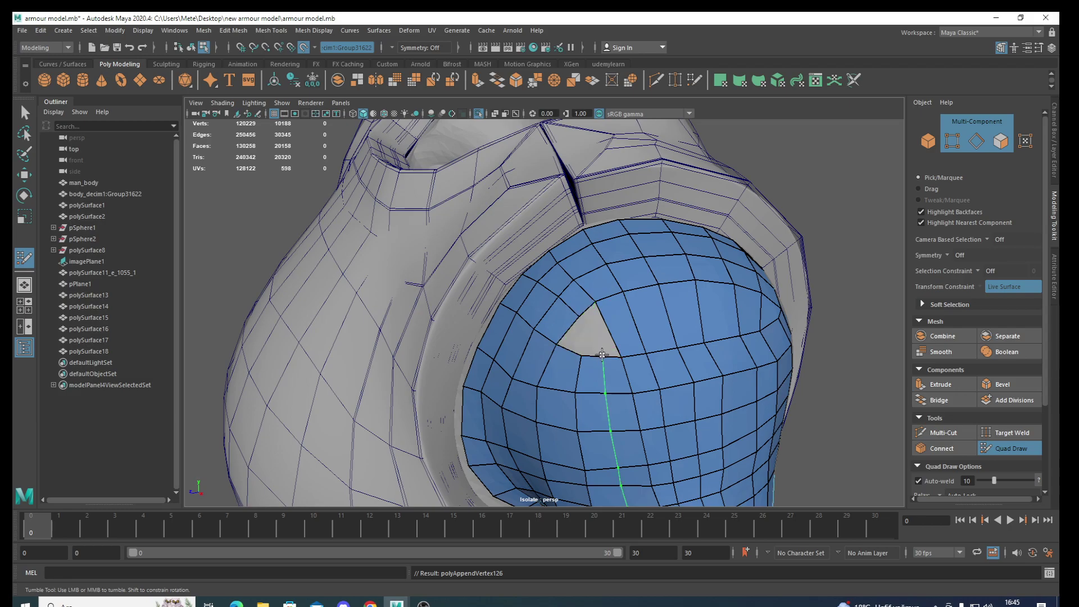
pyautogui.keyDown('ctrl'); pyautogui.click(600, 344); pyautogui.keyUp('ctrl')
pyautogui.keyDown('shift'); pyautogui.click(598, 334); pyautogui.keyUp('shift')
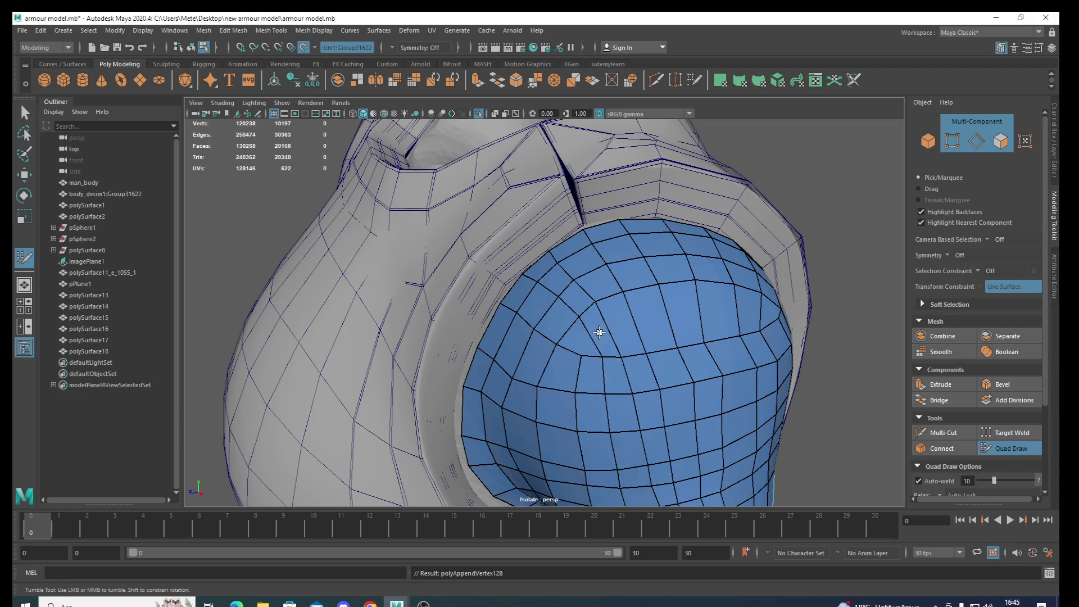
pyautogui.moveTo(598, 332)
pyautogui.keyDown('shift'); pyautogui.mouseDown()
pyautogui.moveTo(613, 392)
pyautogui.moveTo(674, 446)
pyautogui.moveTo(759, 361)
pyautogui.moveTo(680, 324)
pyautogui.moveTo(549, 422)
pyautogui.moveTo(735, 386)
pyautogui.moveTo(694, 362)
pyautogui.mouseUp(); pyautogui.keyUp('shift')
# Relax the shoulder mesh vertices with two smoothing strokes
pyautogui.keyDown('alt'); pyautogui.moveTo(735, 437); pyautogui.dragTo(703, 315); pyautogui.keyUp('alt')
pyautogui.keyDown('alt'); pyautogui.moveTo(703, 315); pyautogui.dragTo(685, 270, button='middle'); pyautogui.keyUp('alt')
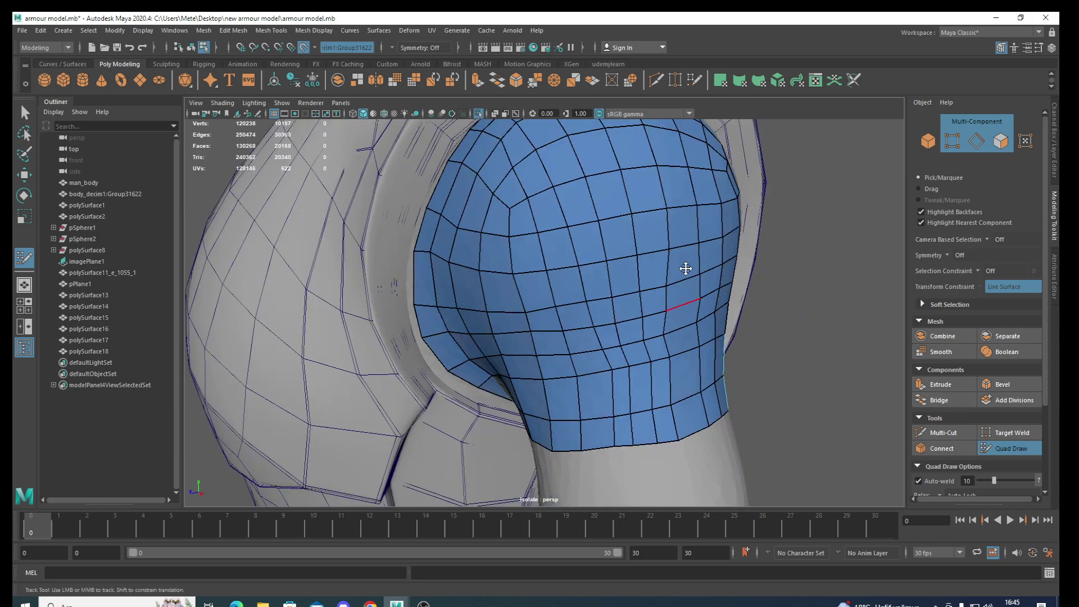
pyautogui.moveTo(616, 349)
pyautogui.keyDown('shift'); pyautogui.mouseDown()
pyautogui.moveTo(667, 297)
pyautogui.moveTo(514, 330)
pyautogui.moveTo(557, 248)
pyautogui.moveTo(475, 315)
pyautogui.moveTo(682, 195)
pyautogui.mouseUp(); pyautogui.keyUp('shift')
pyautogui.moveTo(713, 309)
pyautogui.keyDown('alt'); pyautogui.mouseDown()
pyautogui.moveTo(663, 367)
pyautogui.moveTo(600, 335)
pyautogui.mouseUp(); pyautogui.keyUp('alt')
pyautogui.moveTo(667, 249)
pyautogui.keyDown('shift'); pyautogui.mouseDown()
pyautogui.moveTo(663, 180)
pyautogui.moveTo(638, 399)
pyautogui.moveTo(622, 413)
pyautogui.moveTo(602, 330)
pyautogui.moveTo(552, 342)
pyautogui.mouseUp(); pyautogui.keyUp('shift')
# Pull a border vertex near the armpit left and inspect the patch from the side
pyautogui.moveTo(492, 318); pyautogui.dragTo(477, 320)
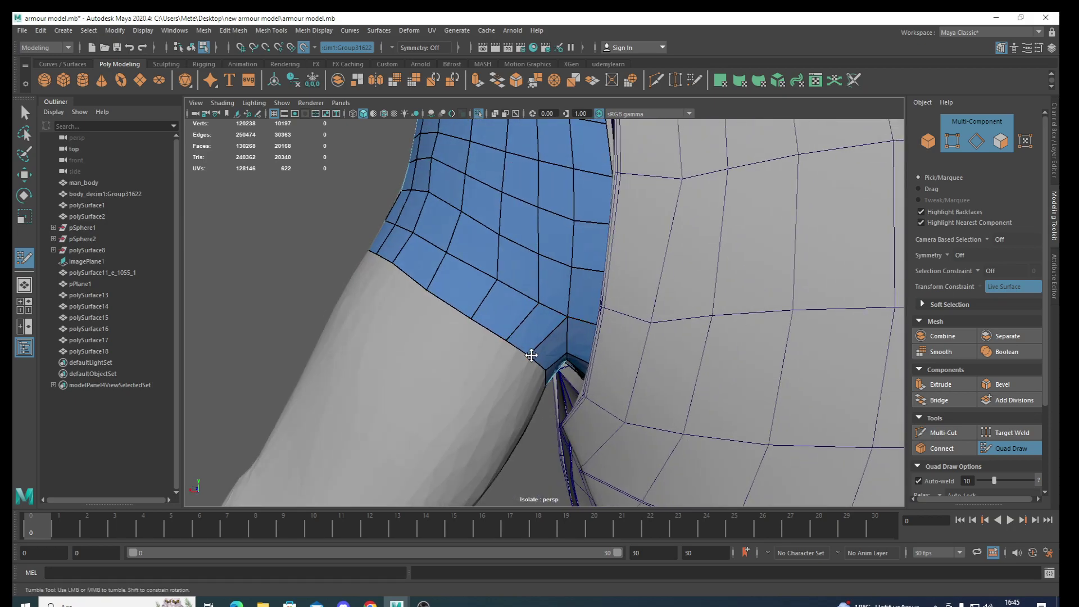
pyautogui.moveTo(529, 358)
pyautogui.keyDown('alt'); pyautogui.mouseDown()
pyautogui.moveTo(506, 385)
pyautogui.moveTo(527, 358)
pyautogui.moveTo(554, 386)
pyautogui.moveTo(547, 317)
pyautogui.moveTo(686, 313)
pyautogui.moveTo(730, 345)
pyautogui.moveTo(743, 404)
pyautogui.mouseUp(); pyautogui.keyUp('alt')
pyautogui.moveTo(692, 349)
pyautogui.keyDown('alt'); pyautogui.mouseDown()
pyautogui.moveTo(592, 299)
pyautogui.moveTo(690, 489)
pyautogui.mouseUp(); pyautogui.keyUp('alt')
pyautogui.moveTo(578, 402)
pyautogui.keyDown('alt'); pyautogui.mouseDown()
pyautogui.moveTo(542, 415)
pyautogui.moveTo(650, 412)
pyautogui.moveTo(654, 369)
pyautogui.moveTo(679, 376)
pyautogui.moveTo(660, 388)
pyautogui.moveTo(682, 381)
pyautogui.mouseUp(); pyautogui.keyUp('alt')
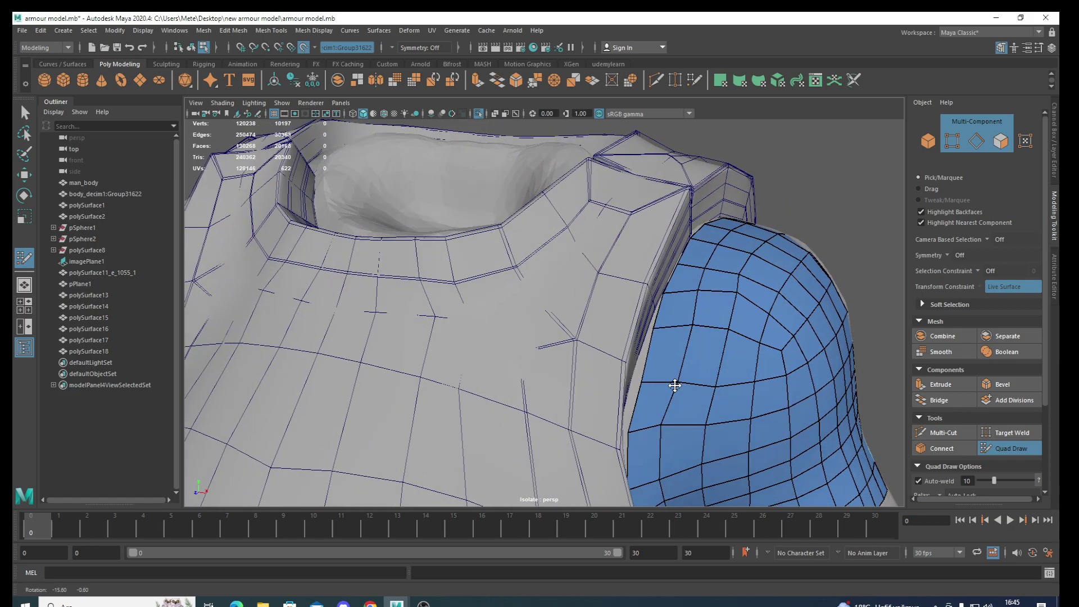
# Exit Quad Draw and deselect polySurface18 after framing the armpit
pyautogui.click(1002, 449)
pyautogui.moveTo(686, 294); pyautogui.dragTo(723, 288, button='right')
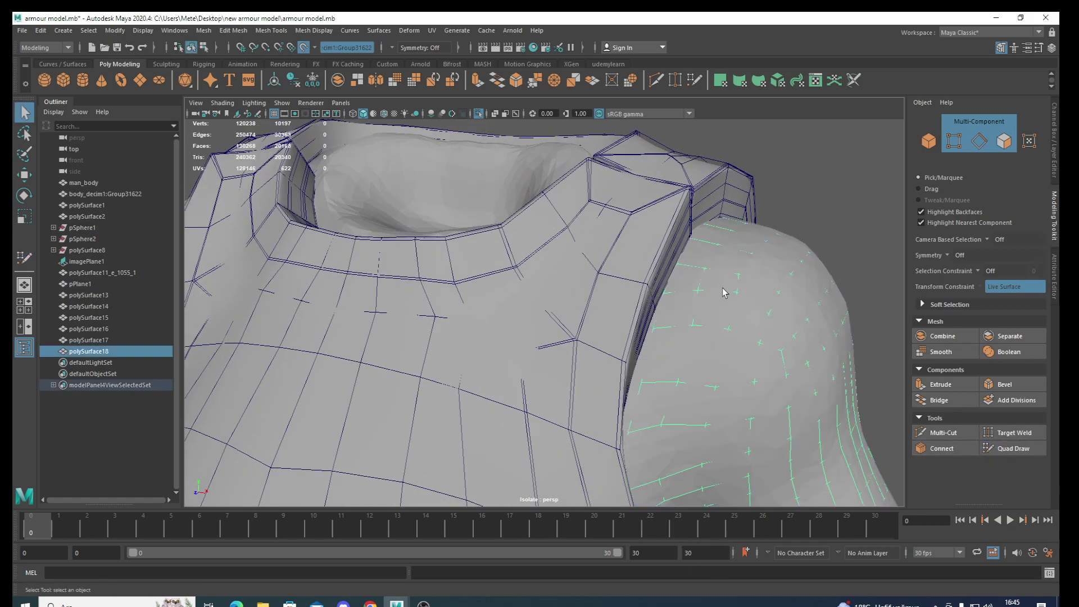
pyautogui.moveTo(723, 288)
pyautogui.keyDown('alt'); pyautogui.mouseDown()
pyautogui.moveTo(710, 366)
pyautogui.moveTo(755, 456)
pyautogui.mouseUp(); pyautogui.keyUp('alt')
pyautogui.click(707, 364)
pyautogui.keyDown('alt'); pyautogui.moveTo(707, 365); pyautogui.dragTo(703, 373); pyautogui.keyUp('alt')
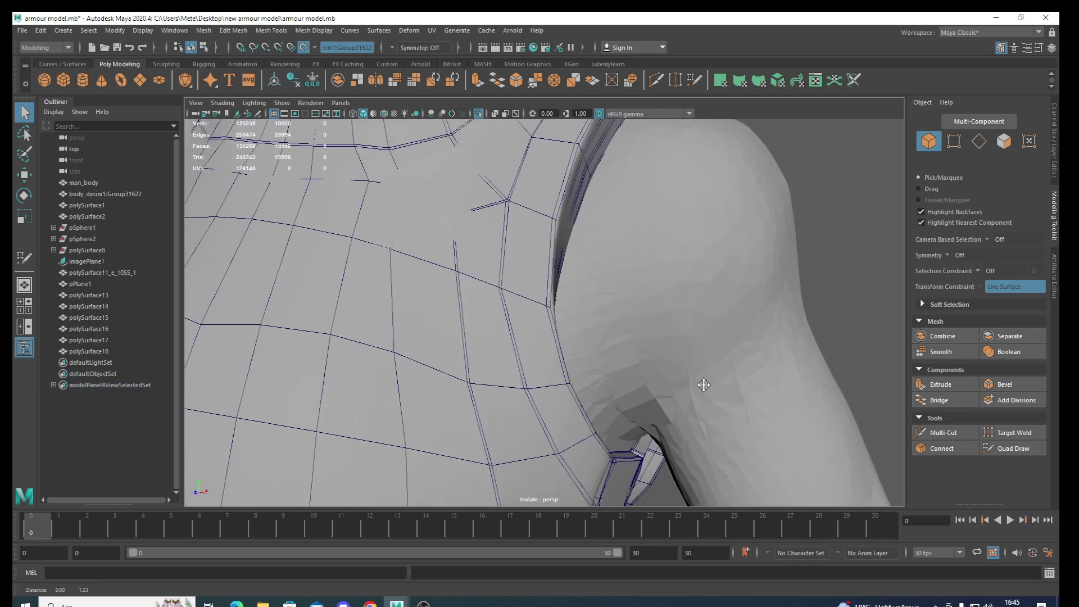
# Make body_decim1:Group31622 the live surface again, then select polySurface18
pyautogui.click(304, 45)
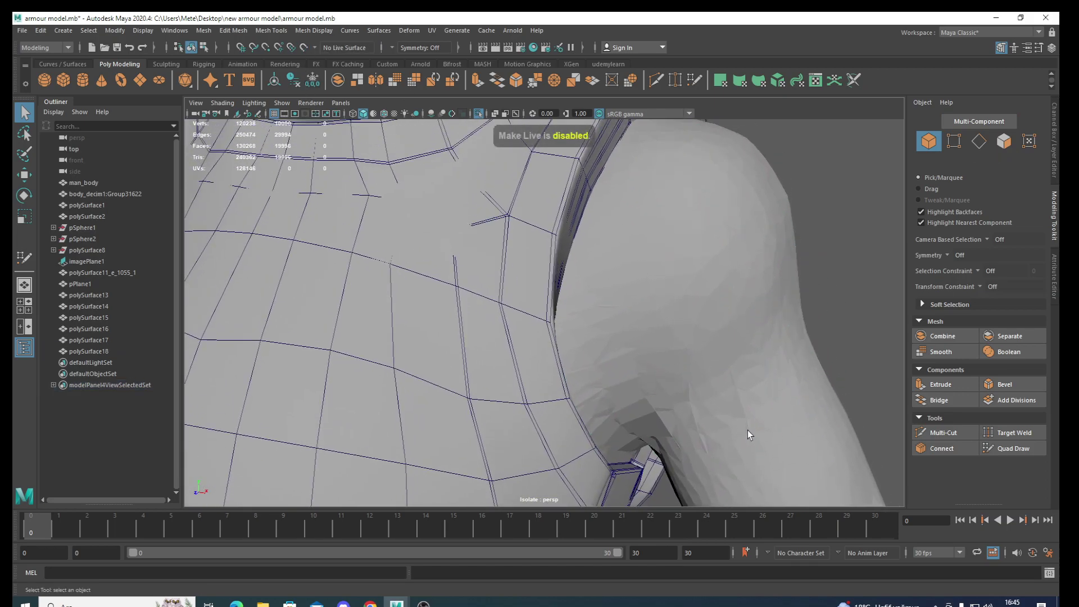
pyautogui.click(738, 428)
pyautogui.keyDown('shift'); pyautogui.click(735, 395); pyautogui.keyUp('shift')
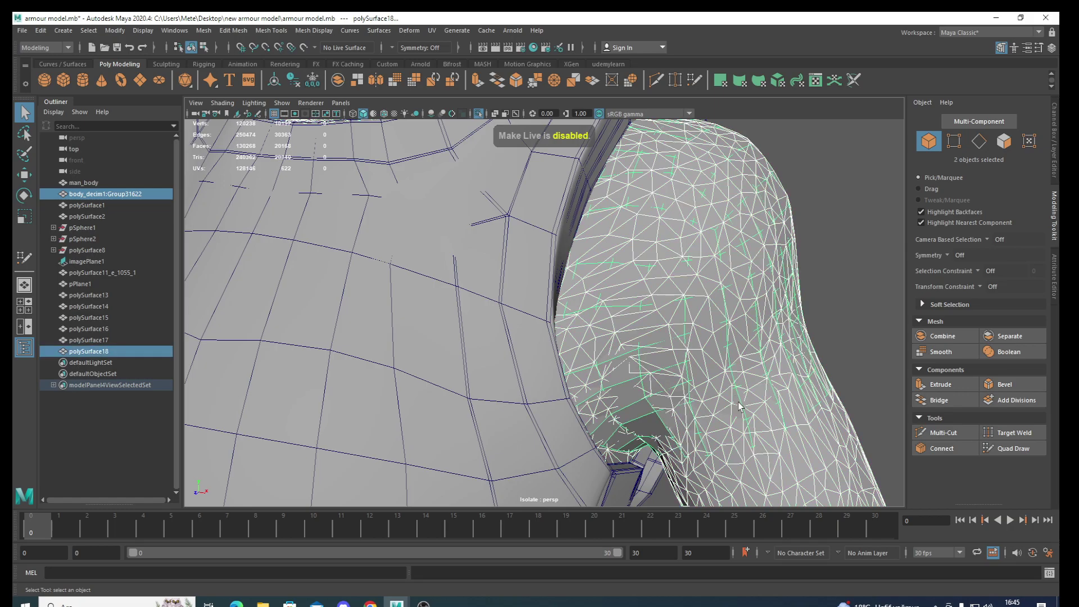
pyautogui.hotkey('ctrl', '1')
pyautogui.hotkey('ctrl', '1')
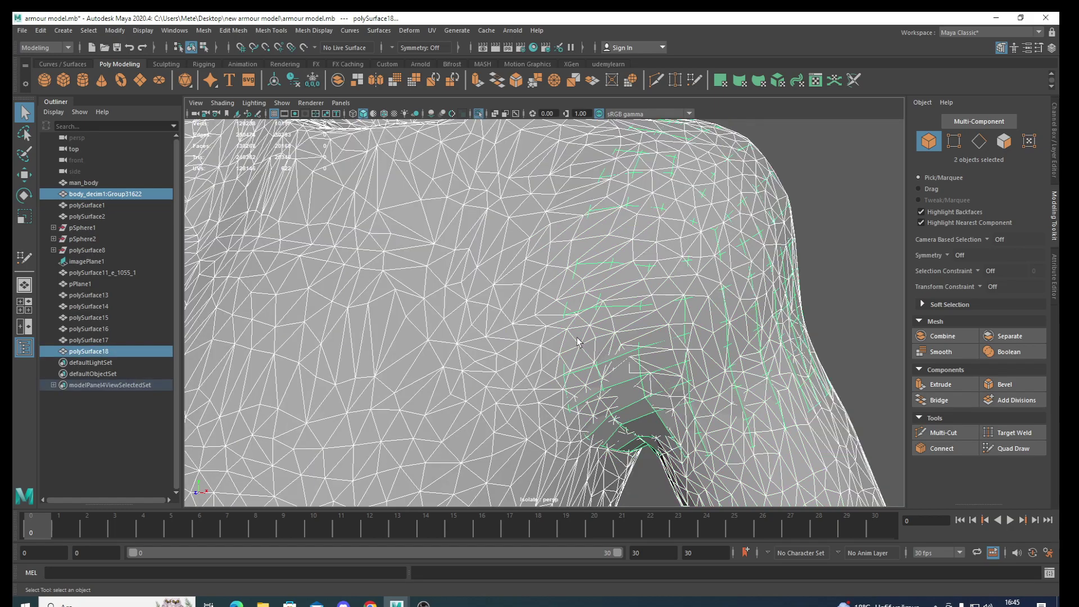
pyautogui.scroll(-3, 577, 341)
pyautogui.click(523, 321)
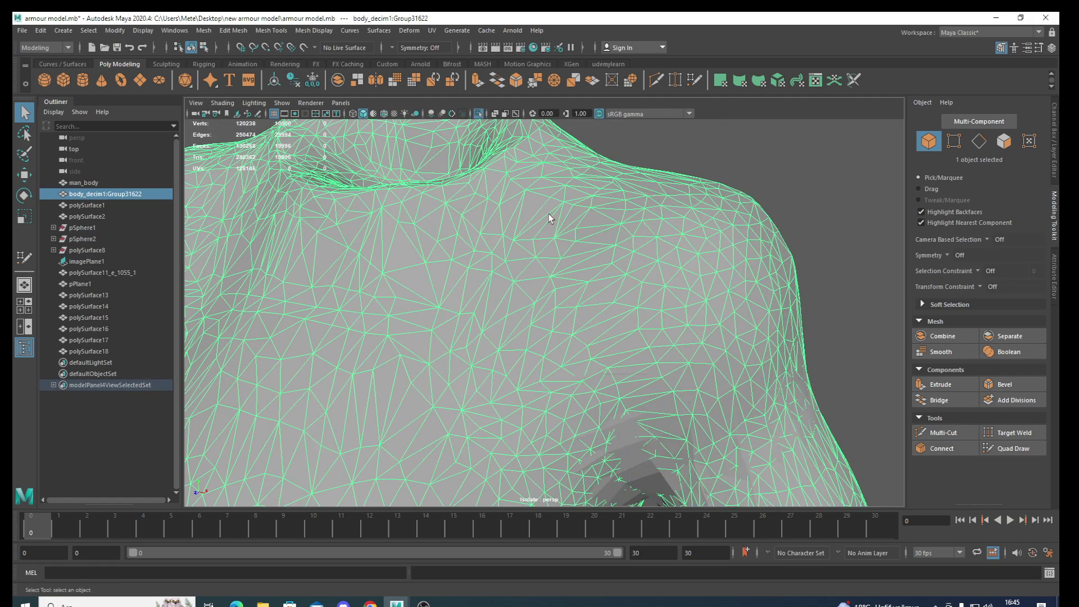
pyautogui.click(275, 79)
pyautogui.click(635, 454)
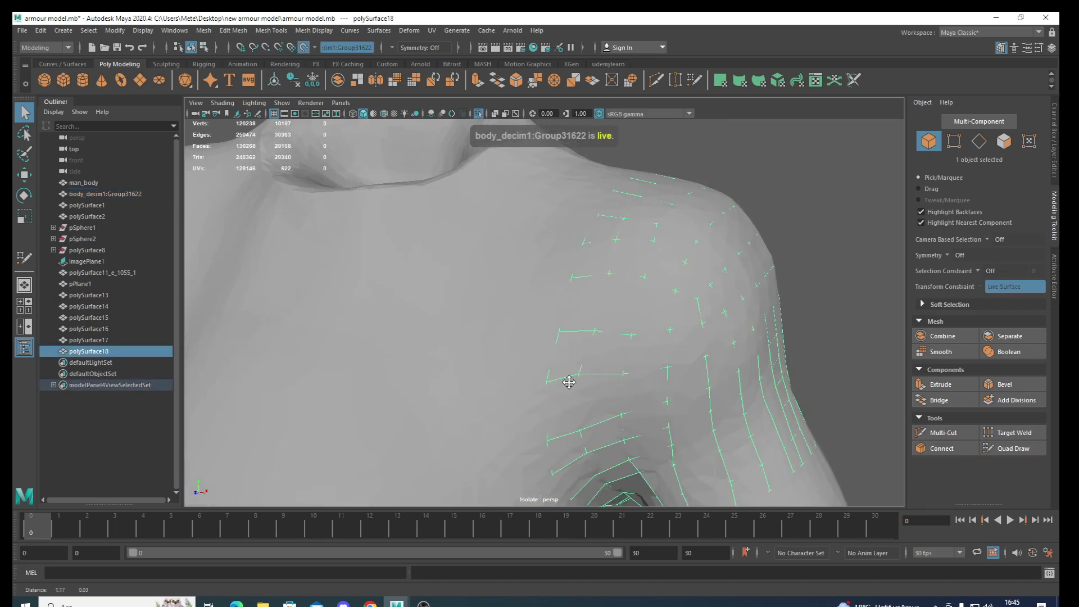
# Resume Quad Draw and add the first quads off the shoulder mesh's lower edge
pyautogui.click(1011, 448)
pyautogui.keyDown('alt'); pyautogui.moveTo(699, 371); pyautogui.dragTo(662, 360); pyautogui.keyUp('alt')
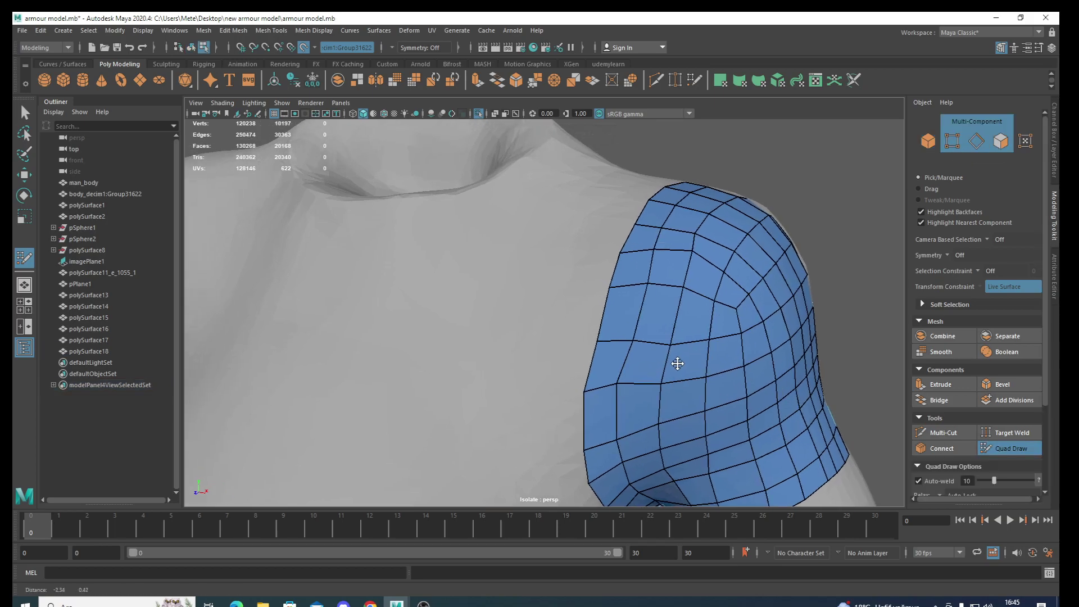
pyautogui.keyDown('alt'); pyautogui.moveTo(662, 360); pyautogui.dragTo(665, 434, button='right'); pyautogui.keyUp('alt')
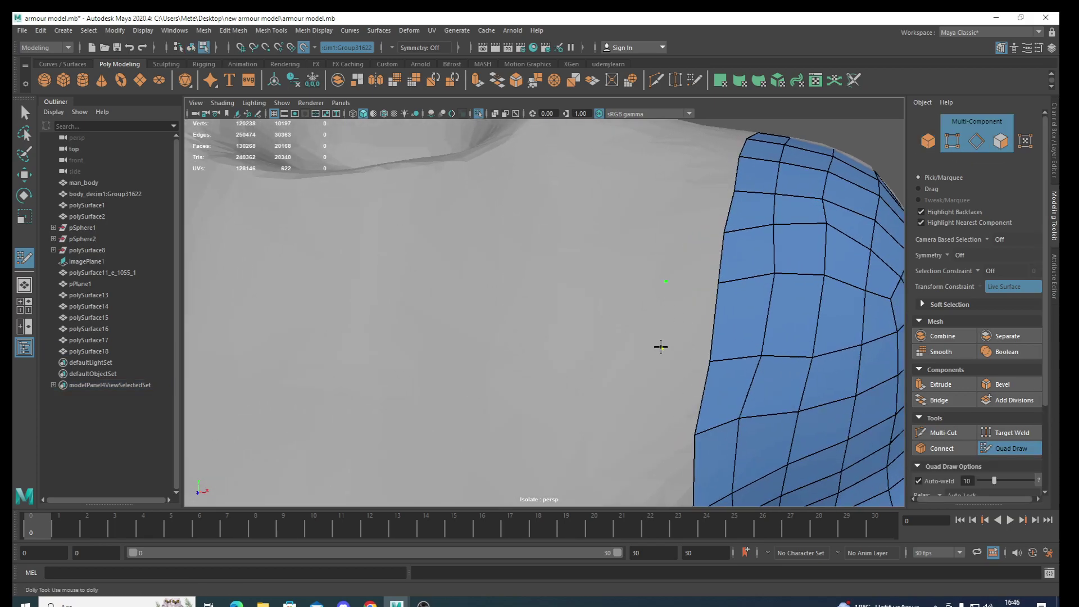
pyautogui.keyDown('shift'); pyautogui.click(684, 315); pyautogui.keyUp('shift')
pyautogui.keyDown('alt'); pyautogui.moveTo(684, 374); pyautogui.dragTo(664, 306, button='middle'); pyautogui.keyUp('alt')
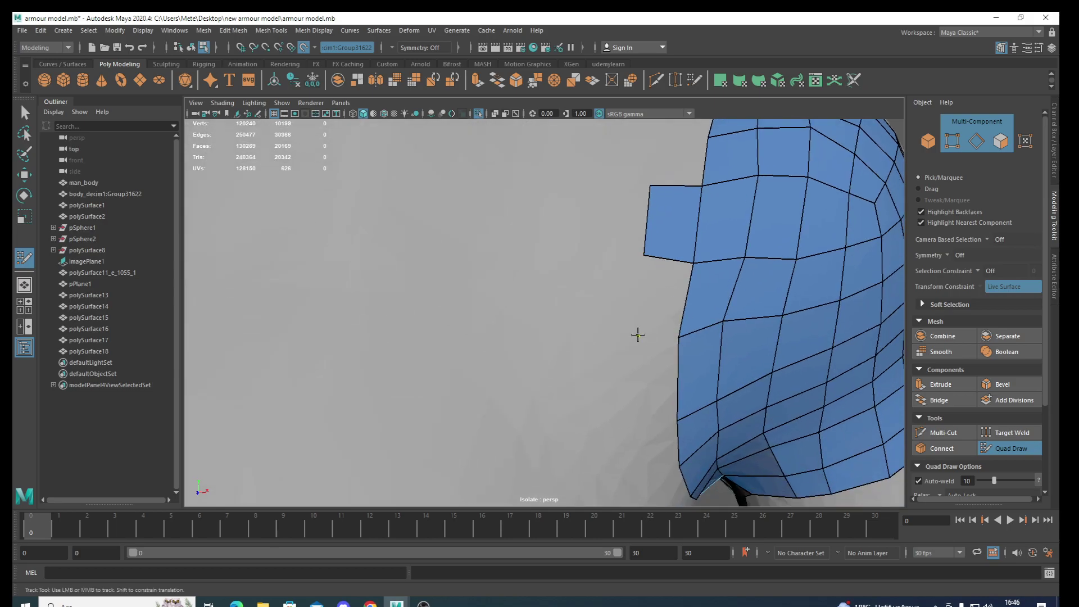
pyautogui.keyDown('shift'); pyautogui.click(645, 294); pyautogui.keyUp('shift')
pyautogui.keyDown('alt'); pyautogui.moveTo(646, 293); pyautogui.dragTo(613, 358); pyautogui.keyUp('alt')
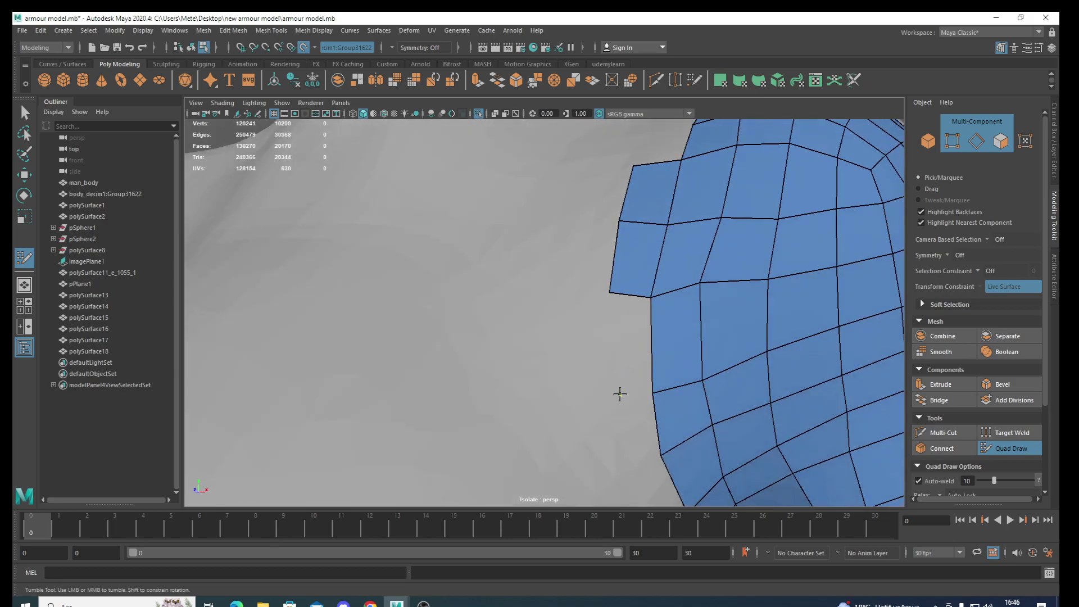
pyautogui.keyDown('shift'); pyautogui.click(638, 339); pyautogui.keyUp('shift')
# Continue the strip of quads along the lower edge down toward the armpit
pyautogui.keyDown('alt'); pyautogui.moveTo(638, 340); pyautogui.dragTo(562, 329, button='middle'); pyautogui.keyUp('alt')
pyautogui.keyDown('shift'); pyautogui.click(586, 319); pyautogui.keyUp('shift')
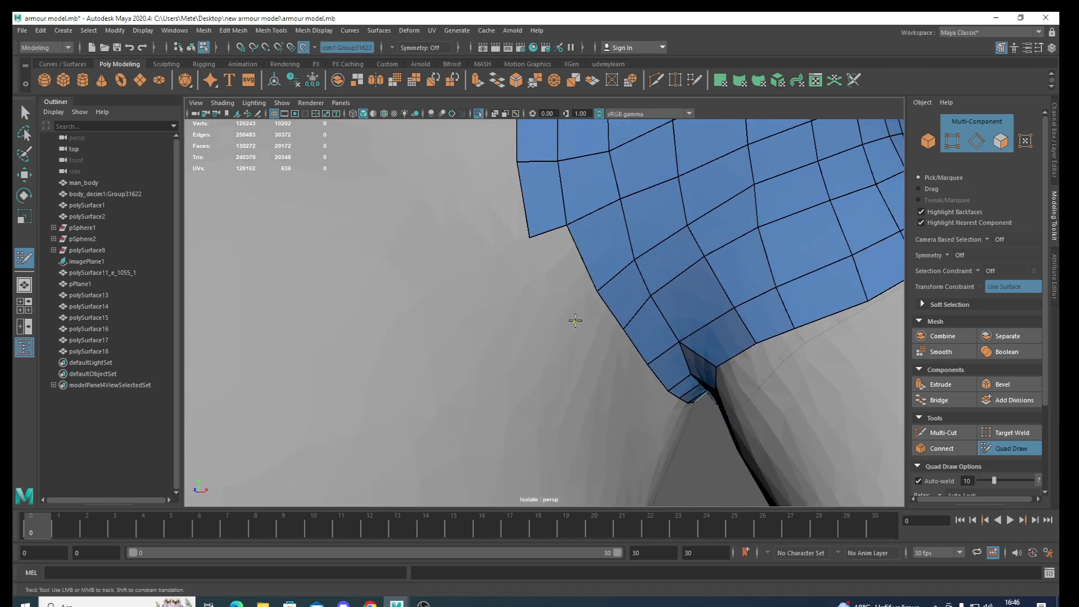
pyautogui.keyDown('shift'); pyautogui.click(563, 276); pyautogui.keyUp('shift')
pyautogui.keyDown('alt'); pyautogui.moveTo(589, 352); pyautogui.dragTo(579, 318); pyautogui.keyUp('alt')
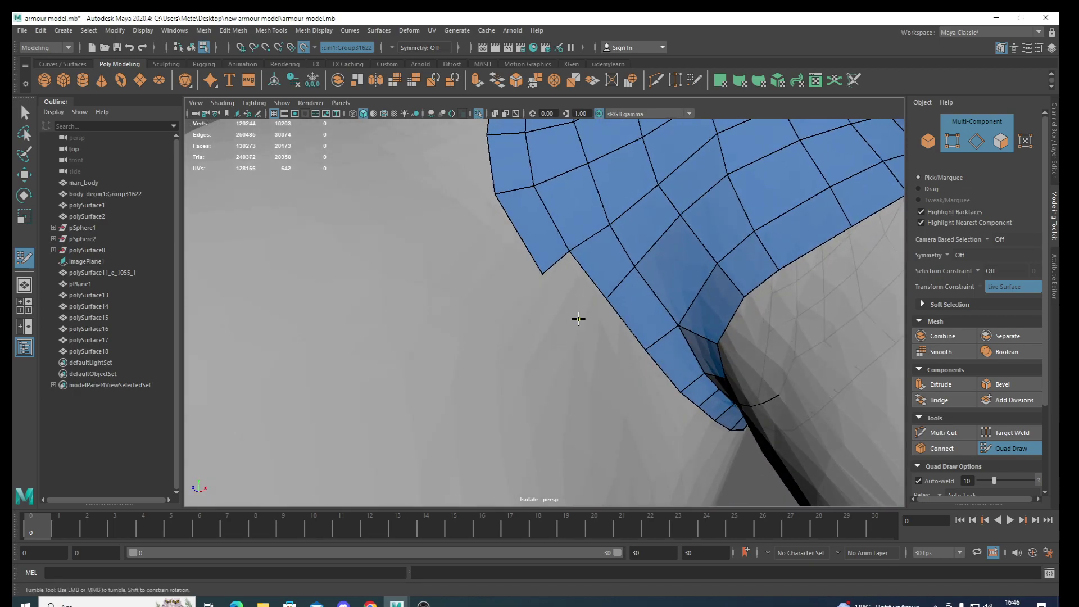
pyautogui.keyDown('shift'); pyautogui.click(570, 296); pyautogui.keyUp('shift')
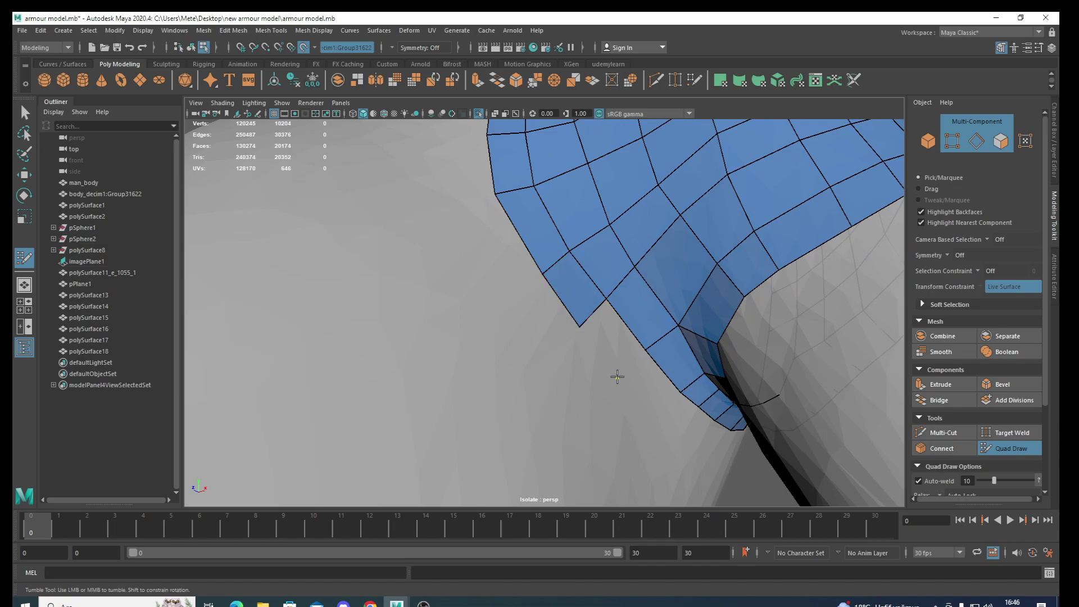
pyautogui.keyDown('shift'); pyautogui.click(600, 337); pyautogui.keyUp('shift')
pyautogui.keyDown('alt'); pyautogui.moveTo(600, 337); pyautogui.dragTo(633, 352, button='middle'); pyautogui.keyUp('alt')
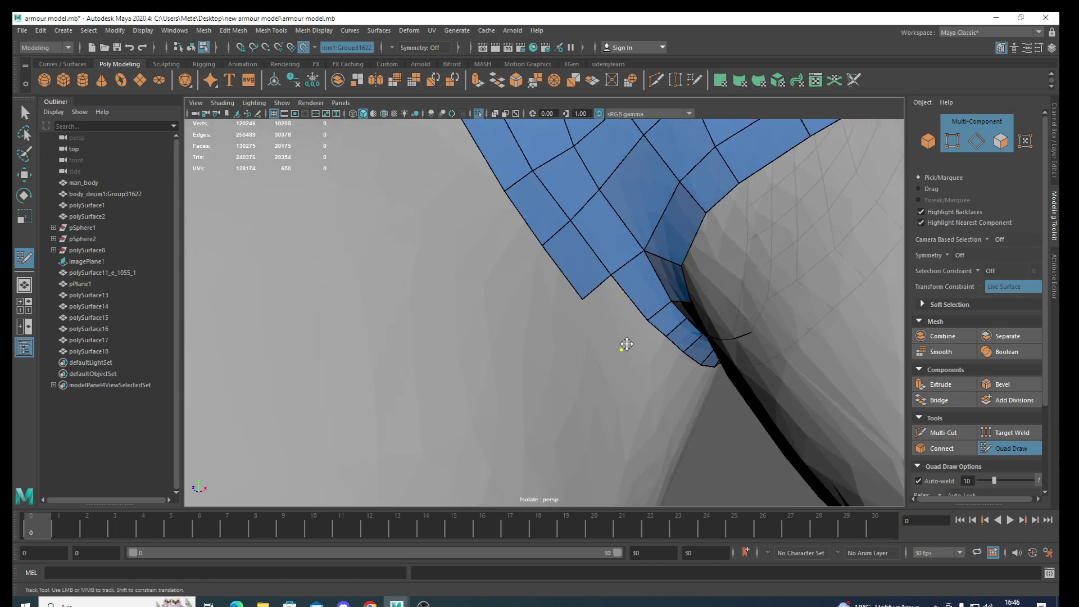
pyautogui.keyDown('shift'); pyautogui.click(621, 318); pyautogui.keyUp('shift')
pyautogui.keyDown('alt'); pyautogui.moveTo(621, 317); pyautogui.dragTo(478, 352); pyautogui.keyUp('alt')
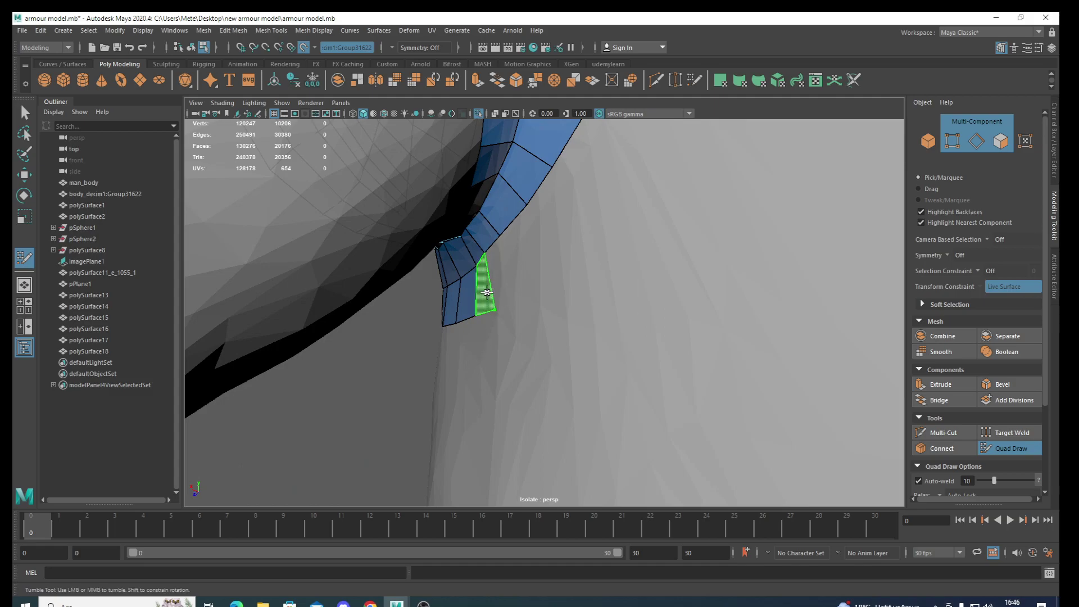
# Add quads at the armpit tip of the strip
pyautogui.keyDown('shift'); pyautogui.click(488, 292); pyautogui.keyUp('shift')
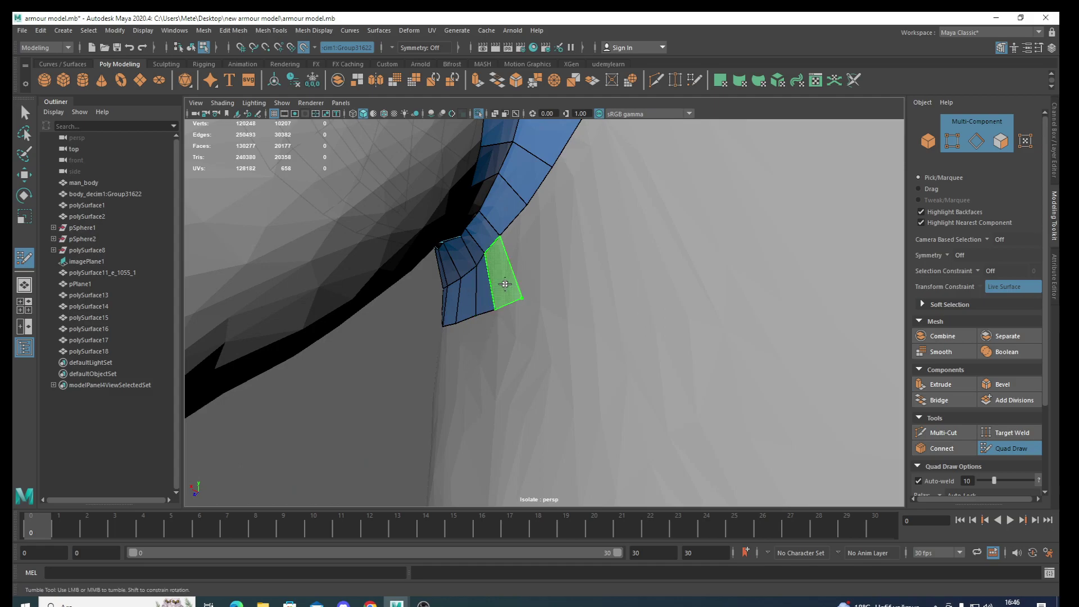
pyautogui.keyDown('shift'); pyautogui.click(523, 298); pyautogui.keyUp('shift')
pyautogui.keyDown('shift'); pyautogui.click(537, 260); pyautogui.keyUp('shift')
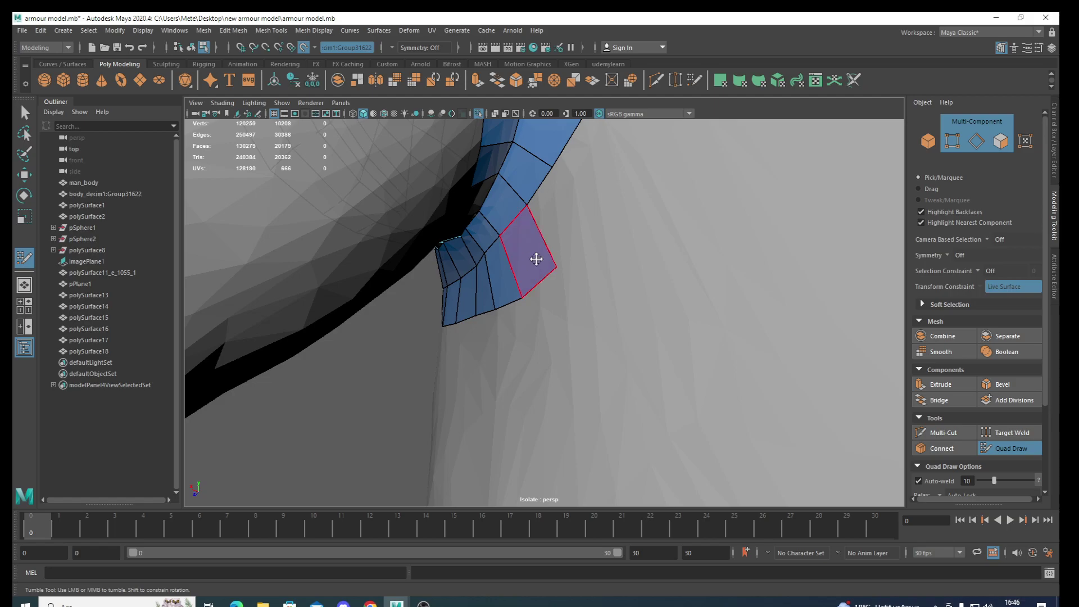
pyautogui.keyDown('alt'); pyautogui.moveTo(537, 260); pyautogui.dragTo(555, 356, button='middle'); pyautogui.keyUp('alt')
pyautogui.keyDown('shift'); pyautogui.click(569, 337); pyautogui.keyUp('shift')
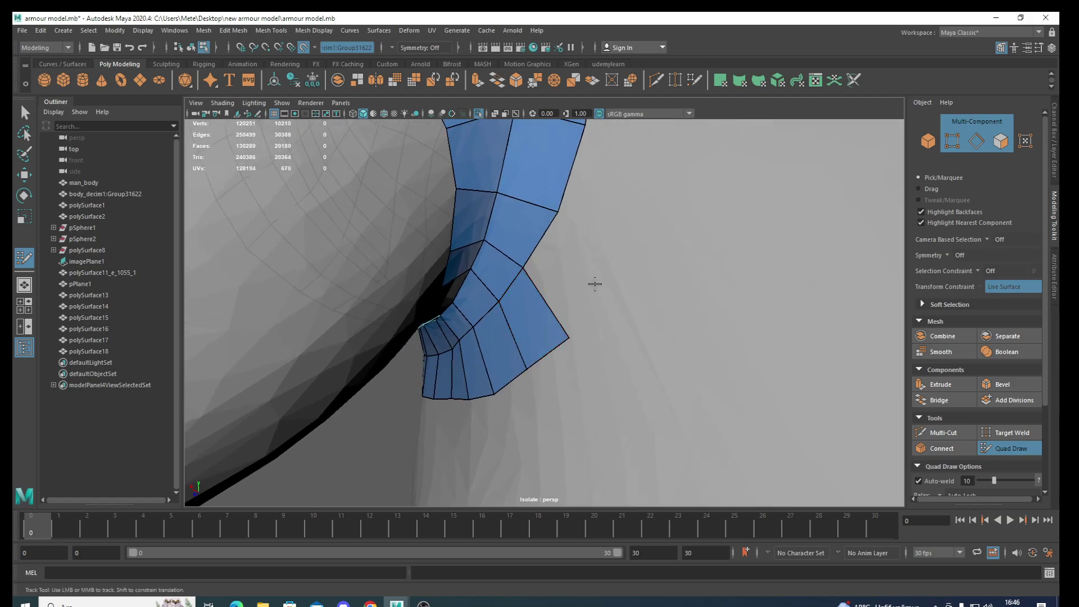
pyautogui.keyDown('shift'); pyautogui.click(573, 270); pyautogui.keyUp('shift')
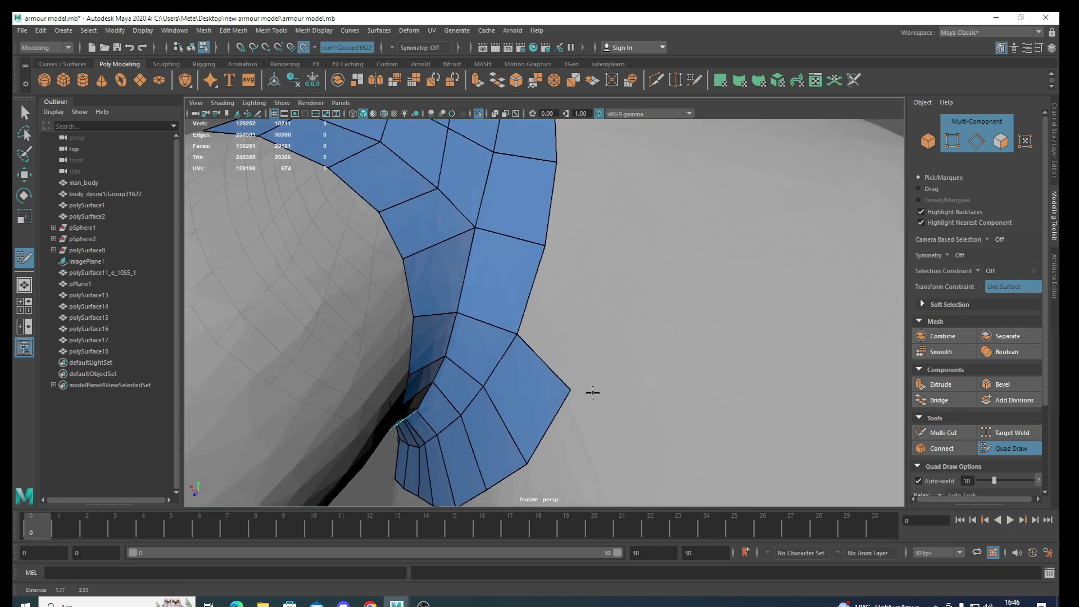
pyautogui.moveTo(574, 270)
pyautogui.keyDown('alt'); pyautogui.mouseDown(button='middle')
pyautogui.moveTo(609, 289)
pyautogui.moveTo(569, 406)
pyautogui.mouseUp(button='middle'); pyautogui.keyUp('alt')
pyautogui.keyDown('shift'); pyautogui.click(582, 301); pyautogui.keyUp('shift')
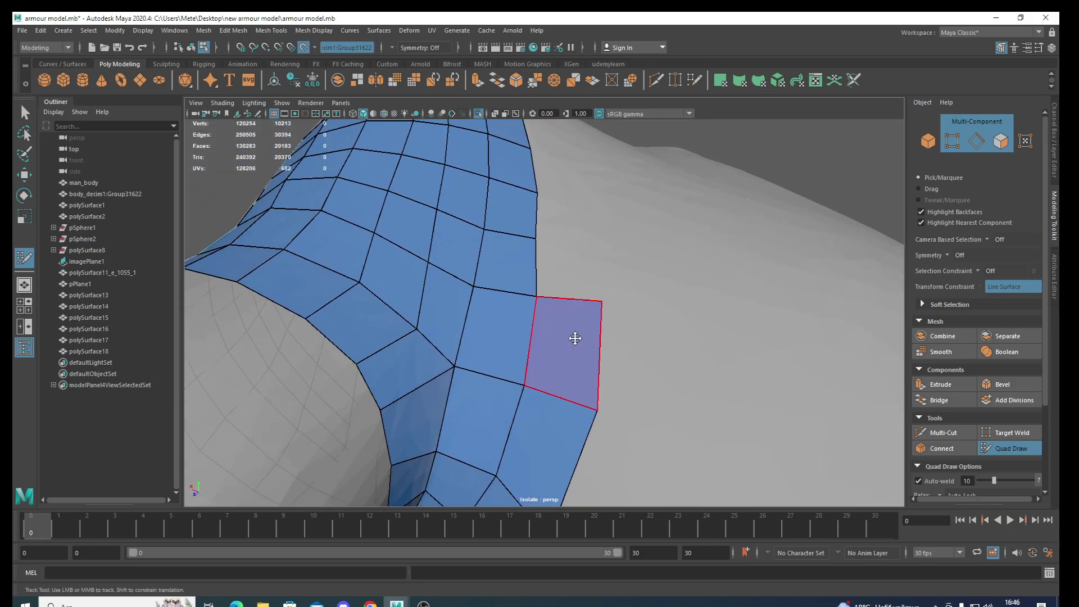
pyautogui.keyDown('shift'); pyautogui.click(571, 335); pyautogui.keyUp('shift')
# Add quads along the lower front border of the shoulder patch
pyautogui.moveTo(571, 335)
pyautogui.keyDown('alt'); pyautogui.mouseDown()
pyautogui.moveTo(564, 362)
pyautogui.moveTo(583, 372)
pyautogui.mouseUp(); pyautogui.keyUp('alt')
pyautogui.keyDown('shift'); pyautogui.click(545, 401); pyautogui.keyUp('shift')
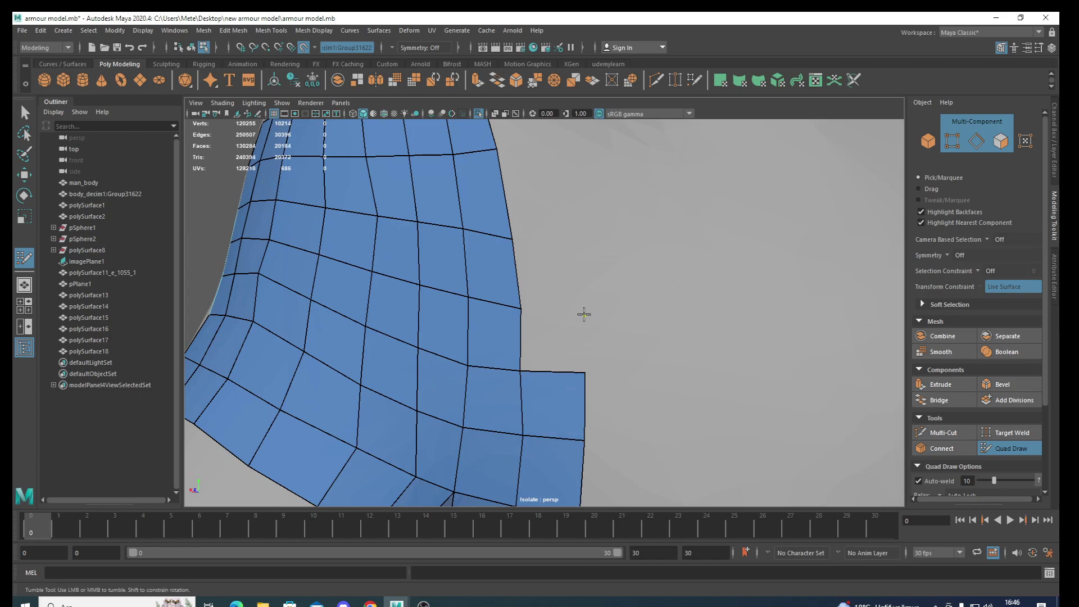
pyautogui.keyDown('shift'); pyautogui.click(572, 332); pyautogui.keyUp('shift')
pyautogui.keyDown('alt'); pyautogui.moveTo(555, 340); pyautogui.dragTo(564, 417, button='middle'); pyautogui.keyUp('alt')
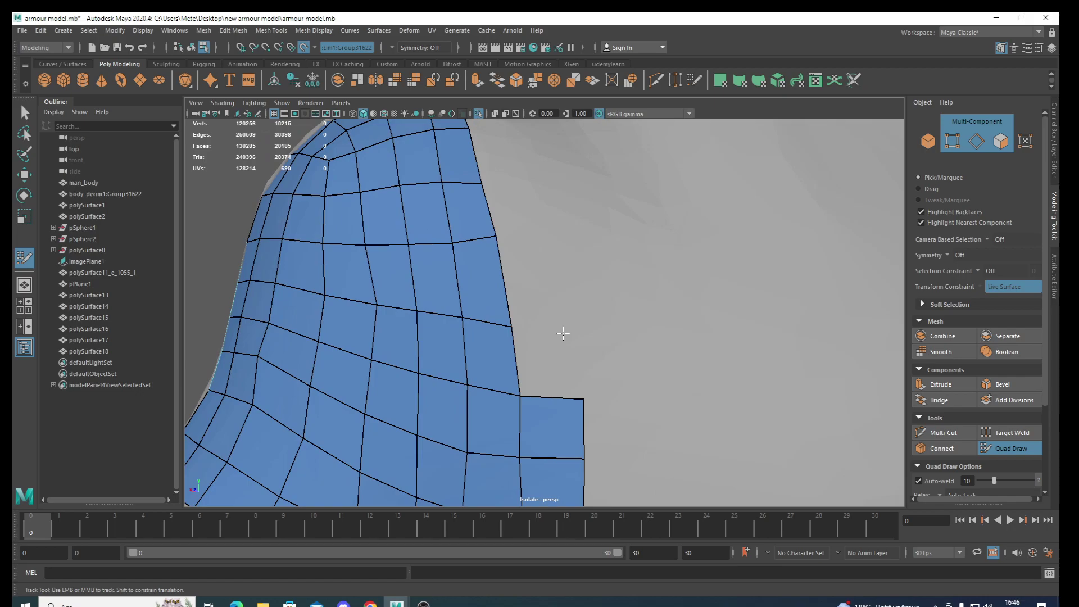
pyautogui.keyDown('shift'); pyautogui.click(541, 354); pyautogui.keyUp('shift')
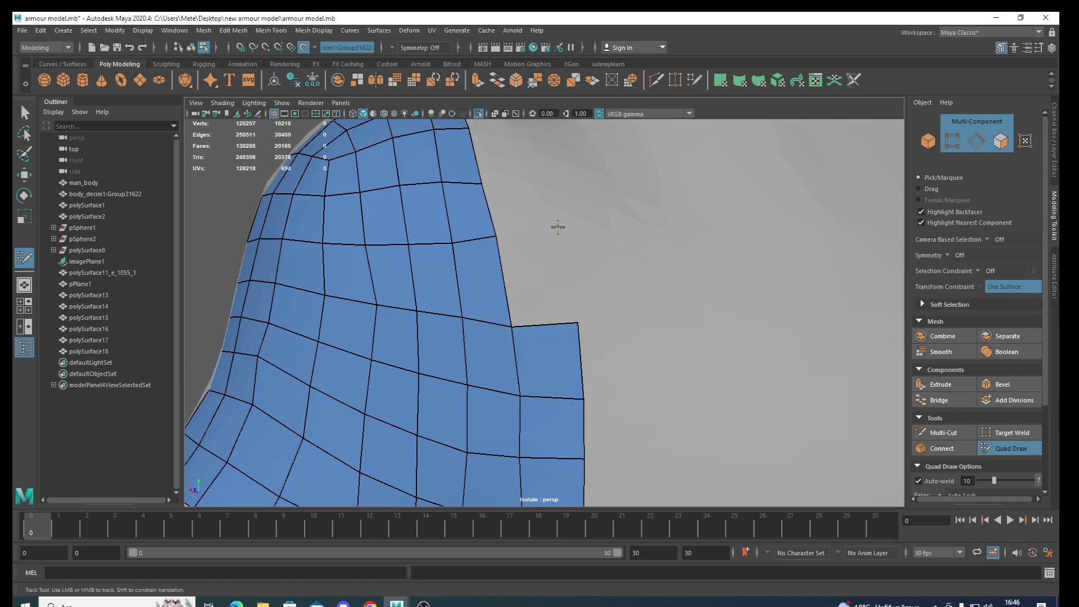
pyautogui.keyDown('shift'); pyautogui.click(550, 272); pyautogui.keyUp('shift')
pyautogui.keyDown('alt'); pyautogui.moveTo(549, 281); pyautogui.dragTo(535, 393, button='middle'); pyautogui.keyUp('alt')
pyautogui.keyDown('shift'); pyautogui.click(535, 331); pyautogui.keyUp('shift')
pyautogui.keyDown('alt'); pyautogui.moveTo(535, 393); pyautogui.dragTo(521, 386); pyautogui.keyUp('alt')
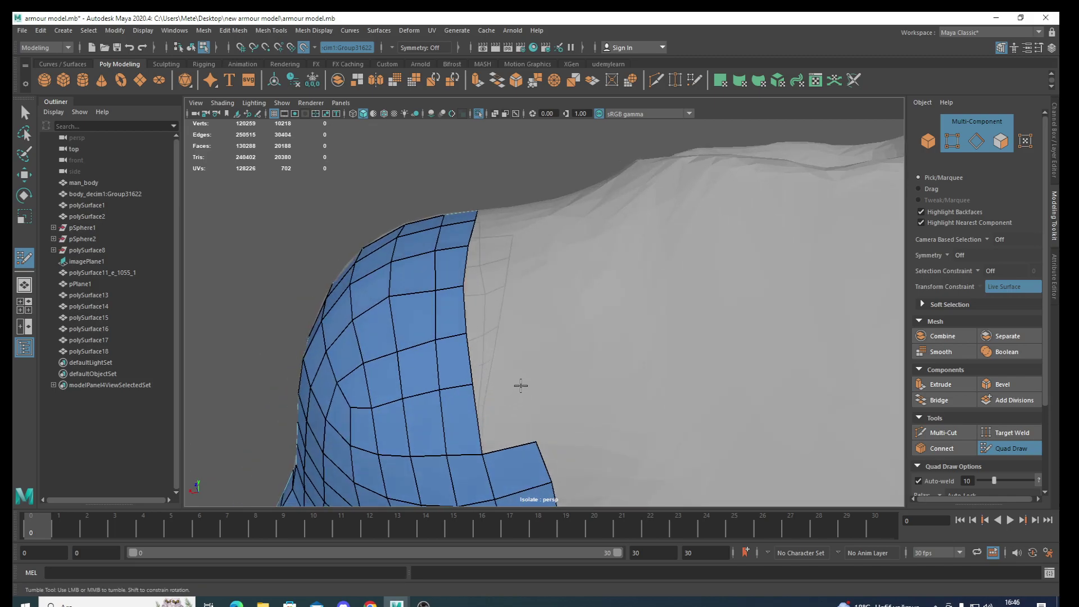
# Add quads along the patch's front edge, filling the notch
pyautogui.keyDown('shift'); pyautogui.click(521, 410); pyautogui.keyUp('shift')
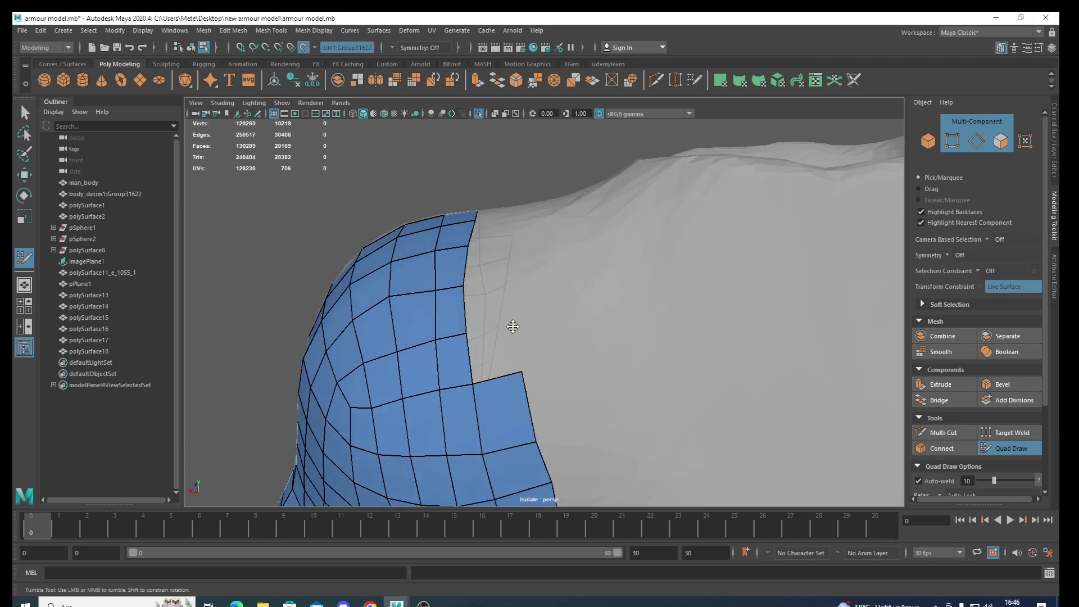
pyautogui.keyDown('shift'); pyautogui.click(508, 337); pyautogui.keyUp('shift')
pyautogui.keyDown('alt'); pyautogui.moveTo(500, 357); pyautogui.dragTo(493, 397); pyautogui.keyUp('alt')
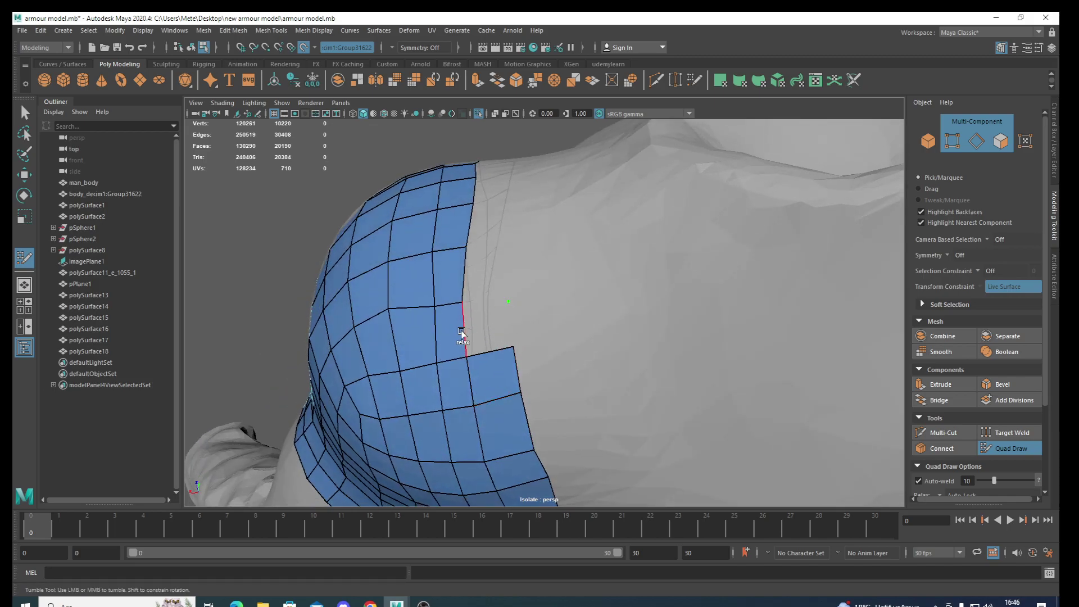
pyautogui.keyDown('shift'); pyautogui.click(478, 325); pyautogui.keyUp('shift')
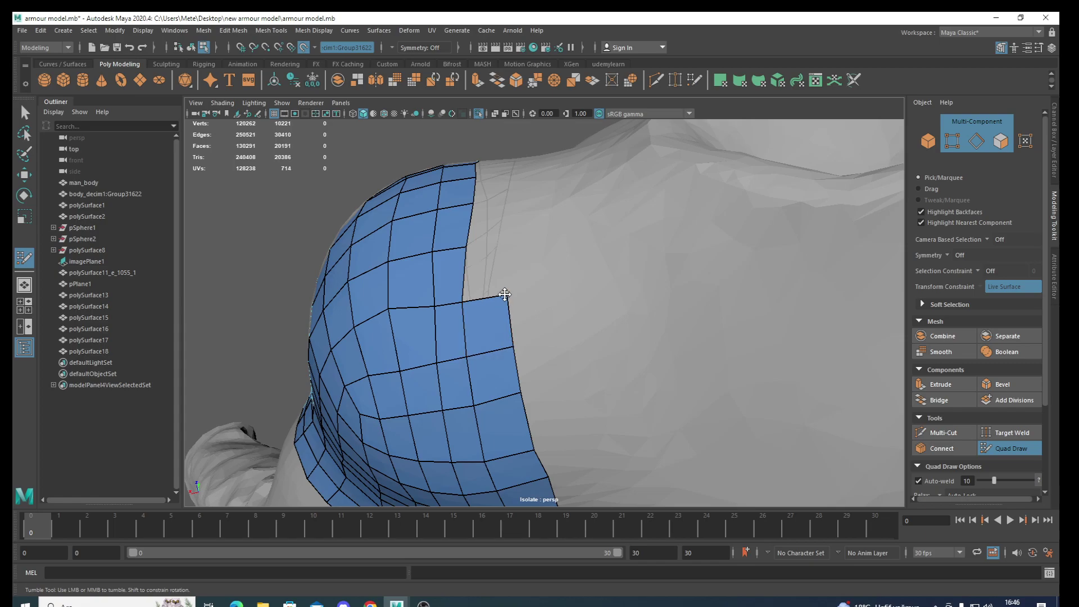
pyautogui.keyDown('alt'); pyautogui.moveTo(505, 295); pyautogui.dragTo(530, 386, button='middle'); pyautogui.keyUp('alt')
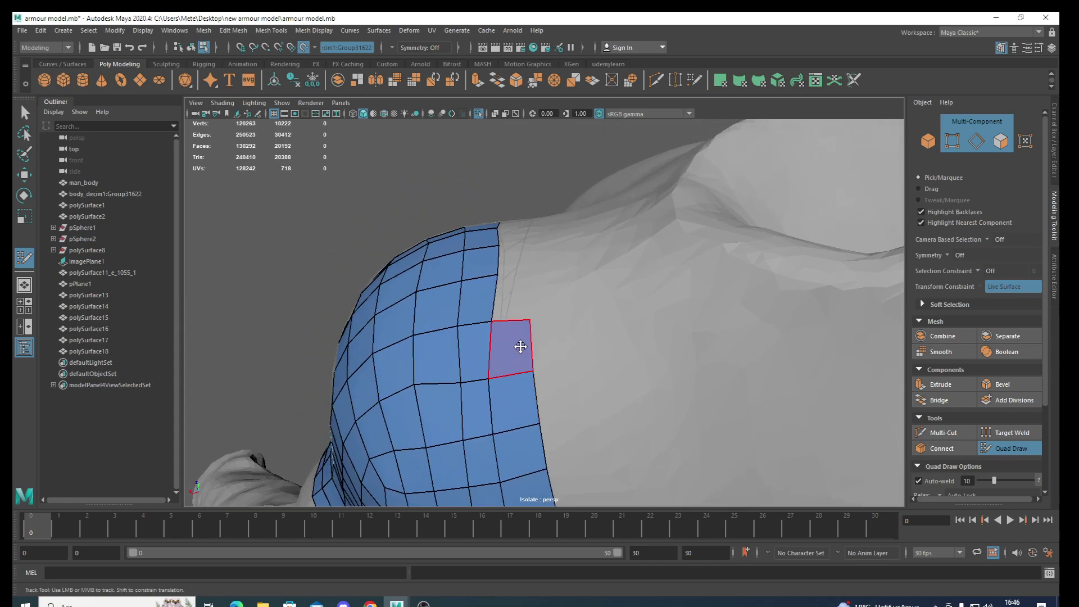
pyautogui.keyDown('shift'); pyautogui.click(517, 345); pyautogui.keyUp('shift')
pyautogui.keyDown('alt'); pyautogui.moveTo(518, 345); pyautogui.dragTo(509, 382); pyautogui.keyUp('alt')
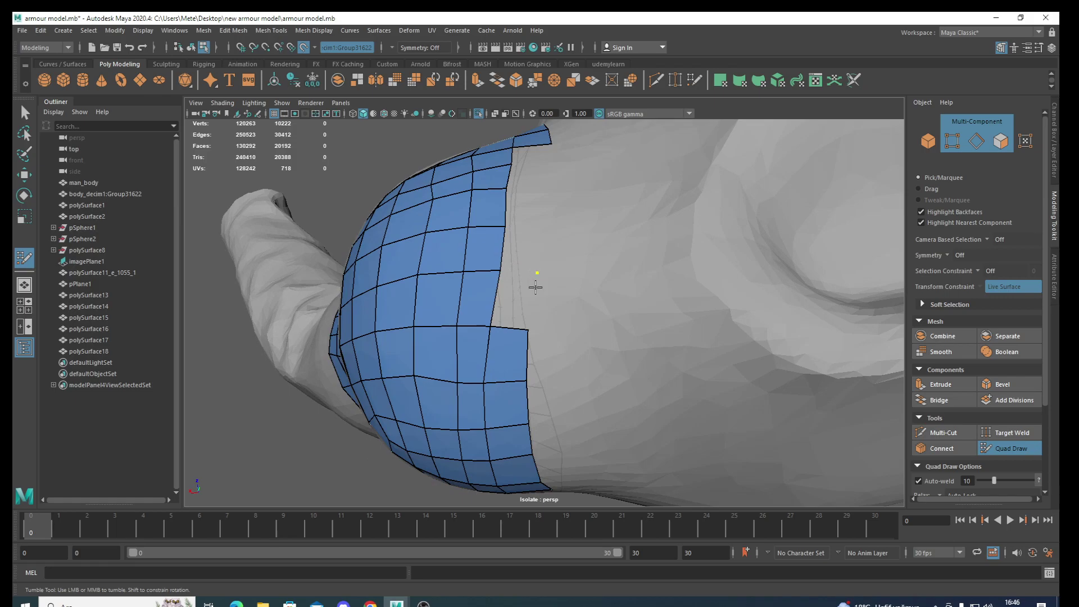
# Add quads up toward the collar and bridge the gap between the two sections
pyautogui.keyDown('shift'); pyautogui.click(521, 303); pyautogui.keyUp('shift')
pyautogui.keyDown('alt'); pyautogui.moveTo(521, 304); pyautogui.dragTo(526, 417, button='middle'); pyautogui.keyUp('alt')
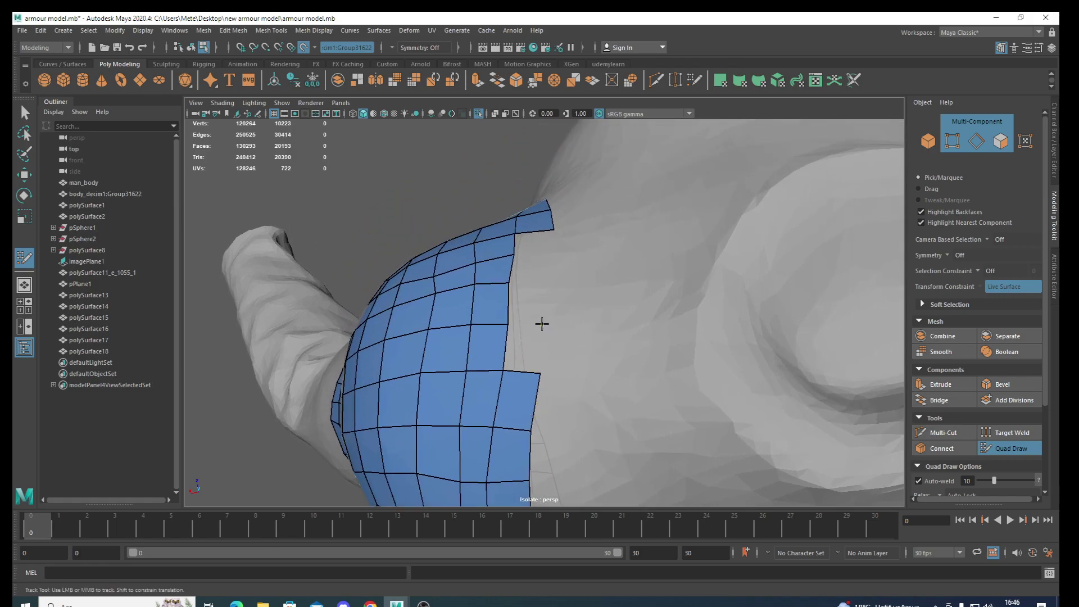
pyautogui.keyDown('shift'); pyautogui.click(529, 353); pyautogui.keyUp('shift')
pyautogui.keyDown('alt'); pyautogui.moveTo(529, 353); pyautogui.dragTo(518, 396); pyautogui.keyUp('alt')
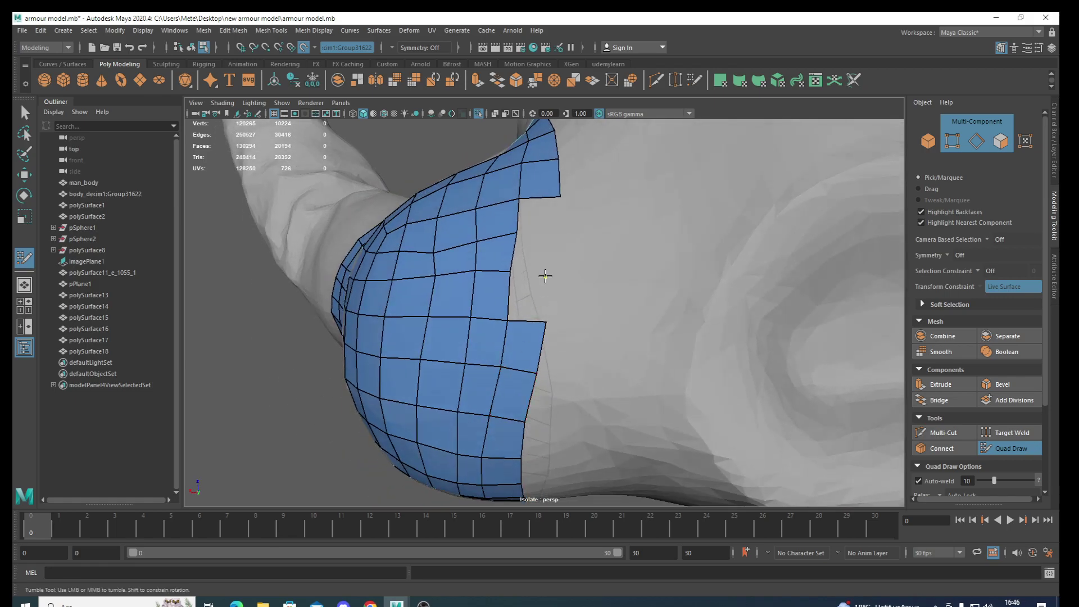
pyautogui.keyDown('shift'); pyautogui.click(530, 299); pyautogui.keyUp('shift')
pyautogui.keyDown('alt'); pyautogui.moveTo(529, 299); pyautogui.dragTo(566, 305, button='middle'); pyautogui.keyUp('alt')
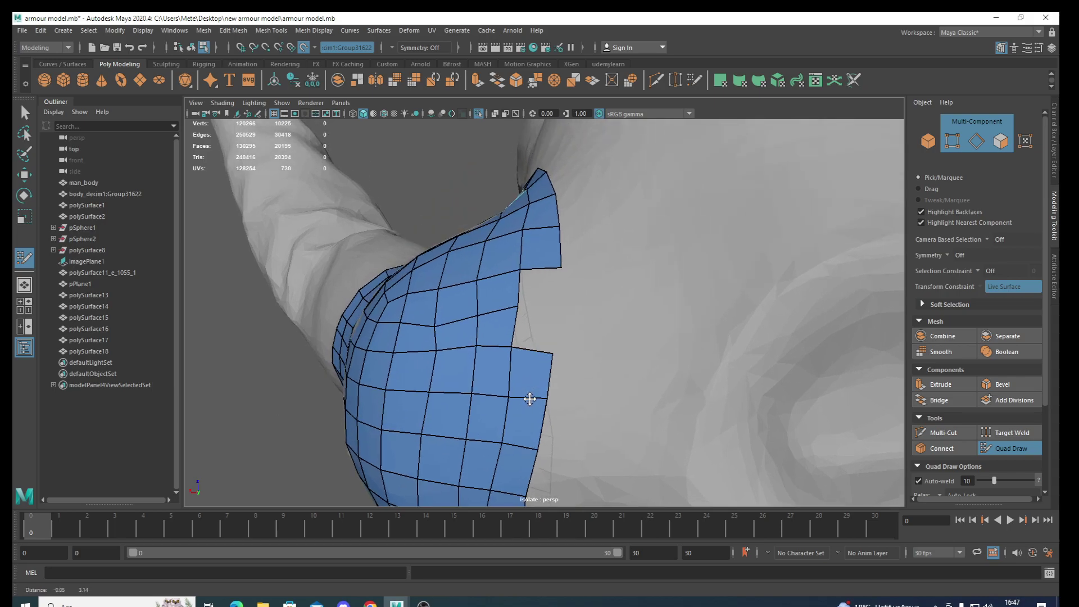
pyautogui.keyDown('shift'); pyautogui.click(549, 334); pyautogui.keyUp('shift')
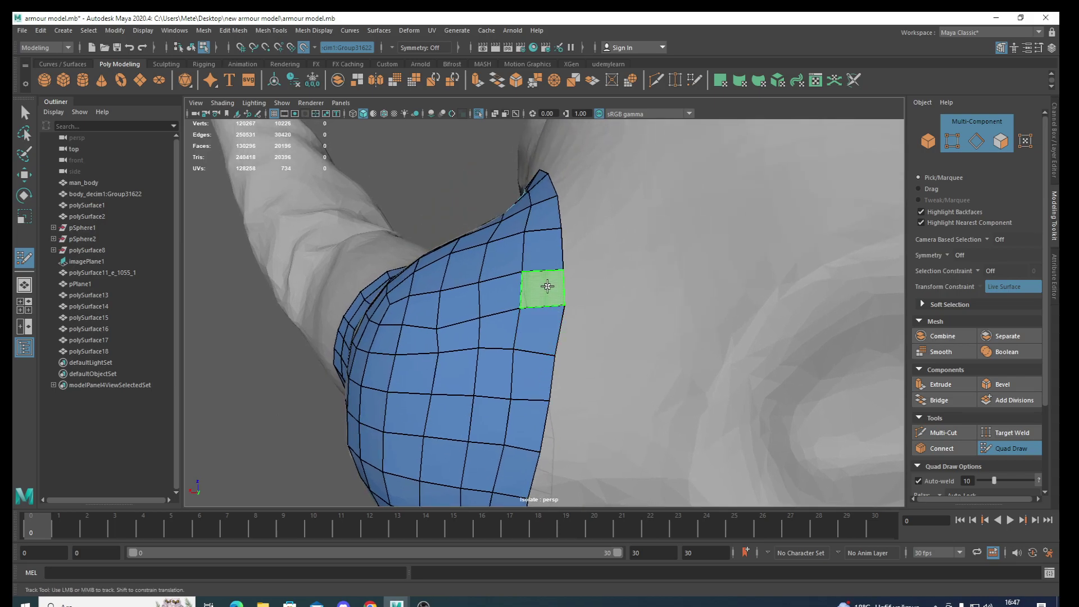
pyautogui.keyDown('shift'); pyautogui.click(549, 285); pyautogui.keyUp('shift')
pyautogui.moveTo(549, 285)
pyautogui.keyDown('alt'); pyautogui.mouseDown()
pyautogui.moveTo(689, 373)
pyautogui.moveTo(783, 362)
pyautogui.moveTo(815, 335)
pyautogui.mouseUp(); pyautogui.keyUp('alt')
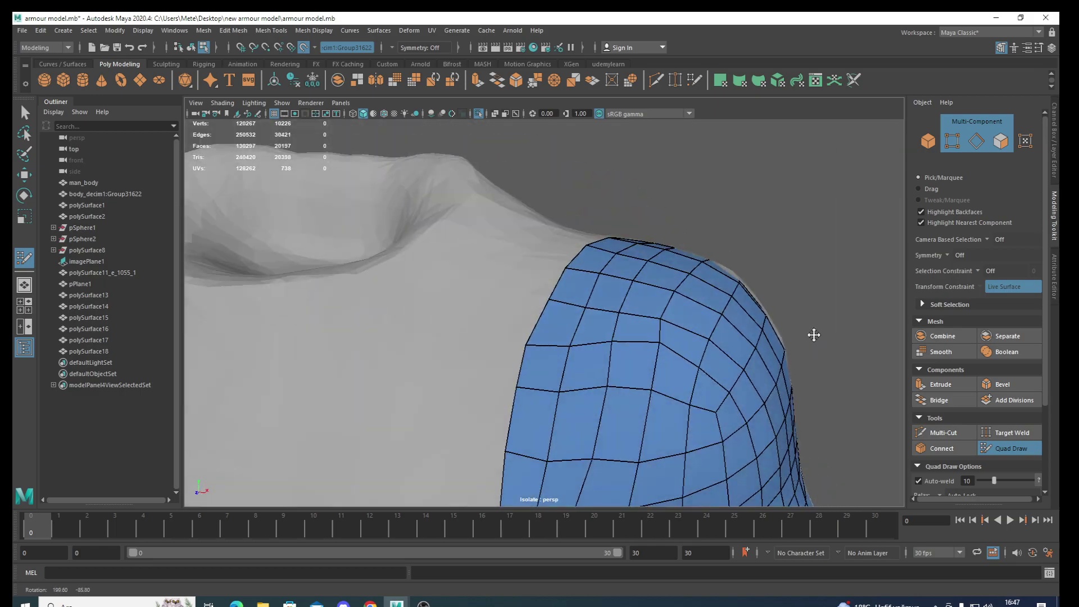
# Even out the patch's vertex spacing and add the first quads beside the hanging strip
pyautogui.moveTo(815, 335)
pyautogui.keyDown('alt'); pyautogui.mouseDown(button='middle')
pyautogui.moveTo(682, 352)
pyautogui.moveTo(637, 314)
pyautogui.mouseUp(button='middle'); pyautogui.keyUp('alt')
pyautogui.moveTo(637, 314)
pyautogui.keyDown('shift'); pyautogui.mouseDown()
pyautogui.moveTo(504, 268)
pyautogui.moveTo(537, 325)
pyautogui.mouseUp(); pyautogui.keyUp('shift')
pyautogui.scroll(-5, 537, 325)
pyautogui.keyDown('alt'); pyautogui.moveTo(588, 219); pyautogui.dragTo(576, 320); pyautogui.keyUp('alt')
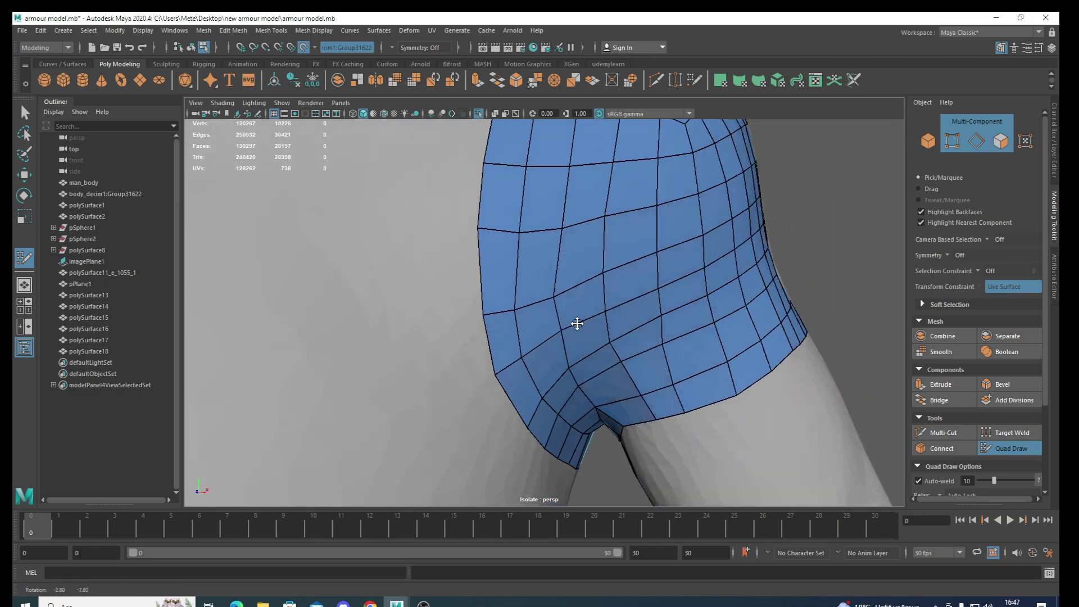
pyautogui.scroll(5, 559, 306)
pyautogui.moveTo(491, 256)
pyautogui.keyDown('alt'); pyautogui.mouseDown()
pyautogui.moveTo(471, 209)
pyautogui.moveTo(548, 302)
pyautogui.mouseUp(); pyautogui.keyUp('alt')
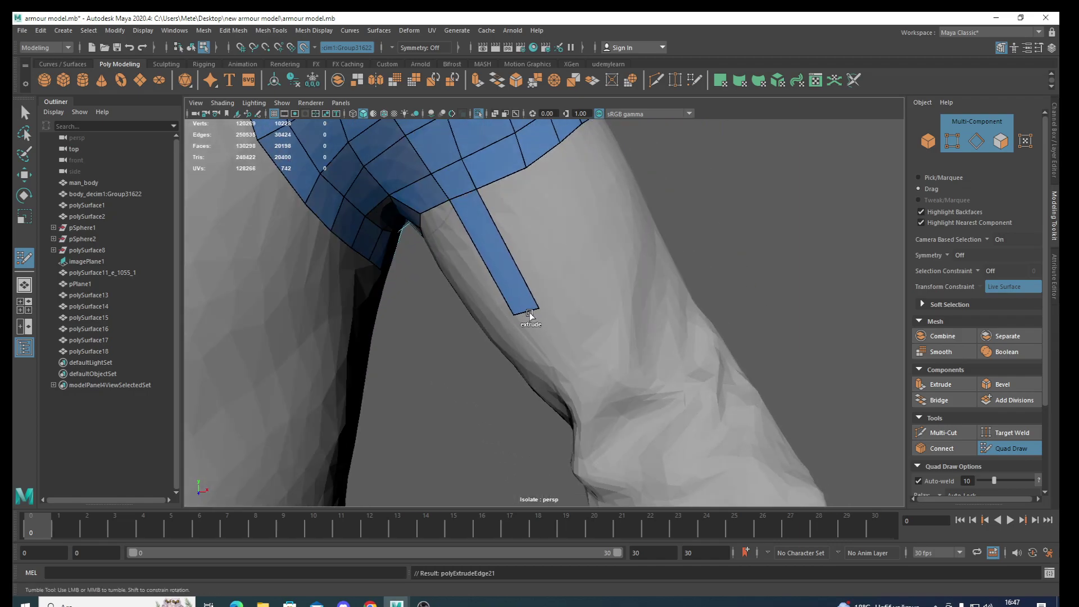
pyautogui.click(584, 279)
pyautogui.keyDown('shift'); pyautogui.click(540, 260); pyautogui.keyUp('shift')
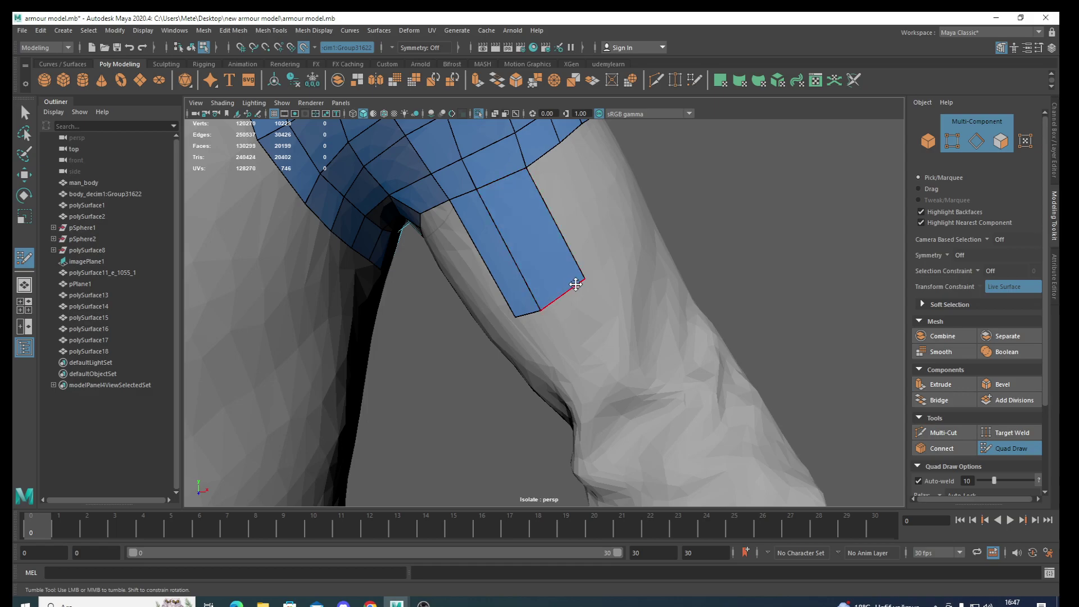
pyautogui.keyDown('alt'); pyautogui.moveTo(583, 287); pyautogui.dragTo(519, 345, button='middle'); pyautogui.keyUp('alt')
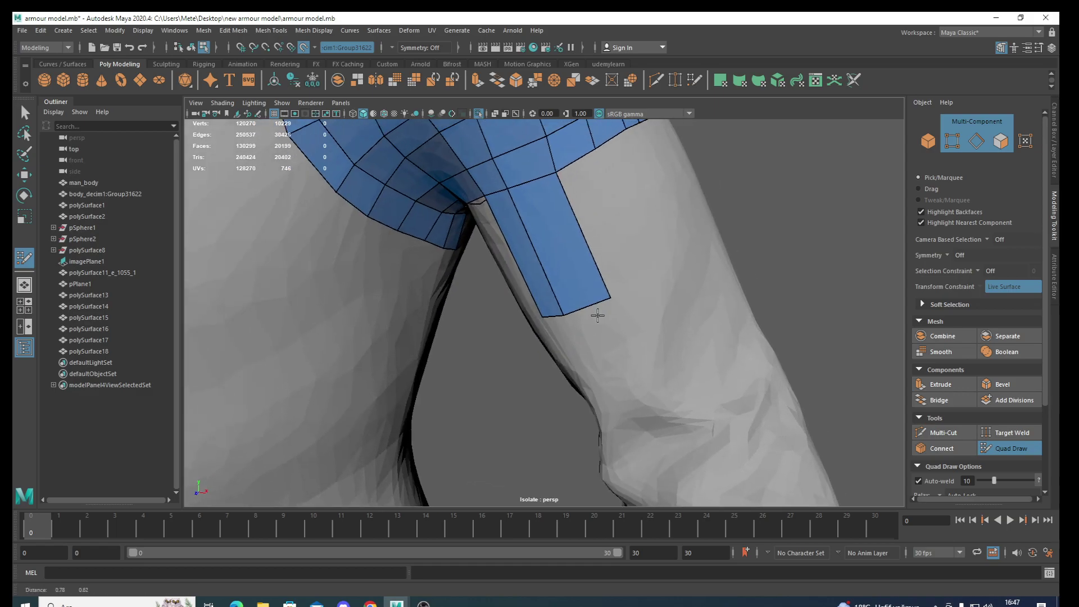
pyautogui.keyDown('shift'); pyautogui.click(529, 326); pyautogui.keyUp('shift')
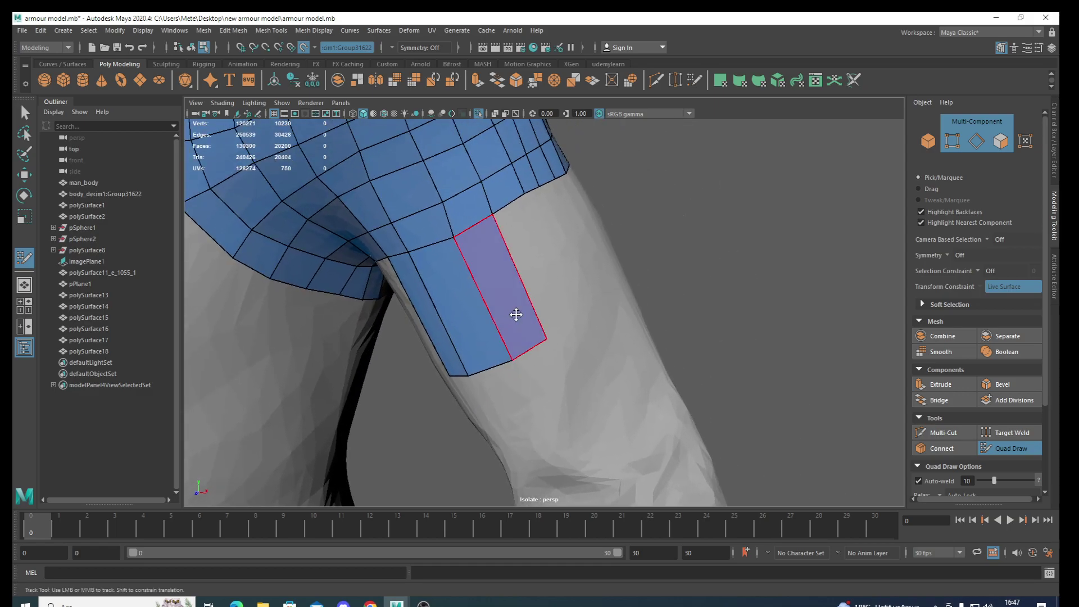
# Widen the strip with more quad columns, pulling its lower corner inward
pyautogui.keyDown('alt'); pyautogui.moveTo(518, 313); pyautogui.dragTo(523, 385); pyautogui.keyUp('alt')
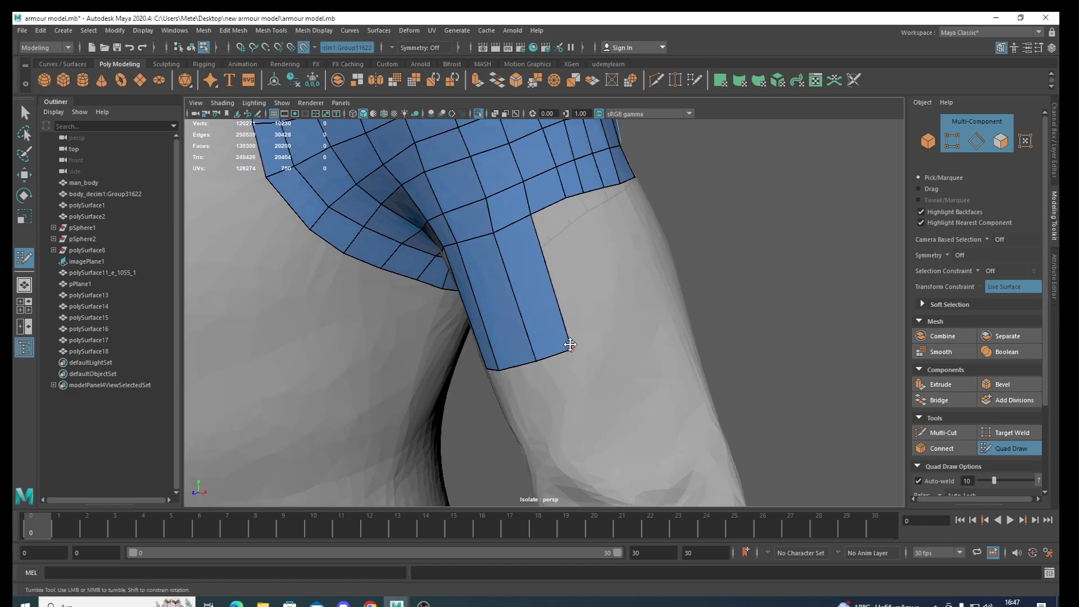
pyautogui.keyDown('alt'); pyautogui.moveTo(570, 345); pyautogui.dragTo(516, 385, button='middle'); pyautogui.keyUp('alt')
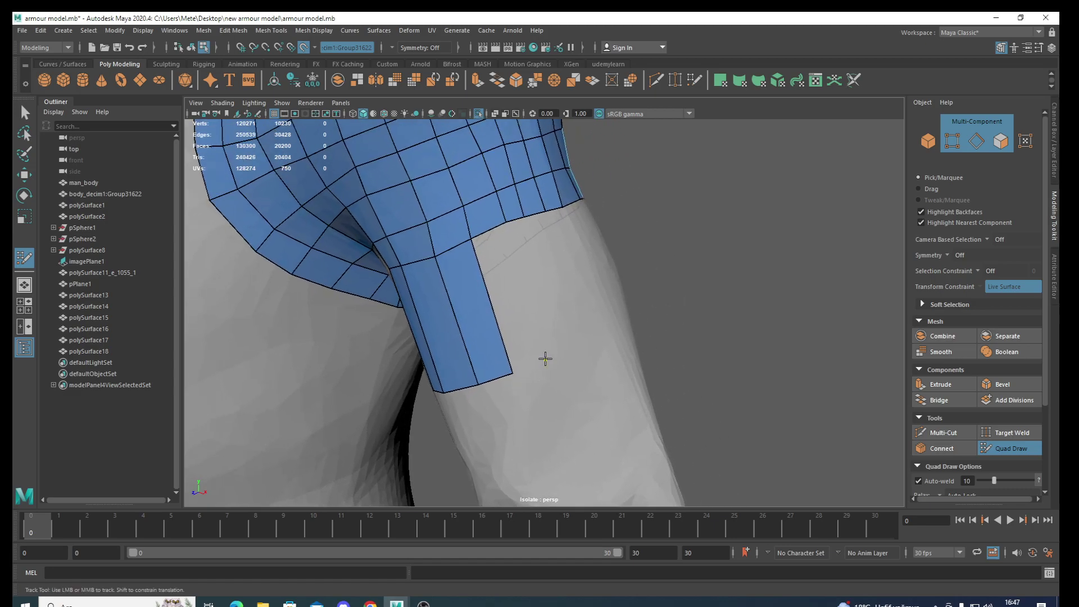
pyautogui.keyDown('shift'); pyautogui.click(511, 330); pyautogui.keyUp('shift')
pyautogui.keyDown('alt'); pyautogui.moveTo(540, 387); pyautogui.dragTo(537, 416); pyautogui.keyUp('alt')
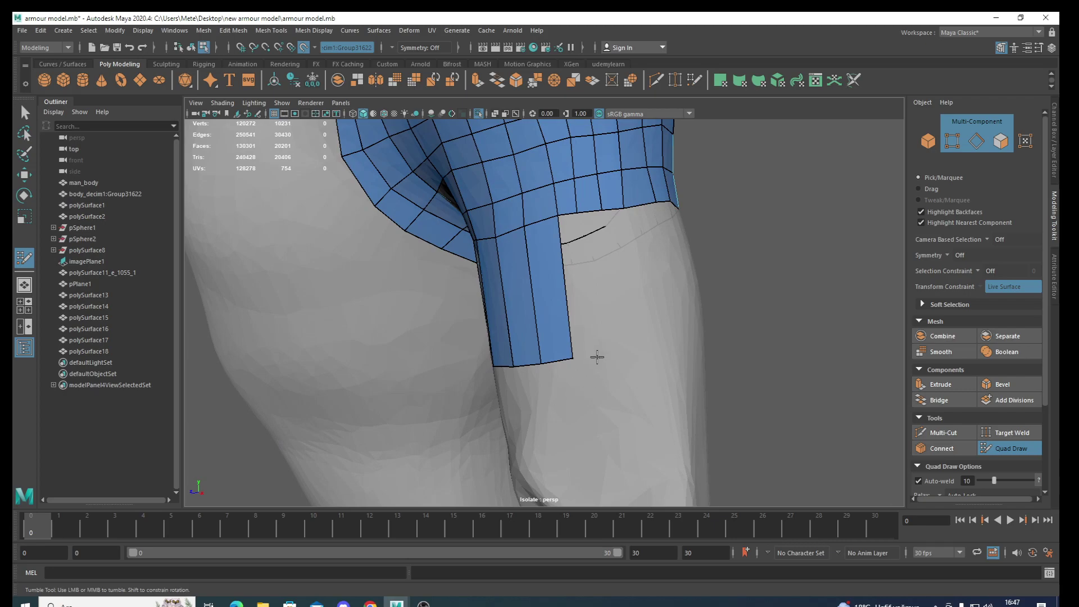
pyautogui.keyDown('shift'); pyautogui.click(585, 328); pyautogui.keyUp('shift')
pyautogui.keyDown('alt'); pyautogui.moveTo(584, 329); pyautogui.dragTo(570, 384); pyautogui.keyUp('alt')
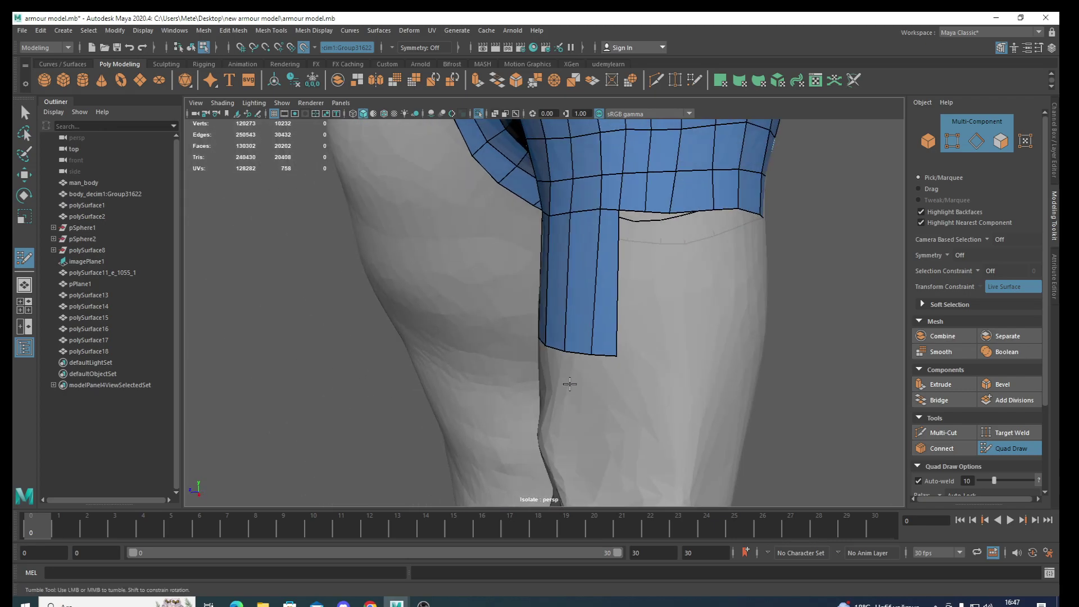
pyautogui.keyDown('shift'); pyautogui.click(635, 325); pyautogui.keyUp('shift')
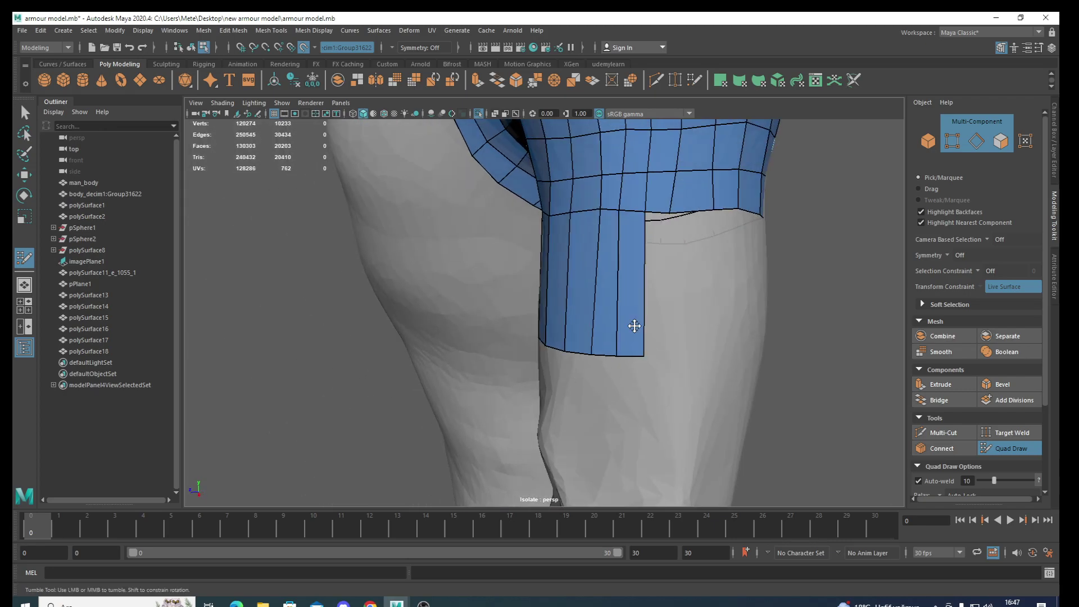
pyautogui.keyDown('alt'); pyautogui.moveTo(649, 383); pyautogui.dragTo(528, 375, button='middle'); pyautogui.keyUp('alt')
pyautogui.moveTo(525, 368); pyautogui.dragTo(522, 368)
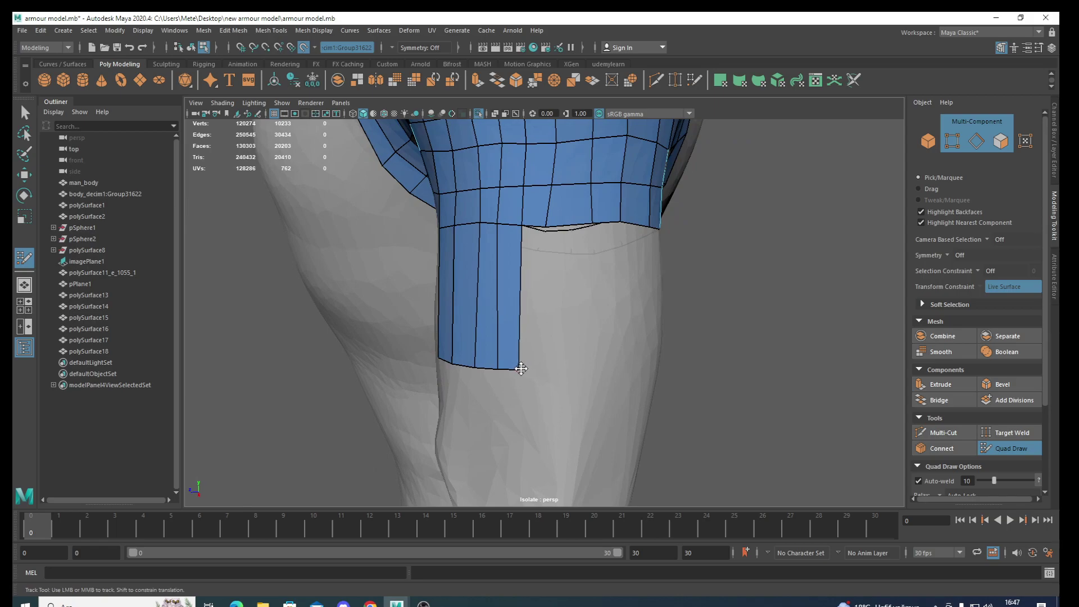
pyautogui.keyDown('shift'); pyautogui.click(532, 338); pyautogui.keyUp('shift')
# Extend the band downward with new faces along its lower edge
pyautogui.keyDown('alt'); pyautogui.moveTo(569, 414); pyautogui.dragTo(557, 397); pyautogui.keyUp('alt')
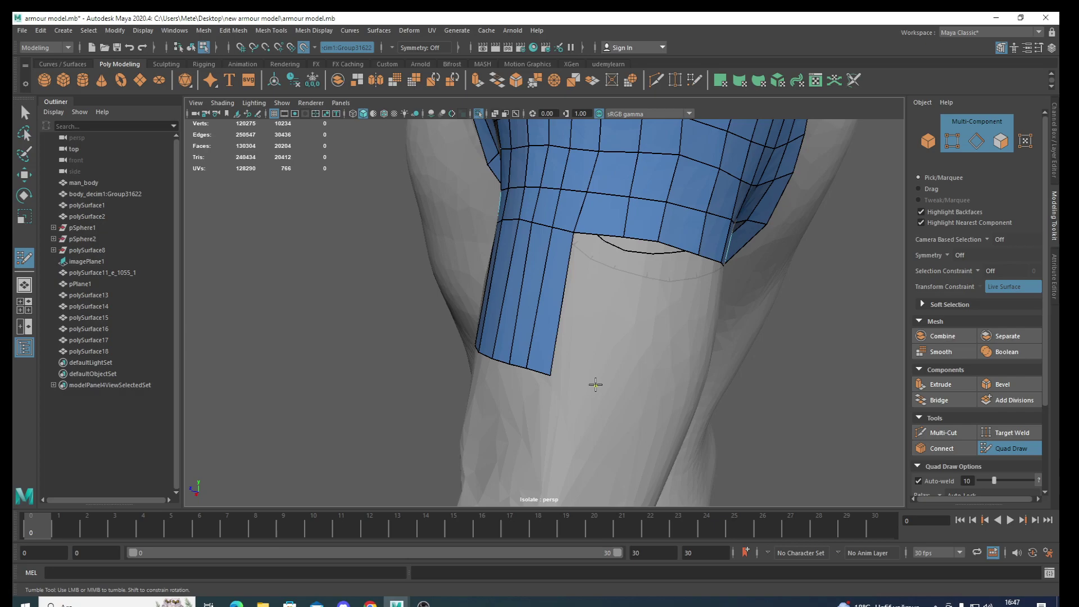
pyautogui.keyDown('shift'); pyautogui.click(586, 342); pyautogui.keyUp('shift')
pyautogui.keyDown('alt'); pyautogui.moveTo(622, 369); pyautogui.dragTo(581, 420); pyautogui.keyUp('alt')
pyautogui.keyDown('alt'); pyautogui.moveTo(581, 419); pyautogui.dragTo(514, 385, button='middle'); pyautogui.keyUp('alt')
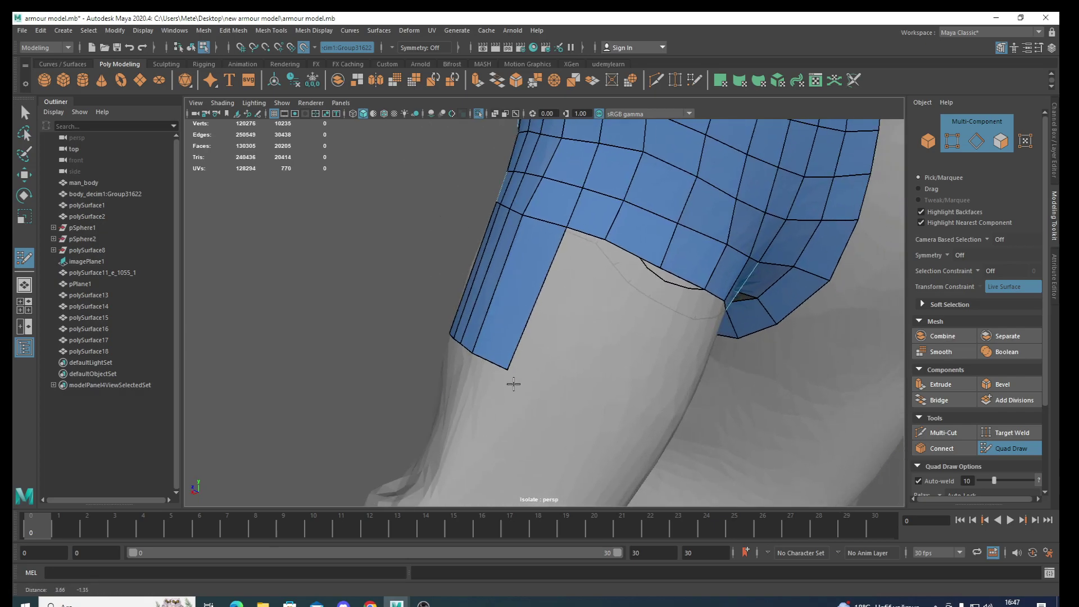
pyautogui.keyDown('shift'); pyautogui.click(541, 342); pyautogui.keyUp('shift')
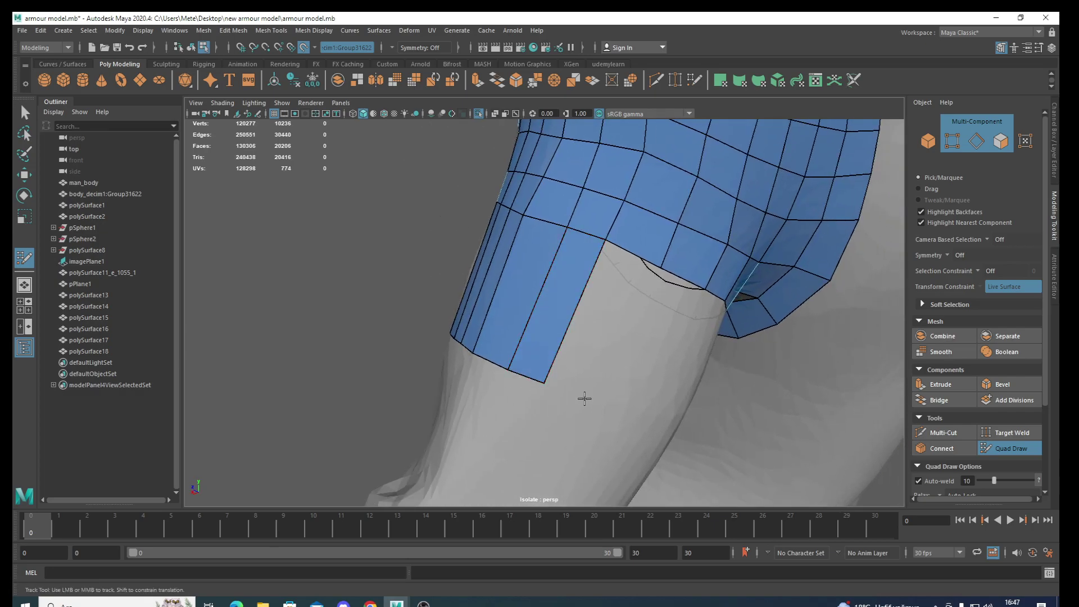
pyautogui.keyDown('shift'); pyautogui.click(578, 354); pyautogui.keyUp('shift')
pyautogui.keyDown('alt'); pyautogui.moveTo(598, 414); pyautogui.dragTo(540, 363, button='middle'); pyautogui.keyUp('alt')
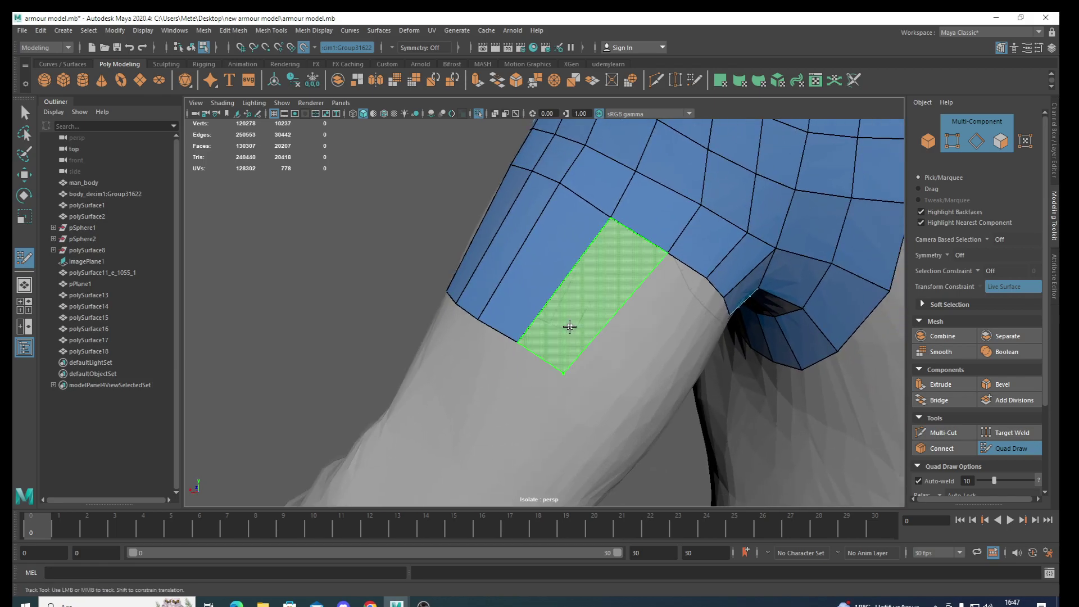
pyautogui.keyDown('shift'); pyautogui.click(569, 326); pyautogui.keyUp('shift')
pyautogui.keyDown('alt'); pyautogui.moveTo(586, 393); pyautogui.dragTo(551, 368, button='middle'); pyautogui.keyUp('alt')
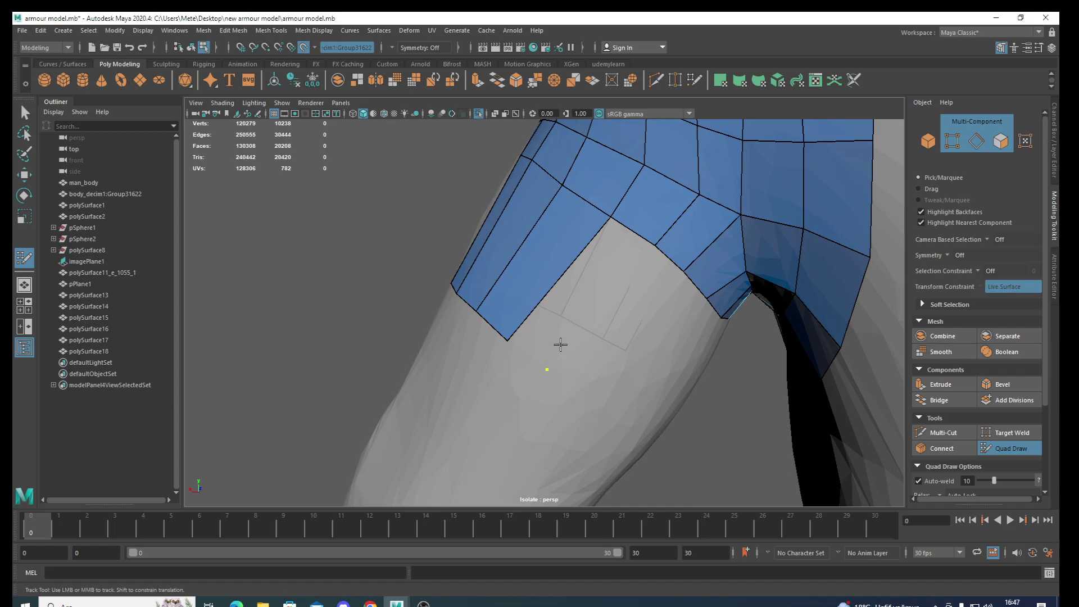
pyautogui.keyDown('shift'); pyautogui.click(561, 344); pyautogui.keyUp('shift')
pyautogui.keyDown('alt'); pyautogui.moveTo(566, 403); pyautogui.dragTo(607, 377); pyautogui.keyUp('alt')
pyautogui.keyDown('shift'); pyautogui.click(583, 344); pyautogui.keyUp('shift')
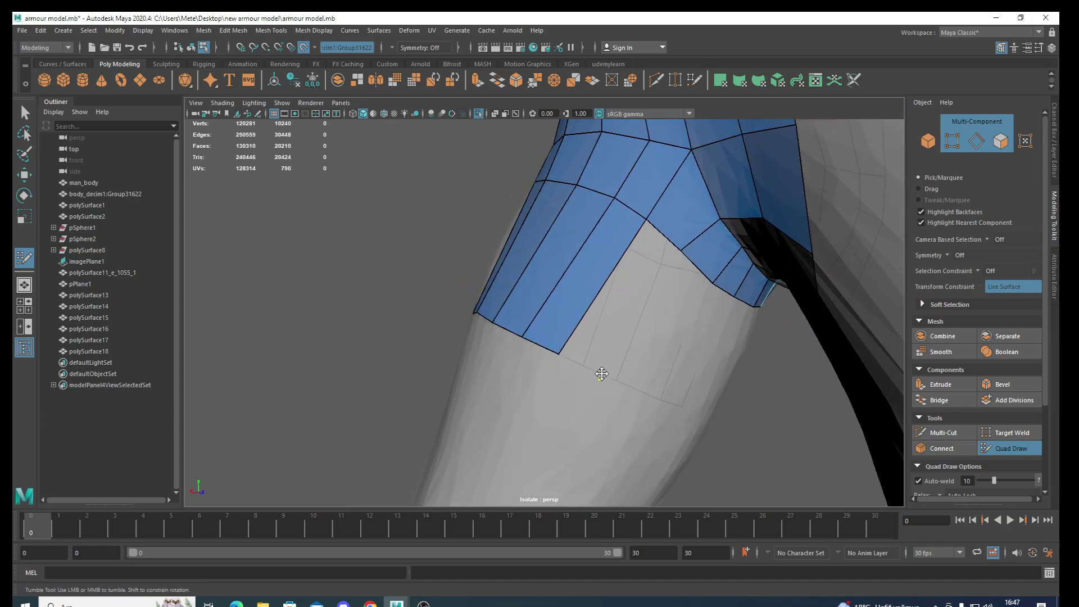
# Add more faces below the band, placing new corners beside the strip
pyautogui.keyDown('shift'); pyautogui.click(608, 317); pyautogui.keyUp('shift')
pyautogui.moveTo(615, 318)
pyautogui.keyDown('alt'); pyautogui.mouseDown()
pyautogui.moveTo(622, 385)
pyautogui.moveTo(628, 361)
pyautogui.mouseUp(); pyautogui.keyUp('alt')
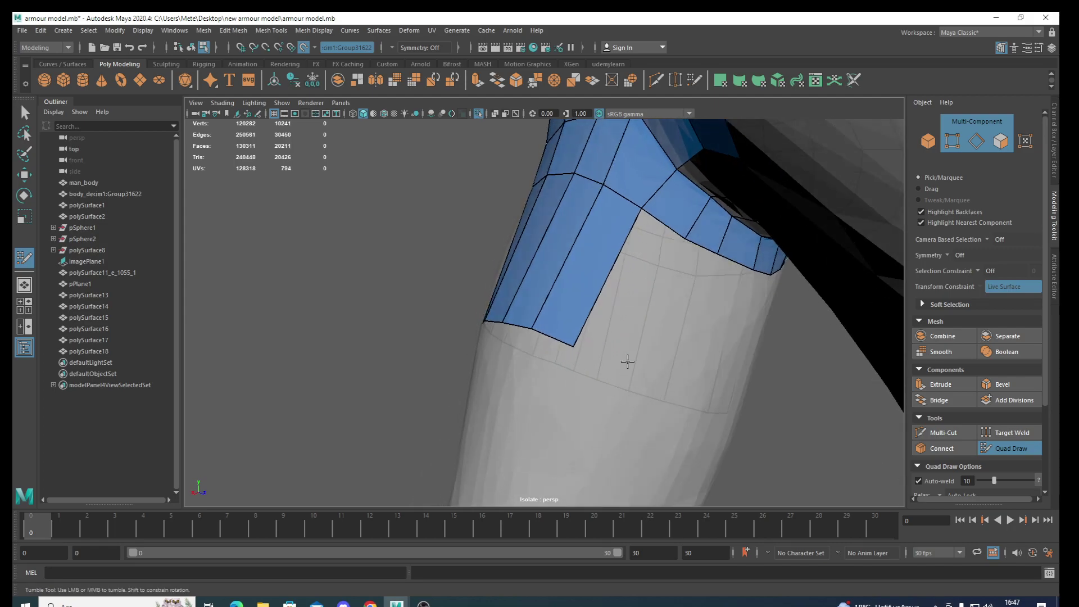
pyautogui.keyDown('shift'); pyautogui.click(621, 325); pyautogui.keyUp('shift')
pyautogui.moveTo(622, 325)
pyautogui.keyDown('alt'); pyautogui.mouseDown()
pyautogui.moveTo(629, 376)
pyautogui.moveTo(649, 346)
pyautogui.mouseUp(); pyautogui.keyUp('alt')
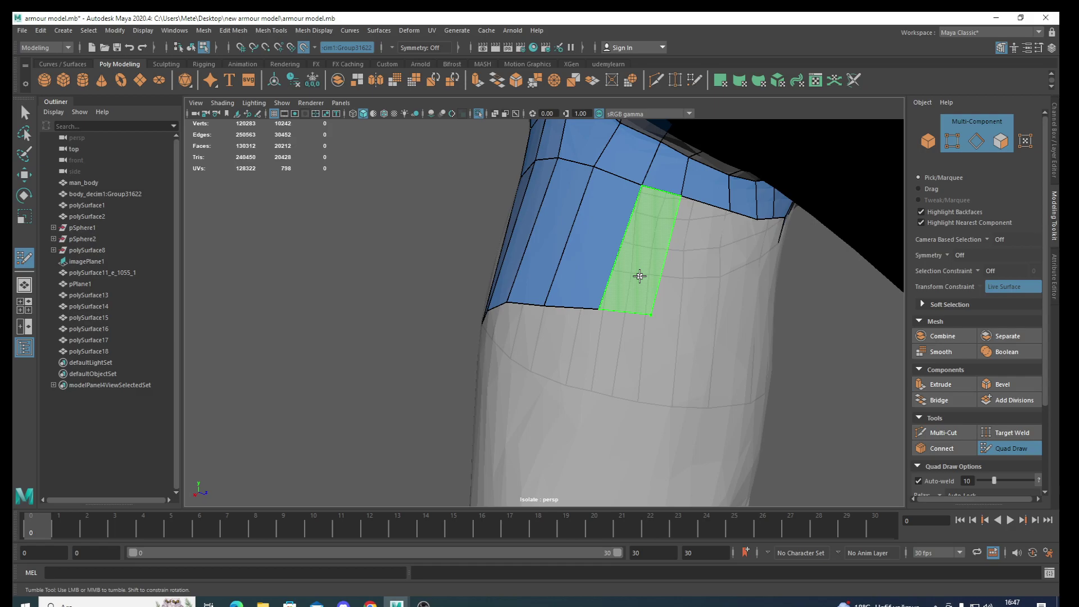
pyautogui.keyDown('shift'); pyautogui.click(651, 314); pyautogui.keyUp('shift')
pyautogui.keyDown('shift'); pyautogui.click(689, 301); pyautogui.keyUp('shift')
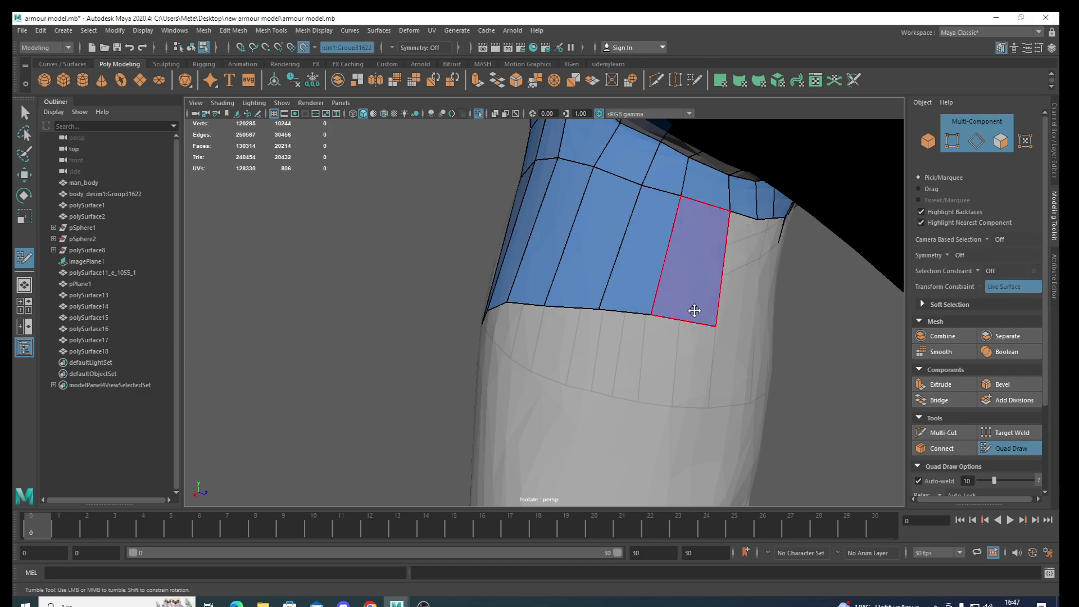
# Place lower-edge vertices and fill the remaining gap between the two blue strips
pyautogui.moveTo(694, 309)
pyautogui.keyDown('alt'); pyautogui.mouseDown()
pyautogui.moveTo(583, 386)
pyautogui.moveTo(487, 365)
pyautogui.mouseUp(); pyautogui.keyUp('alt')
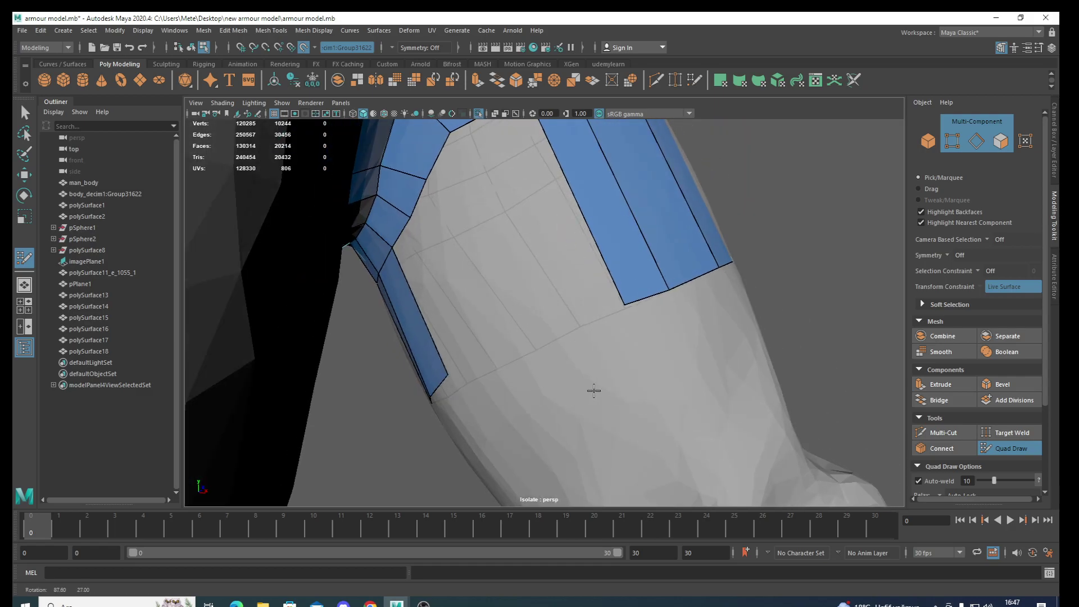
pyautogui.keyDown('shift'); pyautogui.click(480, 356); pyautogui.keyUp('shift')
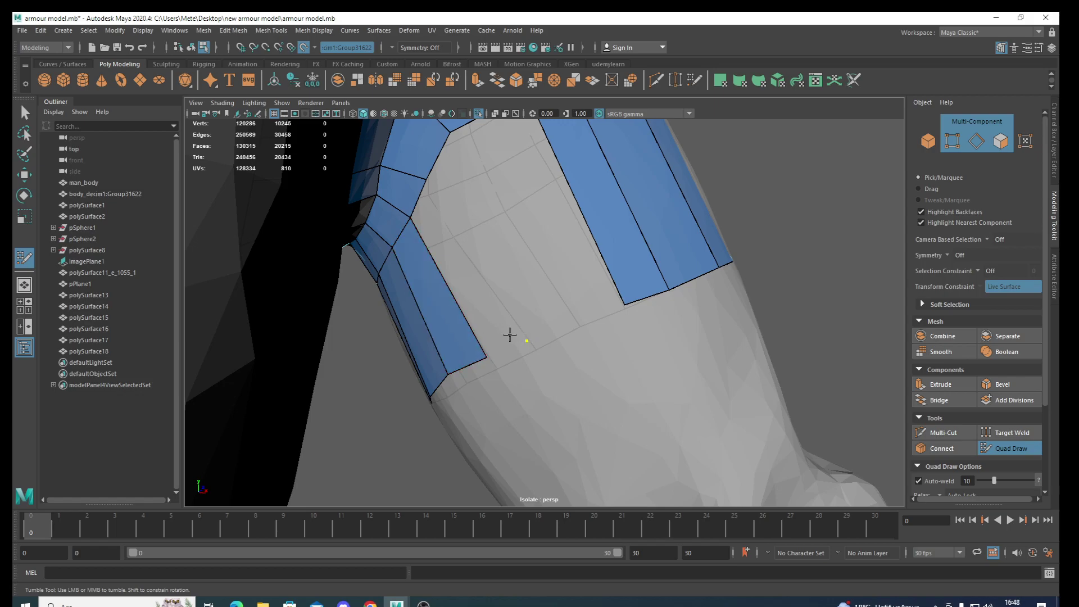
pyautogui.keyDown('shift'); pyautogui.click(510, 335); pyautogui.keyUp('shift')
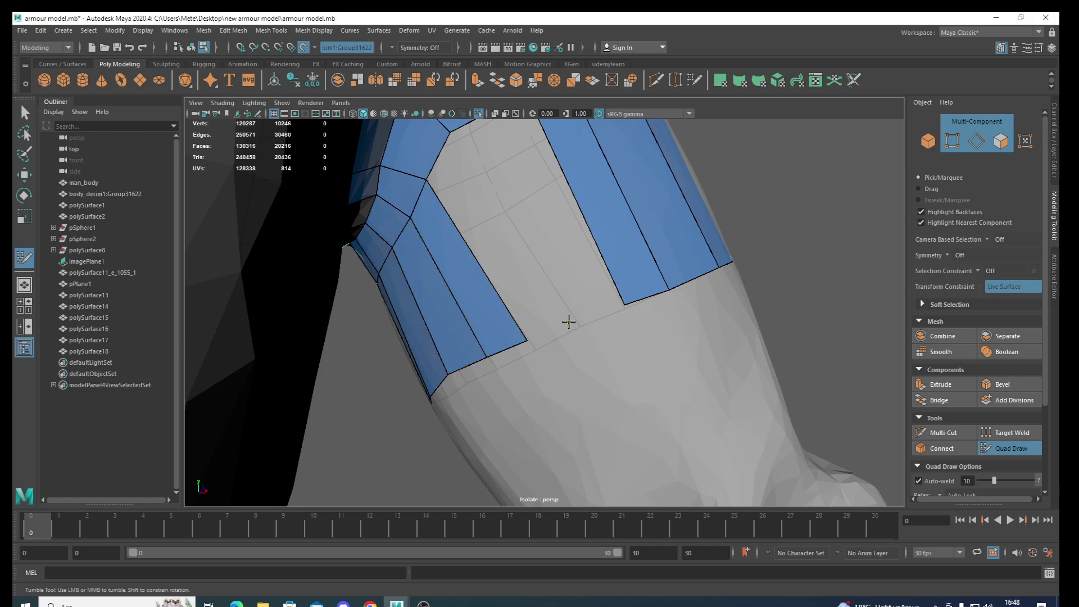
pyautogui.click(568, 321)
pyautogui.keyDown('shift'); pyautogui.click(566, 277); pyautogui.keyUp('shift')
pyautogui.keyDown('shift'); pyautogui.click(494, 246); pyautogui.keyUp('shift')
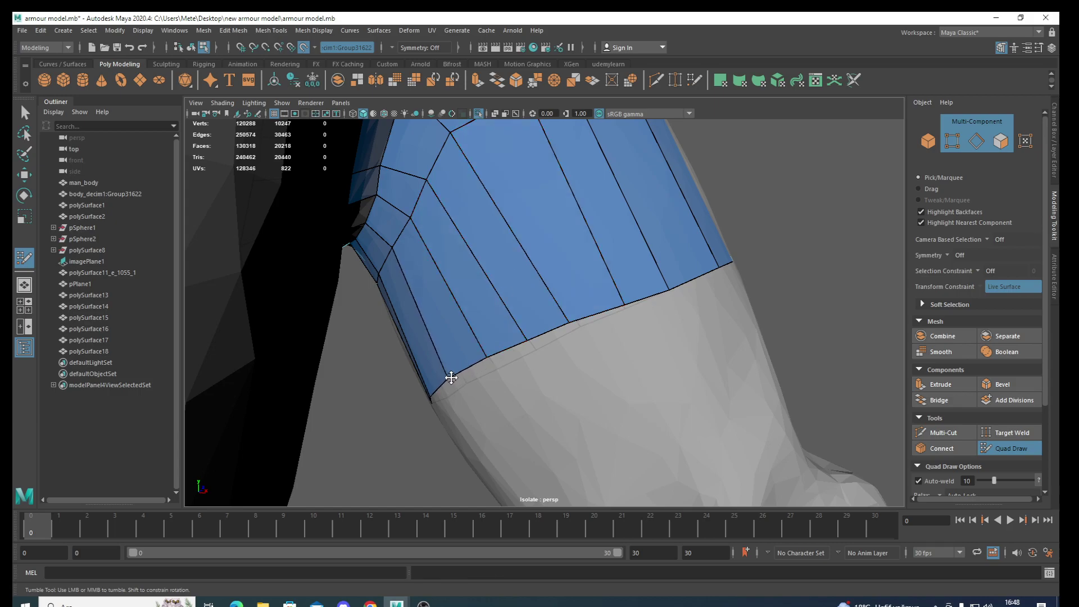
# Insert an edge loop around the band and extrude a strip down from its lower edge
pyautogui.moveTo(476, 416)
pyautogui.keyDown('alt'); pyautogui.mouseDown(button='middle')
pyautogui.moveTo(488, 382)
pyautogui.moveTo(513, 381)
pyautogui.moveTo(508, 371)
pyautogui.mouseUp(button='middle'); pyautogui.keyUp('alt')
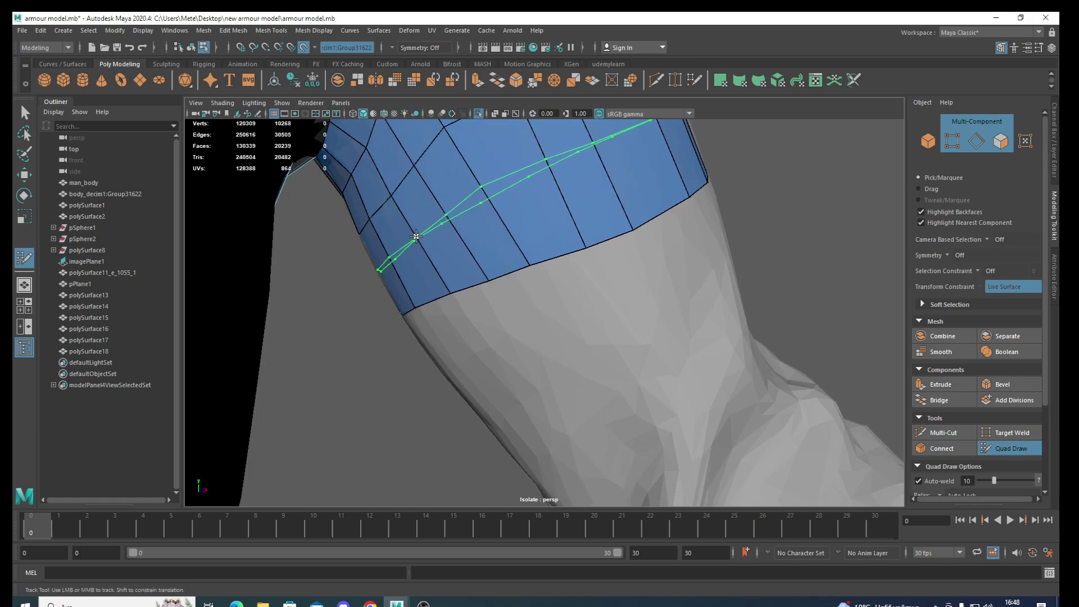
pyautogui.keyDown('ctrl'); pyautogui.click(441, 244); pyautogui.keyUp('ctrl')
pyautogui.keyDown('alt'); pyautogui.moveTo(520, 362); pyautogui.dragTo(494, 320, button='middle'); pyautogui.keyUp('alt')
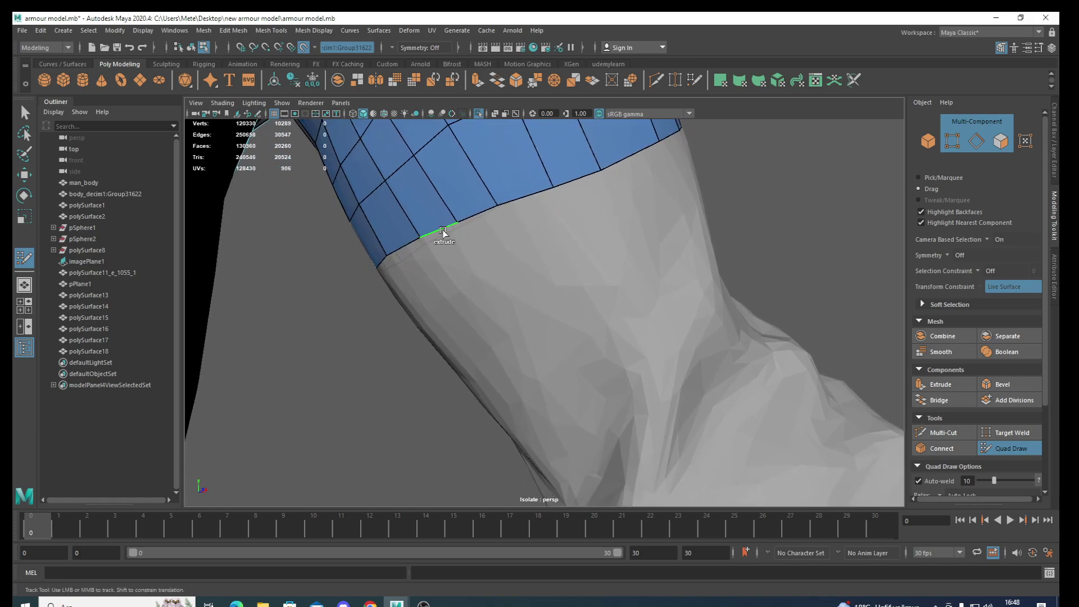
pyautogui.moveTo(443, 231); pyautogui.dragTo(493, 346)
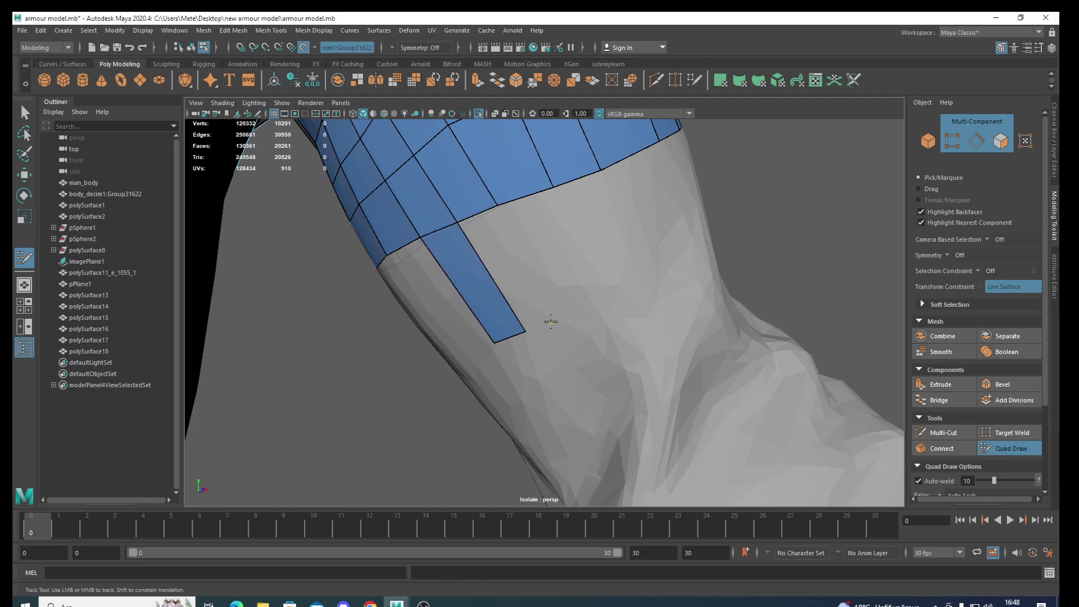
# Widen the new flap with quads filled beside it
pyautogui.keyDown('shift'); pyautogui.click(529, 300); pyautogui.keyUp('shift')
pyautogui.keyDown('alt'); pyautogui.moveTo(528, 300); pyautogui.dragTo(515, 375, button='middle'); pyautogui.keyUp('alt')
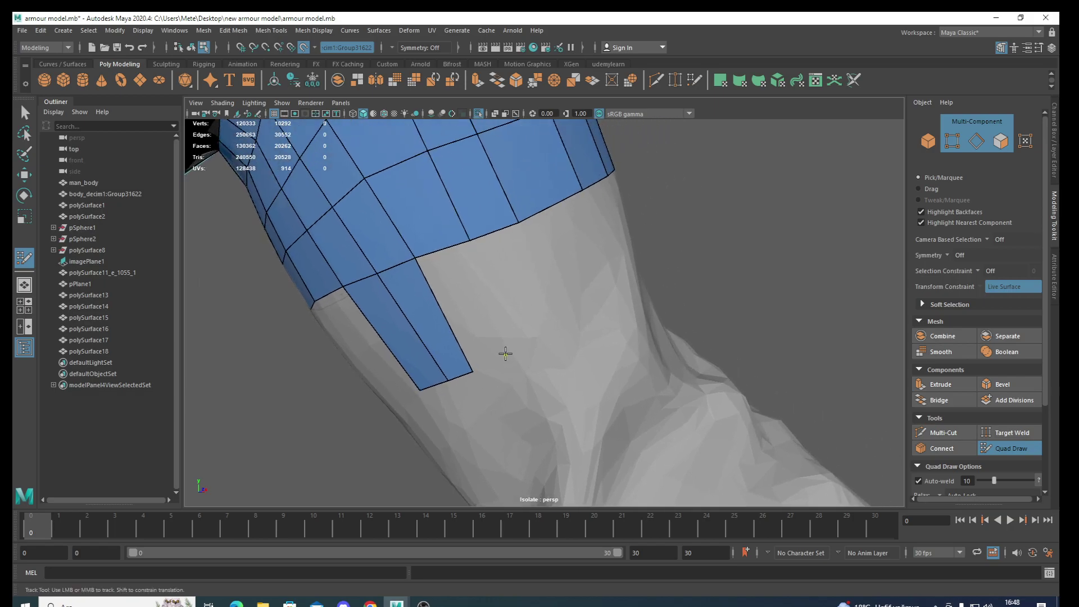
pyautogui.keyDown('shift'); pyautogui.click(511, 354); pyautogui.keyUp('shift')
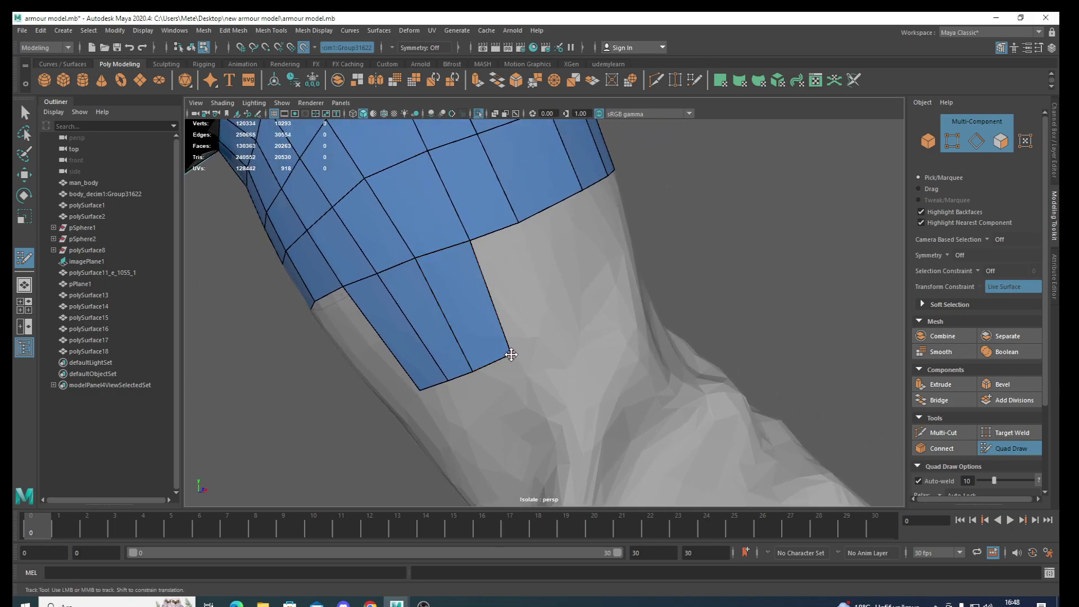
pyautogui.moveTo(511, 354)
pyautogui.keyDown('alt'); pyautogui.mouseDown()
pyautogui.moveTo(521, 384)
pyautogui.moveTo(487, 372)
pyautogui.mouseUp(); pyautogui.keyUp('alt')
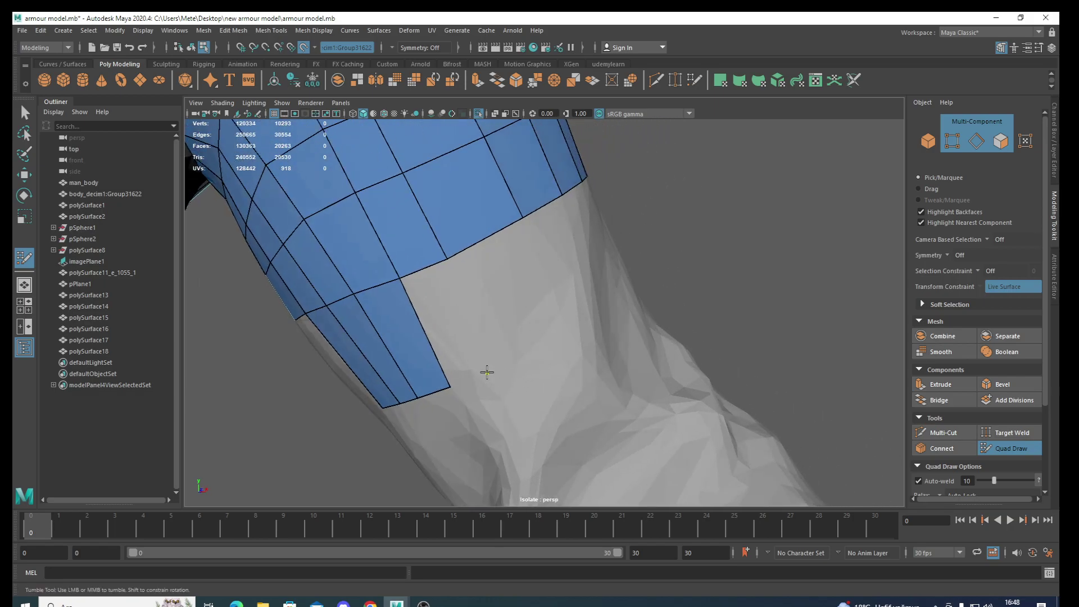
pyautogui.click(555, 334)
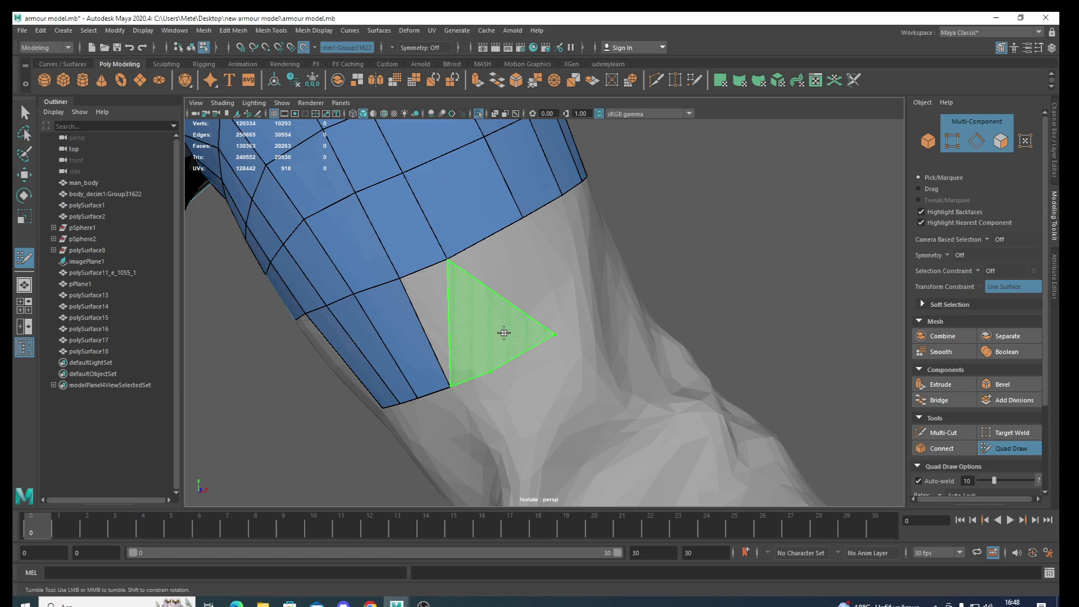
pyautogui.keyDown('shift'); pyautogui.click(511, 301); pyautogui.keyUp('shift')
pyautogui.keyDown('shift'); pyautogui.click(451, 329); pyautogui.keyUp('shift')
pyautogui.moveTo(451, 328)
pyautogui.keyDown('alt'); pyautogui.mouseDown()
pyautogui.moveTo(525, 386)
pyautogui.moveTo(498, 387)
pyautogui.mouseUp(); pyautogui.keyUp('alt')
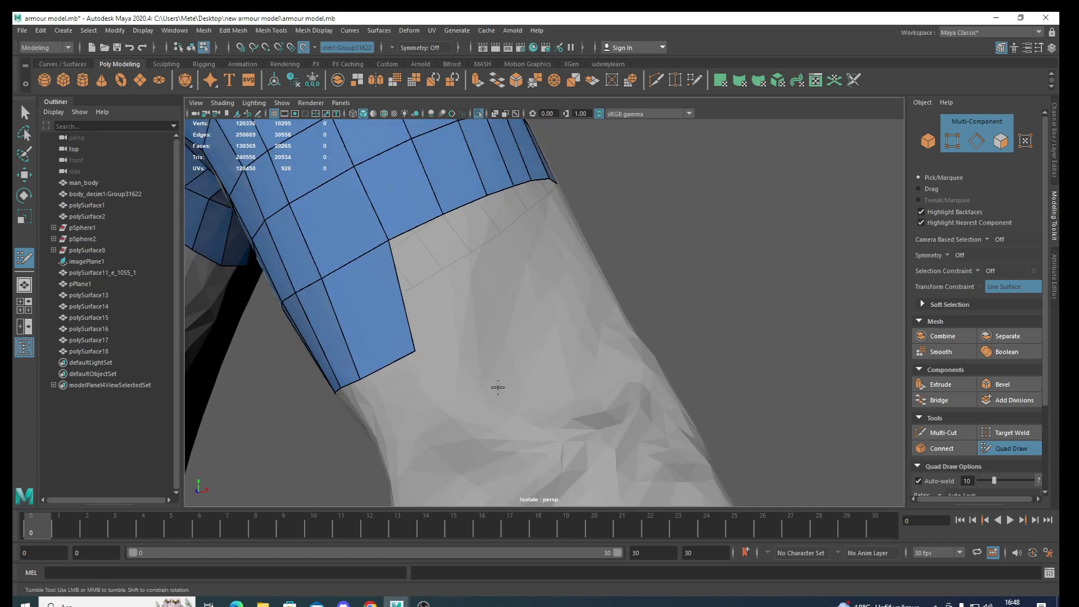
# Reshape a flap corner vertex and add further quad columns to the flap
pyautogui.moveTo(415, 350); pyautogui.dragTo(432, 345)
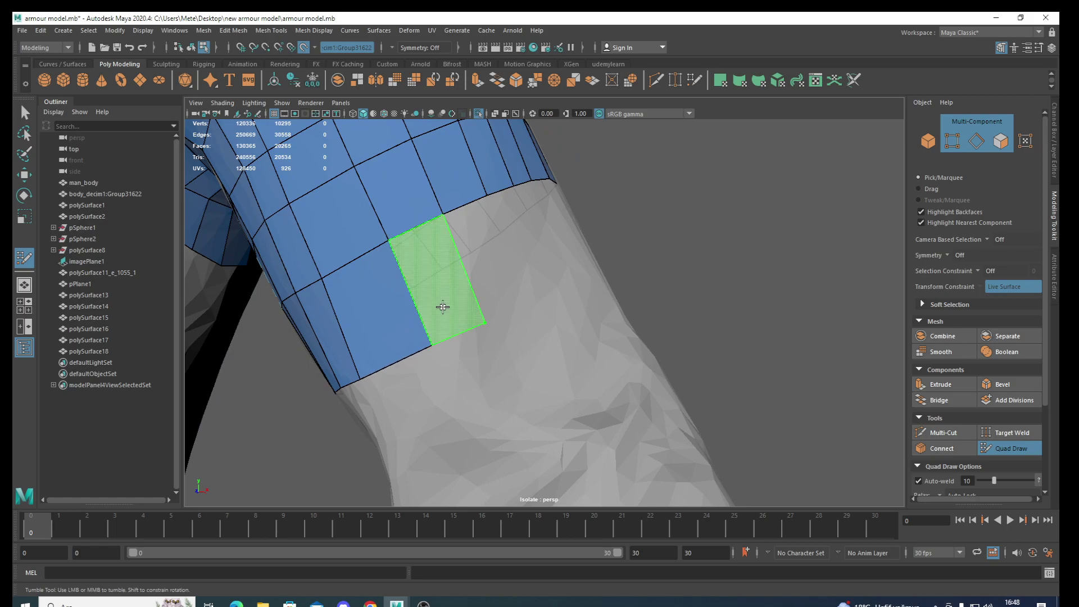
pyautogui.keyDown('shift'); pyautogui.click(441, 307); pyautogui.keyUp('shift')
pyautogui.moveTo(441, 307)
pyautogui.keyDown('alt'); pyautogui.mouseDown()
pyautogui.moveTo(453, 393)
pyautogui.moveTo(466, 332)
pyautogui.mouseUp(); pyautogui.keyUp('alt')
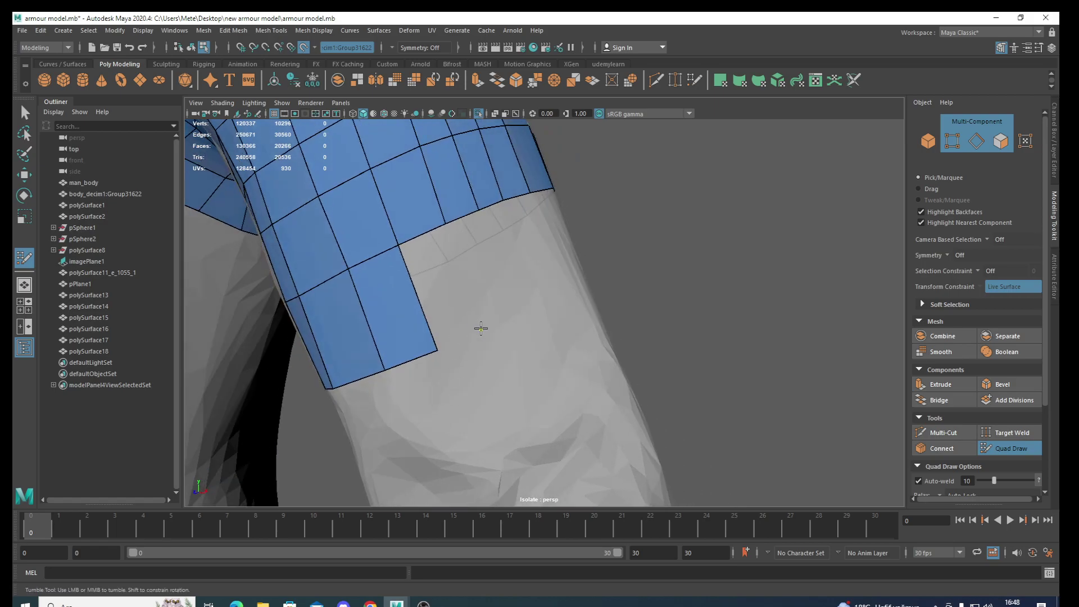
pyautogui.keyDown('shift'); pyautogui.click(450, 378); pyautogui.keyUp('shift')
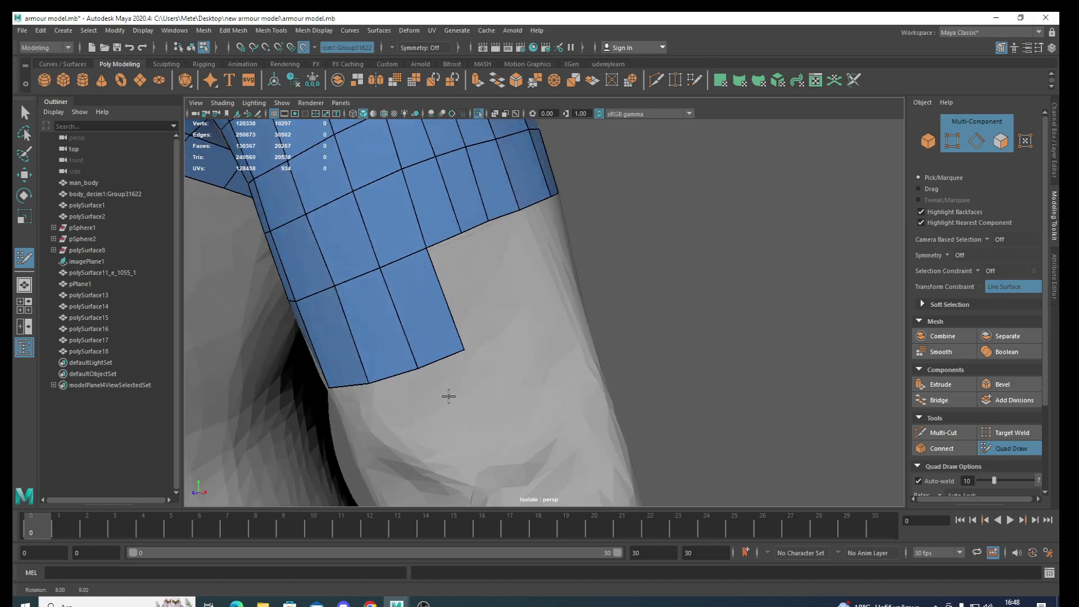
pyautogui.keyDown('alt'); pyautogui.moveTo(448, 393); pyautogui.dragTo(485, 341); pyautogui.keyUp('alt')
pyautogui.keyDown('shift'); pyautogui.click(453, 314); pyautogui.keyUp('shift')
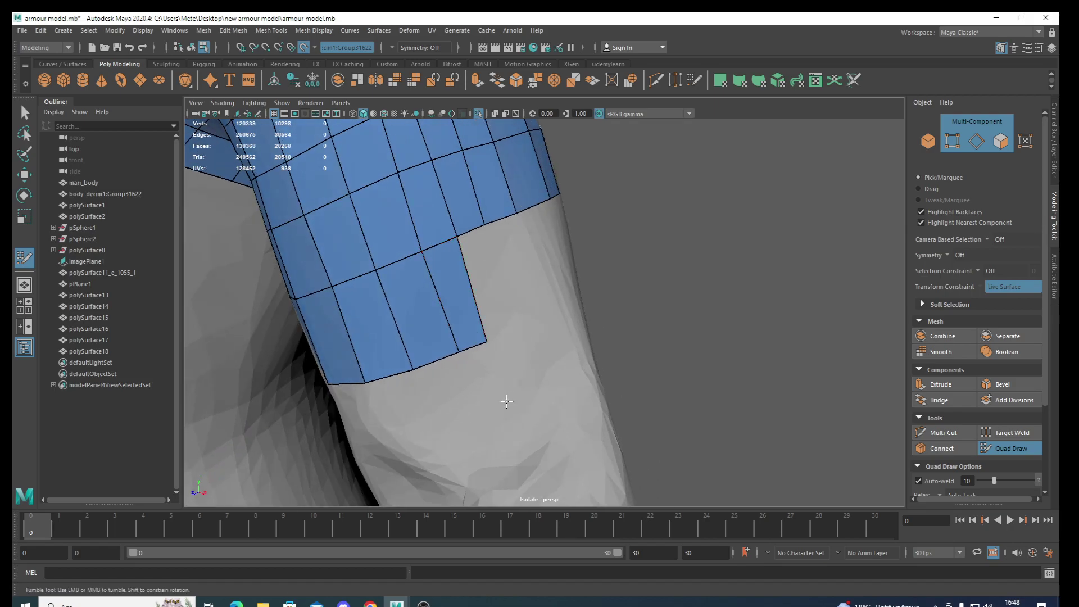
pyautogui.keyDown('alt'); pyautogui.moveTo(506, 399); pyautogui.dragTo(481, 330); pyautogui.keyUp('alt')
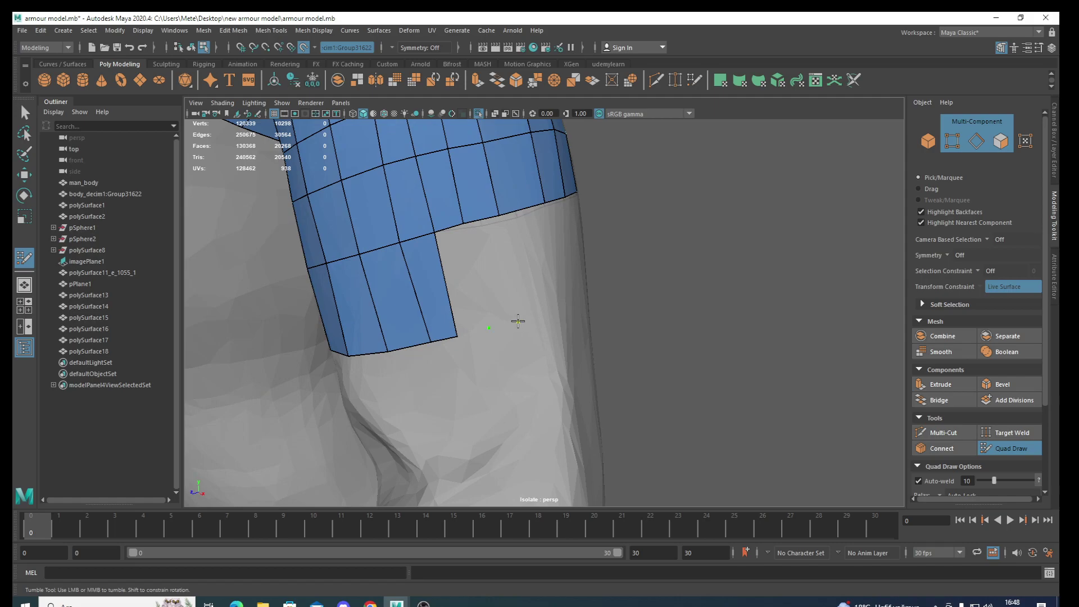
pyautogui.keyDown('shift'); pyautogui.click(495, 278); pyautogui.keyUp('shift')
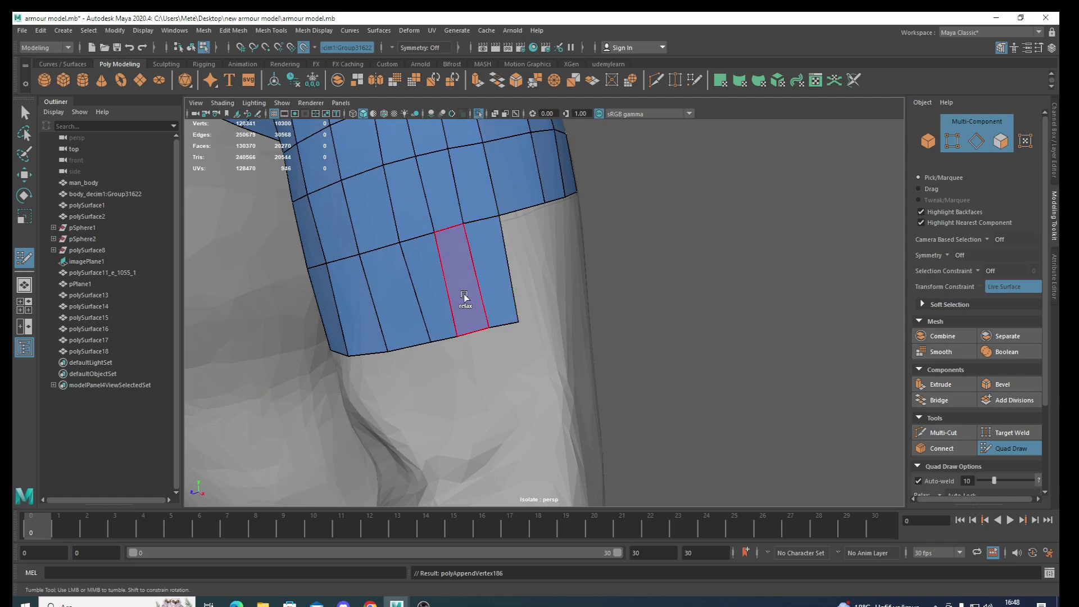
# Place points and fill quads around the arm below the band
pyautogui.moveTo(465, 296)
pyautogui.keyDown('alt'); pyautogui.mouseDown()
pyautogui.moveTo(465, 373)
pyautogui.moveTo(512, 306)
pyautogui.mouseUp(); pyautogui.keyUp('alt')
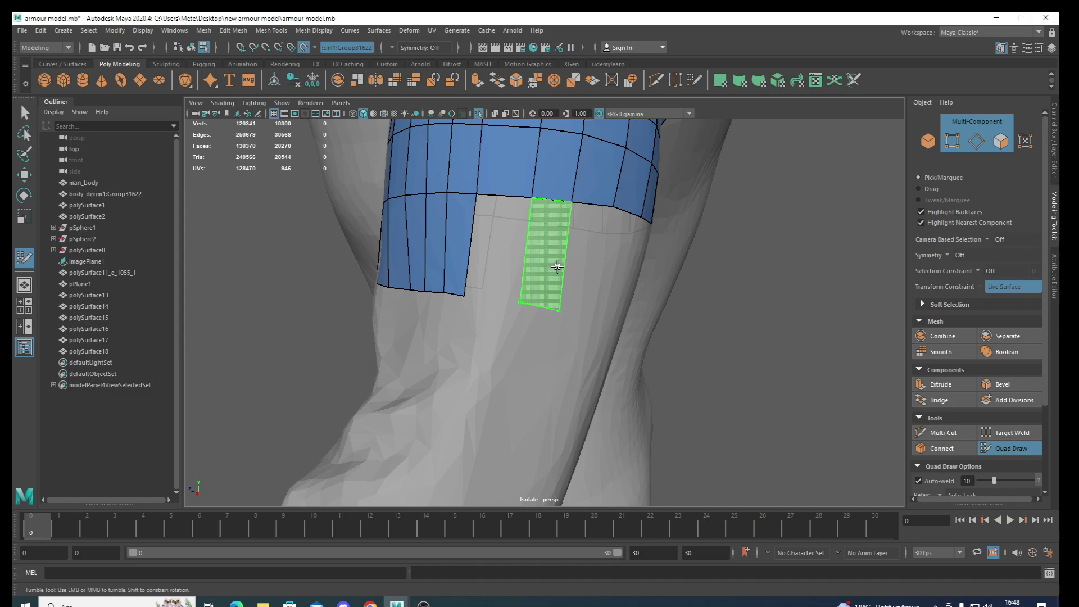
pyautogui.keyDown('shift'); pyautogui.click(542, 256); pyautogui.keyUp('shift')
pyautogui.keyDown('shift'); pyautogui.click(506, 253); pyautogui.keyUp('shift')
pyautogui.moveTo(522, 338)
pyautogui.keyDown('alt'); pyautogui.mouseDown()
pyautogui.moveTo(503, 356)
pyautogui.moveTo(446, 344)
pyautogui.moveTo(559, 322)
pyautogui.mouseUp(); pyautogui.keyUp('alt')
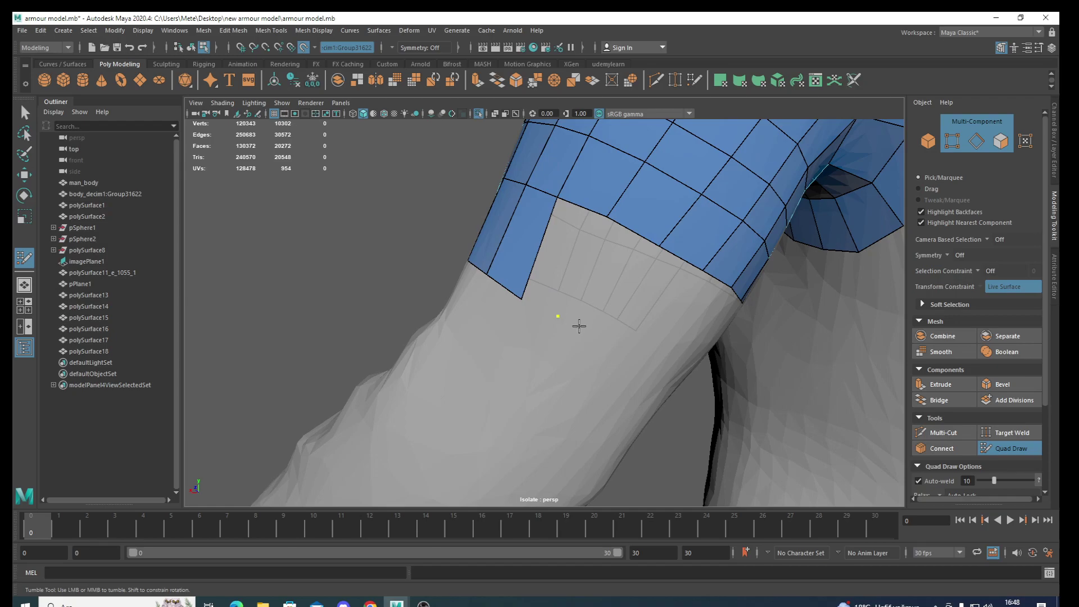
pyautogui.keyDown('shift'); pyautogui.click(594, 289); pyautogui.keyUp('shift')
pyautogui.keyDown('shift'); pyautogui.click(555, 284); pyautogui.keyUp('shift')
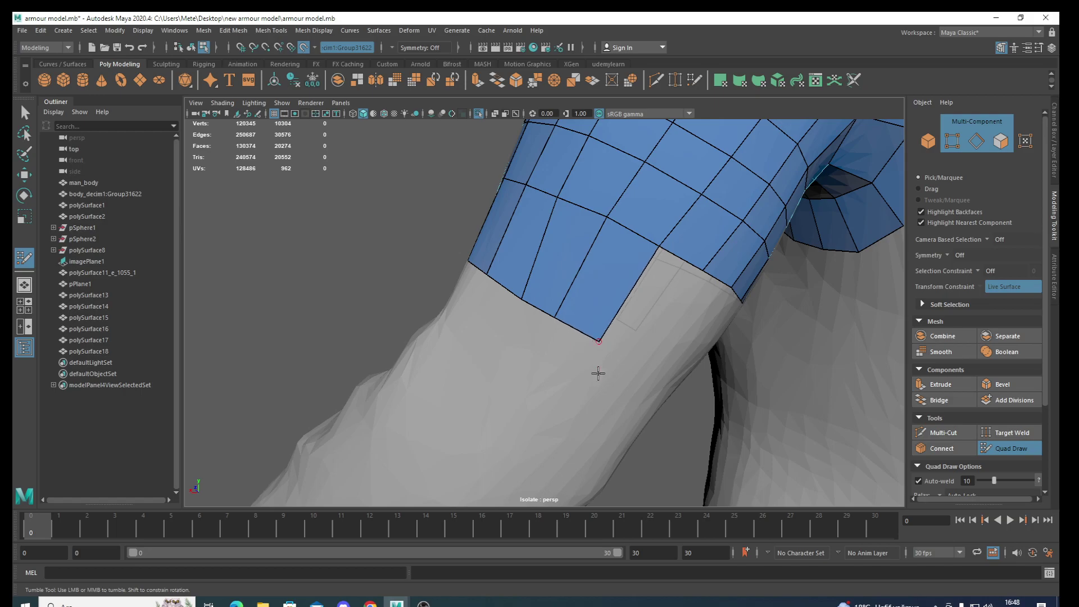
# Create more quads from newly placed points lower on the arm
pyautogui.keyDown('alt'); pyautogui.moveTo(595, 374); pyautogui.dragTo(551, 376); pyautogui.keyUp('alt')
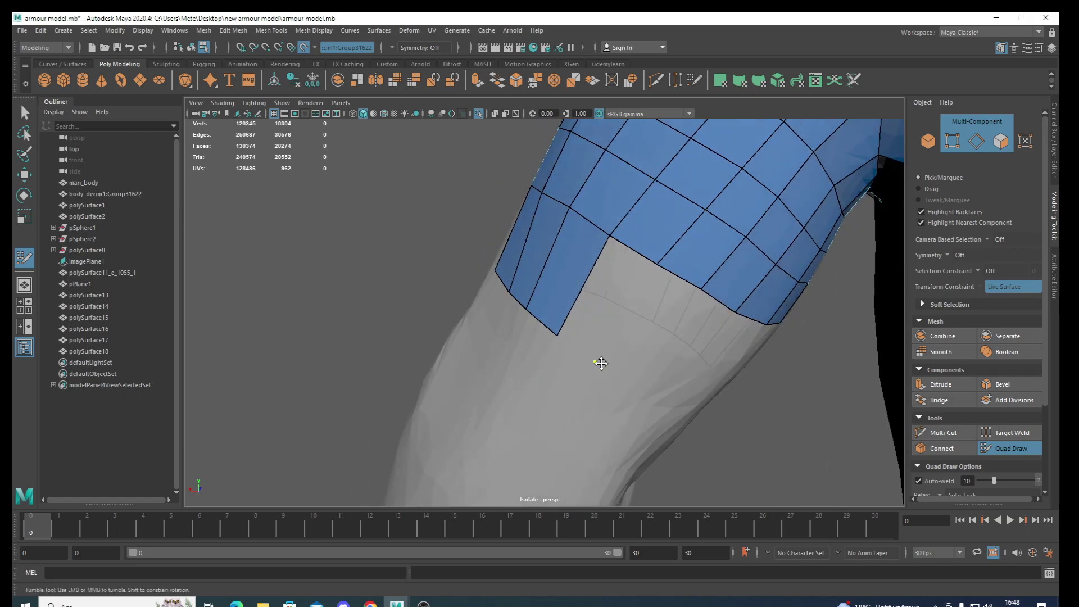
pyautogui.click(631, 382)
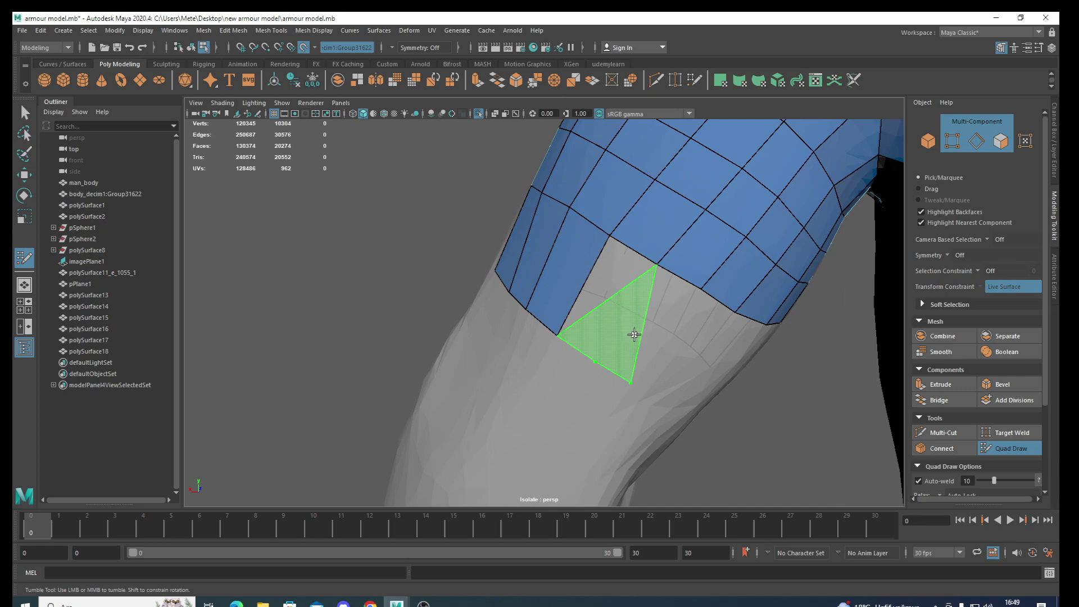
pyautogui.keyDown('shift'); pyautogui.click(651, 332); pyautogui.keyUp('shift')
pyautogui.keyDown('shift'); pyautogui.click(604, 301); pyautogui.keyUp('shift')
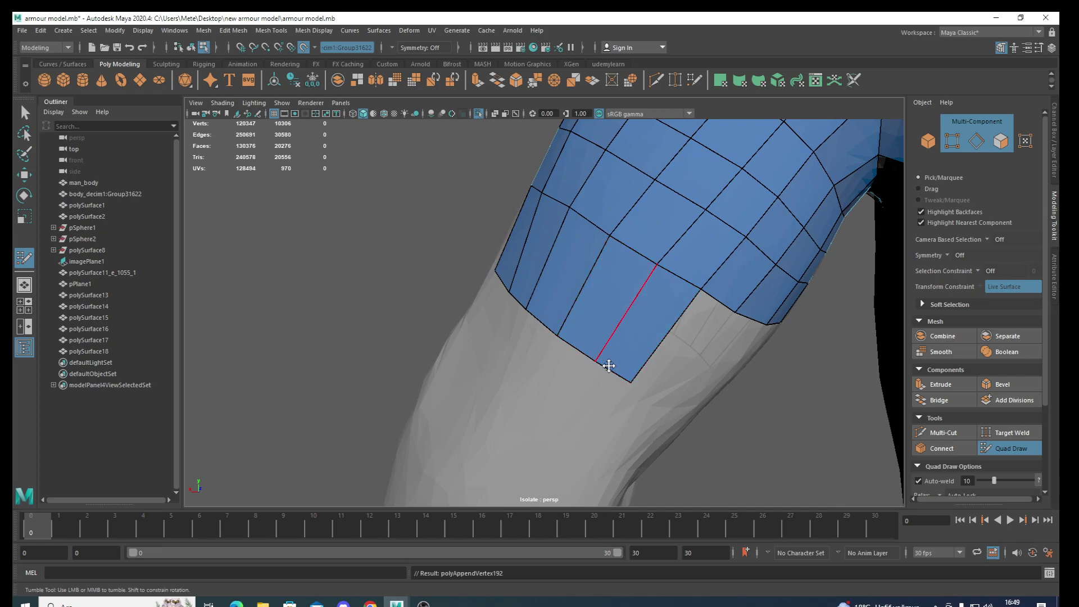
pyautogui.moveTo(608, 366)
pyautogui.keyDown('alt'); pyautogui.mouseDown()
pyautogui.moveTo(585, 393)
pyautogui.moveTo(601, 369)
pyautogui.mouseUp(); pyautogui.keyUp('alt')
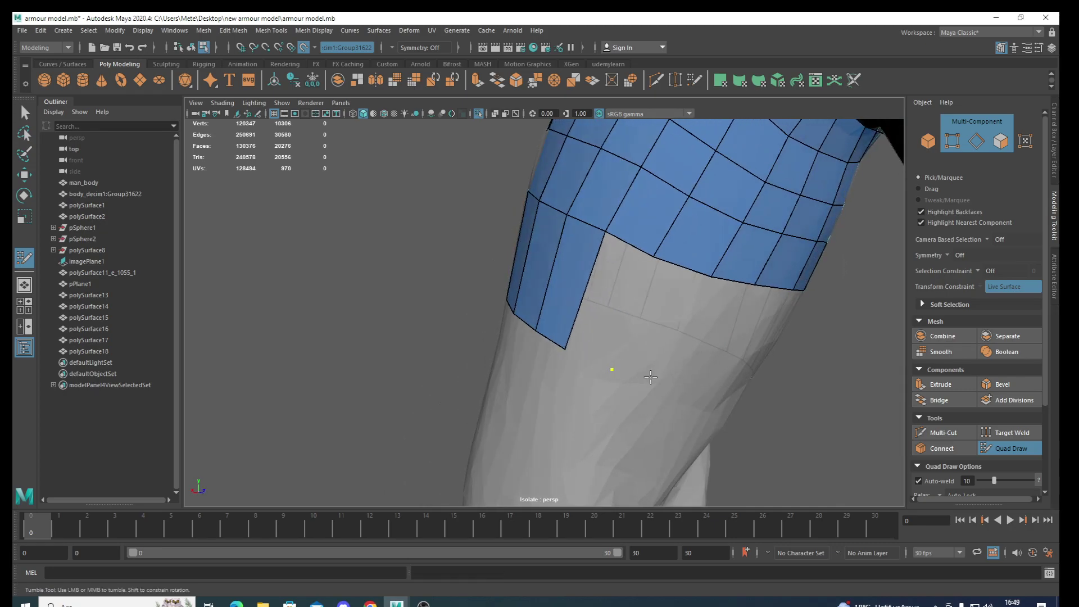
pyautogui.keyDown('shift'); pyautogui.click(653, 331); pyautogui.keyUp('shift')
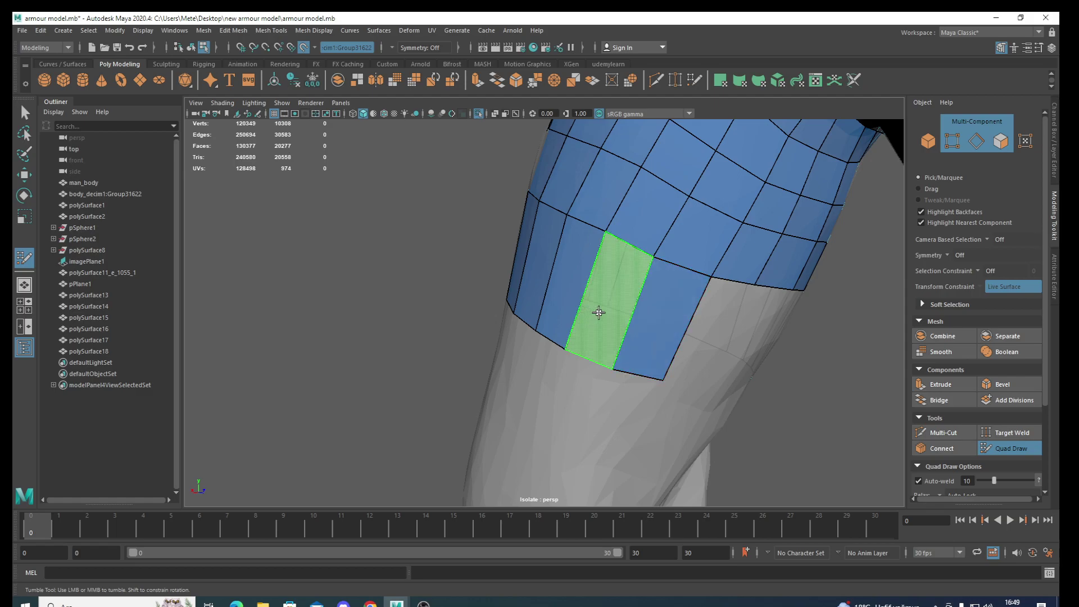
pyautogui.keyDown('shift'); pyautogui.click(596, 312); pyautogui.keyUp('shift')
# Fill the remaining gap between the blue strips with three quads
pyautogui.keyDown('alt'); pyautogui.moveTo(596, 312); pyautogui.dragTo(621, 361); pyautogui.keyUp('alt')
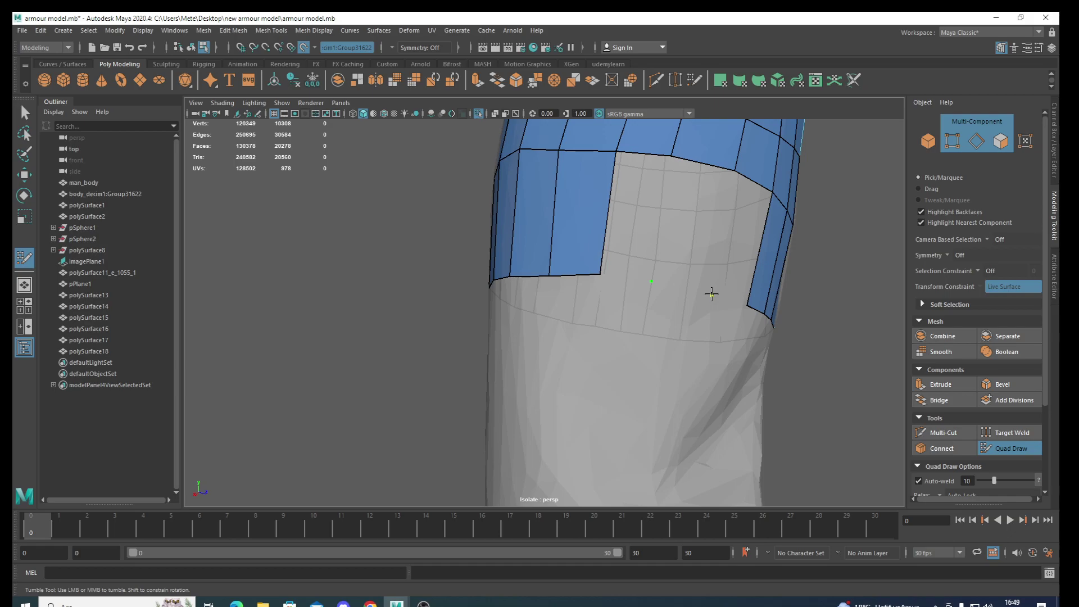
pyautogui.keyDown('shift'); pyautogui.click(742, 244); pyautogui.keyUp('shift')
pyautogui.keyDown('shift'); pyautogui.click(694, 225); pyautogui.keyUp('shift')
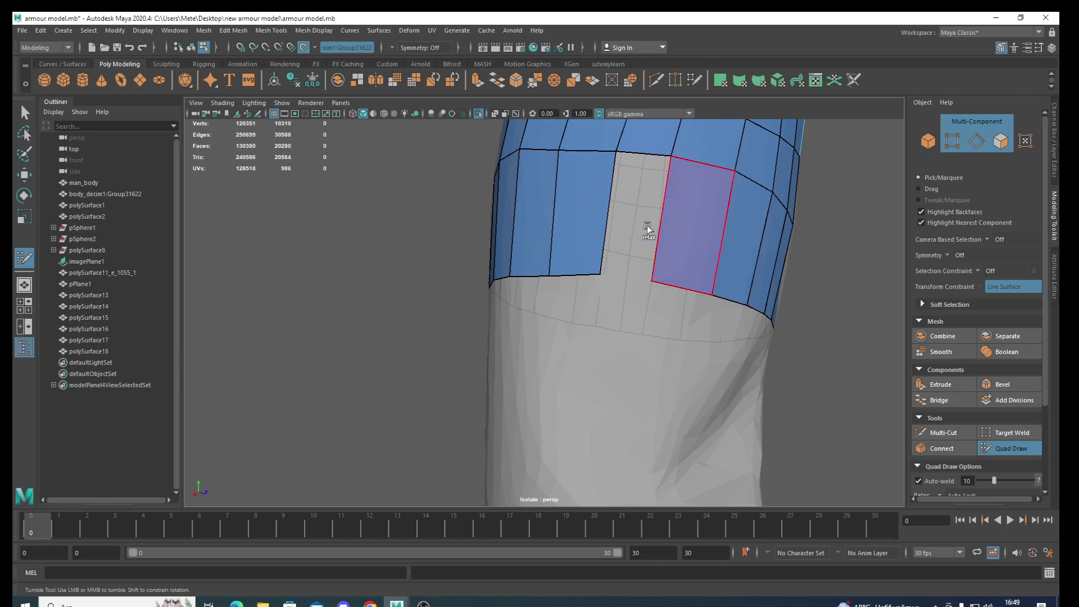
pyautogui.keyDown('shift'); pyautogui.click(630, 222); pyautogui.keyUp('shift')
# Add an edge loop across the strip and relax the upper-arm quads
pyautogui.keyDown('ctrl'); pyautogui.click(629, 242); pyautogui.keyUp('ctrl')
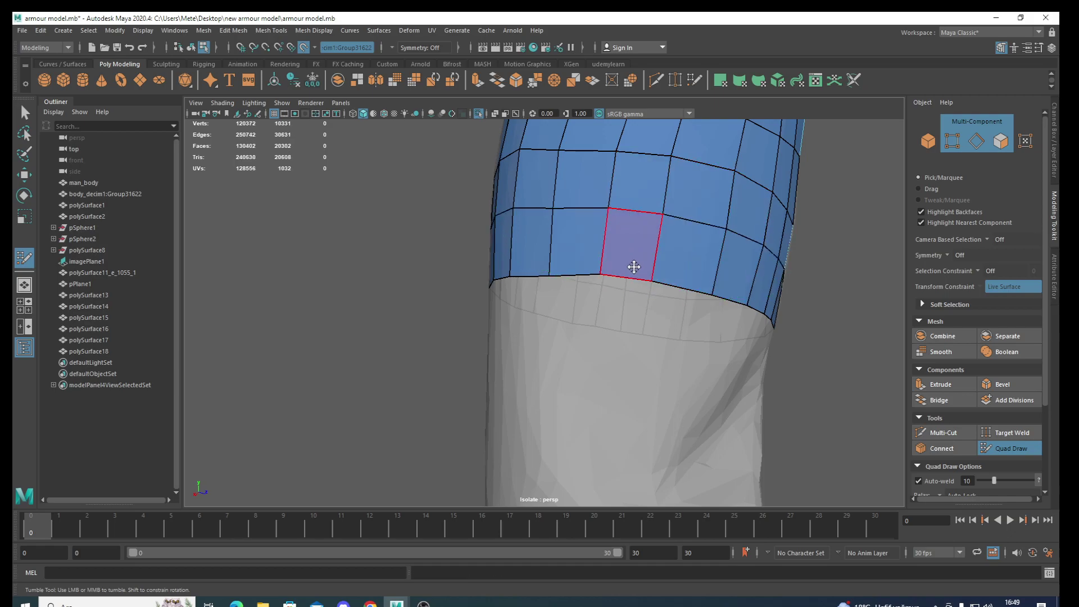
pyautogui.moveTo(629, 242)
pyautogui.keyDown('alt'); pyautogui.mouseDown()
pyautogui.moveTo(705, 380)
pyautogui.moveTo(810, 414)
pyautogui.moveTo(551, 421)
pyautogui.moveTo(831, 470)
pyautogui.moveTo(808, 417)
pyautogui.moveTo(703, 360)
pyautogui.mouseUp(); pyautogui.keyUp('alt')
pyautogui.keyDown('alt'); pyautogui.moveTo(702, 360); pyautogui.dragTo(602, 284, button='middle'); pyautogui.keyUp('alt')
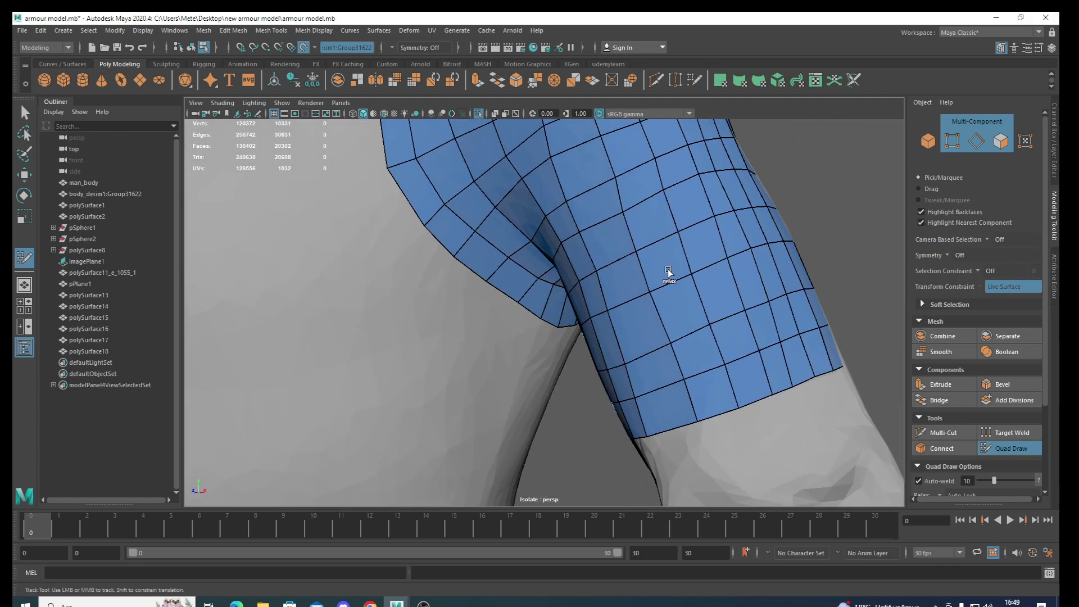
pyautogui.keyDown('alt'); pyautogui.moveTo(669, 272); pyautogui.dragTo(611, 236, button='middle'); pyautogui.keyUp('alt')
pyautogui.moveTo(611, 236)
pyautogui.keyDown('shift'); pyautogui.mouseDown()
pyautogui.moveTo(686, 152)
pyautogui.moveTo(723, 191)
pyautogui.moveTo(707, 154)
pyautogui.mouseUp(); pyautogui.keyUp('shift')
pyautogui.moveTo(598, 202)
pyautogui.keyDown('alt'); pyautogui.mouseDown()
pyautogui.moveTo(655, 356)
pyautogui.moveTo(553, 380)
pyautogui.moveTo(674, 264)
pyautogui.moveTo(783, 277)
pyautogui.moveTo(832, 253)
pyautogui.moveTo(762, 409)
pyautogui.mouseUp(); pyautogui.keyUp('alt')
pyautogui.keyDown('shift'); pyautogui.moveTo(682, 374); pyautogui.dragTo(831, 369); pyautogui.keyUp('shift')
pyautogui.moveTo(832, 369)
pyautogui.keyDown('alt'); pyautogui.mouseDown(button='middle')
pyautogui.moveTo(710, 366)
pyautogui.moveTo(688, 387)
pyautogui.mouseUp(button='middle'); pyautogui.keyUp('alt')
pyautogui.keyDown('shift'); pyautogui.moveTo(688, 387); pyautogui.dragTo(605, 406); pyautogui.keyUp('shift')
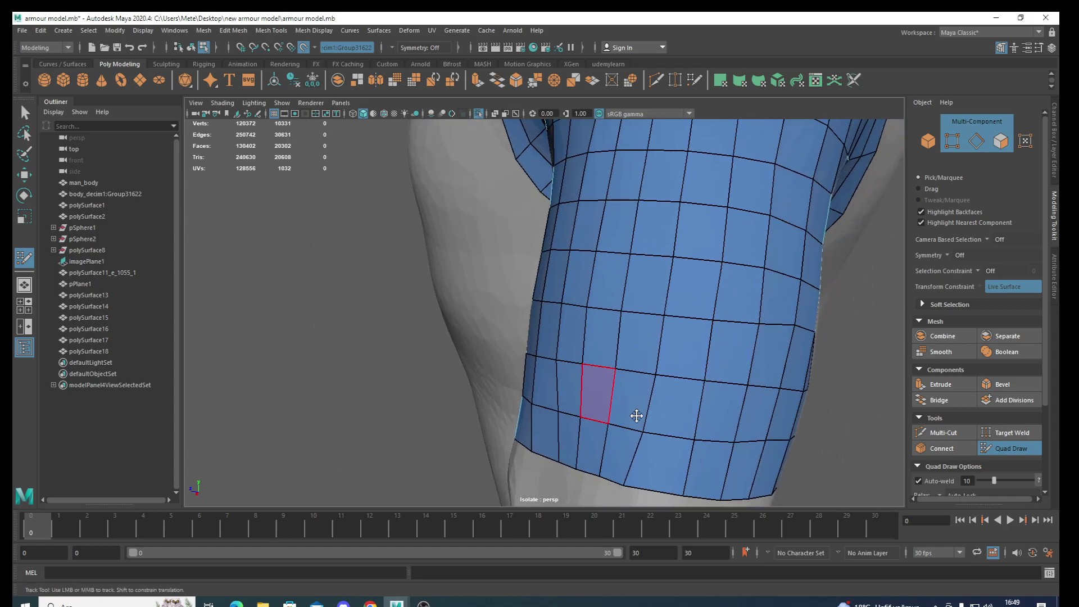
# Relax the quads further down the sleeve, then turn off Quad Draw
pyautogui.keyDown('alt'); pyautogui.moveTo(636, 416); pyautogui.dragTo(641, 376, button='middle'); pyautogui.keyUp('alt')
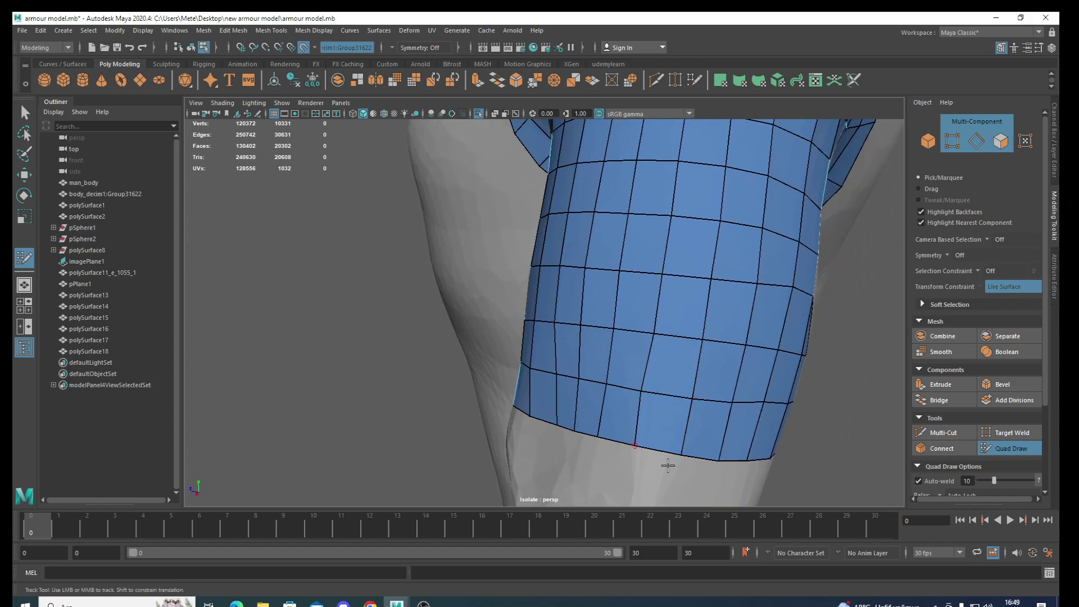
pyautogui.moveTo(668, 466)
pyautogui.keyDown('alt'); pyautogui.mouseDown()
pyautogui.moveTo(639, 438)
pyautogui.moveTo(568, 315)
pyautogui.mouseUp(); pyautogui.keyUp('alt')
pyautogui.keyDown('alt'); pyautogui.moveTo(568, 316); pyautogui.dragTo(571, 335, button='right'); pyautogui.keyUp('alt')
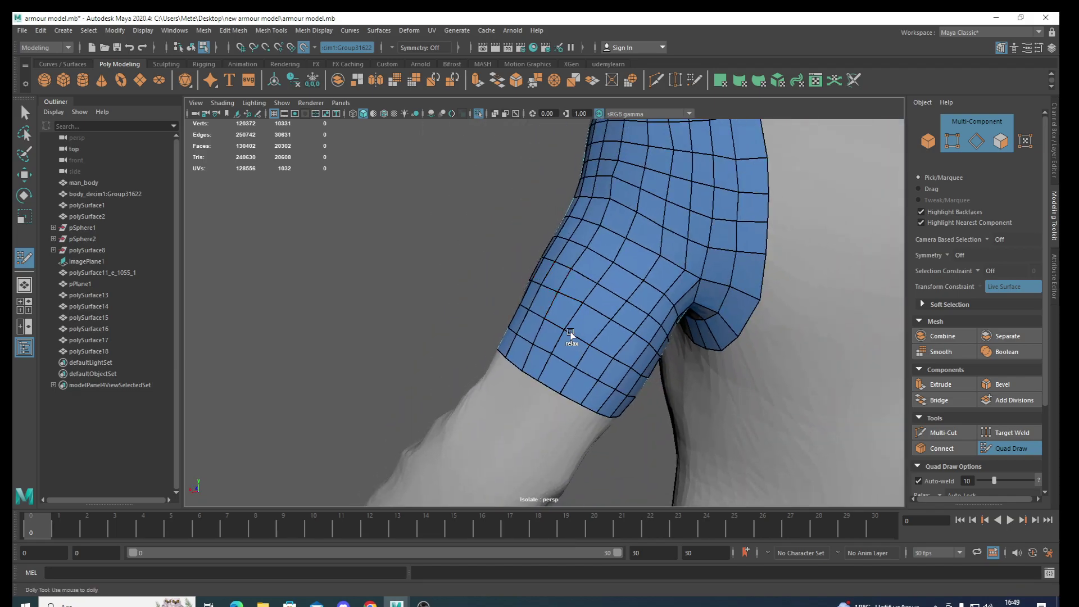
pyautogui.keyDown('shift'); pyautogui.moveTo(571, 334); pyautogui.dragTo(656, 241); pyautogui.keyUp('shift')
pyautogui.keyDown('alt'); pyautogui.moveTo(558, 322); pyautogui.dragTo(769, 323); pyautogui.keyUp('alt')
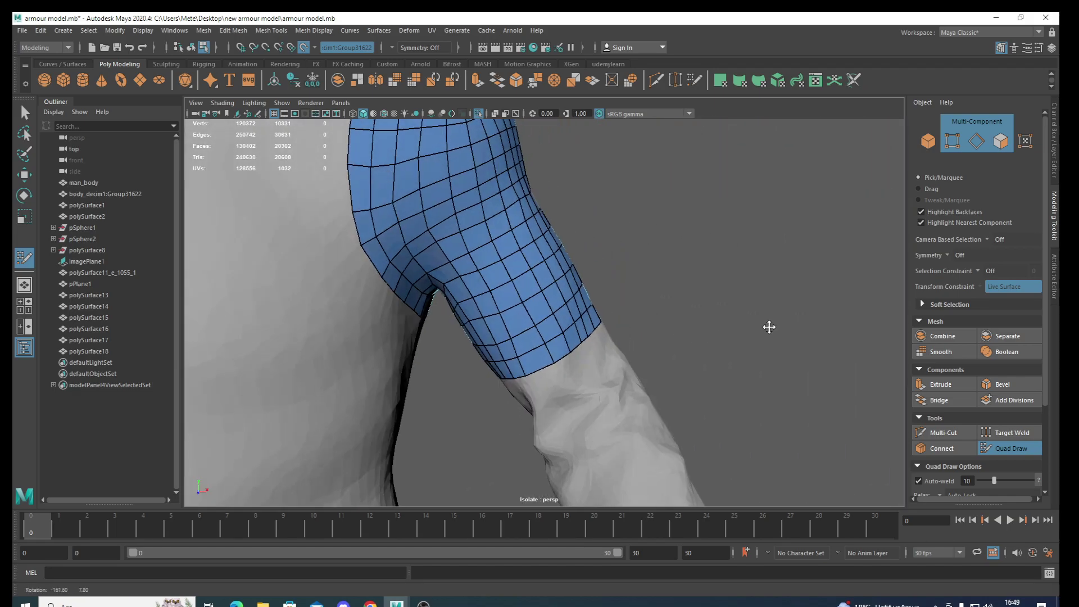
pyautogui.scroll(2, 548, 326)
pyautogui.keyDown('alt'); pyautogui.moveTo(547, 326); pyautogui.dragTo(552, 313, button='middle'); pyautogui.keyUp('alt')
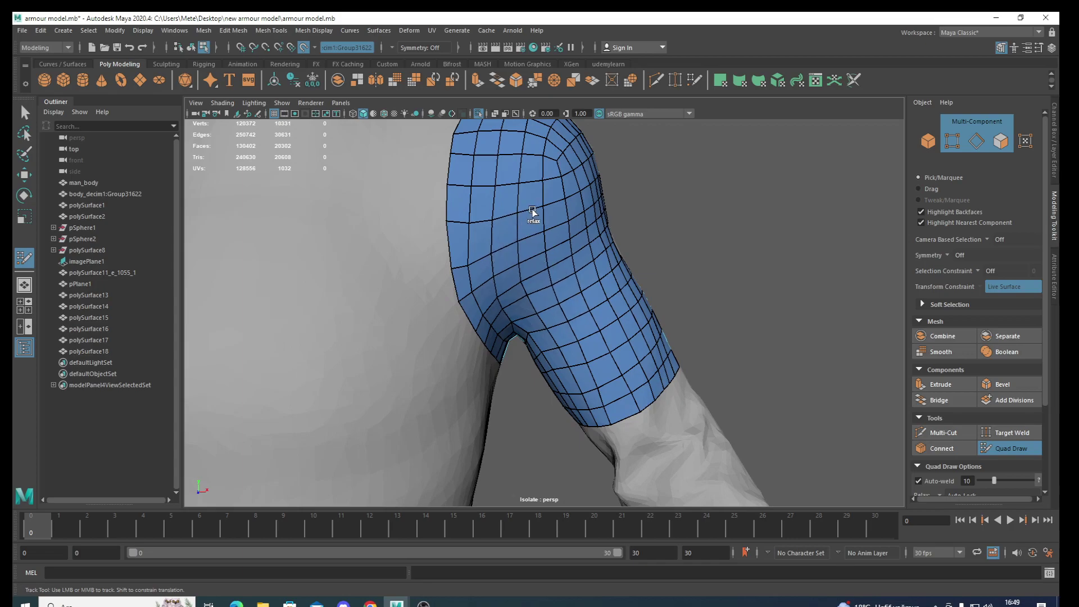
pyautogui.moveTo(586, 294)
pyautogui.keyDown('shift'); pyautogui.mouseDown()
pyautogui.moveTo(518, 194)
pyautogui.moveTo(584, 245)
pyautogui.mouseUp(); pyautogui.keyUp('shift')
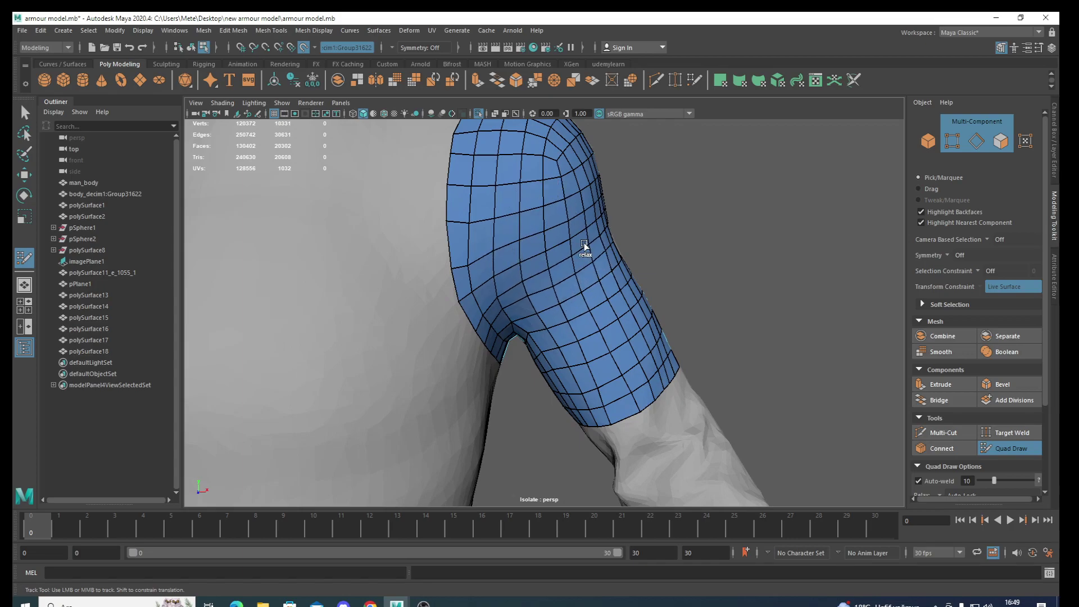
pyautogui.keyDown('alt'); pyautogui.moveTo(610, 311); pyautogui.dragTo(490, 309); pyautogui.keyUp('alt')
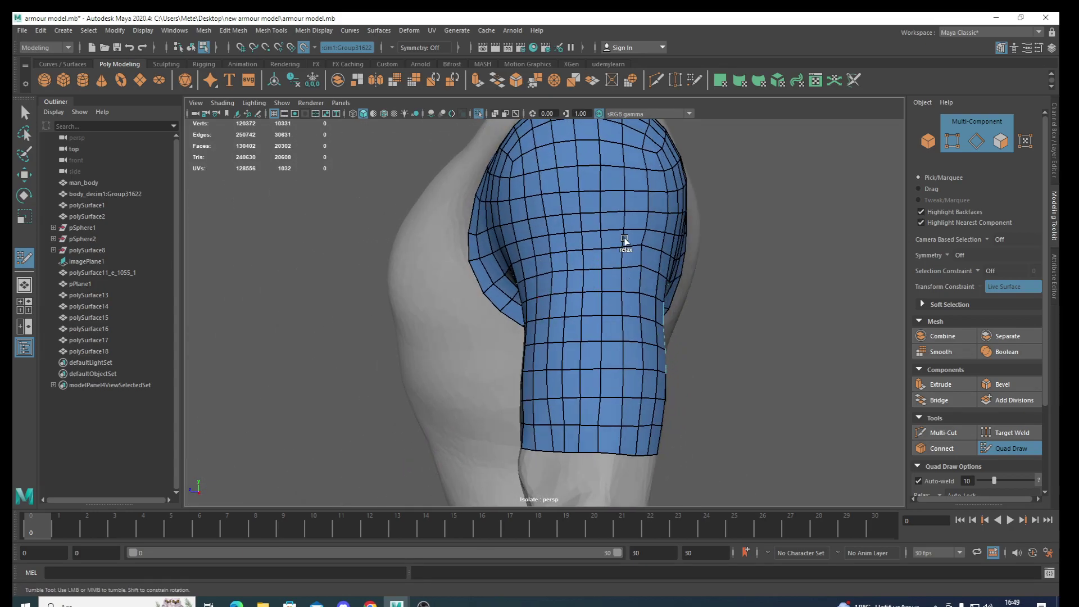
pyautogui.keyDown('shift'); pyautogui.moveTo(600, 288); pyautogui.dragTo(601, 324); pyautogui.keyUp('shift')
pyautogui.moveTo(572, 364)
pyautogui.keyDown('alt'); pyautogui.mouseDown()
pyautogui.moveTo(667, 361)
pyautogui.moveTo(627, 356)
pyautogui.moveTo(617, 340)
pyautogui.mouseUp(); pyautogui.keyUp('alt')
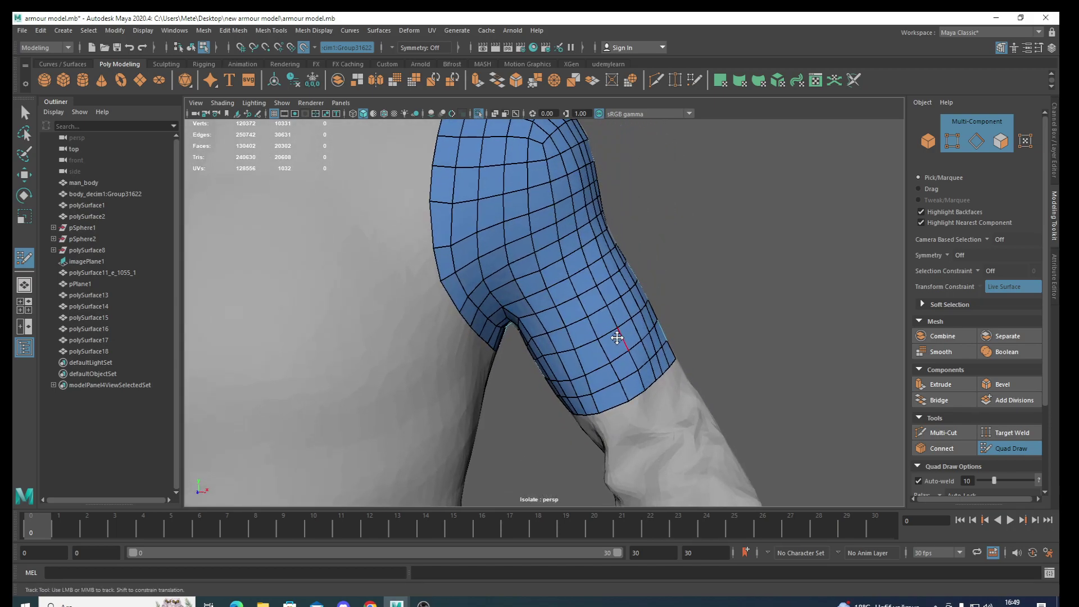
pyautogui.click(990, 448)
# Disable Make Live on the body and exit Isolate Select to show the armour and reference
pyautogui.click(304, 48)
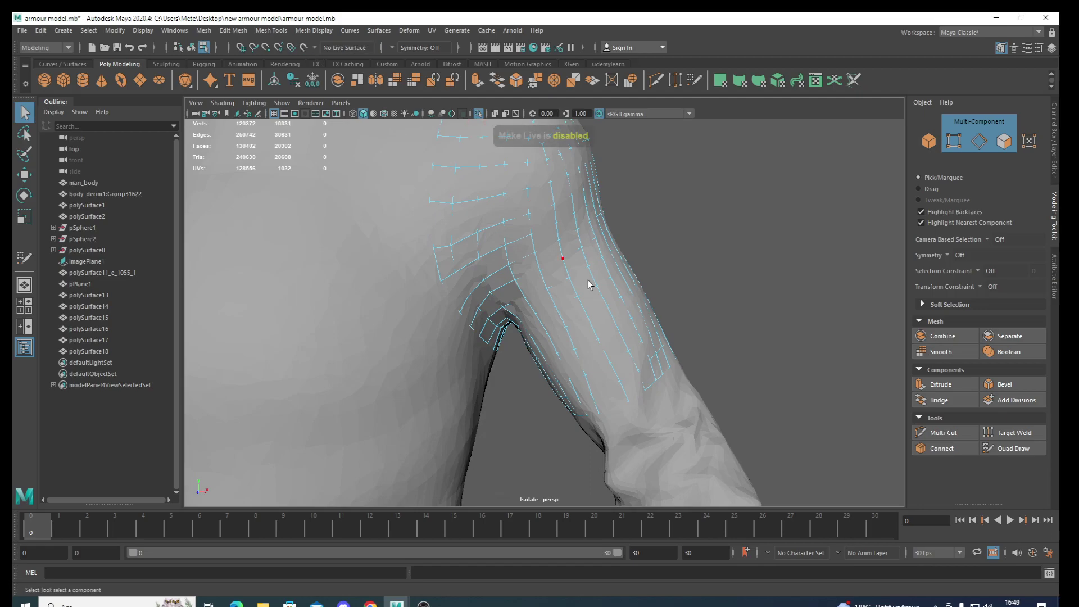
pyautogui.moveTo(585, 282); pyautogui.dragTo(622, 264, button='right')
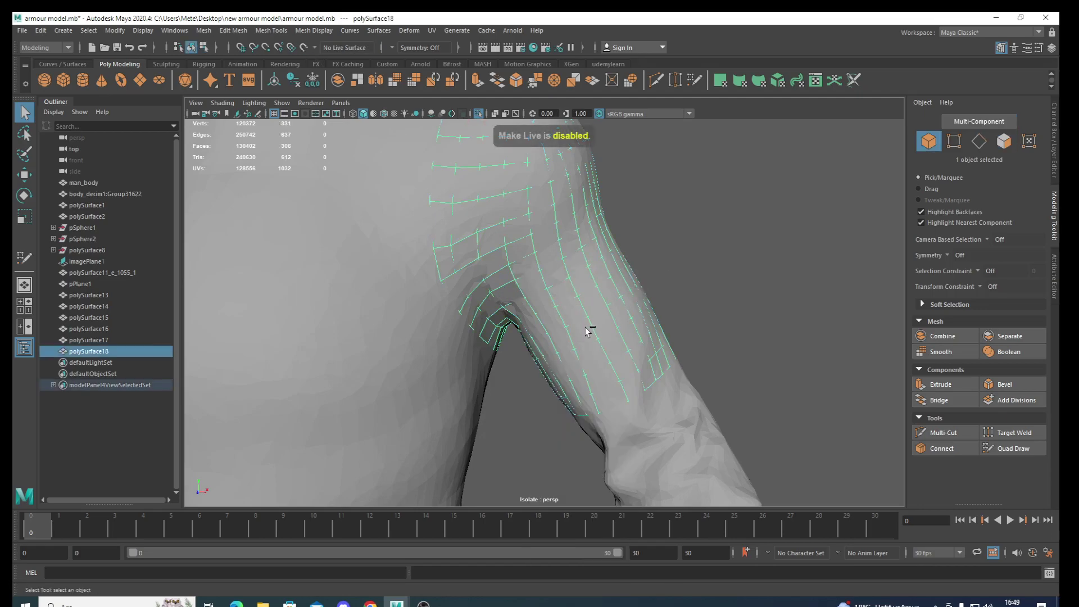
pyautogui.hotkey('ctrl', '1')
pyautogui.keyDown('alt'); pyautogui.moveTo(586, 370); pyautogui.dragTo(581, 315); pyautogui.keyUp('alt')
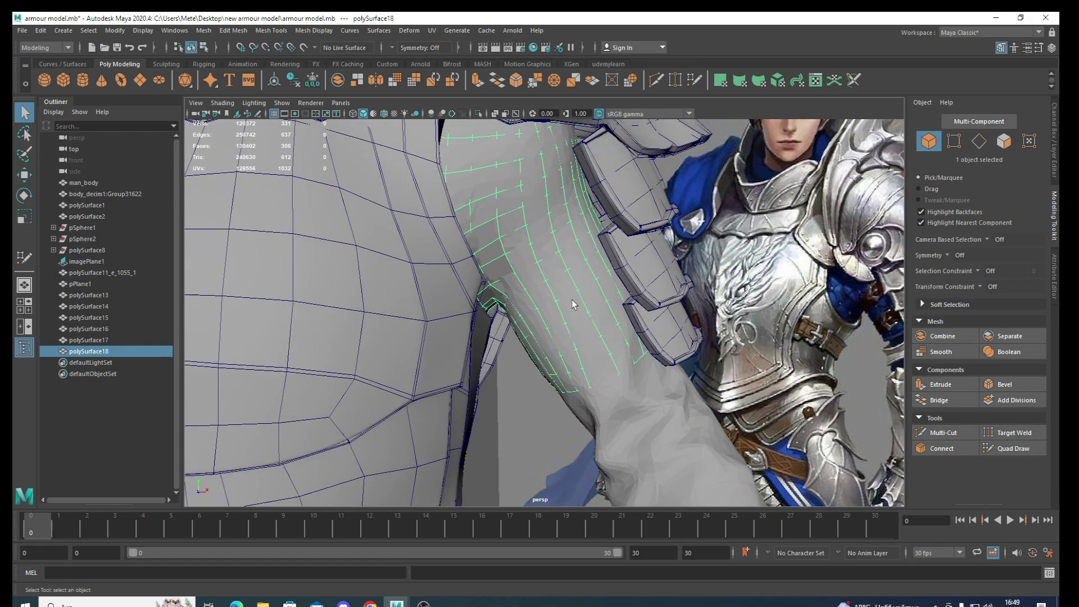
# Scale the sleeve mesh polySurface18 up to about 1.04 so it sits outside the arm
pyautogui.press('w')
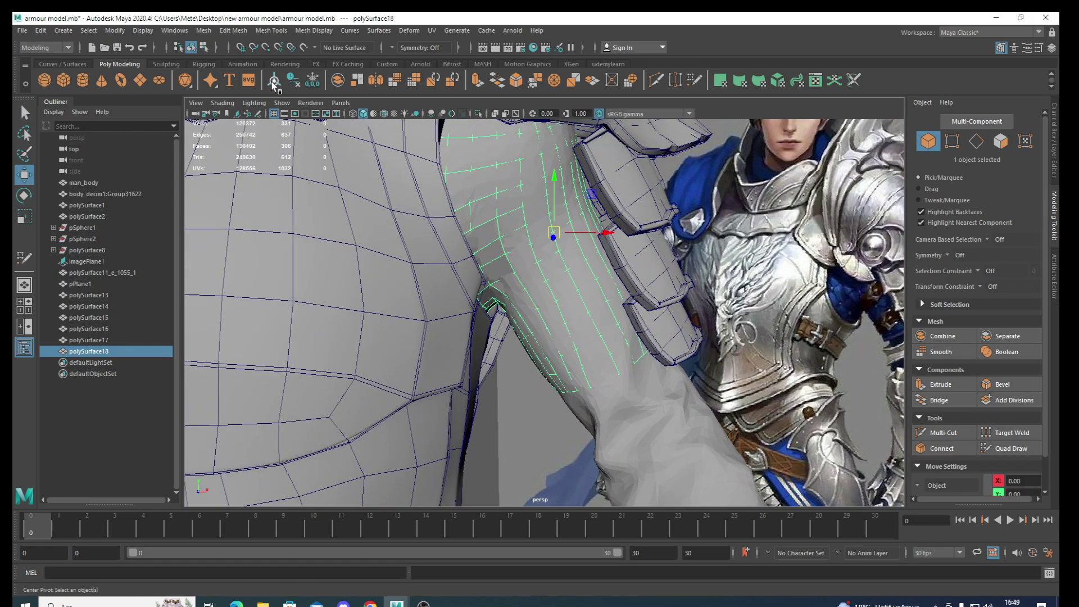
pyautogui.press('r')
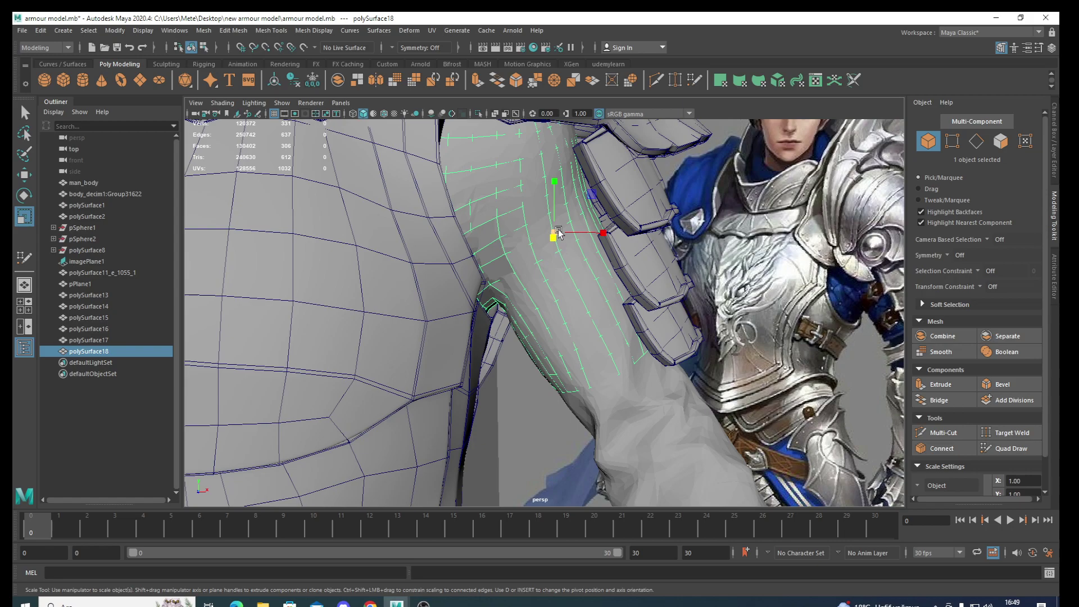
pyautogui.moveTo(559, 230); pyautogui.dragTo(565, 226)
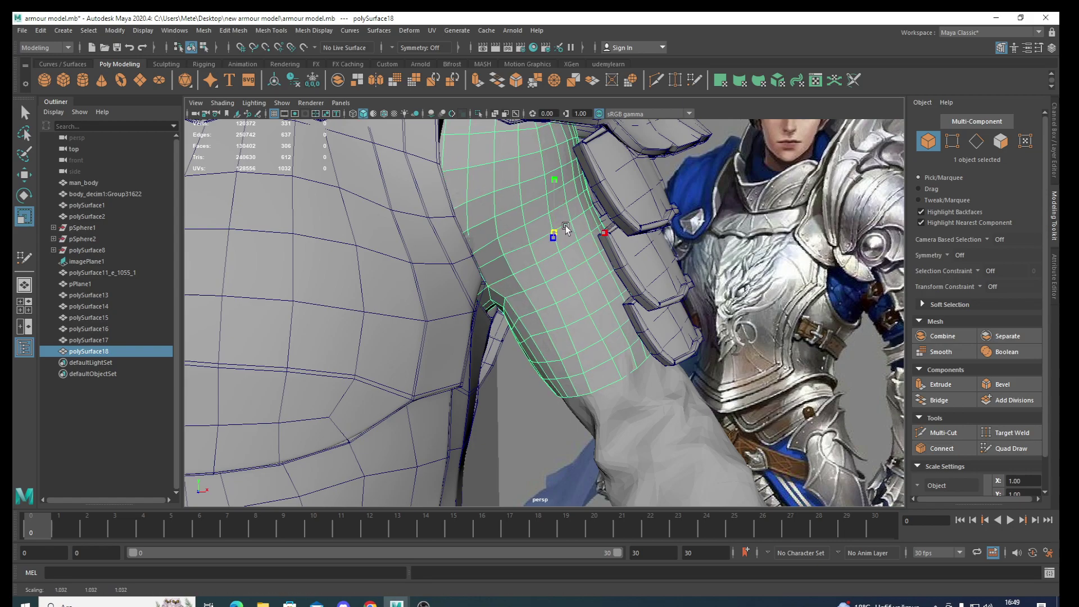
pyautogui.keyDown('alt'); pyautogui.moveTo(567, 225); pyautogui.dragTo(505, 349); pyautogui.keyUp('alt')
pyautogui.moveTo(560, 294); pyautogui.dragTo(565, 311, button='right')
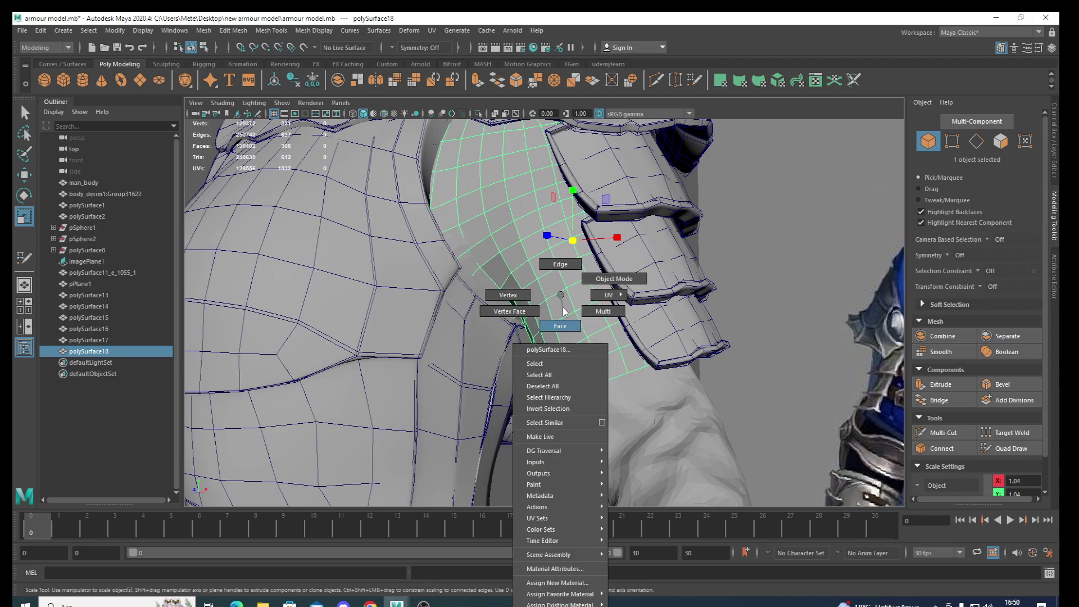
# Extrude all sleeve faces outward with Local Translate Z 0.3 to give it thickness
pyautogui.doubleClick(564, 306)
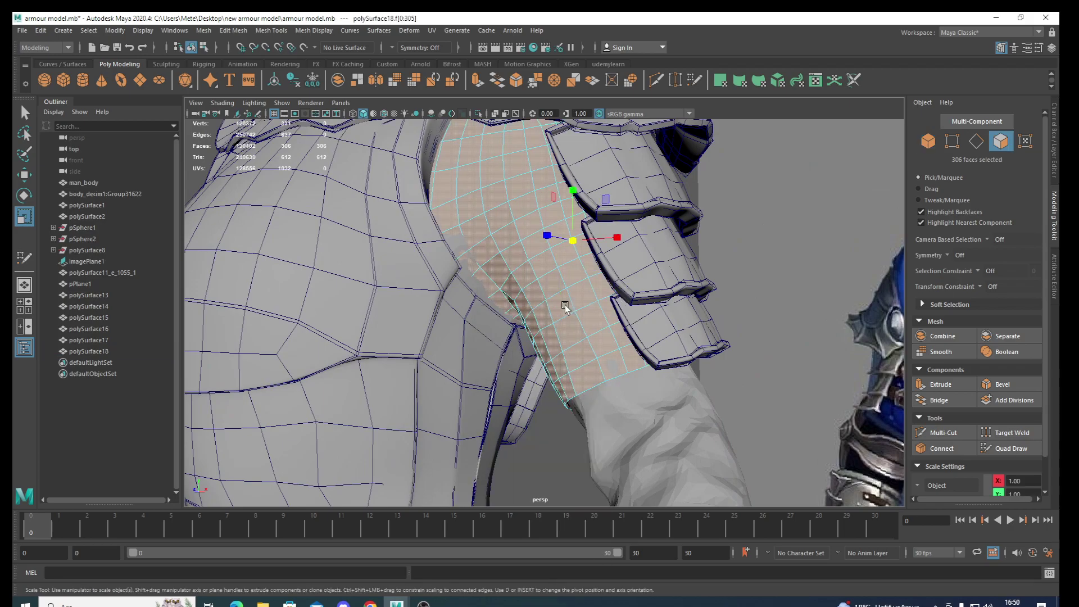
pyautogui.keyDown('shift'); pyautogui.moveTo(565, 305); pyautogui.dragTo(566, 325, button='right'); pyautogui.keyUp('shift')
pyautogui.click(567, 337)
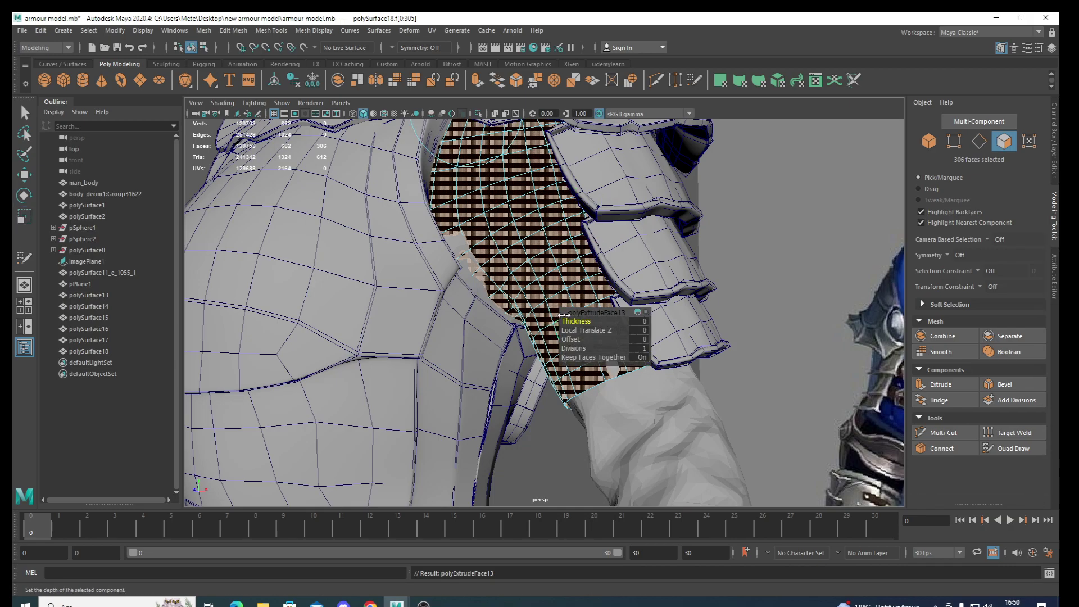
pyautogui.moveTo(585, 330); pyautogui.dragTo(585, 330)
pyautogui.press('q')
pyautogui.keyDown('alt'); pyautogui.moveTo(544, 380); pyautogui.dragTo(560, 380); pyautogui.keyUp('alt')
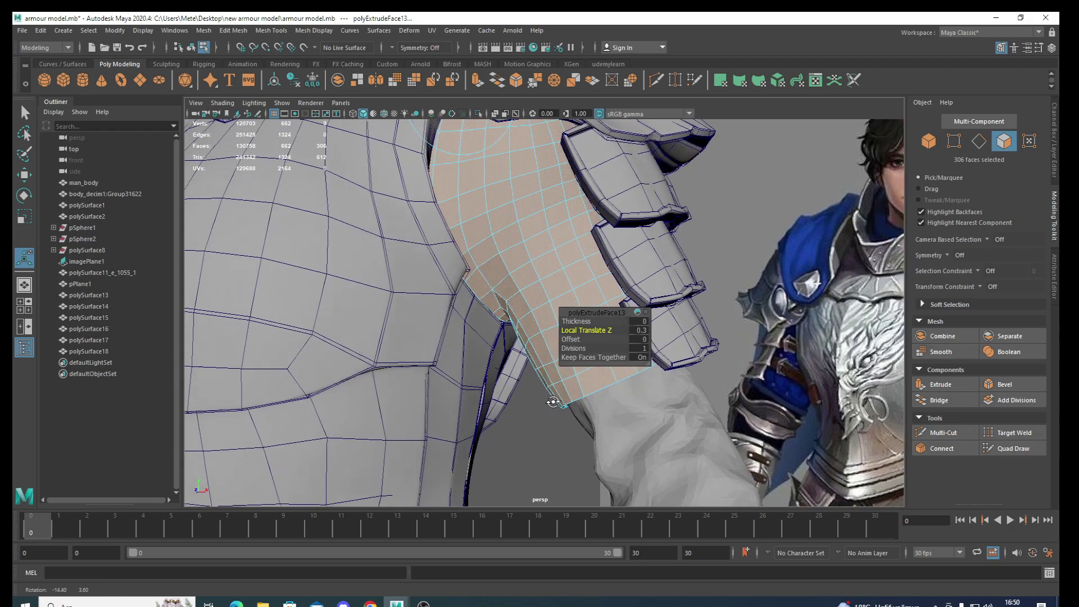
pyautogui.moveTo(542, 260); pyautogui.dragTo(596, 242, button='right')
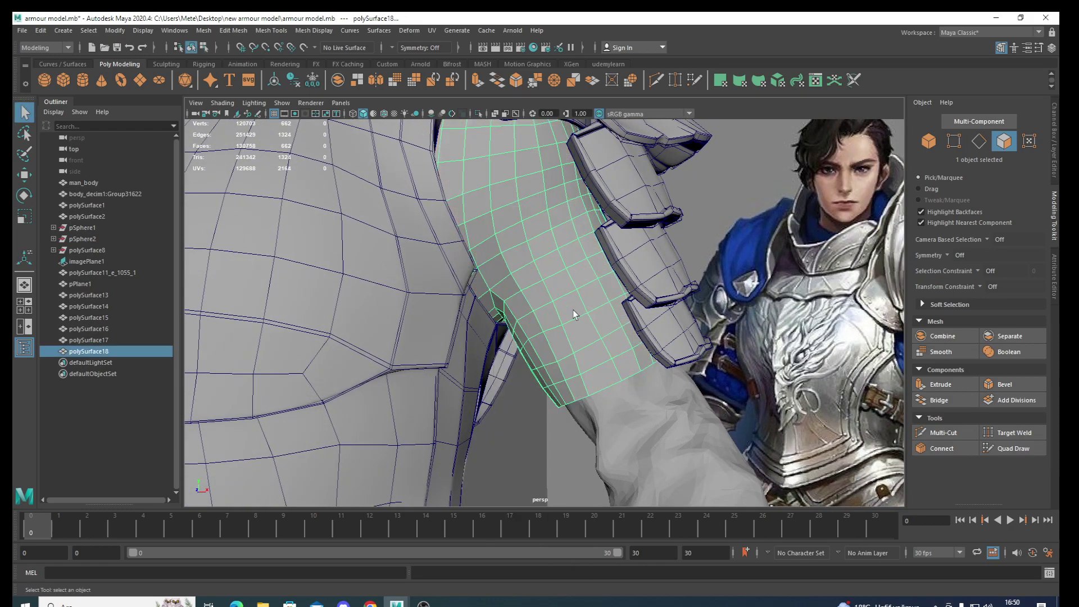
pyautogui.keyDown('alt'); pyautogui.moveTo(562, 312); pyautogui.dragTo(555, 306); pyautogui.keyUp('alt')
pyautogui.moveTo(541, 306)
pyautogui.keyDown('alt'); pyautogui.mouseDown()
pyautogui.moveTo(581, 353)
pyautogui.moveTo(570, 405)
pyautogui.mouseUp(); pyautogui.keyUp('alt')
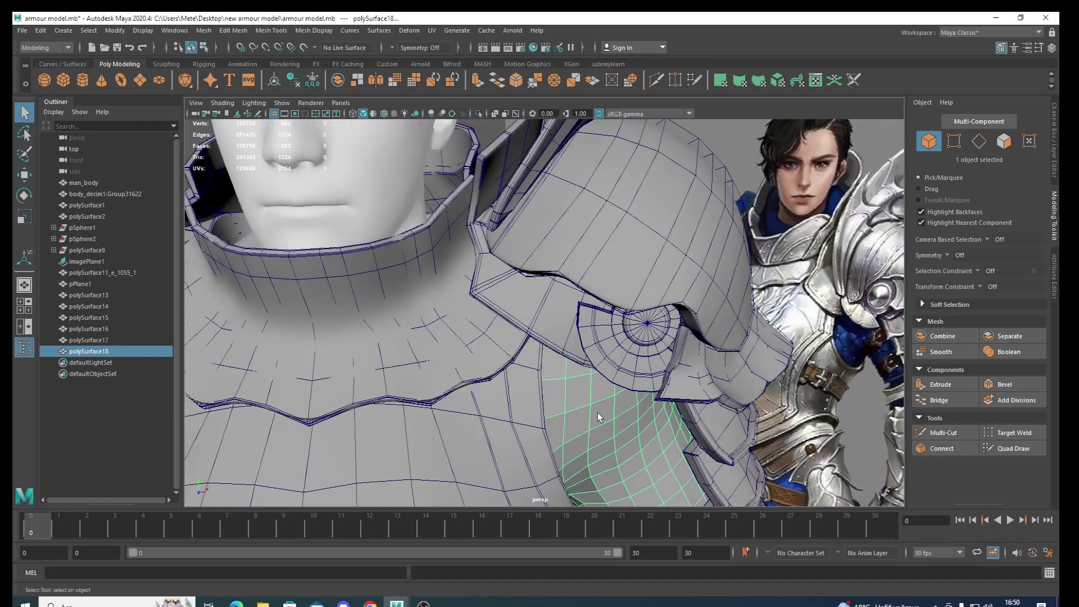
# Insert a new edge loop near the sleeve's lower edge
pyautogui.press('f')
pyautogui.press('2')
pyautogui.press('1')
pyautogui.keyDown('alt'); pyautogui.moveTo(564, 323); pyautogui.dragTo(516, 281); pyautogui.keyUp('alt')
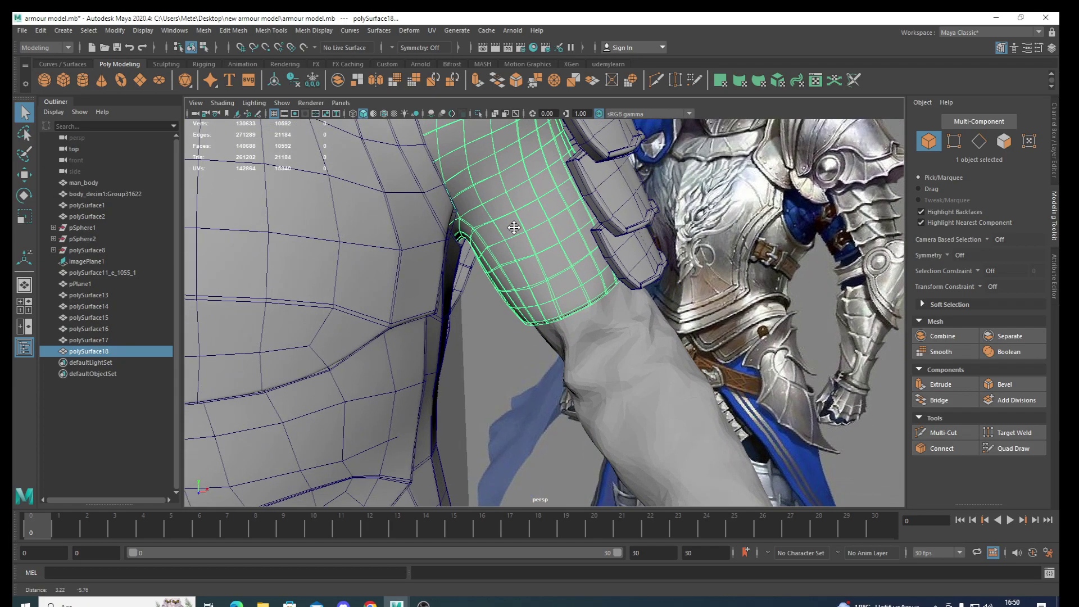
pyautogui.keyDown('alt'); pyautogui.moveTo(517, 283); pyautogui.dragTo(550, 343, button='right'); pyautogui.keyUp('alt')
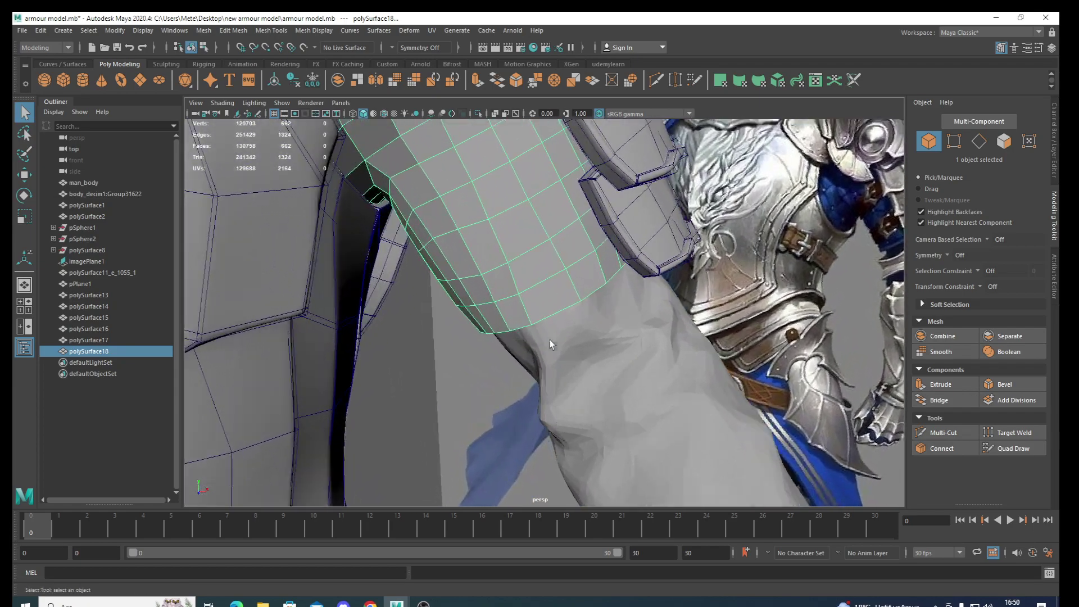
pyautogui.moveTo(539, 301); pyautogui.dragTo(583, 285, button='right')
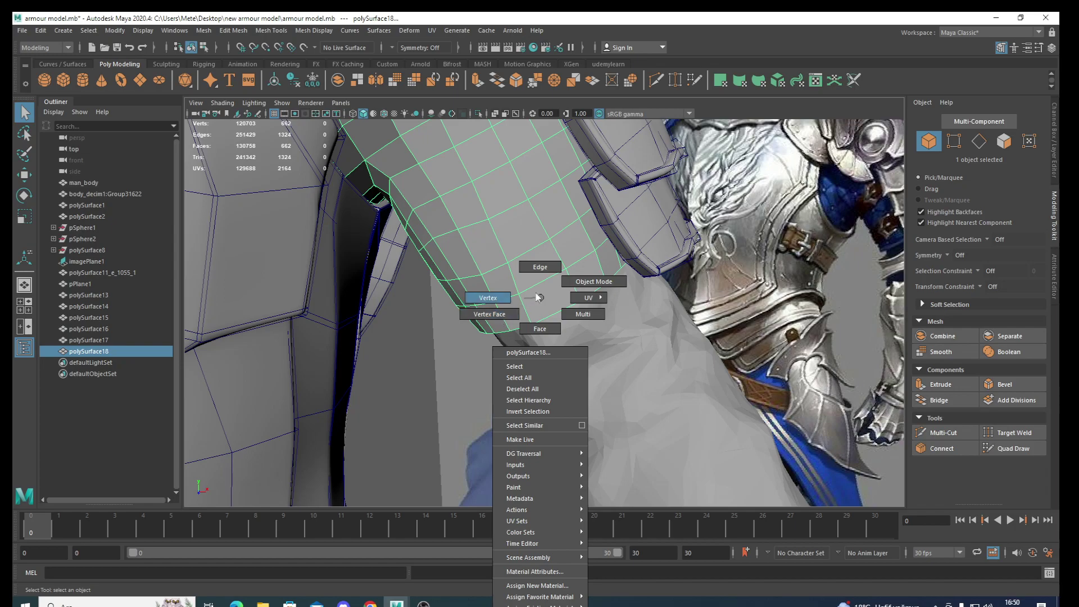
pyautogui.keyDown('alt'); pyautogui.moveTo(514, 288); pyautogui.dragTo(550, 366, button='right'); pyautogui.keyUp('alt')
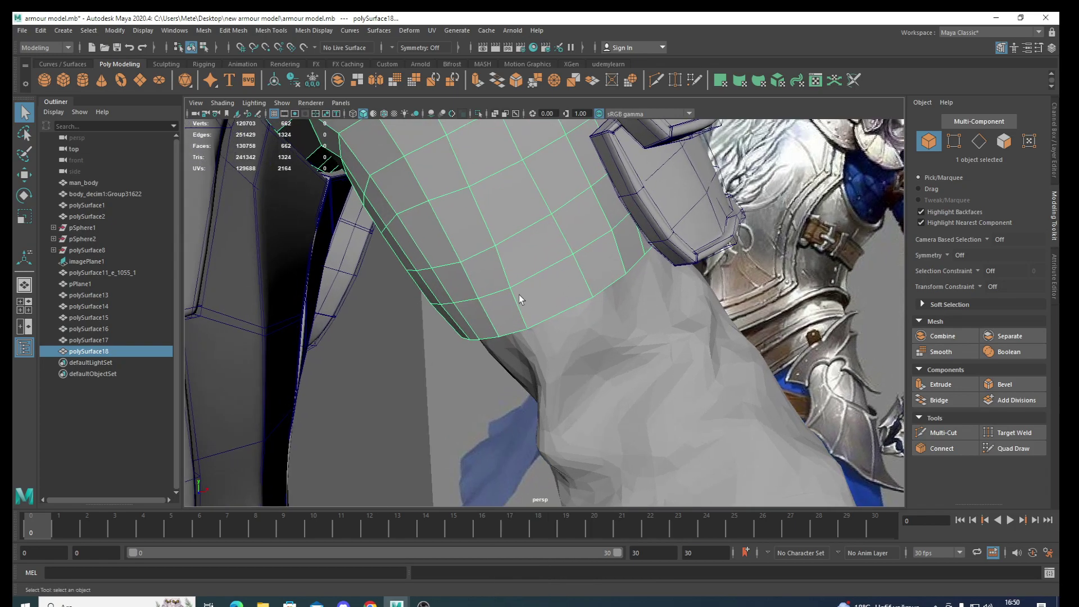
pyautogui.moveTo(520, 299)
pyautogui.keyDown('shift'); pyautogui.mouseDown(button='right')
pyautogui.moveTo(475, 319)
pyautogui.moveTo(568, 275)
pyautogui.mouseUp(button='right'); pyautogui.keyUp('shift')
pyautogui.click(519, 316)
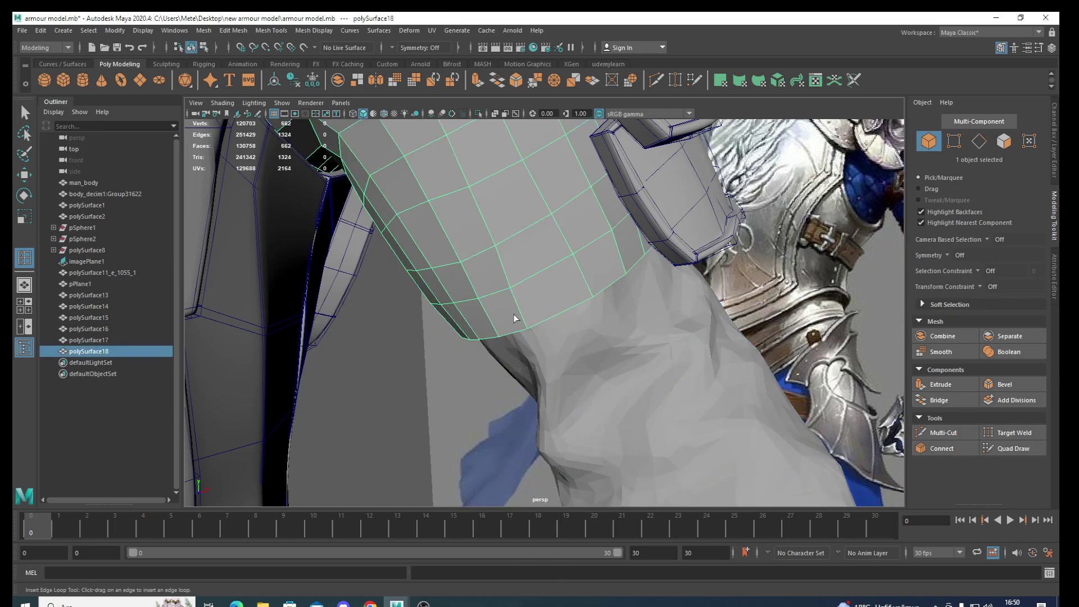
pyautogui.keyDown('alt'); pyautogui.moveTo(515, 318); pyautogui.dragTo(518, 314); pyautogui.keyUp('alt')
pyautogui.keyDown('shift'); pyautogui.moveTo(519, 307); pyautogui.dragTo(519, 309, button='right'); pyautogui.keyUp('shift')
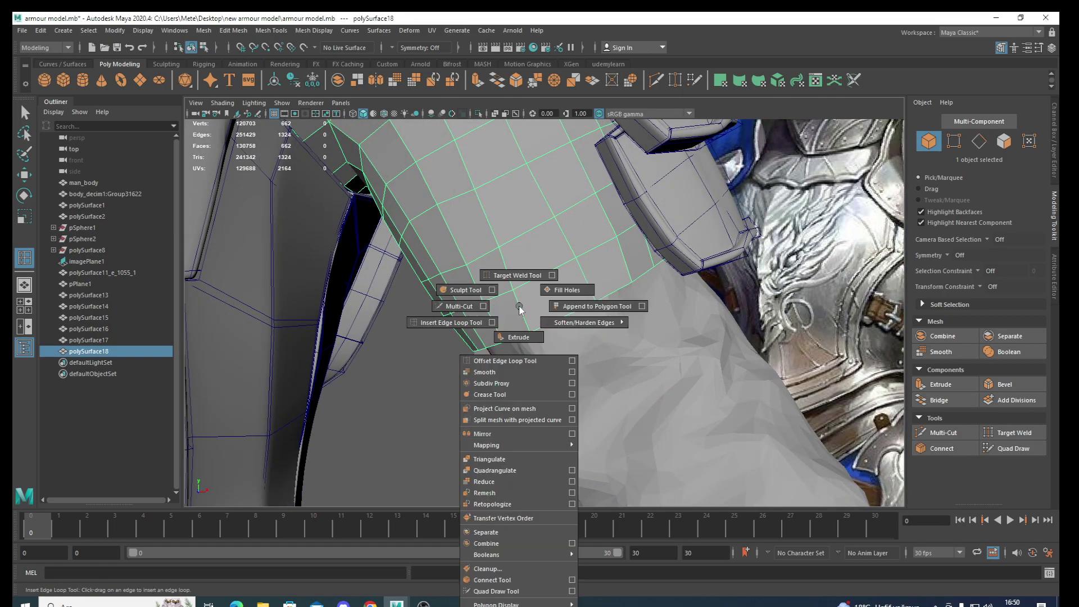
pyautogui.click(480, 324)
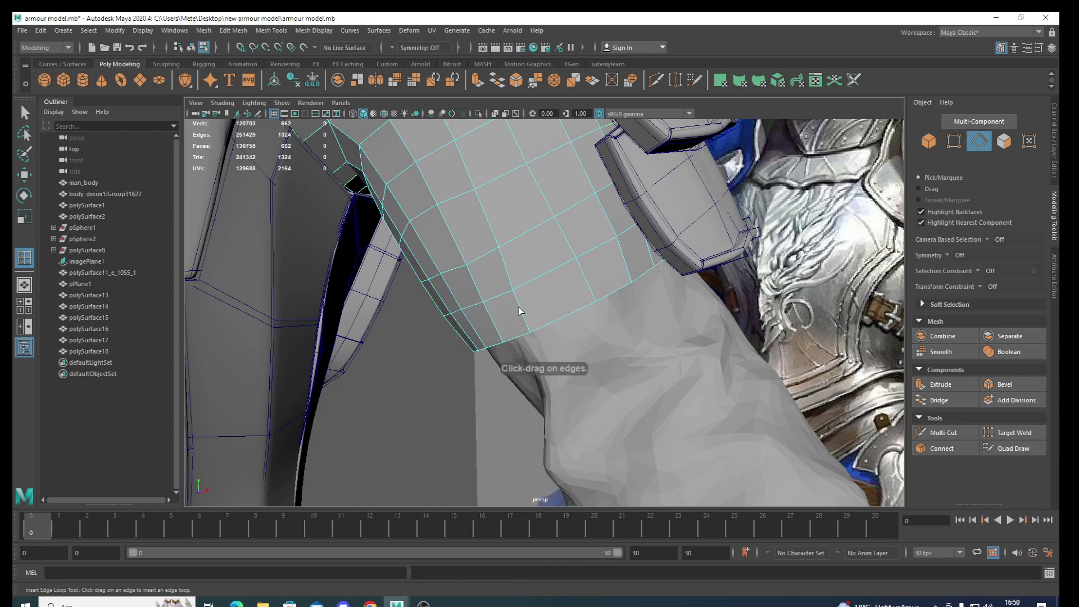
pyautogui.click(524, 323)
pyautogui.keyDown('alt'); pyautogui.moveTo(506, 313); pyautogui.dragTo(541, 356); pyautogui.keyUp('alt')
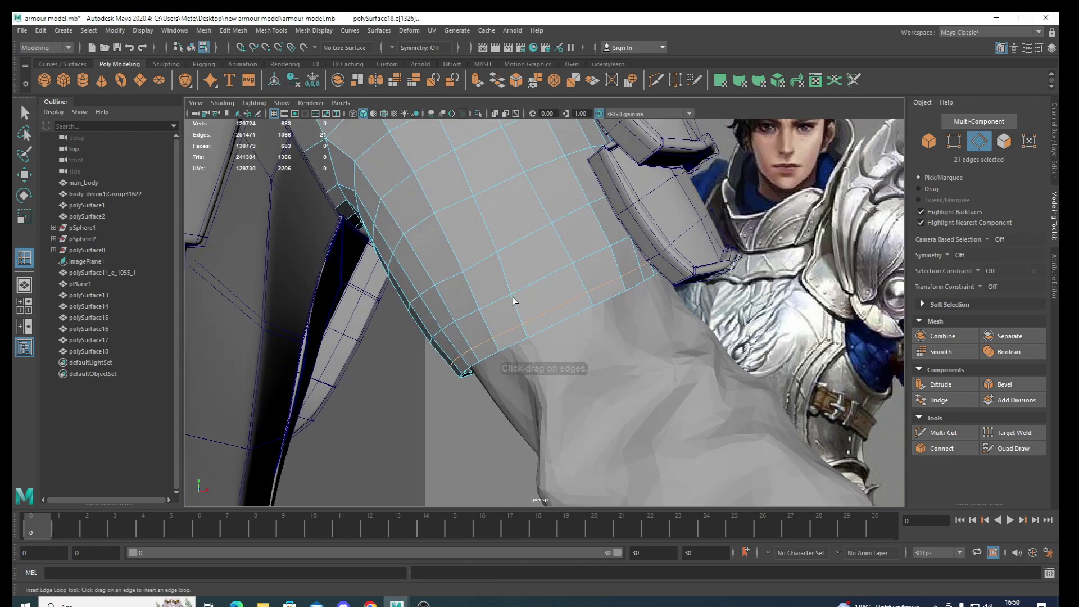
# Extrude the 21-face band along the sleeve's bottom outward 0.1 into a raised rim
pyautogui.moveTo(544, 298)
pyautogui.mouseDown(button='right')
pyautogui.moveTo(545, 316)
pyautogui.moveTo(589, 283)
pyautogui.moveTo(501, 380)
pyautogui.mouseUp(button='right')
pyautogui.click(543, 295)
pyautogui.press('q')
pyautogui.click(545, 332)
pyautogui.doubleClick(495, 343)
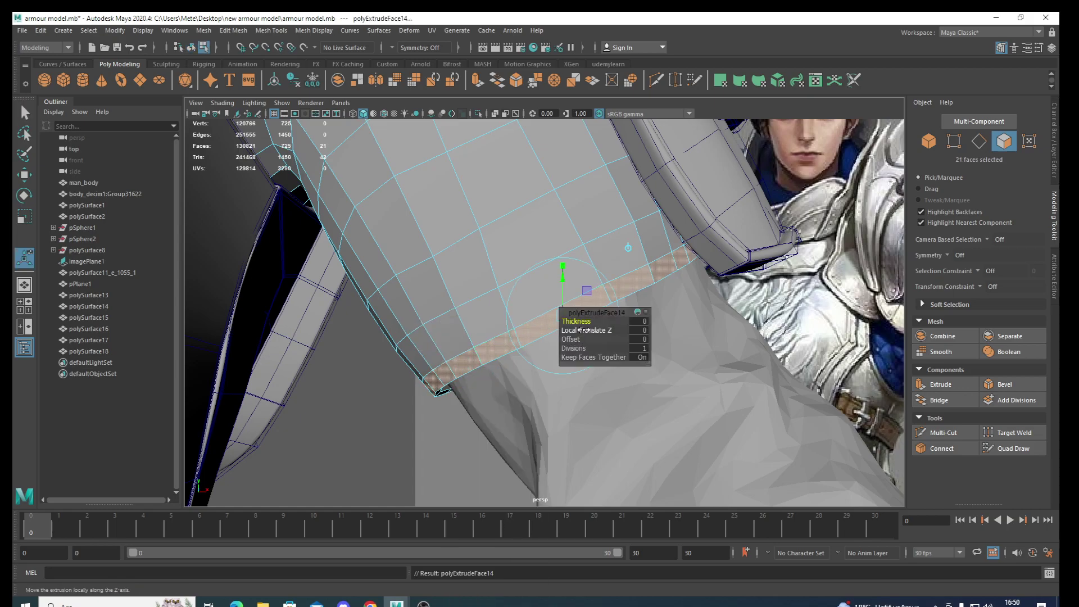
pyautogui.click(584, 331)
pyautogui.moveTo(585, 331); pyautogui.dragTo(584, 332, button='middle')
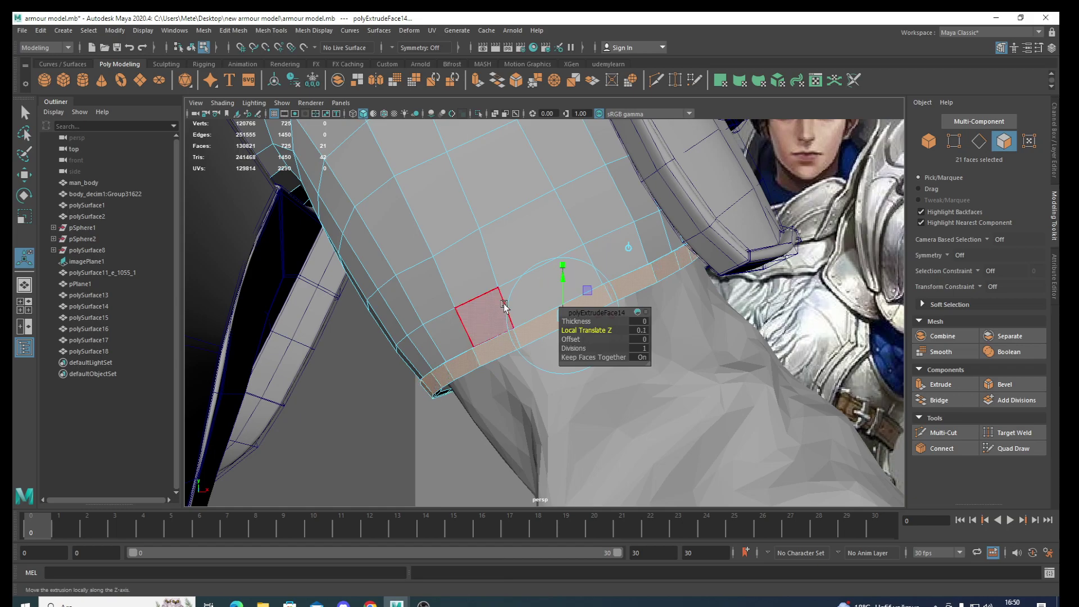
pyautogui.moveTo(504, 304); pyautogui.dragTo(563, 278, button='right')
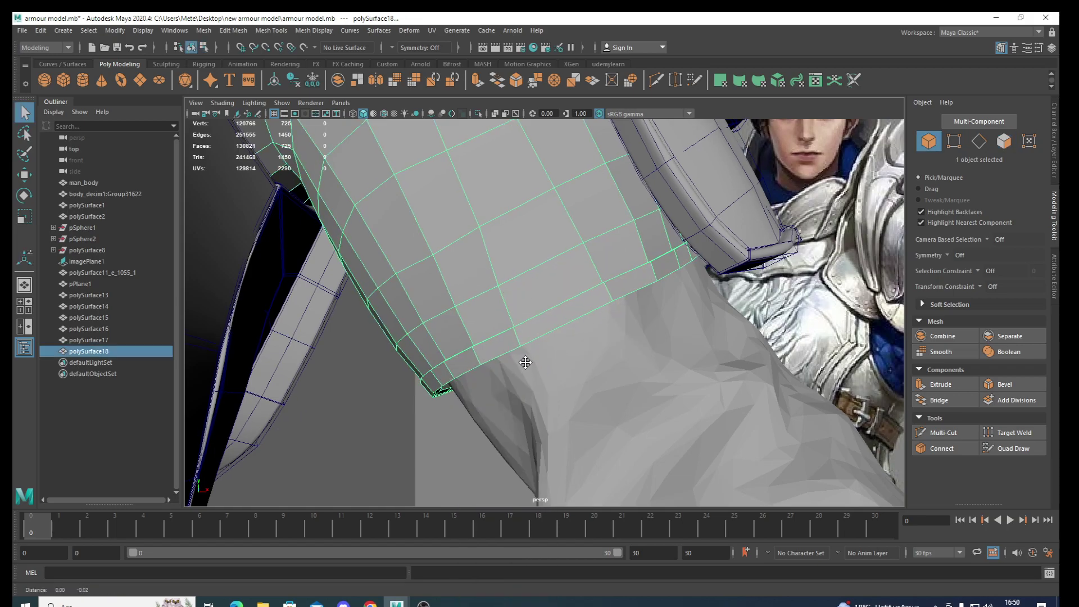
pyautogui.moveTo(525, 363)
pyautogui.keyDown('alt'); pyautogui.mouseDown()
pyautogui.moveTo(520, 338)
pyautogui.moveTo(470, 378)
pyautogui.moveTo(465, 350)
pyautogui.moveTo(516, 481)
pyautogui.moveTo(475, 355)
pyautogui.mouseUp(); pyautogui.keyUp('alt')
# Add support edge loops on both sides of the sleeve rim, then view the whole shoulder armour
pyautogui.keyDown('shift'); pyautogui.moveTo(477, 309); pyautogui.dragTo(441, 331, button='right'); pyautogui.keyUp('shift')
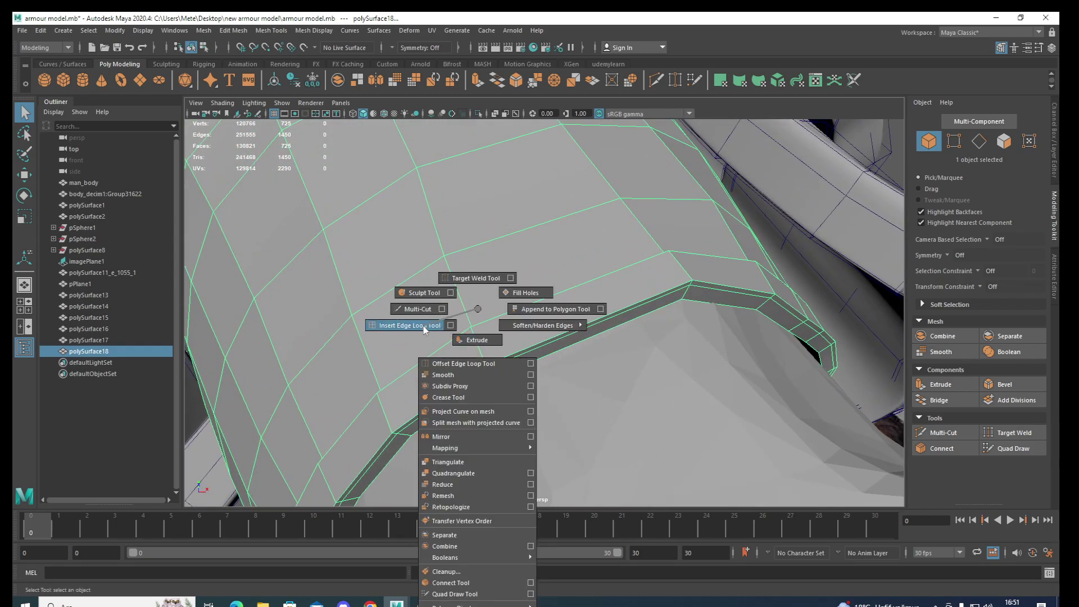
pyautogui.click(424, 329)
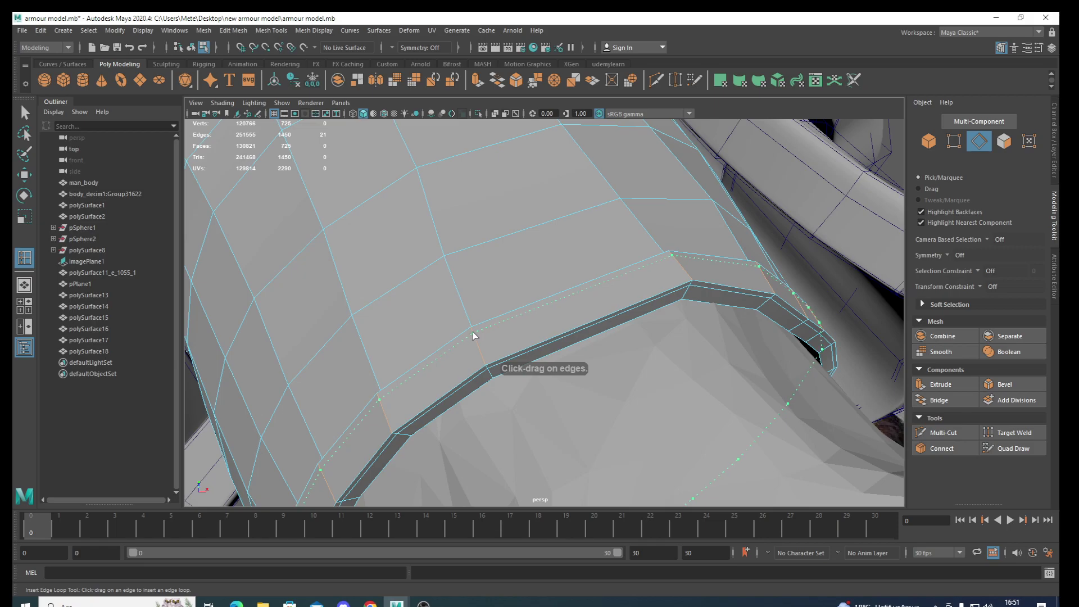
pyautogui.moveTo(479, 353); pyautogui.dragTo(483, 358)
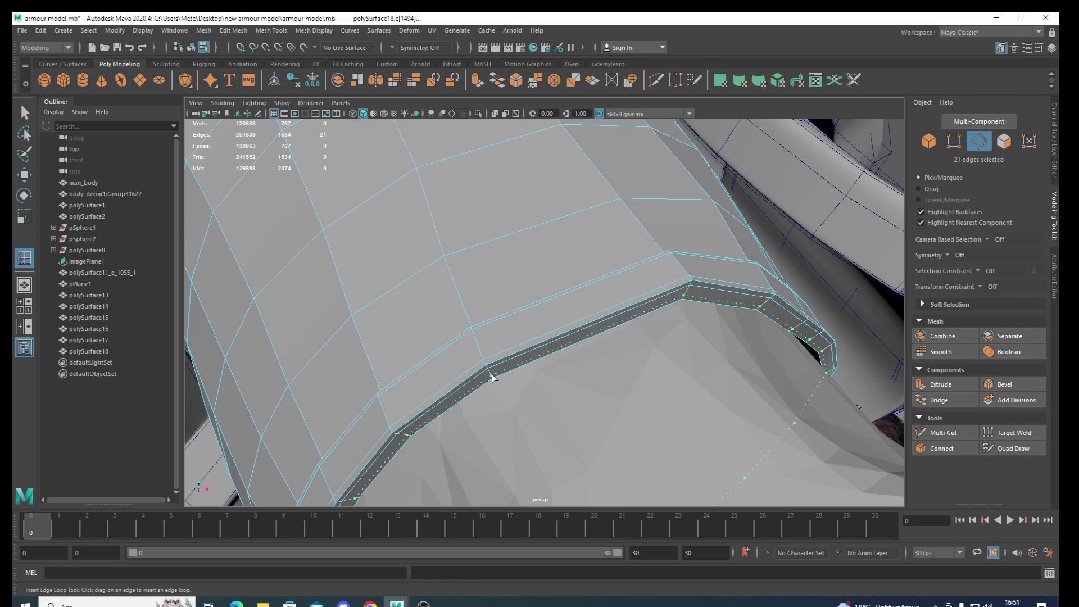
pyautogui.click(492, 378)
pyautogui.moveTo(492, 378)
pyautogui.keyDown('alt'); pyautogui.mouseDown()
pyautogui.moveTo(523, 434)
pyautogui.moveTo(491, 303)
pyautogui.mouseUp(); pyautogui.keyUp('alt')
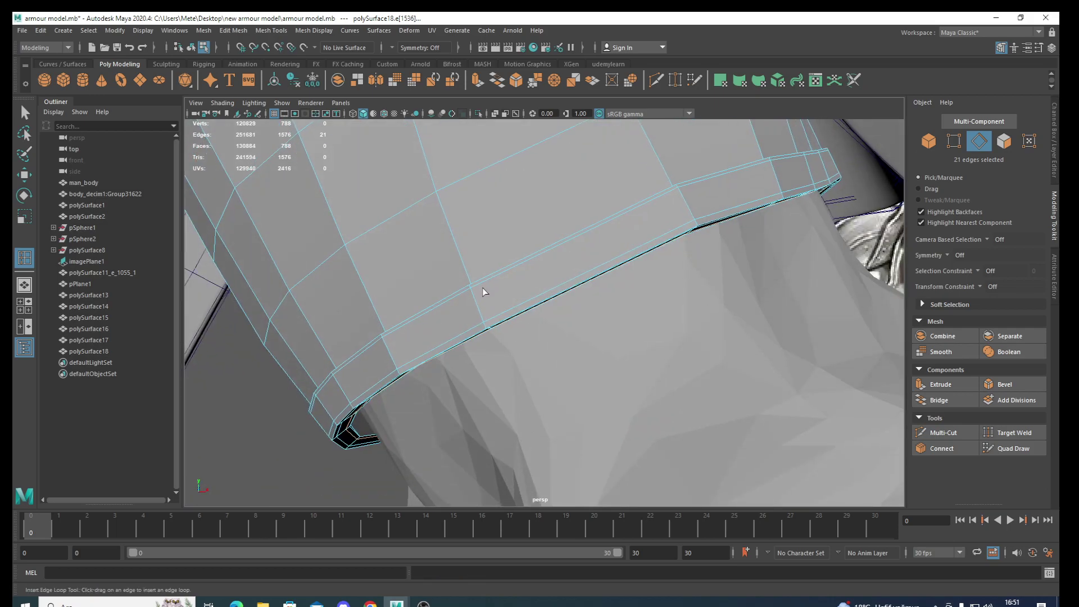
pyautogui.click(482, 290)
pyautogui.moveTo(492, 303)
pyautogui.keyDown('alt'); pyautogui.mouseDown(button='right')
pyautogui.moveTo(528, 404)
pyautogui.moveTo(427, 315)
pyautogui.mouseUp(button='right'); pyautogui.keyUp('alt')
pyautogui.moveTo(427, 315)
pyautogui.keyDown('alt'); pyautogui.mouseDown()
pyautogui.moveTo(379, 230)
pyautogui.moveTo(465, 215)
pyautogui.mouseUp(); pyautogui.keyUp('alt')
pyautogui.keyDown('shift'); pyautogui.moveTo(465, 215); pyautogui.dragTo(554, 178, button='right'); pyautogui.keyUp('shift')
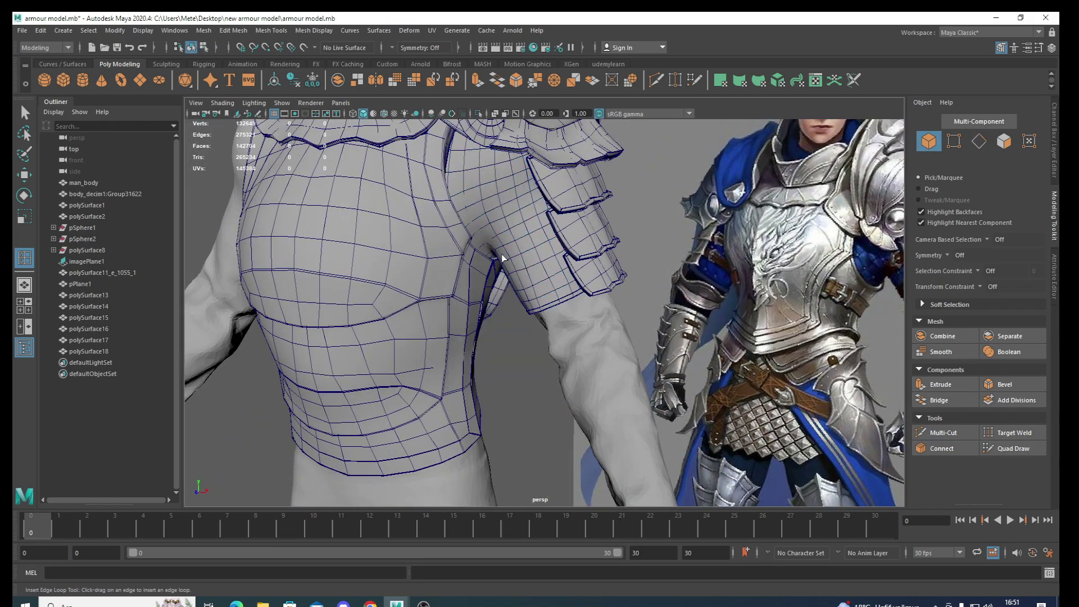
# Delete the two lower arm plates, then undo to restore them
pyautogui.keyDown('alt'); pyautogui.moveTo(502, 259); pyautogui.dragTo(530, 313, button='middle'); pyautogui.keyUp('alt')
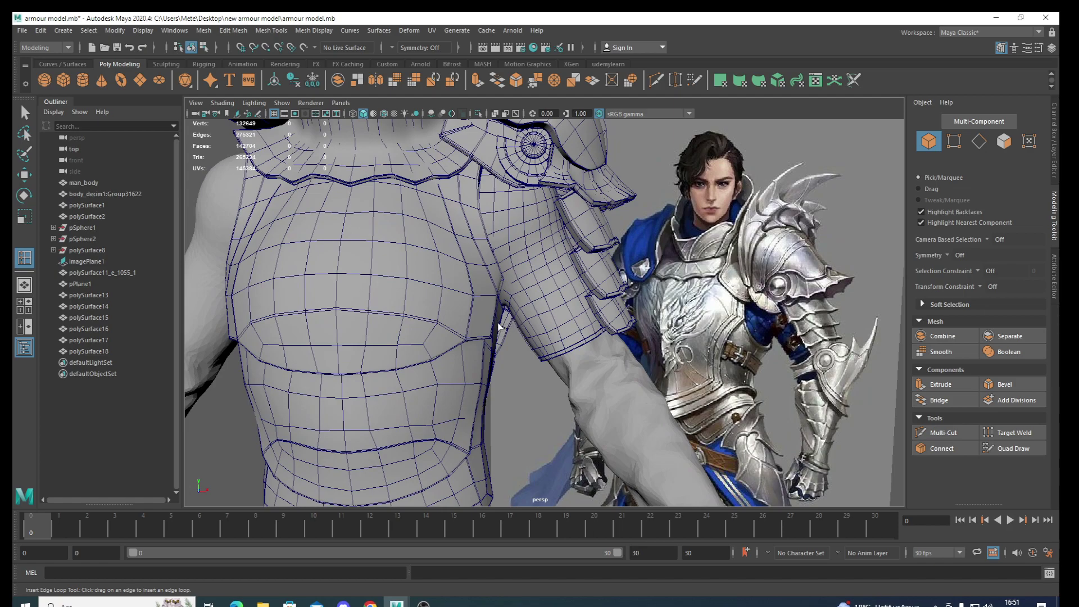
pyautogui.scroll(-5, 399, 267)
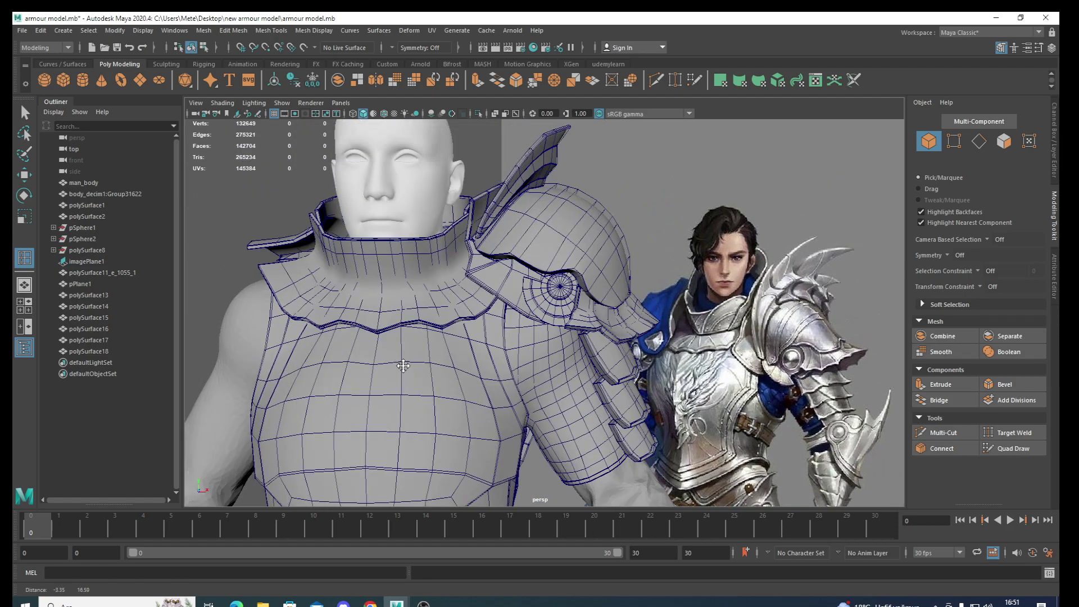
pyautogui.scroll(-2, 422, 321)
pyautogui.moveTo(445, 374)
pyautogui.keyDown('alt'); pyautogui.mouseDown()
pyautogui.moveTo(319, 323)
pyautogui.moveTo(477, 314)
pyautogui.mouseUp(); pyautogui.keyUp('alt')
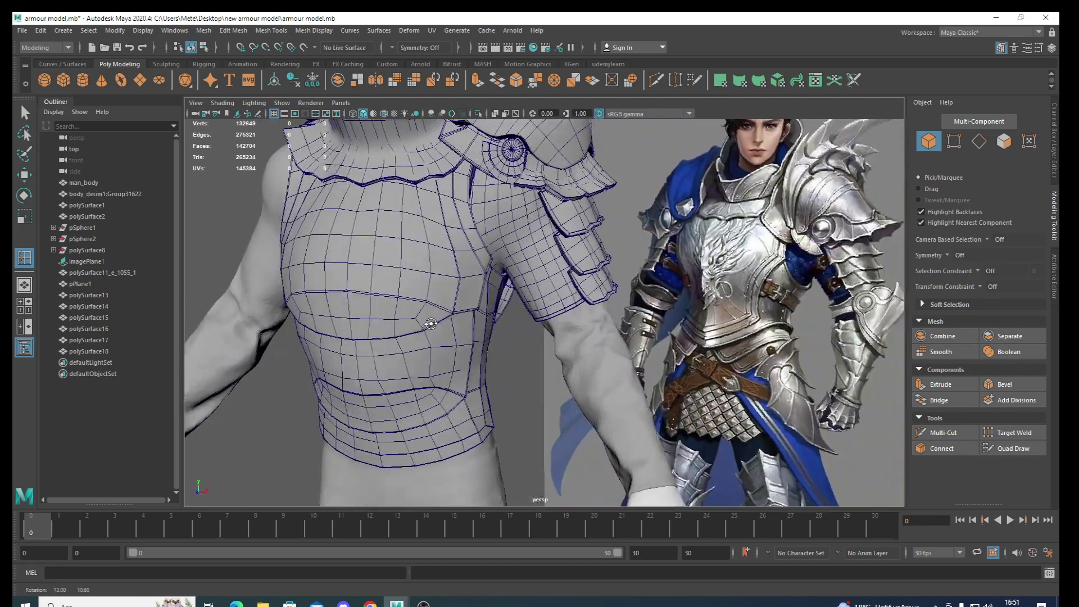
pyautogui.click(607, 290)
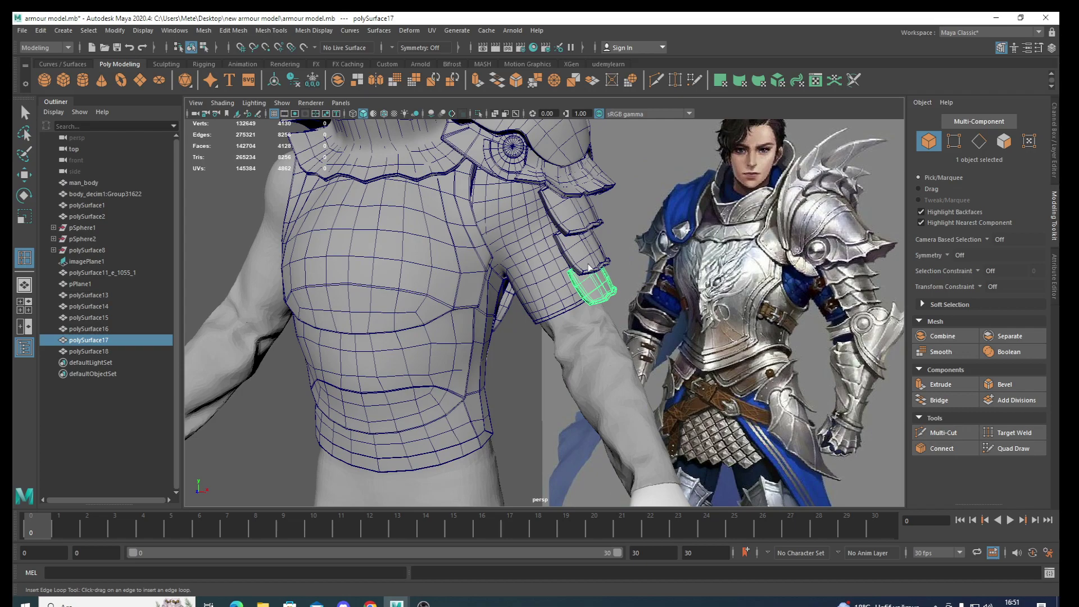
pyautogui.moveTo(595, 281); pyautogui.dragTo(647, 261, button='right')
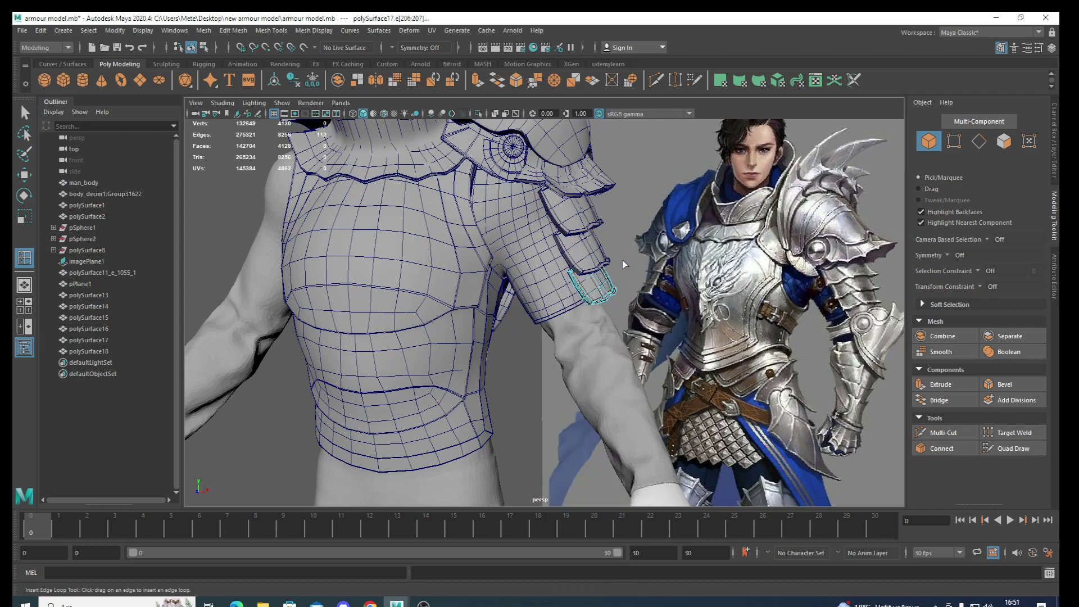
pyautogui.press('Delete')
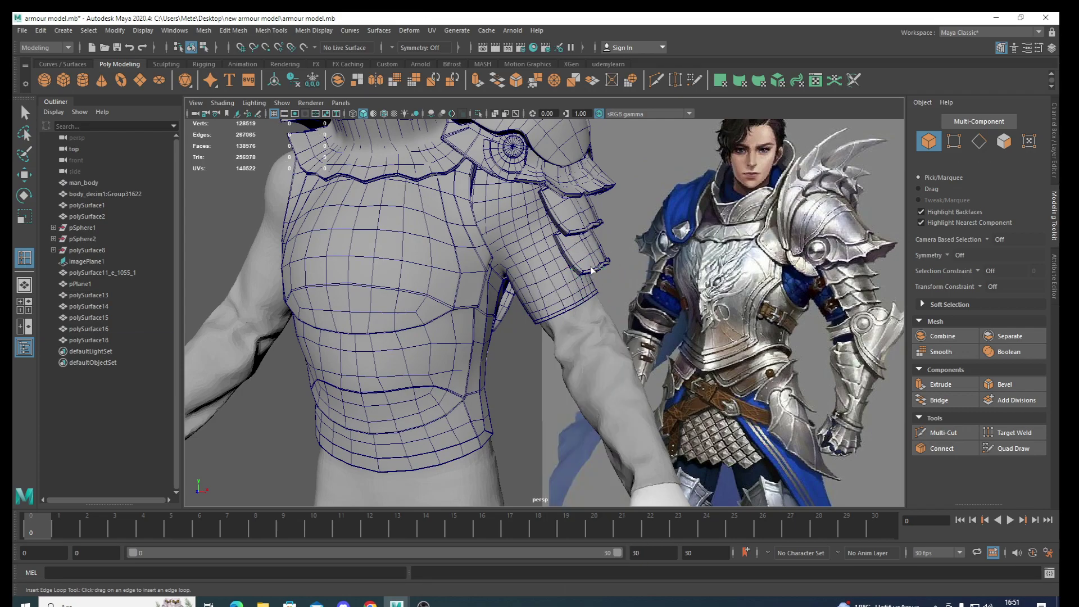
pyautogui.click(590, 253)
pyautogui.press('Delete')
pyautogui.keyDown('alt'); pyautogui.moveTo(497, 361); pyautogui.dragTo(541, 402); pyautogui.keyUp('alt')
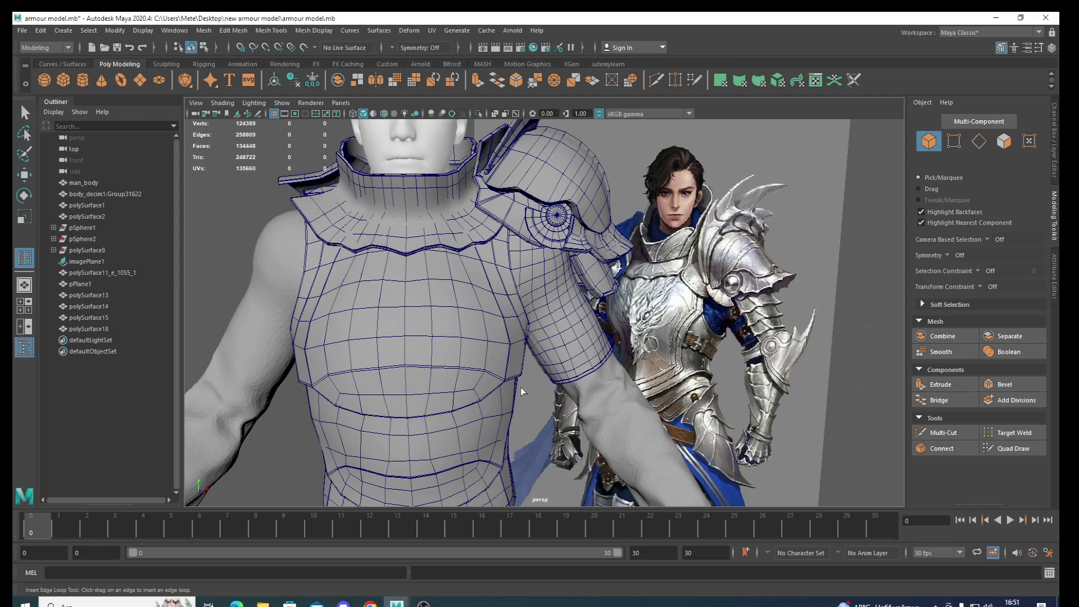
pyautogui.hotkey('ctrl', 'z')
pyautogui.hotkey('ctrl', 'z')
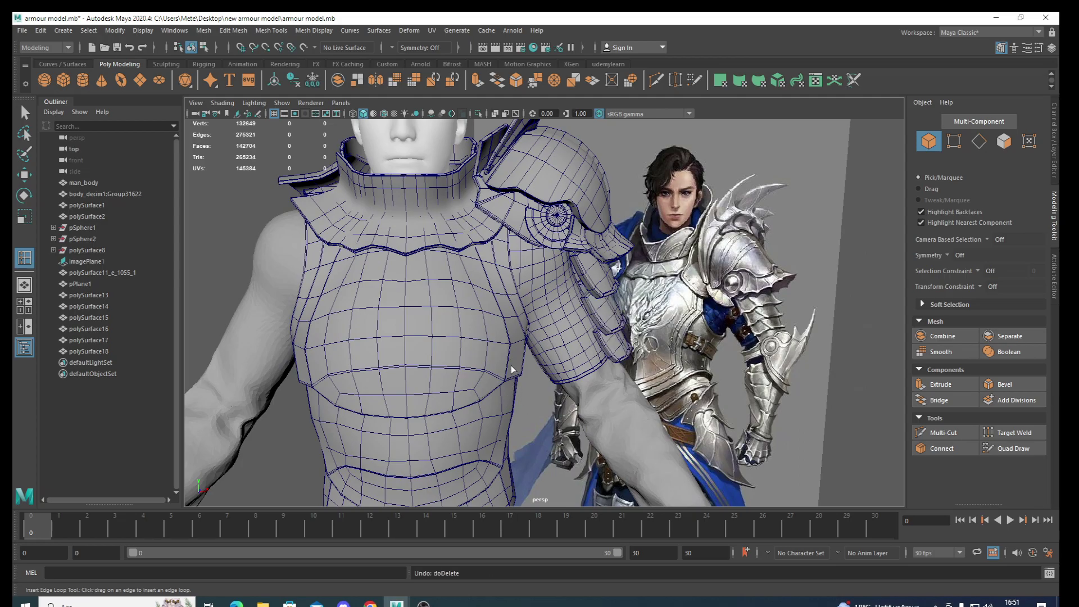
# Create a new polygon cylinder, pCylinder1, at the grid origin
pyautogui.moveTo(512, 370)
pyautogui.keyDown('alt'); pyautogui.mouseDown()
pyautogui.moveTo(436, 382)
pyautogui.moveTo(513, 378)
pyautogui.mouseUp(); pyautogui.keyUp('alt')
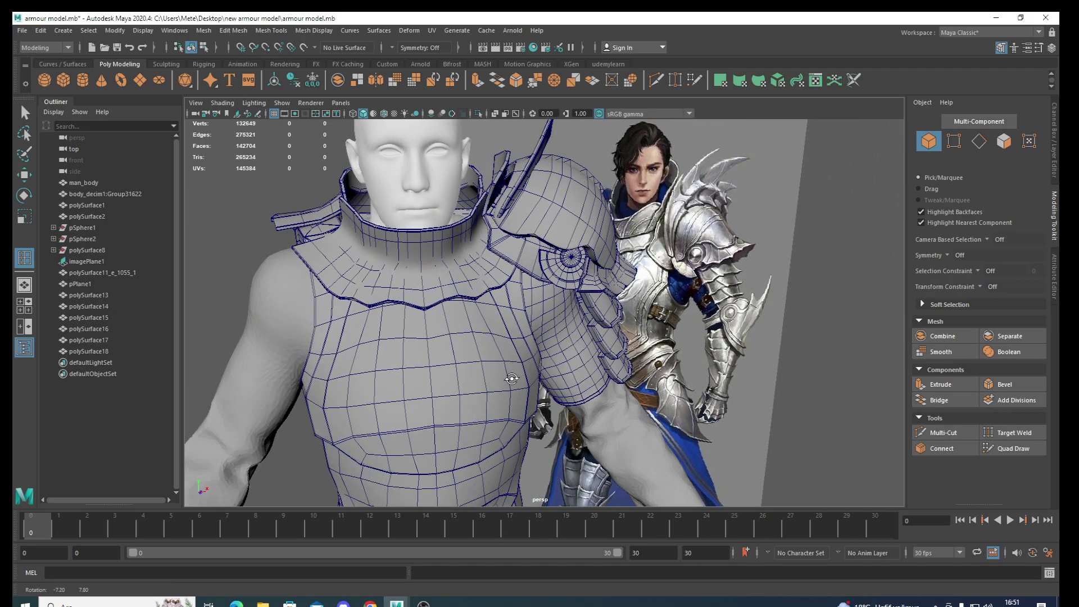
pyautogui.keyDown('alt'); pyautogui.moveTo(513, 378); pyautogui.dragTo(449, 388, button='right'); pyautogui.keyUp('alt')
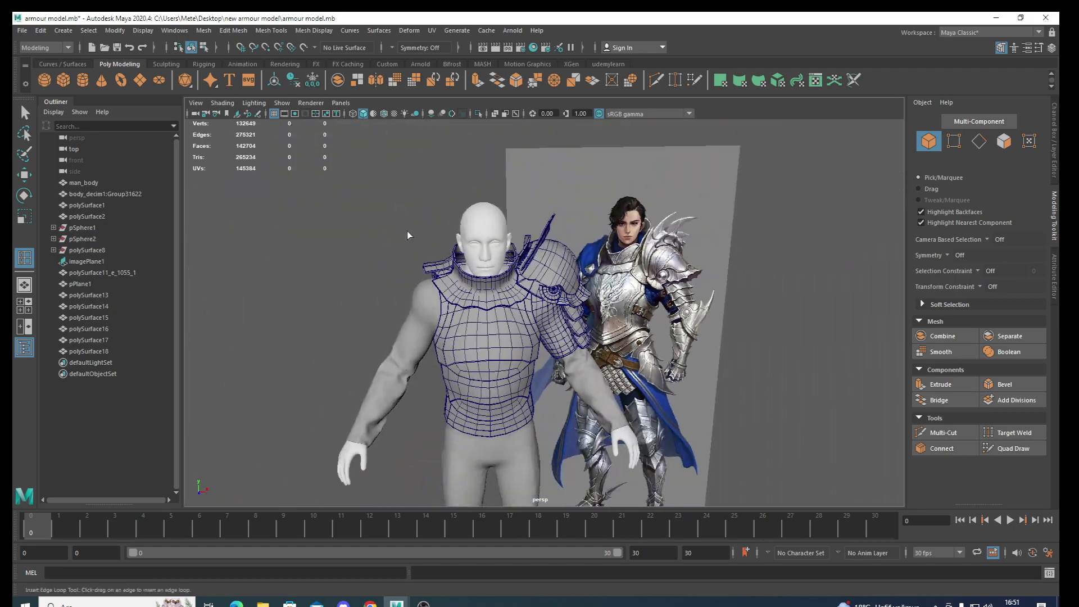
pyautogui.moveTo(450, 388)
pyautogui.keyDown('alt'); pyautogui.mouseDown(button='middle')
pyautogui.moveTo(427, 255)
pyautogui.moveTo(384, 365)
pyautogui.mouseUp(button='middle'); pyautogui.keyUp('alt')
pyautogui.keyDown('alt'); pyautogui.moveTo(384, 364); pyautogui.dragTo(336, 315); pyautogui.keyUp('alt')
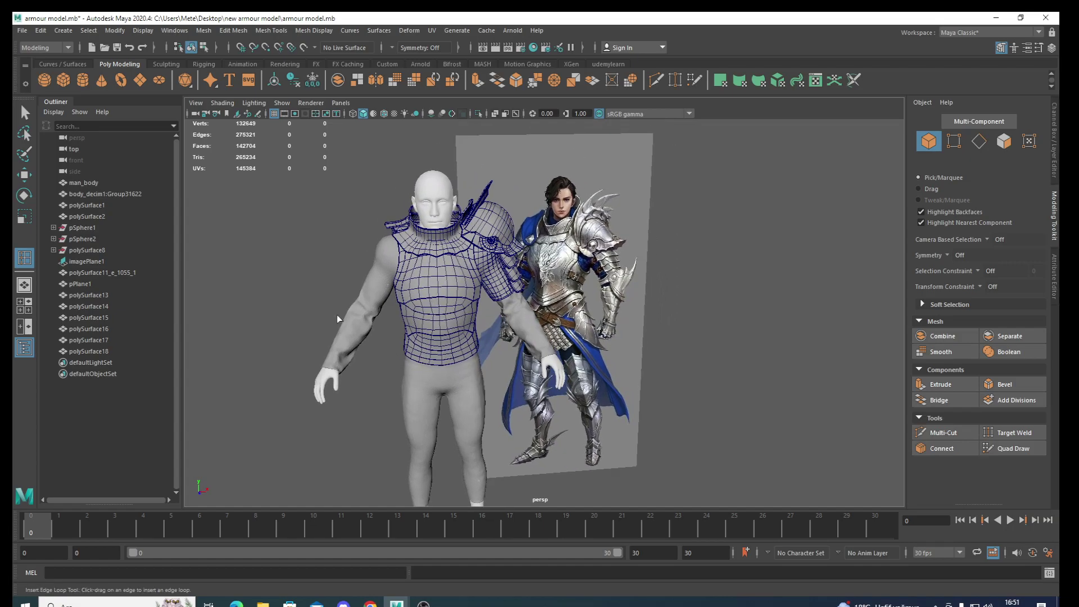
pyautogui.click(86, 83)
pyautogui.keyDown('alt'); pyautogui.moveTo(467, 461); pyautogui.dragTo(464, 360, button='middle'); pyautogui.keyUp('alt')
pyautogui.press('w')
pyautogui.press('F10')
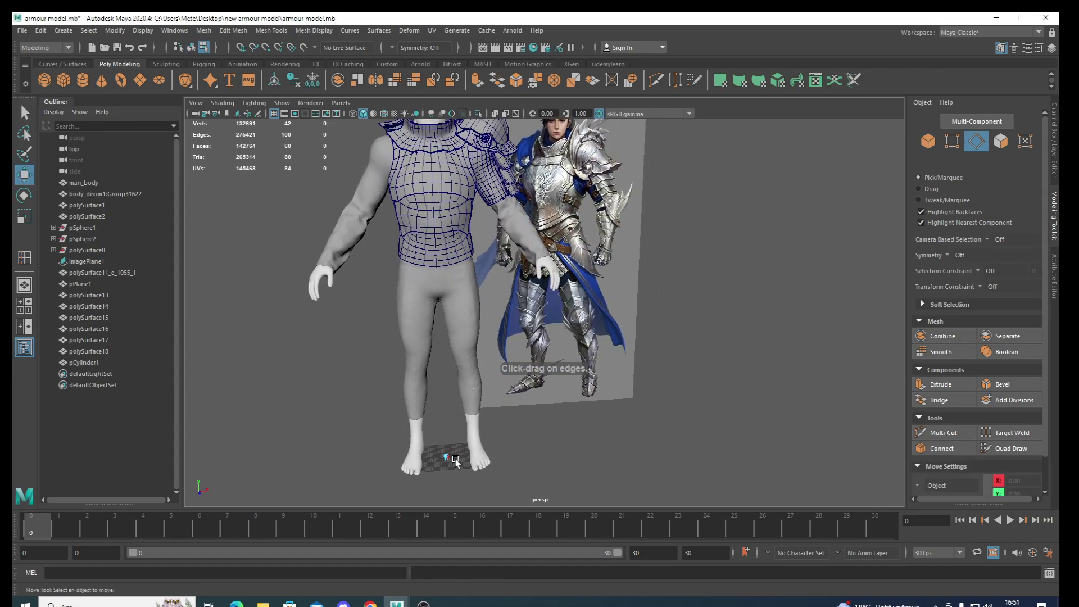
# Scale pCylinder1 up and raise it onto the torso
pyautogui.rightClick(456, 462)
pyautogui.click(505, 281)
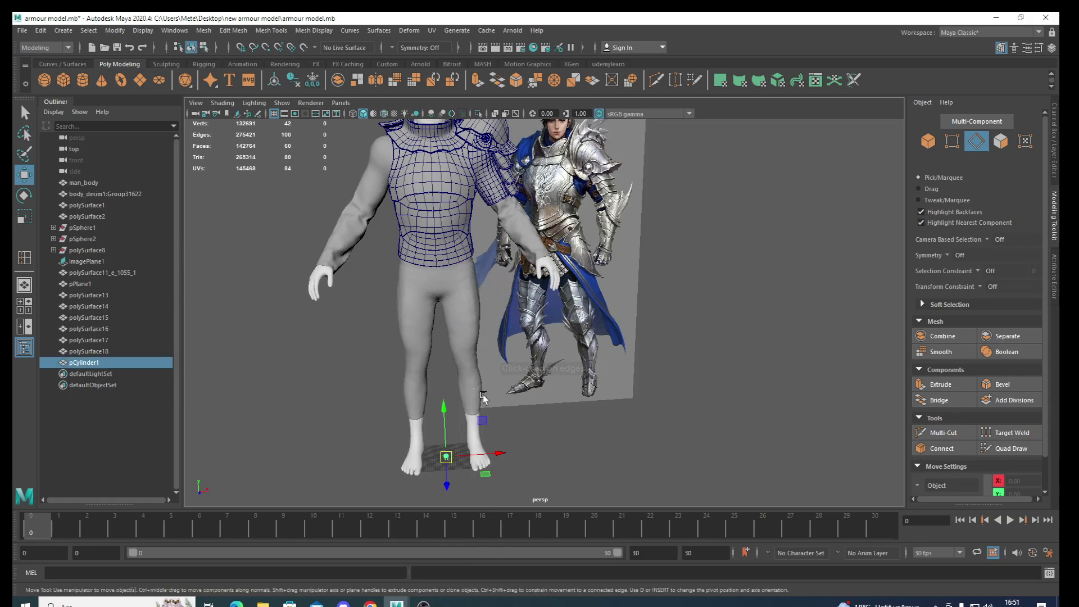
pyautogui.press('r')
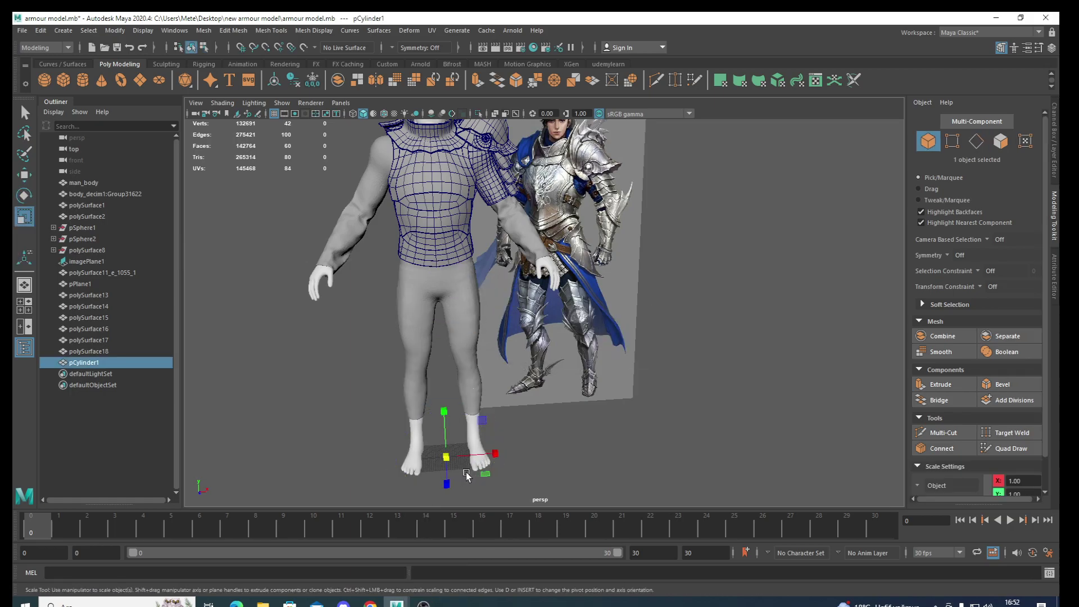
pyautogui.moveTo(452, 461); pyautogui.dragTo(451, 372)
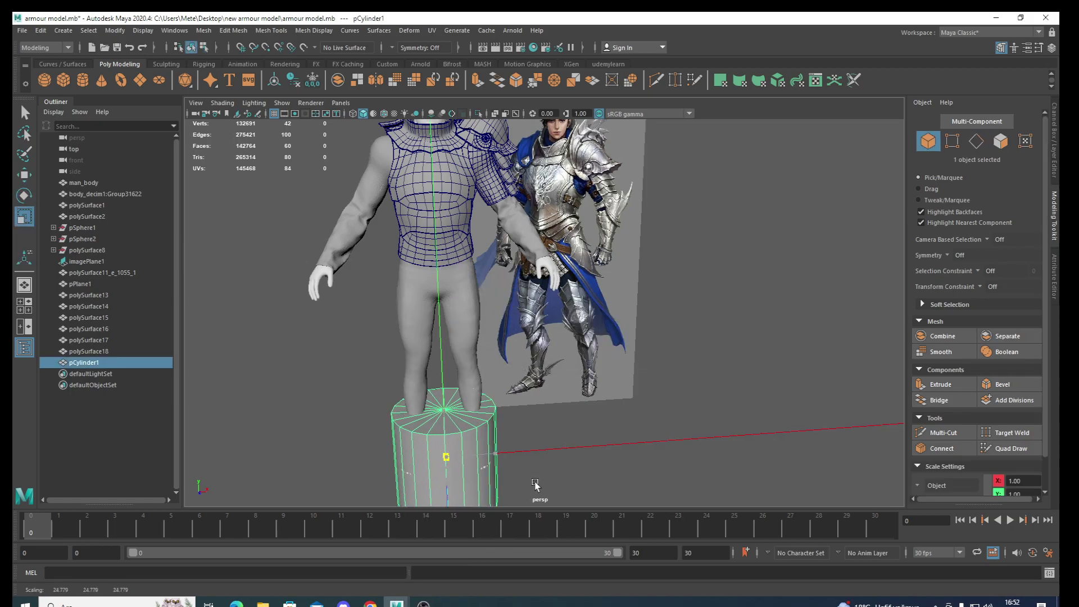
pyautogui.press('w')
pyautogui.moveTo(444, 412); pyautogui.dragTo(444, 169)
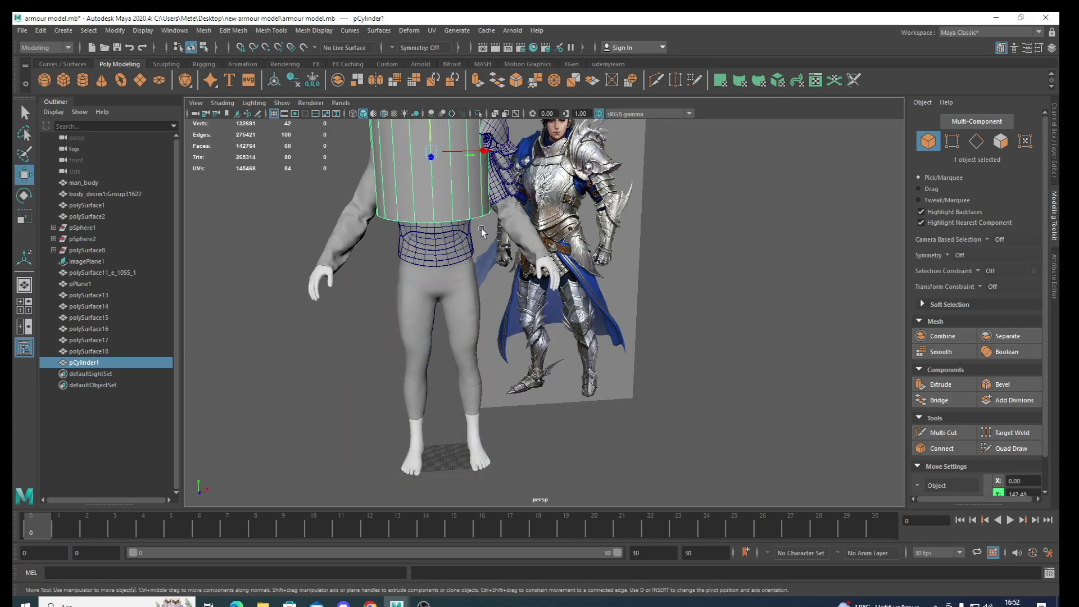
pyautogui.scroll(5, 497, 414)
pyautogui.keyDown('alt'); pyautogui.moveTo(497, 415); pyautogui.dragTo(523, 484, button='middle'); pyautogui.keyUp('alt')
pyautogui.scroll(2, 472, 371)
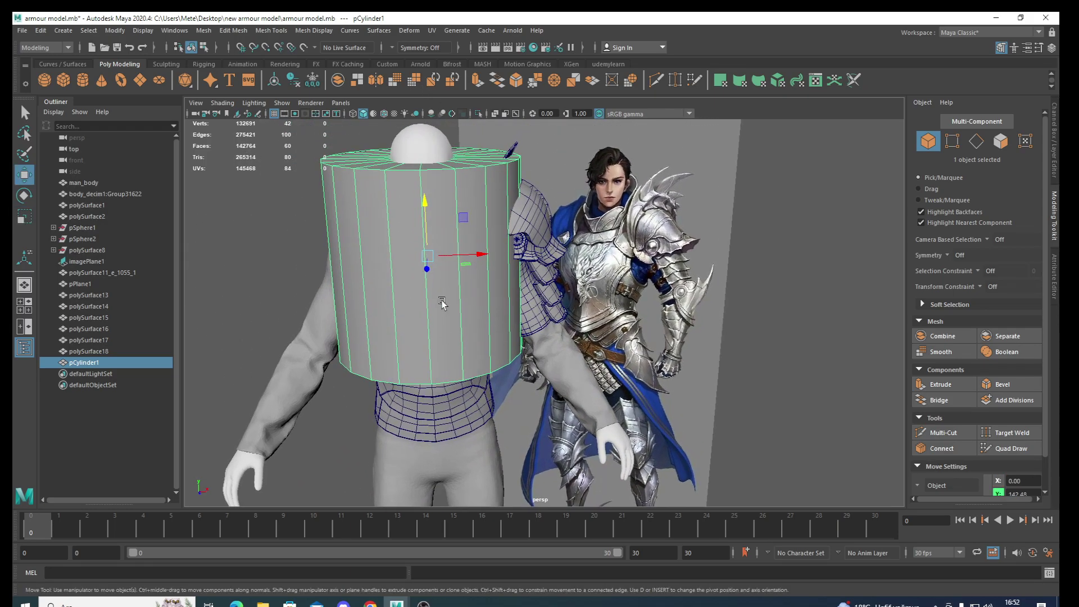
# Shrink pCylinder1 down into a ring around the neck
pyautogui.press('e')
pyautogui.press('r')
pyautogui.moveTo(429, 259); pyautogui.dragTo(340, 254)
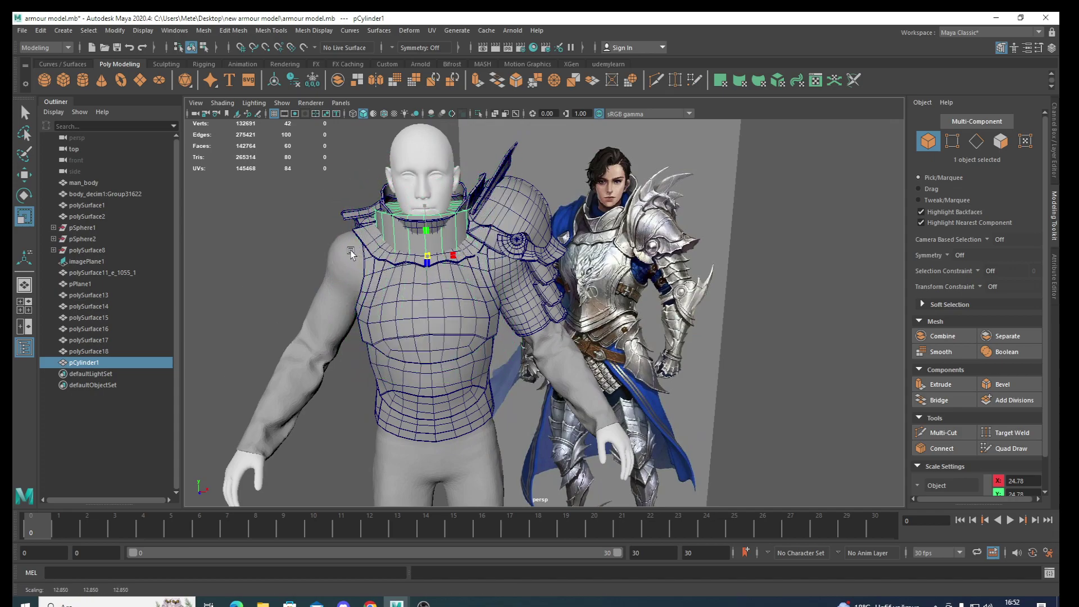
pyautogui.moveTo(429, 257)
pyautogui.mouseDown()
pyautogui.moveTo(467, 349)
pyautogui.moveTo(433, 271)
pyautogui.mouseUp()
pyautogui.scroll(2, 446, 282)
pyautogui.scroll(2, 476, 382)
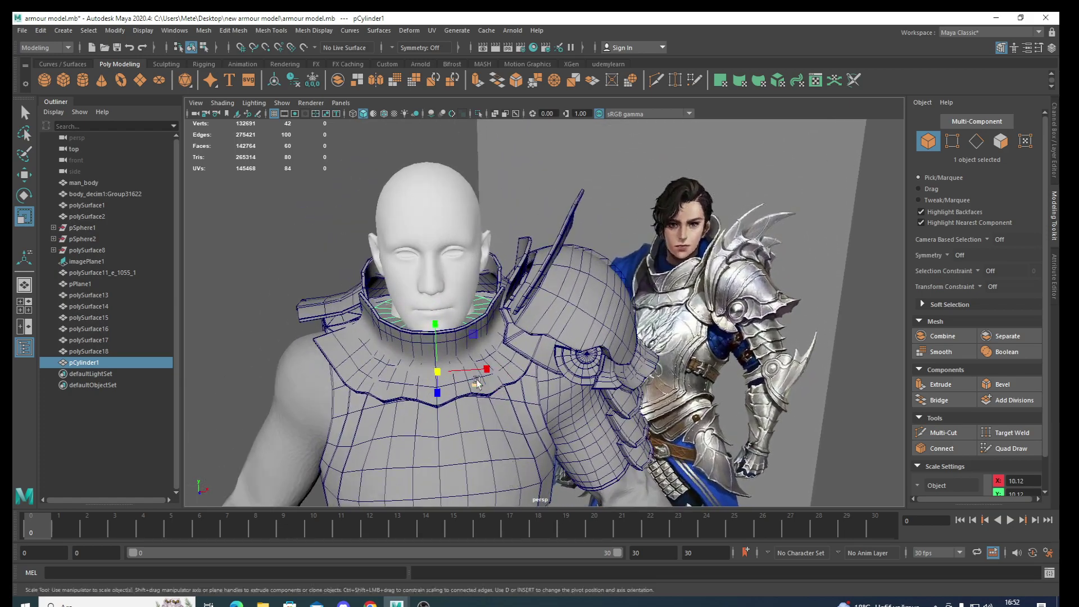
pyautogui.press('w')
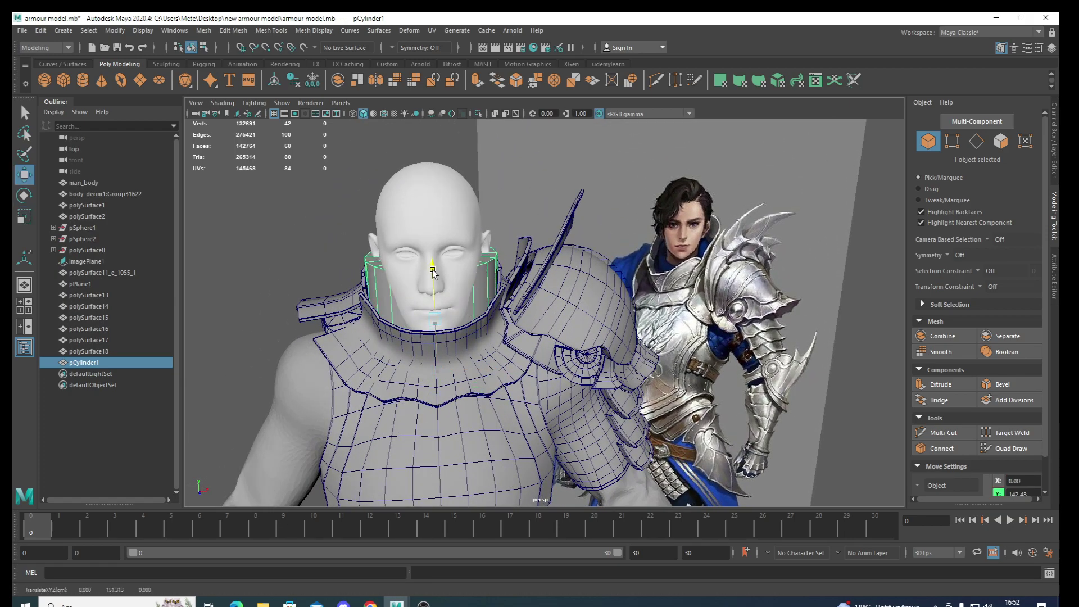
pyautogui.press('r')
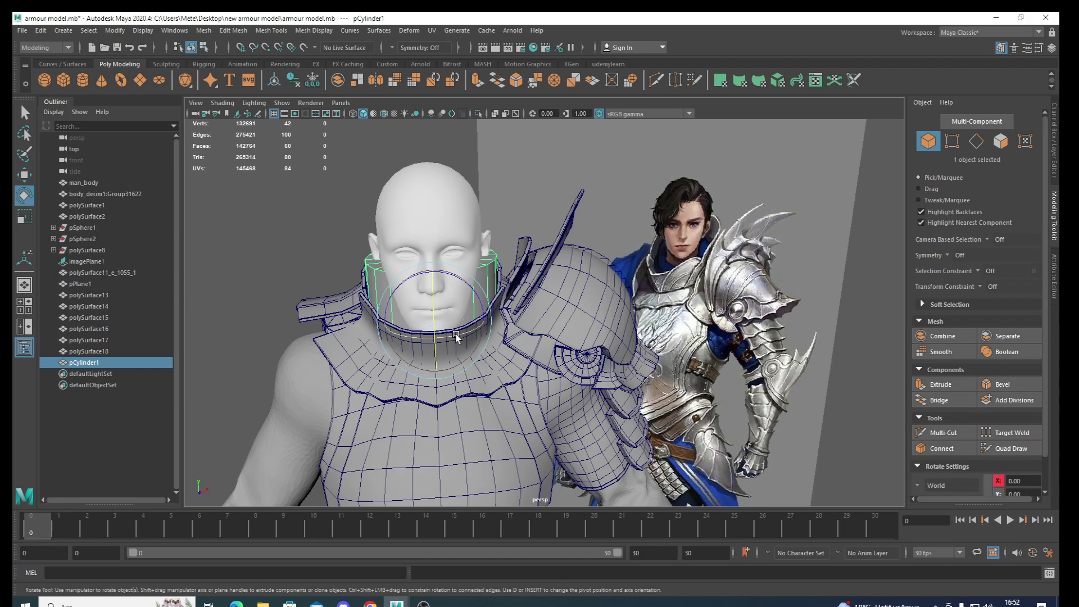
pyautogui.moveTo(436, 322); pyautogui.dragTo(517, 401)
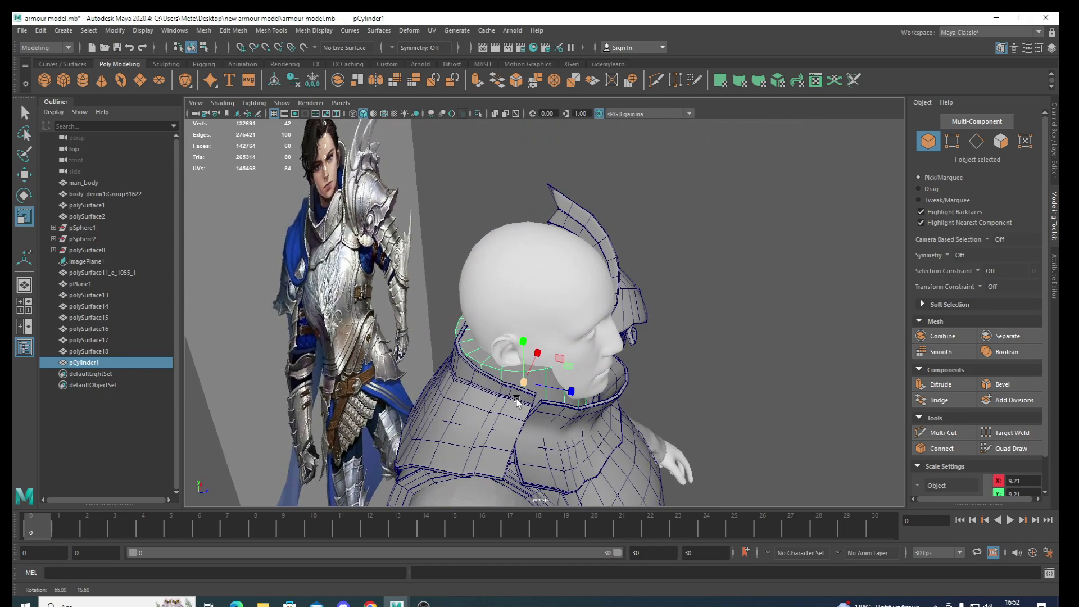
pyautogui.scroll(1, 516, 400)
pyautogui.scroll(1, 517, 400)
pyautogui.scroll(1, 519, 397)
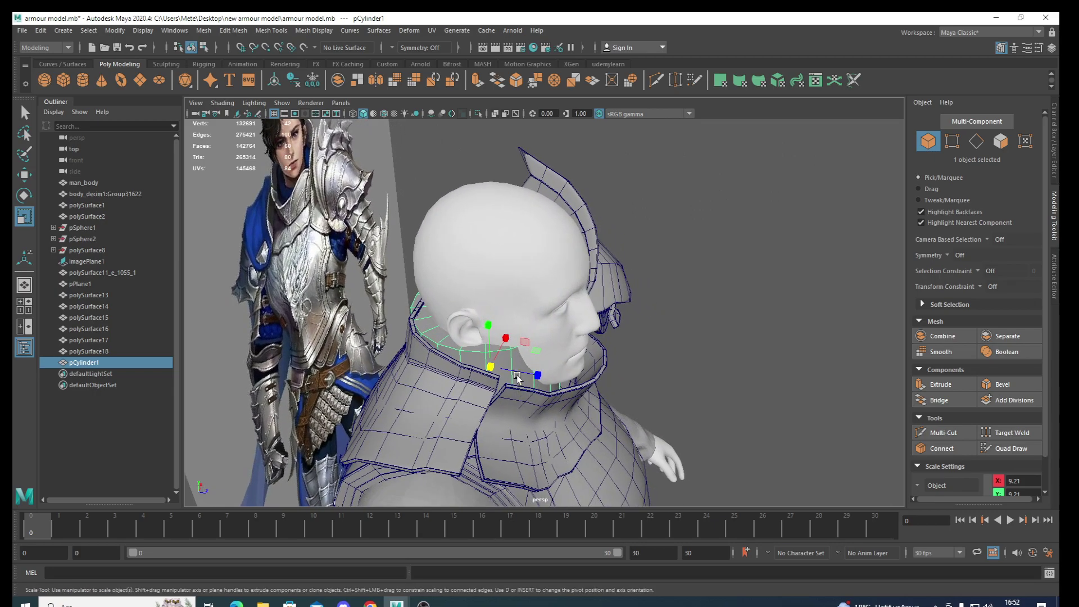
# Tilt the collar to follow the neck and lower it onto the armour neckline
pyautogui.press('e')
pyautogui.moveTo(514, 360); pyautogui.dragTo(522, 349)
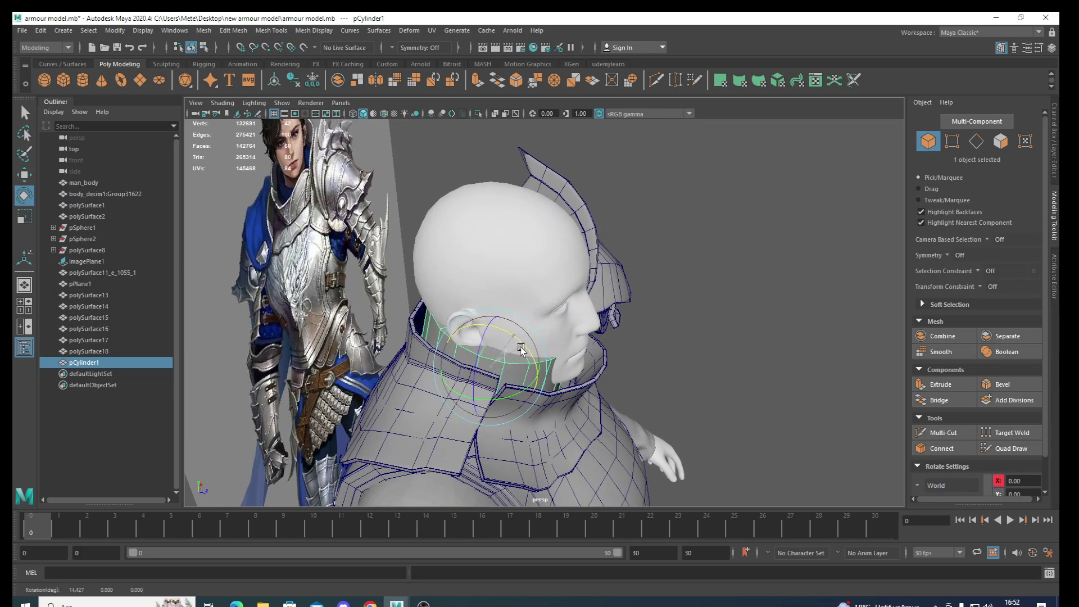
pyautogui.press('w')
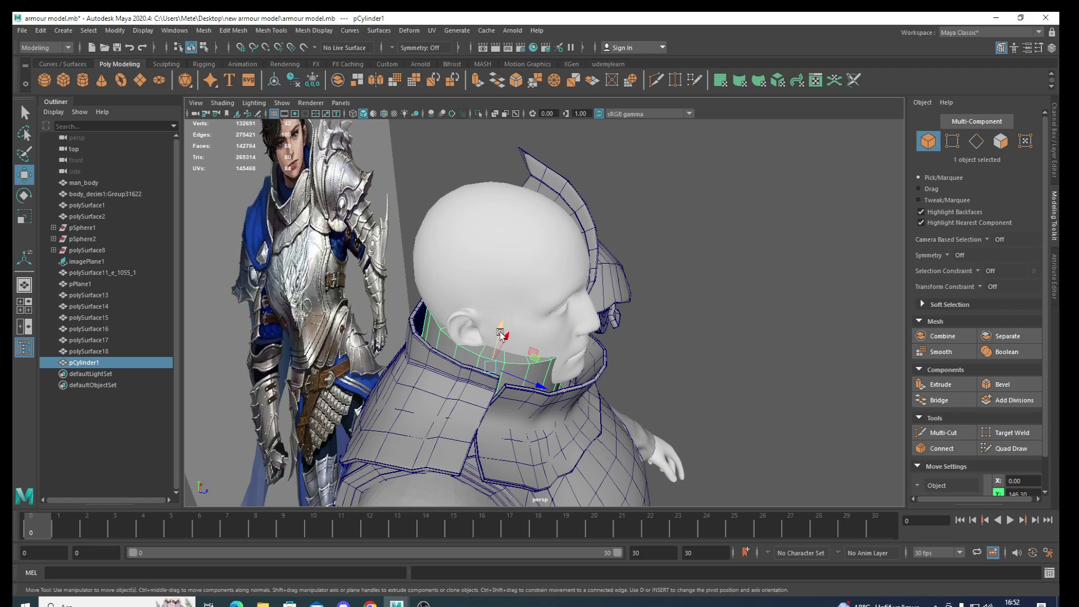
pyautogui.moveTo(500, 334)
pyautogui.mouseDown()
pyautogui.moveTo(459, 441)
pyautogui.moveTo(413, 409)
pyautogui.moveTo(503, 365)
pyautogui.mouseUp()
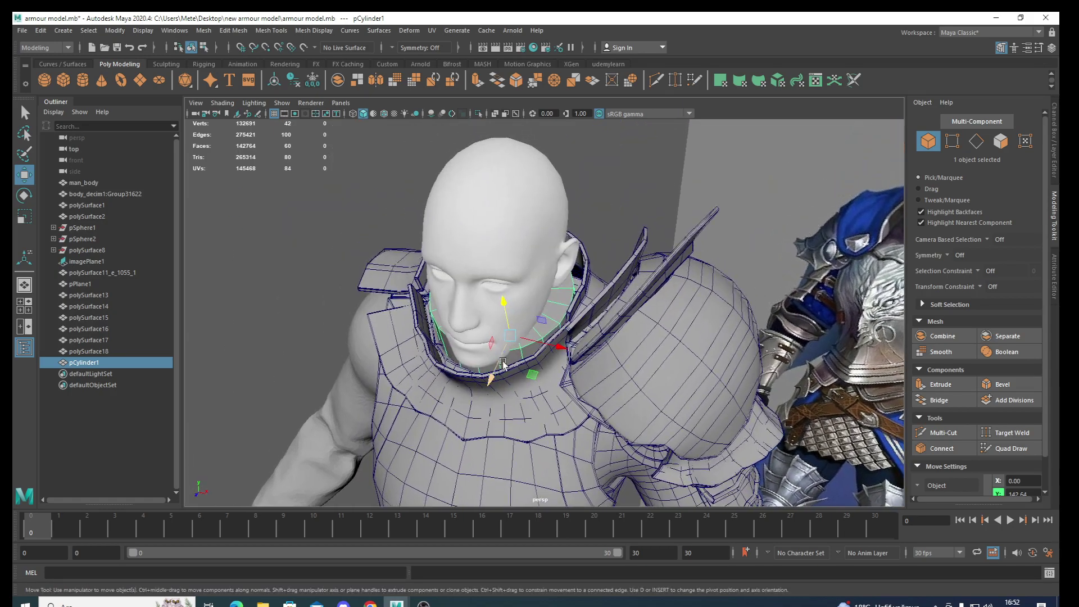
pyautogui.moveTo(503, 309); pyautogui.dragTo(504, 319)
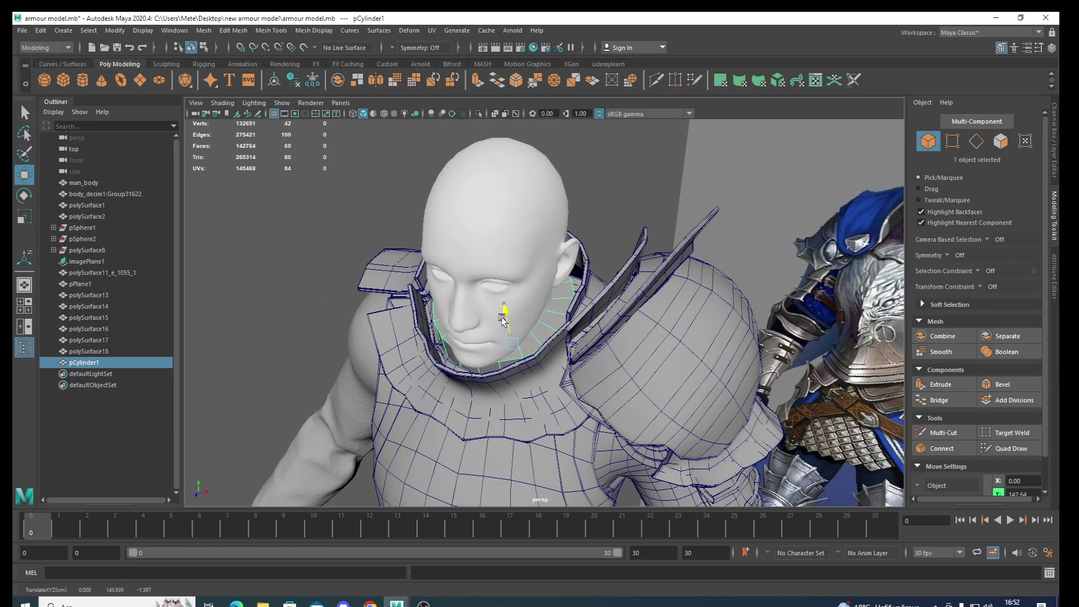
pyautogui.keyDown('alt'); pyautogui.moveTo(497, 406); pyautogui.dragTo(525, 361); pyautogui.keyUp('alt')
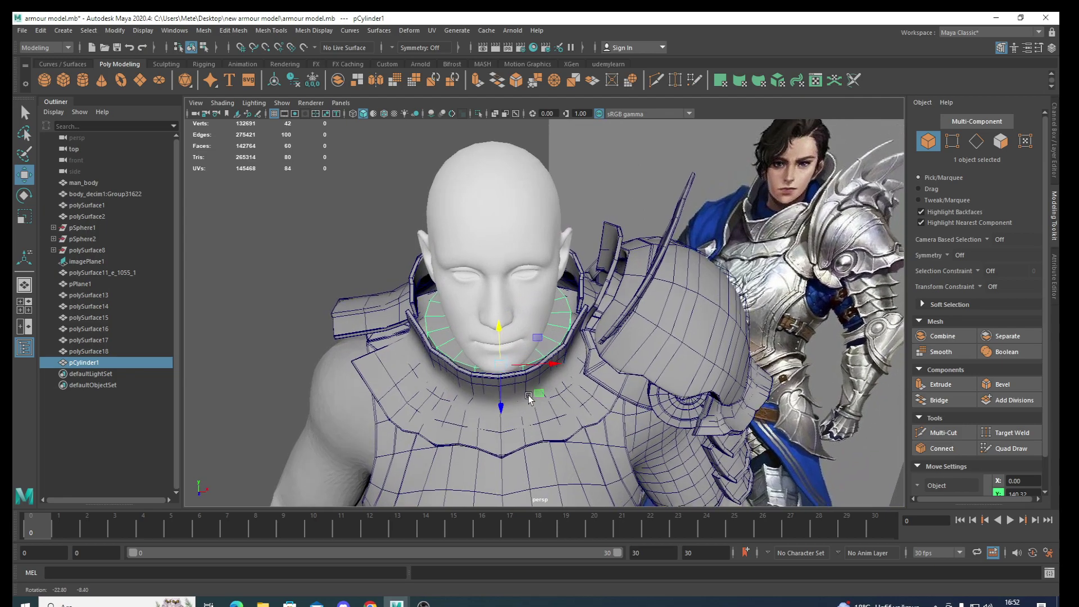
pyautogui.press('e')
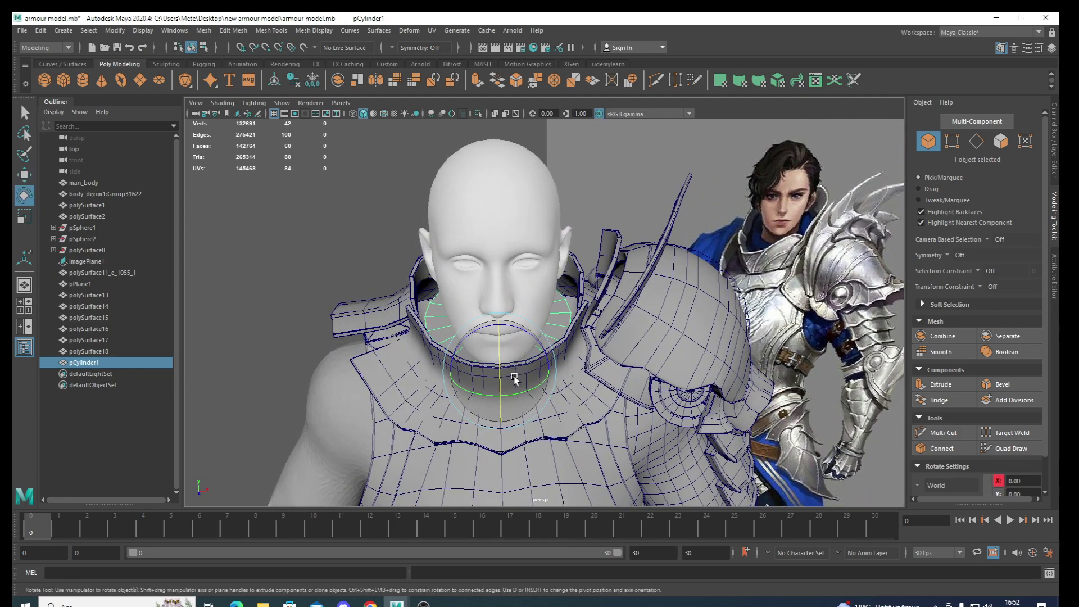
pyautogui.keyDown('alt'); pyautogui.moveTo(515, 380); pyautogui.dragTo(546, 394); pyautogui.keyUp('alt')
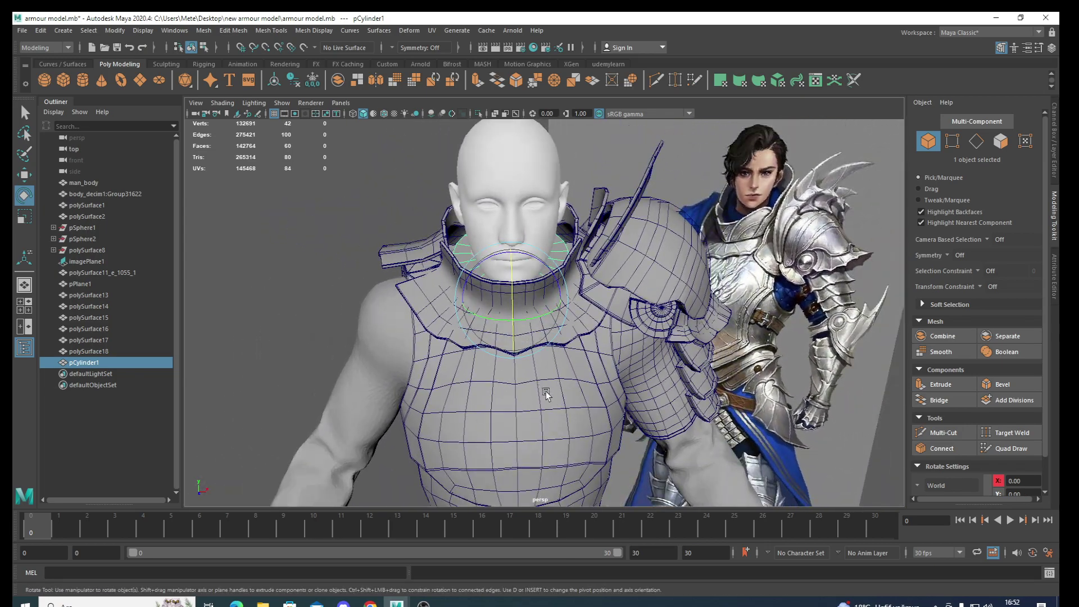
# Isolate the body and collar, and flatten the collar cylinder in height
pyautogui.keyDown('shift'); pyautogui.click(390, 349); pyautogui.keyUp('shift')
pyautogui.hotkey('ctrl', '1')
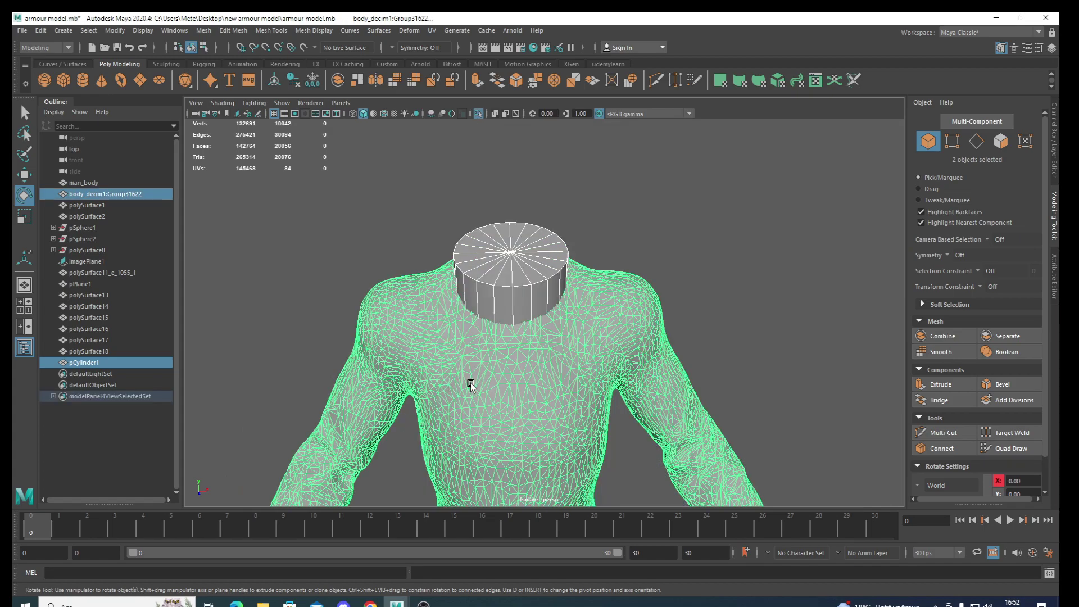
pyautogui.keyDown('alt'); pyautogui.moveTo(491, 379); pyautogui.dragTo(500, 339); pyautogui.keyUp('alt')
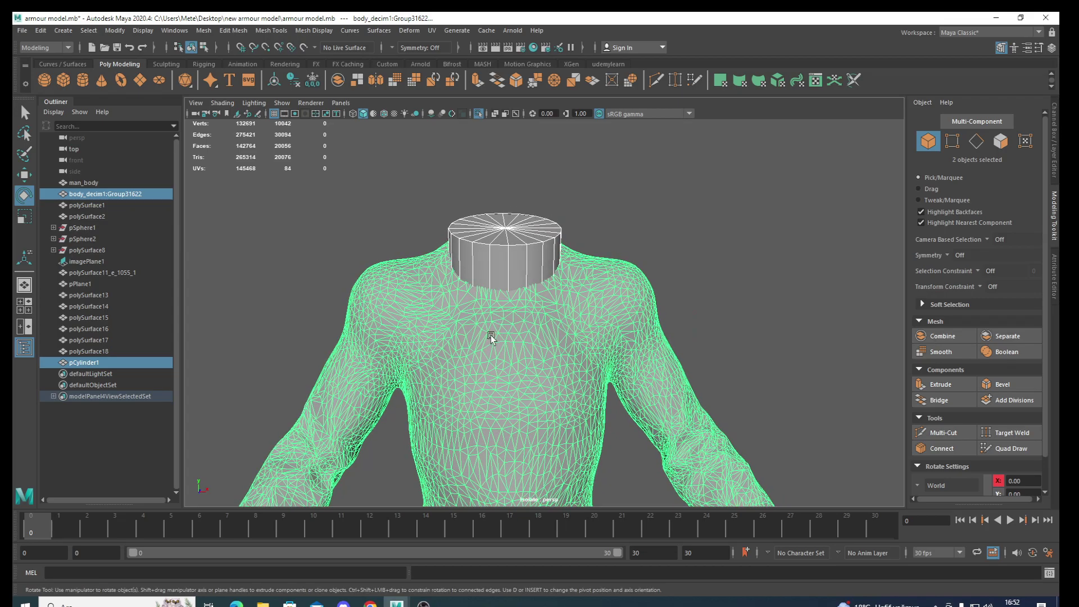
pyautogui.click(491, 337)
pyautogui.click(501, 278)
pyautogui.press('w')
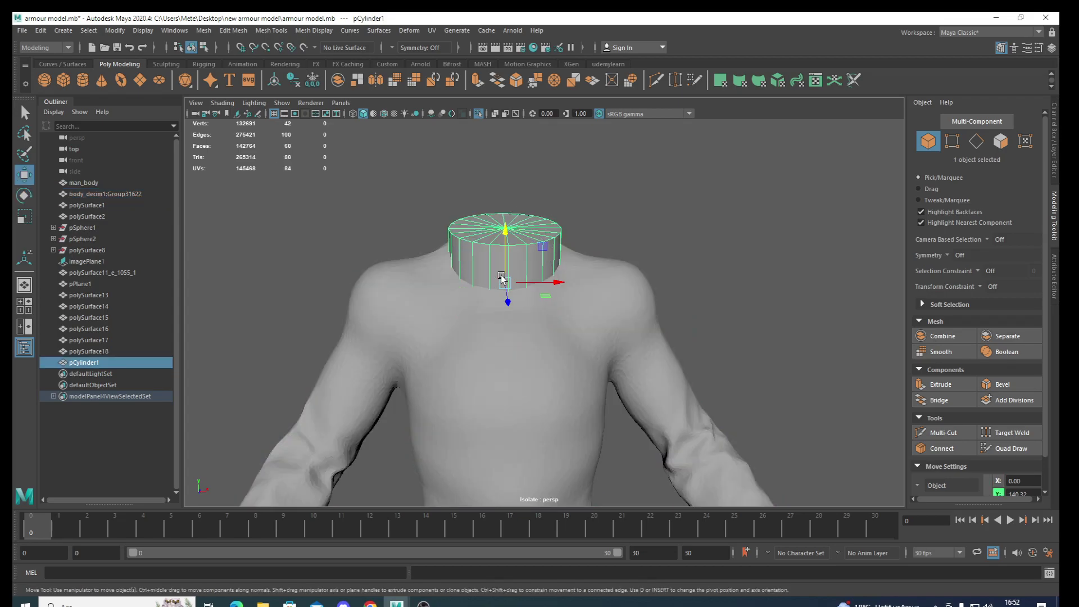
pyautogui.press('e')
pyautogui.press('r')
pyautogui.moveTo(508, 235)
pyautogui.mouseDown()
pyautogui.moveTo(506, 269)
pyautogui.moveTo(501, 200)
pyautogui.mouseUp()
pyautogui.press('w')
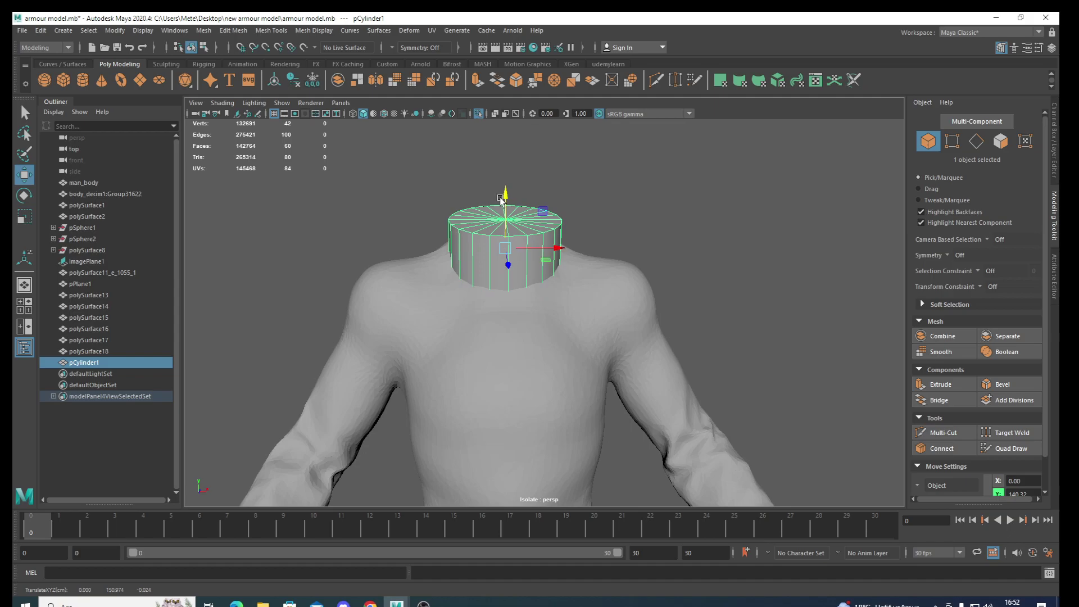
# Show all objects again, check smooth preview, and shorten the collar to about 4.06 Y scale
pyautogui.hotkey('ctrl', '1')
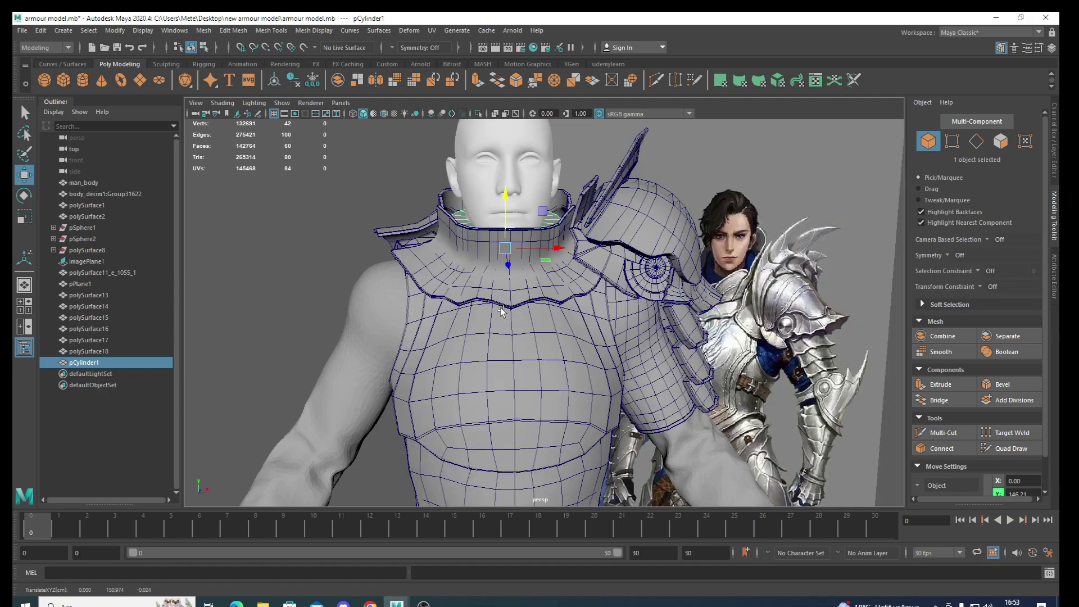
pyautogui.moveTo(501, 310)
pyautogui.keyDown('alt'); pyautogui.mouseDown()
pyautogui.moveTo(506, 366)
pyautogui.moveTo(496, 345)
pyautogui.mouseUp(); pyautogui.keyUp('alt')
pyautogui.scroll(2, 501, 322)
pyautogui.scroll(3, 505, 373)
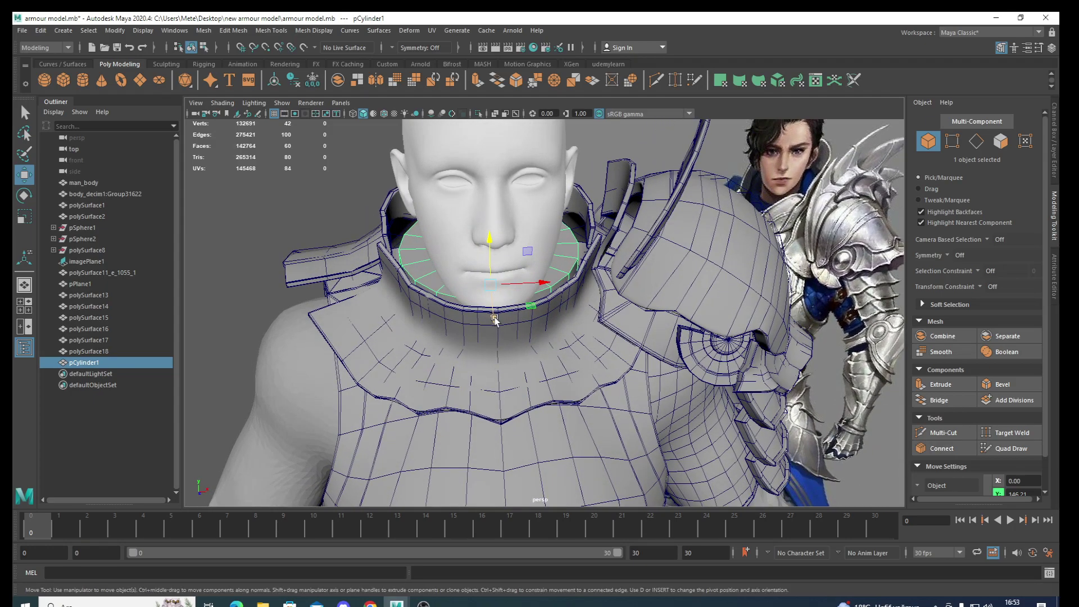
pyautogui.press('3')
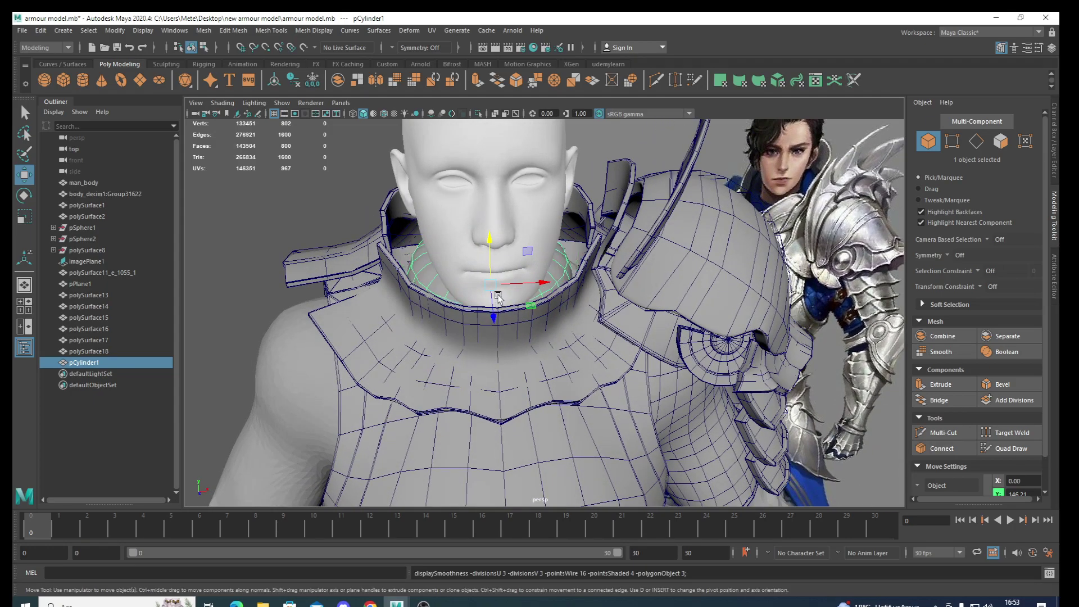
pyautogui.press('1')
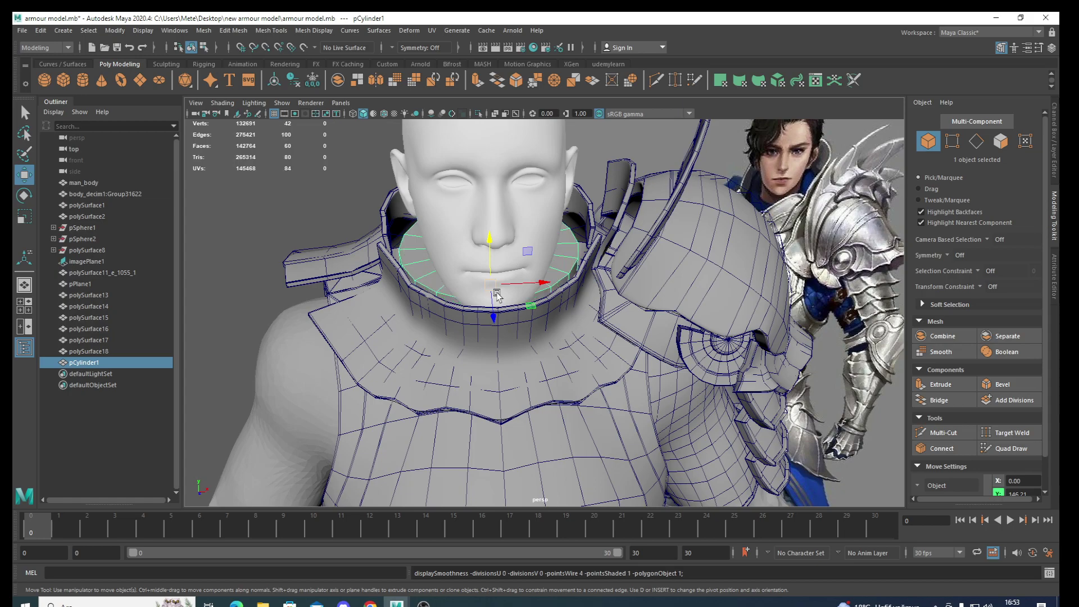
pyautogui.press('e')
pyautogui.press('r')
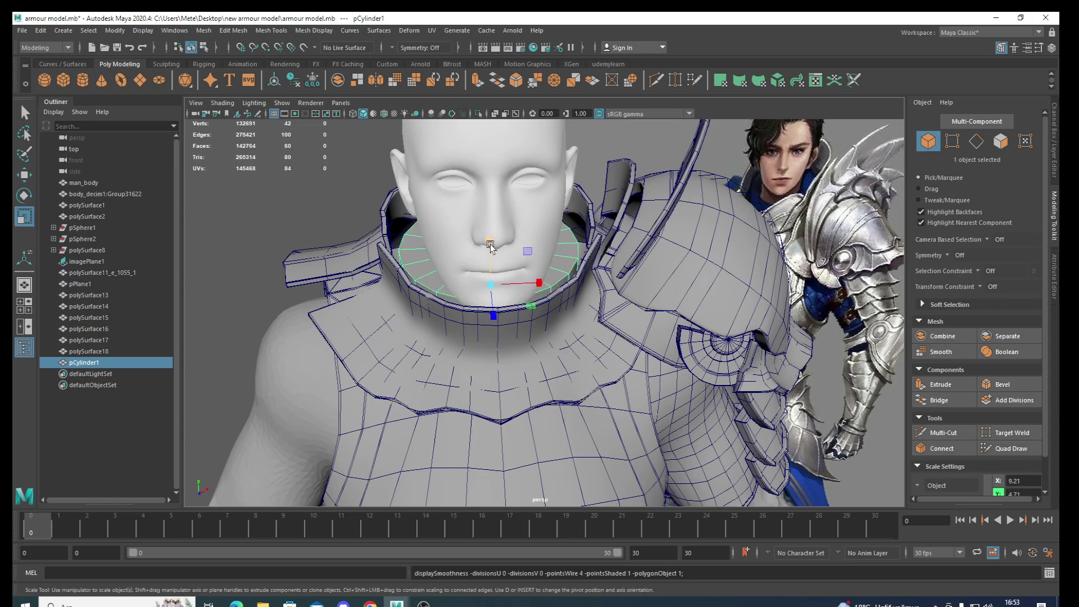
pyautogui.moveTo(490, 246); pyautogui.dragTo(489, 251)
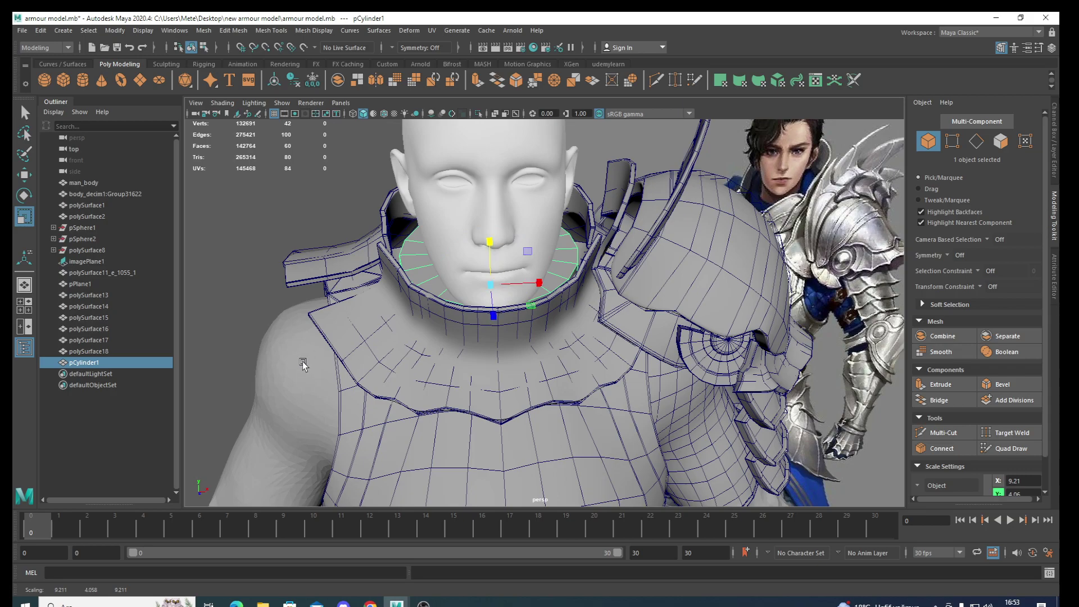
pyautogui.keyDown('shift'); pyautogui.click(302, 364); pyautogui.keyUp('shift')
# Isolate the body, head and collar, and shorten the collar to about 2.66 Y scale
pyautogui.keyDown('shift'); pyautogui.click(468, 256); pyautogui.keyUp('shift')
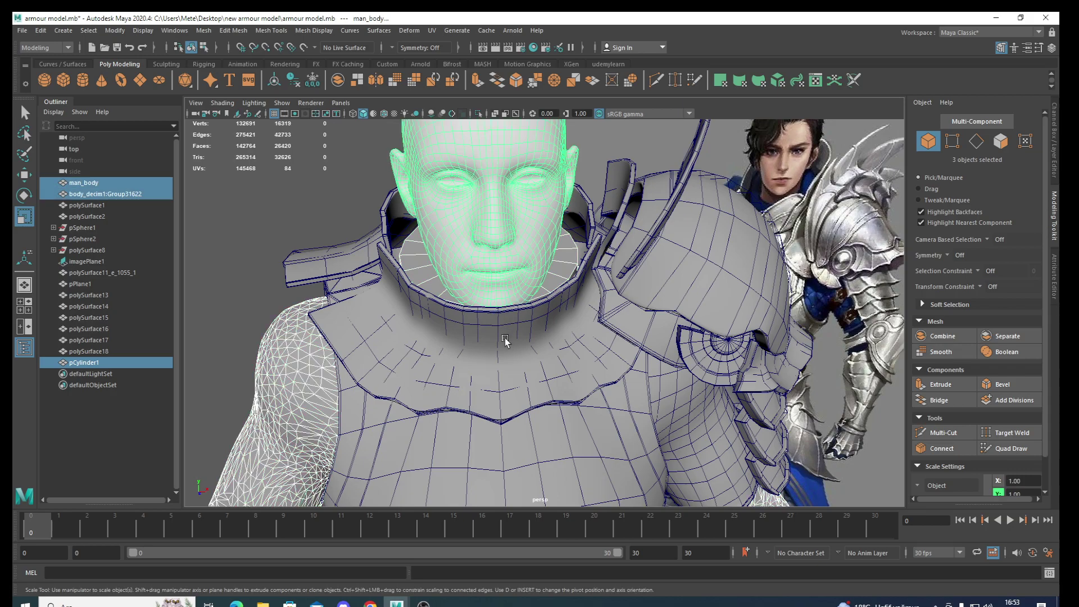
pyautogui.hotkey('ctrl', '1')
pyautogui.moveTo(494, 361)
pyautogui.keyDown('alt'); pyautogui.mouseDown()
pyautogui.moveTo(460, 364)
pyautogui.moveTo(496, 321)
pyautogui.mouseUp(); pyautogui.keyUp('alt')
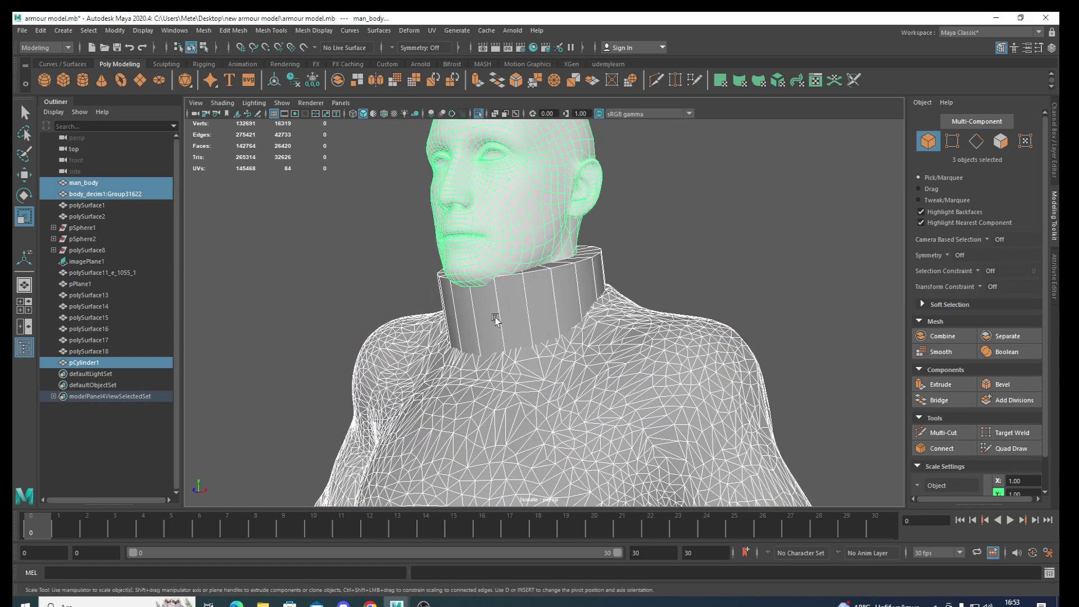
pyautogui.click(522, 312)
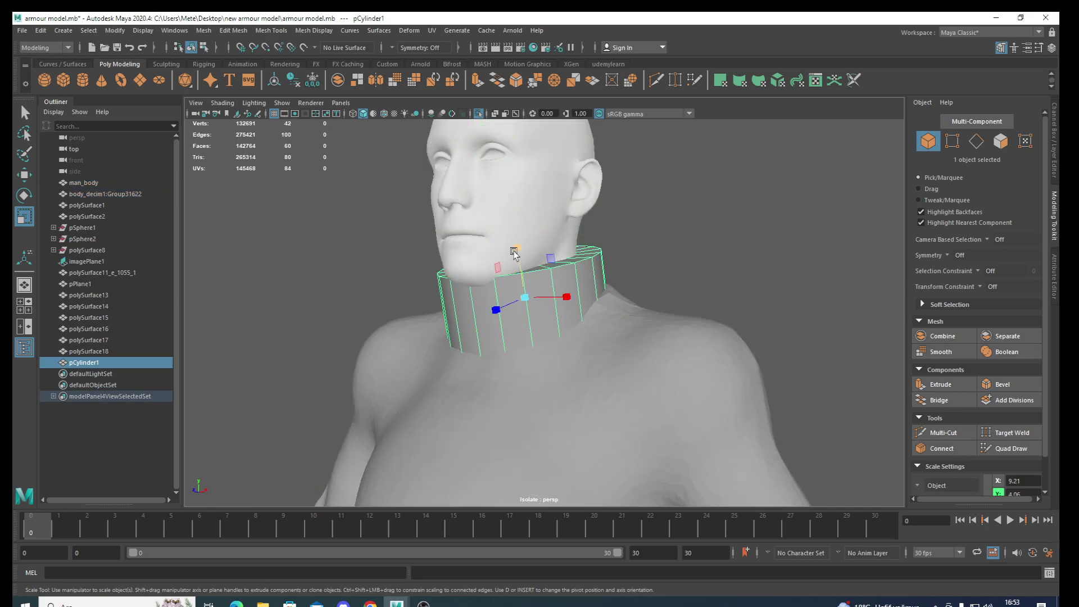
pyautogui.moveTo(514, 253); pyautogui.dragTo(503, 307)
pyautogui.press('w')
pyautogui.press('e')
# Make the collar thinner front to back
pyautogui.moveTo(562, 328)
pyautogui.keyDown('alt'); pyautogui.mouseDown()
pyautogui.moveTo(397, 353)
pyautogui.moveTo(549, 357)
pyautogui.mouseUp(); pyautogui.keyUp('alt')
pyautogui.press('w')
pyautogui.press('e')
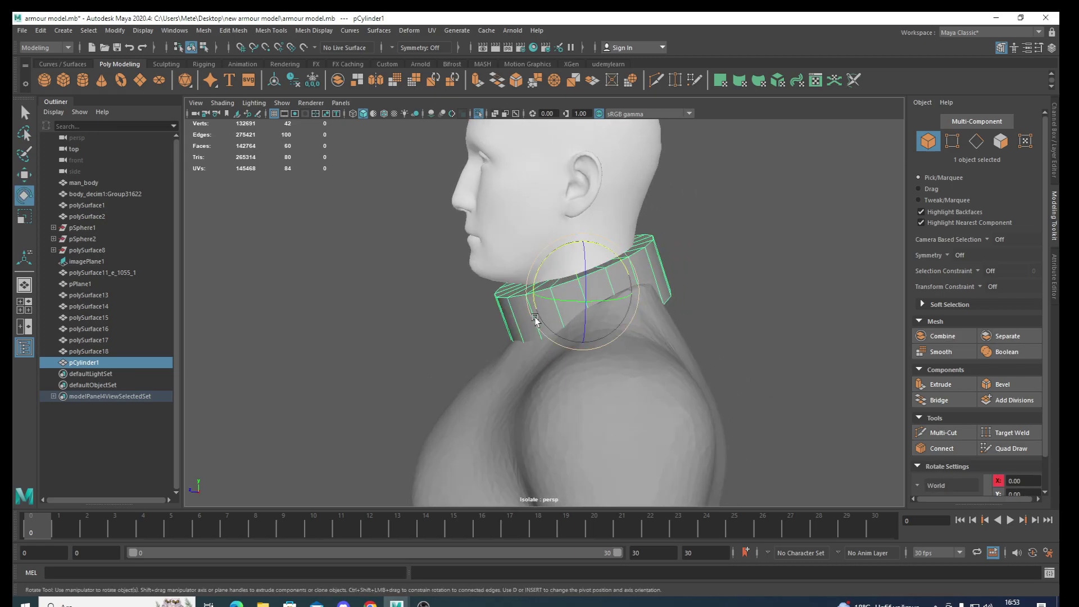
pyautogui.press('w')
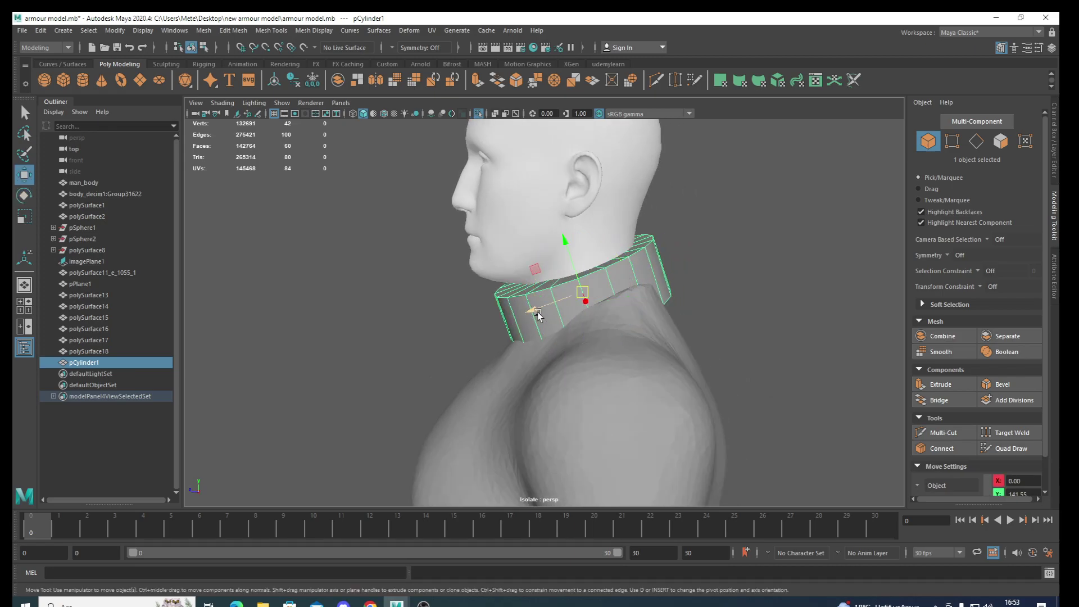
pyautogui.press('e')
pyautogui.press('r')
pyautogui.moveTo(538, 313); pyautogui.dragTo(541, 311)
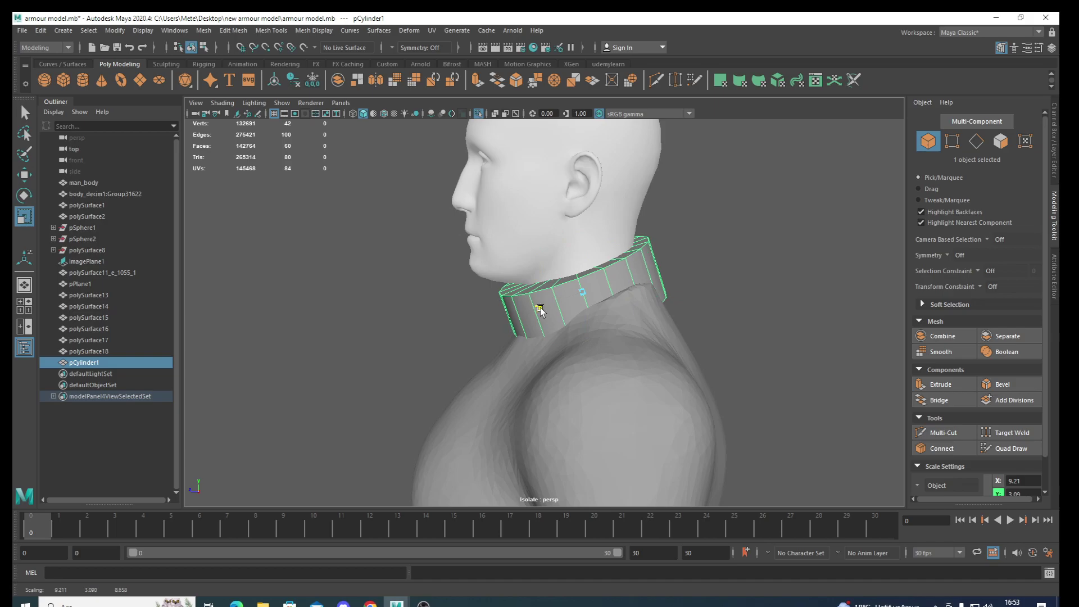
# Raise the collar further up the neck and view it head-on
pyautogui.press('w')
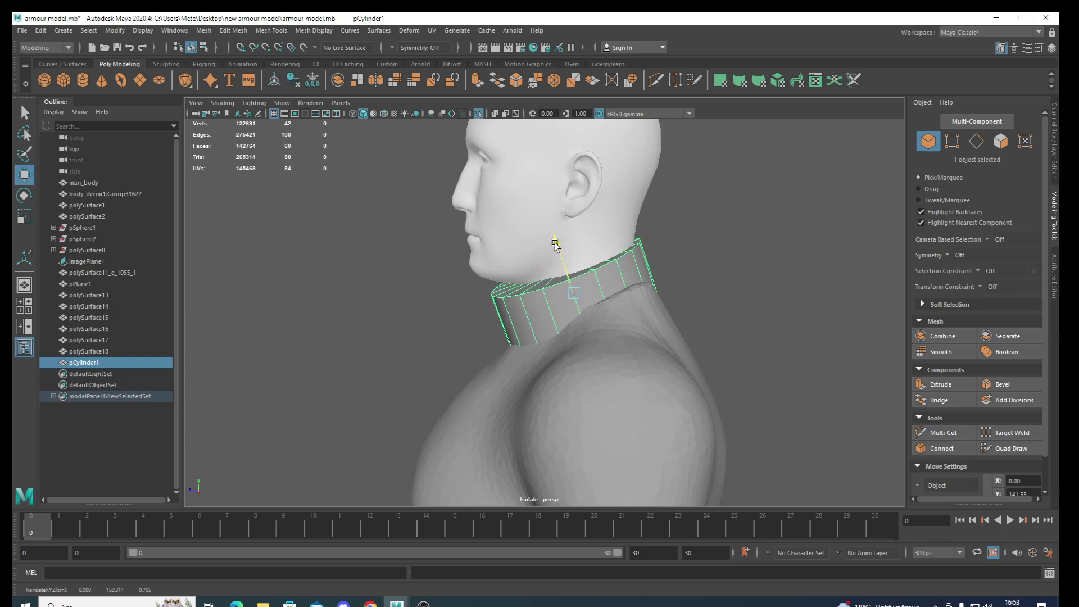
pyautogui.moveTo(555, 244)
pyautogui.mouseDown()
pyautogui.moveTo(568, 372)
pyautogui.moveTo(541, 300)
pyautogui.mouseUp()
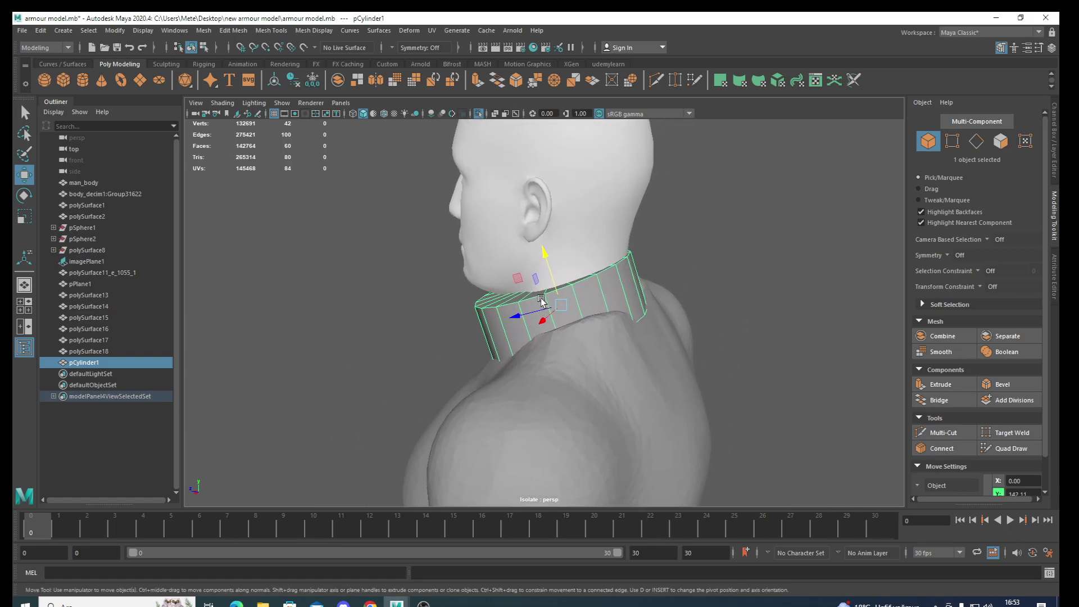
pyautogui.moveTo(543, 264)
pyautogui.mouseDown()
pyautogui.moveTo(542, 256)
pyautogui.moveTo(561, 361)
pyautogui.moveTo(549, 350)
pyautogui.mouseUp()
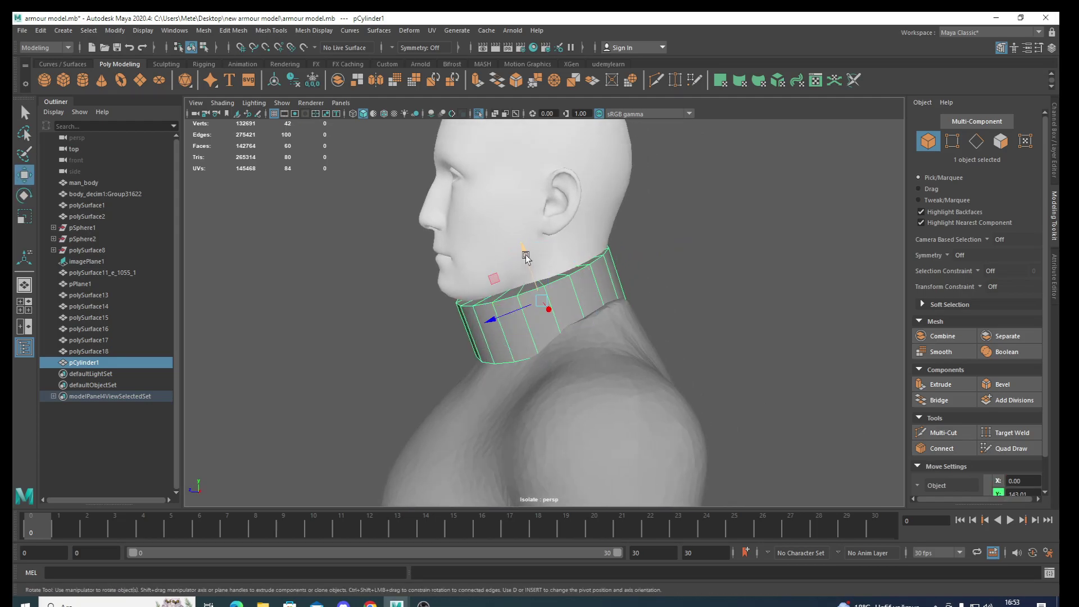
pyautogui.press('e')
pyautogui.press('r')
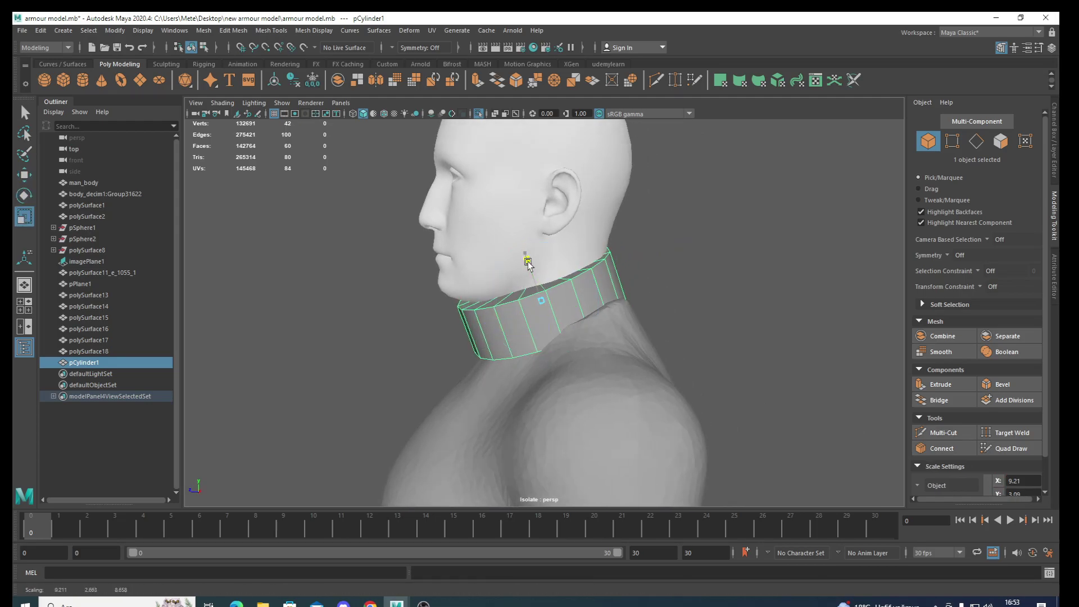
pyautogui.moveTo(525, 258)
pyautogui.keyDown('alt'); pyautogui.mouseDown()
pyautogui.moveTo(529, 388)
pyautogui.moveTo(692, 378)
pyautogui.moveTo(631, 379)
pyautogui.mouseUp(); pyautogui.keyUp('alt')
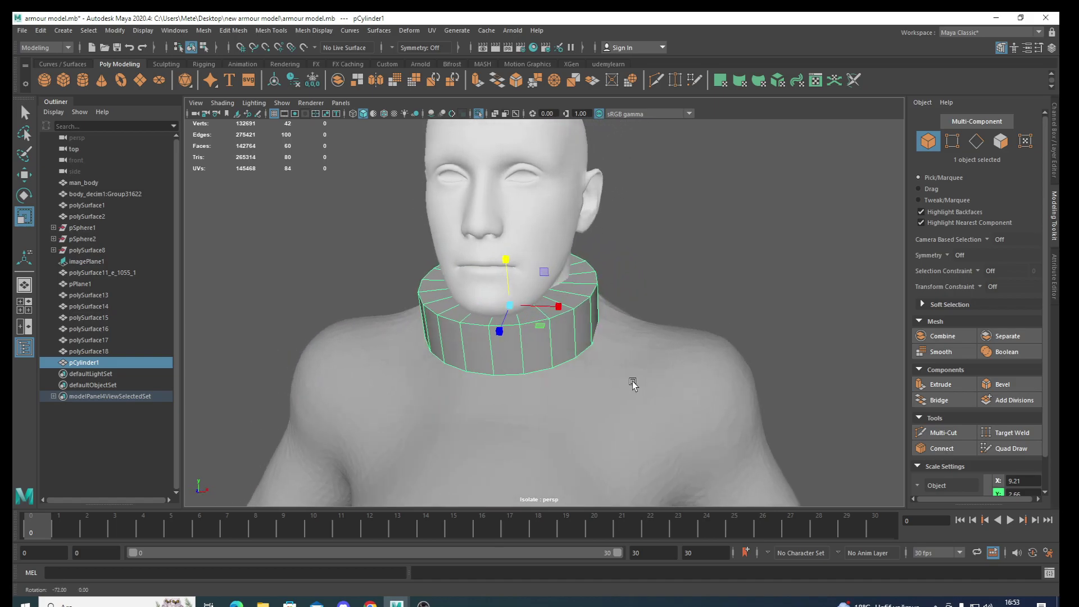
pyautogui.keyDown('alt'); pyautogui.moveTo(551, 414); pyautogui.dragTo(572, 398, button='middle'); pyautogui.keyUp('alt')
pyautogui.keyDown('alt'); pyautogui.moveTo(572, 398); pyautogui.dragTo(559, 403); pyautogui.keyUp('alt')
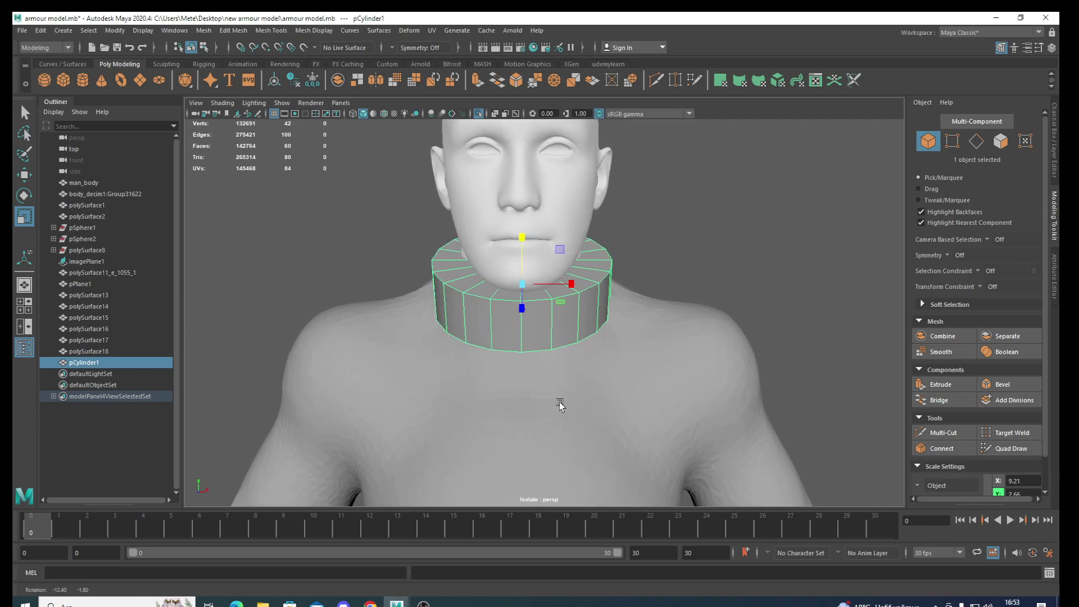
# Select several collar faces, then revert to object mode and toggle the isolate view
pyautogui.press('q')
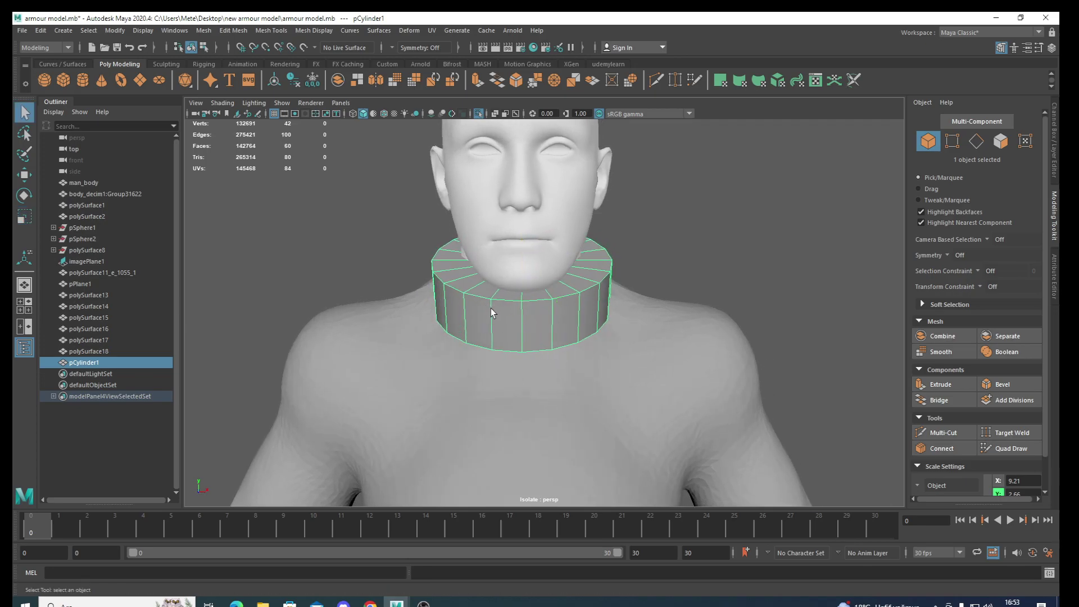
pyautogui.moveTo(493, 295); pyautogui.dragTo(503, 328, button='right')
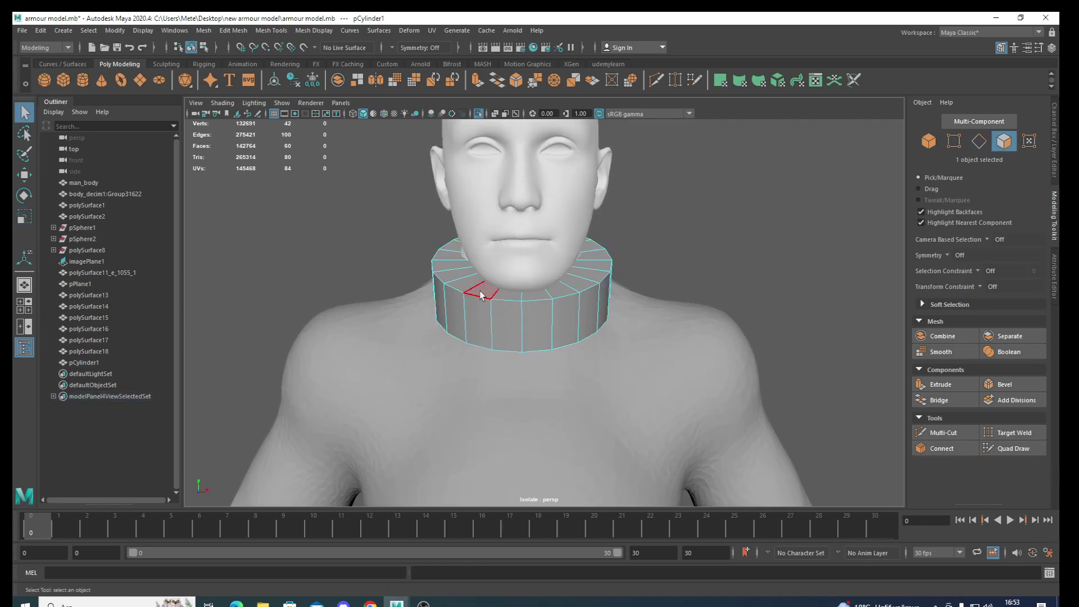
pyautogui.click(461, 281)
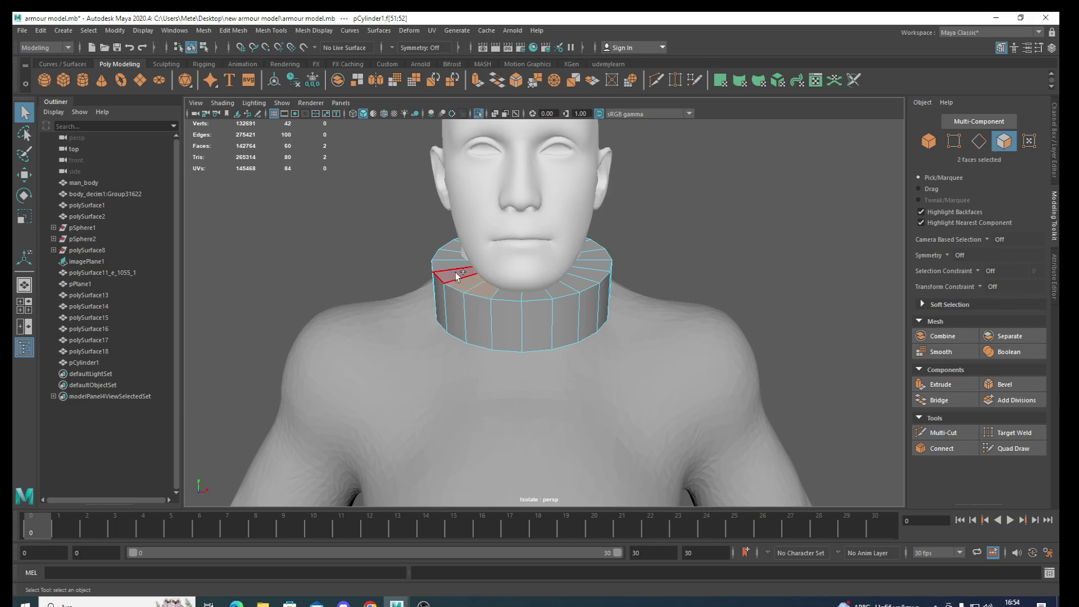
pyautogui.keyDown('shift'); pyautogui.click(502, 294); pyautogui.keyUp('shift')
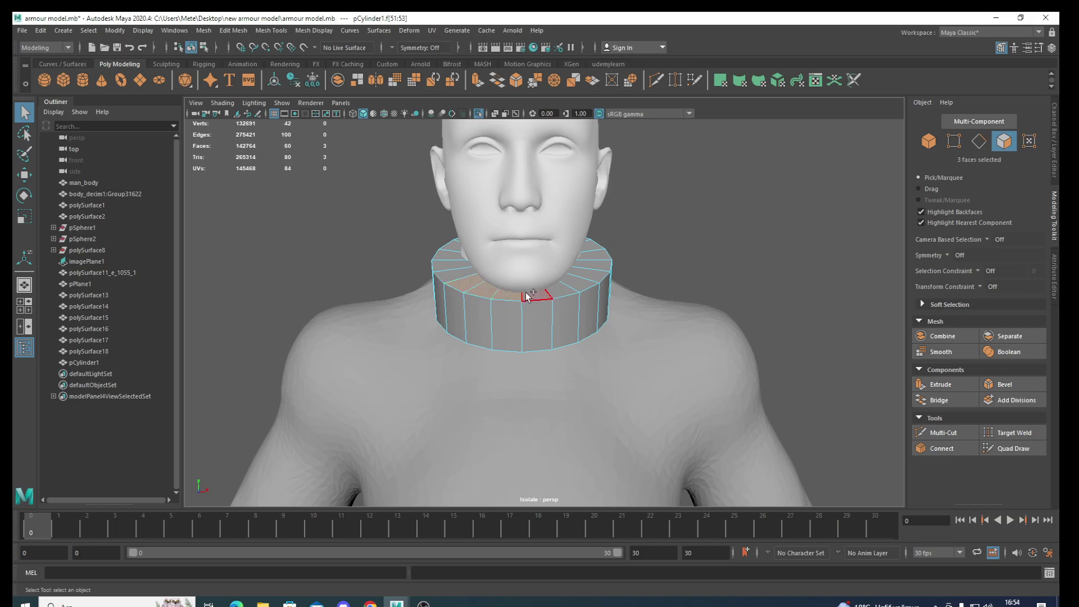
pyautogui.keyDown('shift'); pyautogui.click(562, 292); pyautogui.keyUp('shift')
pyautogui.keyDown('alt'); pyautogui.moveTo(588, 376); pyautogui.dragTo(590, 396); pyautogui.keyUp('alt')
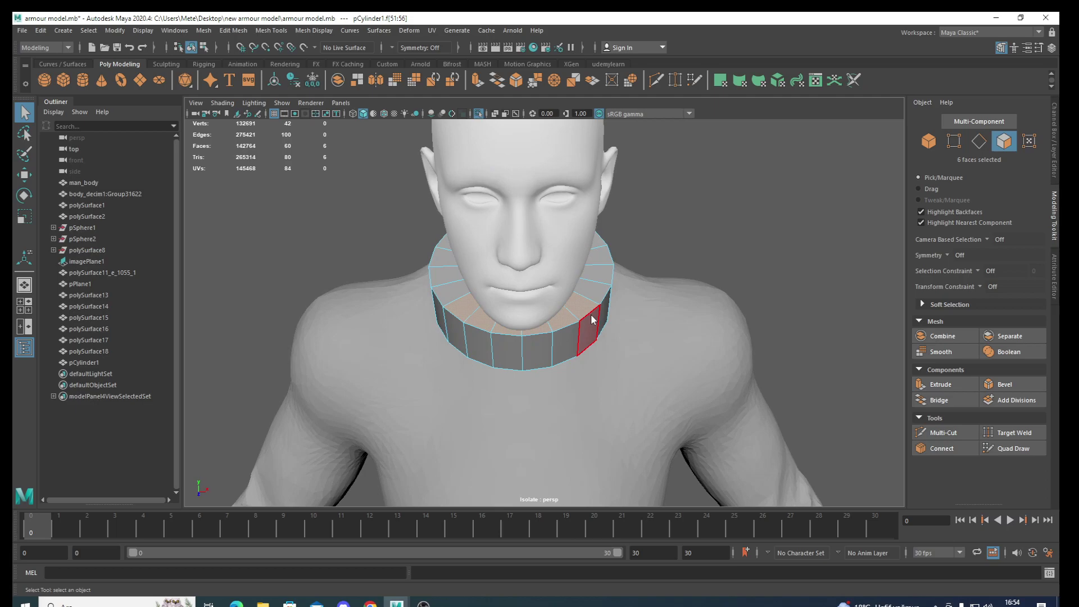
pyautogui.moveTo(591, 297); pyautogui.dragTo(624, 290, button='right')
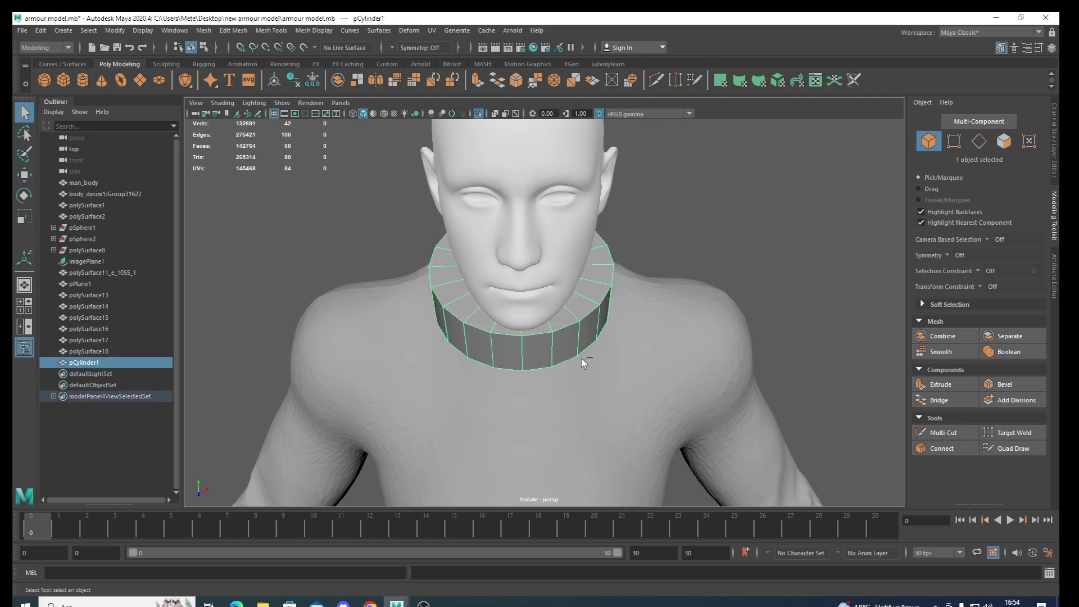
pyautogui.hotkey('ctrl', '1')
pyautogui.hotkey('ctrl', '1')
# Delete the collar's top and bottom cap faces, leaving an open tube, and show the full armour
pyautogui.keyDown('alt'); pyautogui.moveTo(525, 355); pyautogui.dragTo(518, 390); pyautogui.keyUp('alt')
pyautogui.moveTo(529, 305); pyautogui.dragTo(526, 333, button='right')
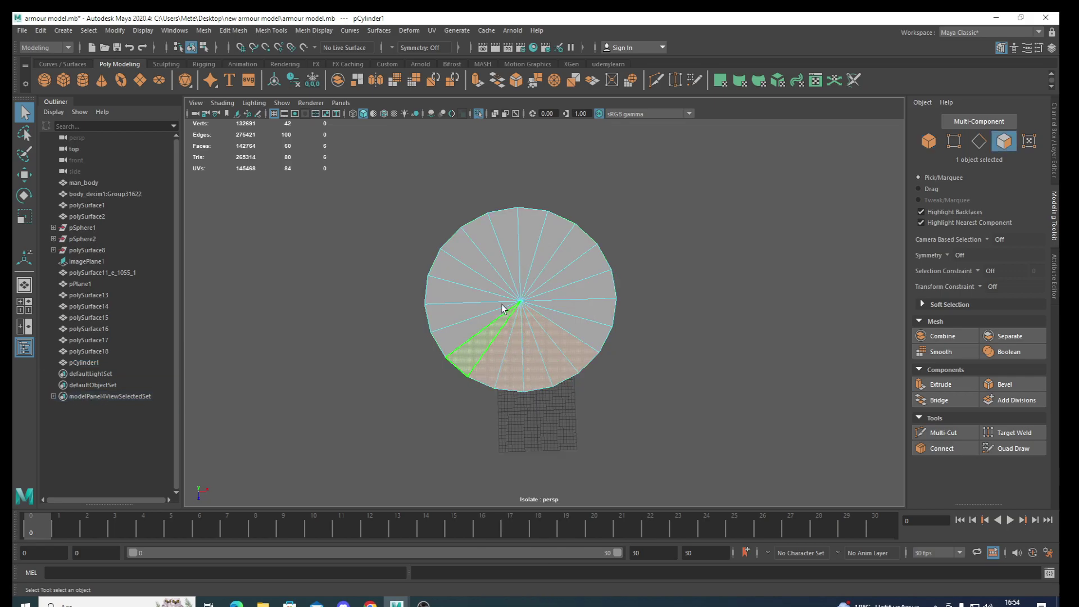
pyautogui.moveTo(550, 314); pyautogui.dragTo(549, 314)
pyautogui.moveTo(621, 482)
pyautogui.keyDown('alt'); pyautogui.mouseDown()
pyautogui.moveTo(445, 392)
pyautogui.moveTo(480, 405)
pyautogui.moveTo(543, 400)
pyautogui.moveTo(552, 424)
pyautogui.moveTo(574, 420)
pyautogui.mouseUp(); pyautogui.keyUp('alt')
pyautogui.press('Delete')
pyautogui.hotkey('ctrl', '1')
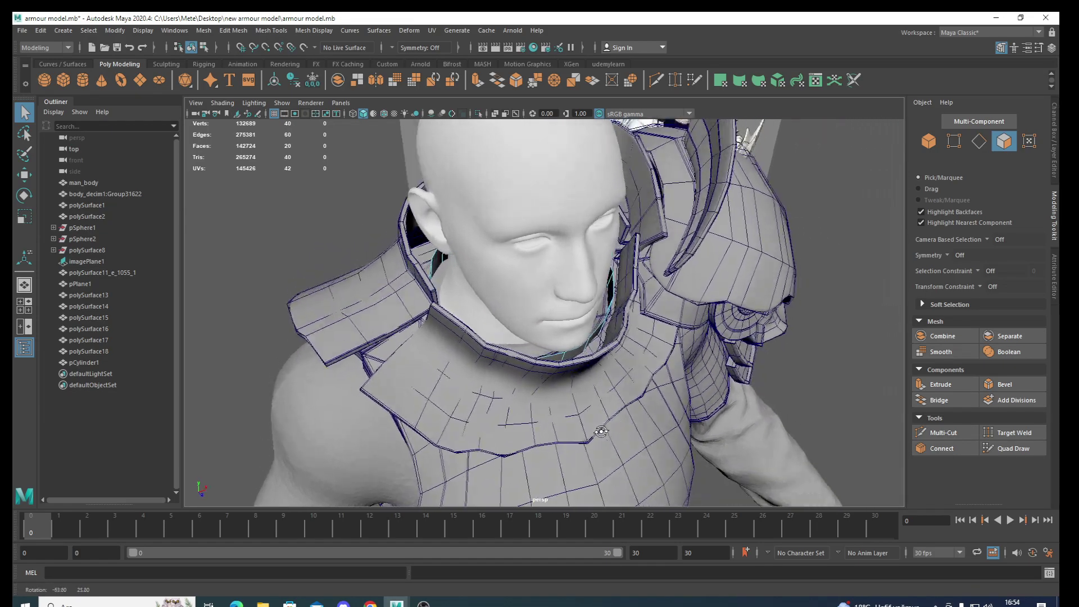
# Isolate the body, head and collar cylinder in the viewport with Ctrl+1
pyautogui.click(324, 417)
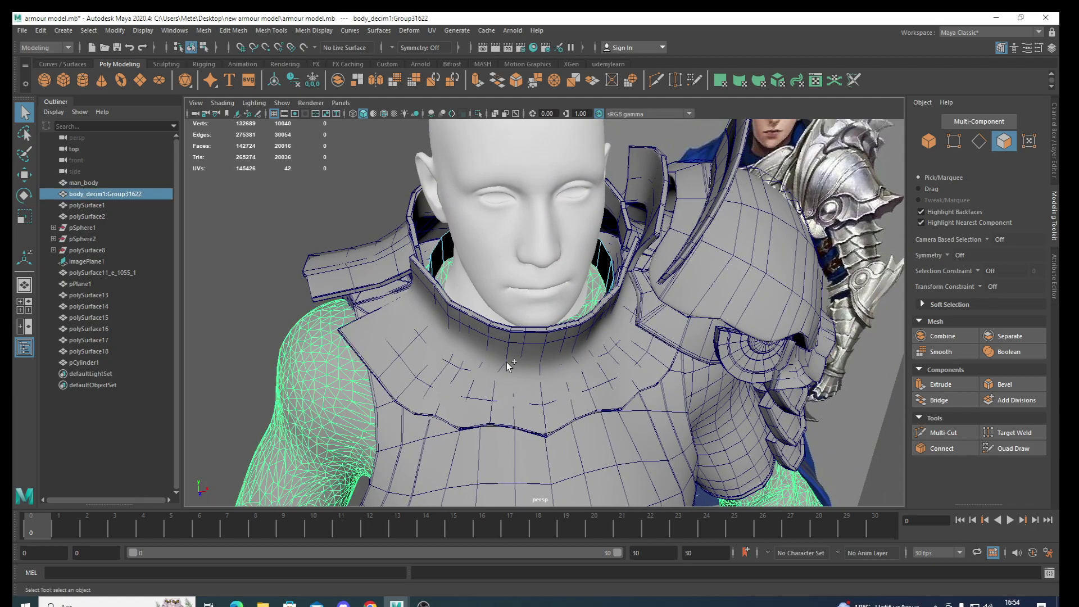
pyautogui.keyDown('shift'); pyautogui.click(515, 308); pyautogui.keyUp('shift')
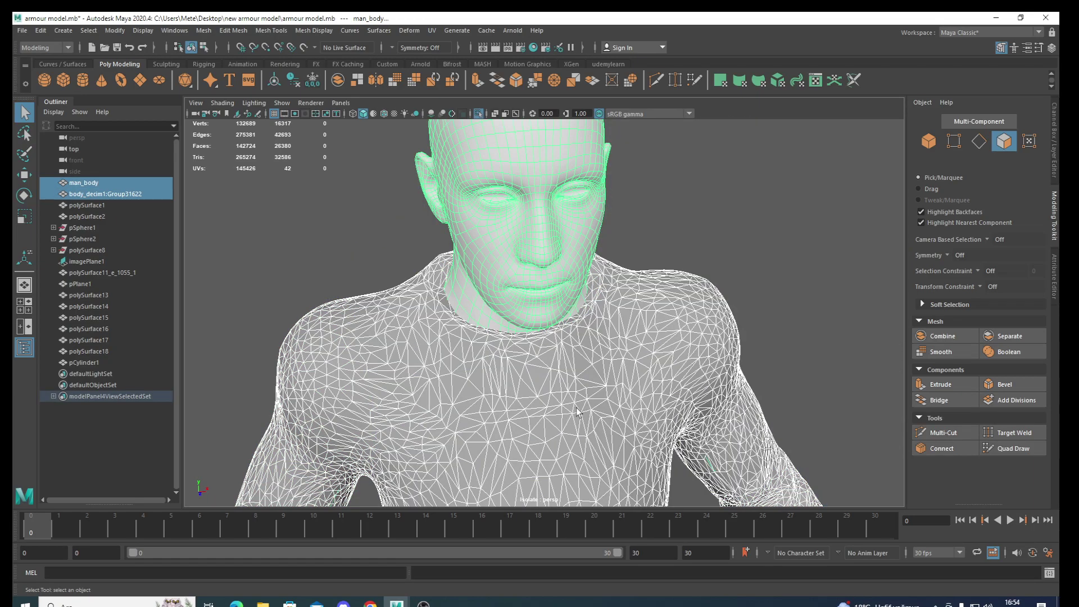
pyautogui.moveTo(442, 260); pyautogui.dragTo(495, 240, button='right')
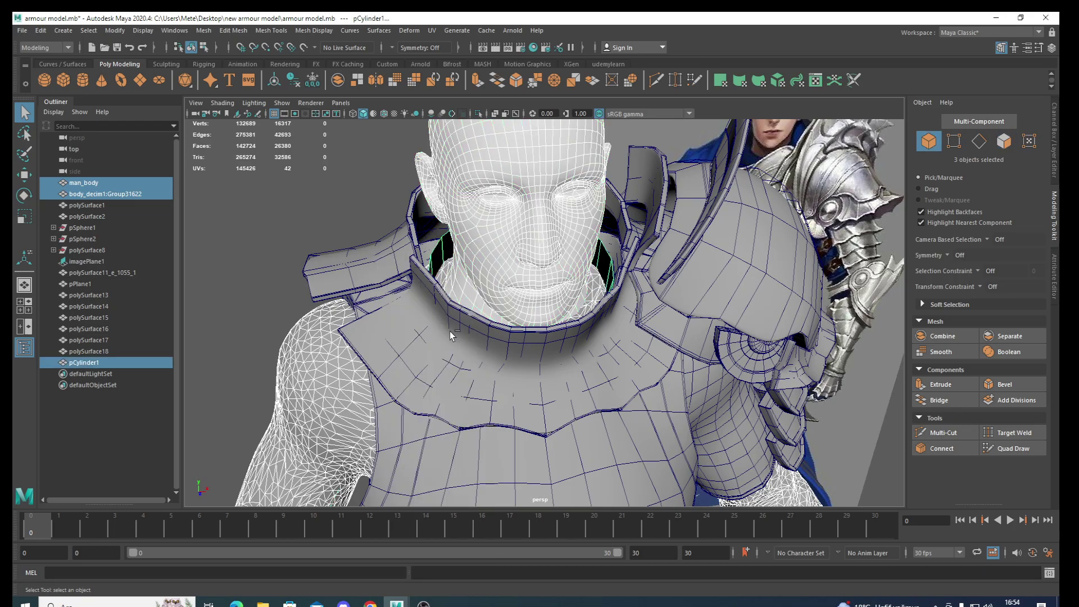
pyautogui.hotkey('ctrl', '1')
# Orbit to the rear of the neck and bring up the collar's marking menu
pyautogui.moveTo(551, 393)
pyautogui.keyDown('alt'); pyautogui.mouseDown()
pyautogui.moveTo(355, 381)
pyautogui.moveTo(509, 401)
pyautogui.moveTo(486, 394)
pyautogui.mouseUp(); pyautogui.keyUp('alt')
pyautogui.rightClick(544, 304)
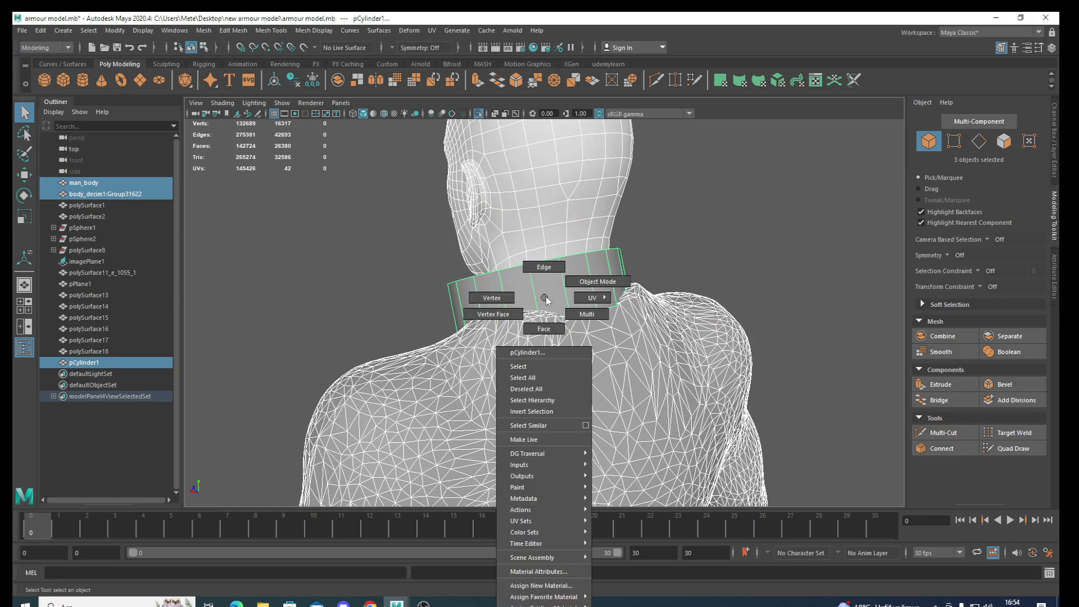
pyautogui.click(506, 314)
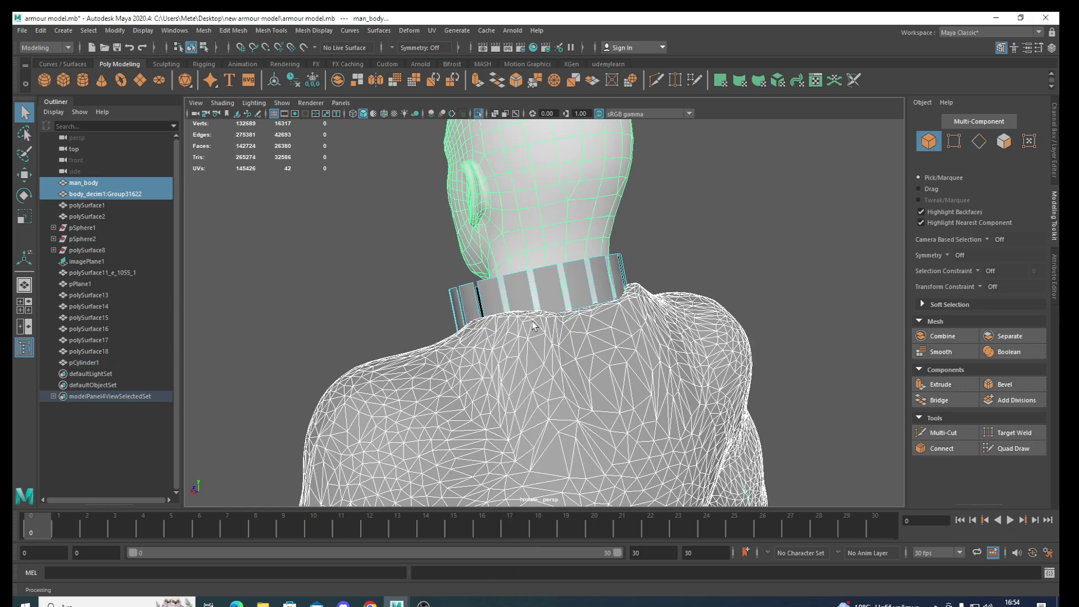
pyautogui.rightClick(528, 301)
# Put the collar in vertex mode, pick a lower-rim vertex and enable Object X symmetry
pyautogui.click(494, 304)
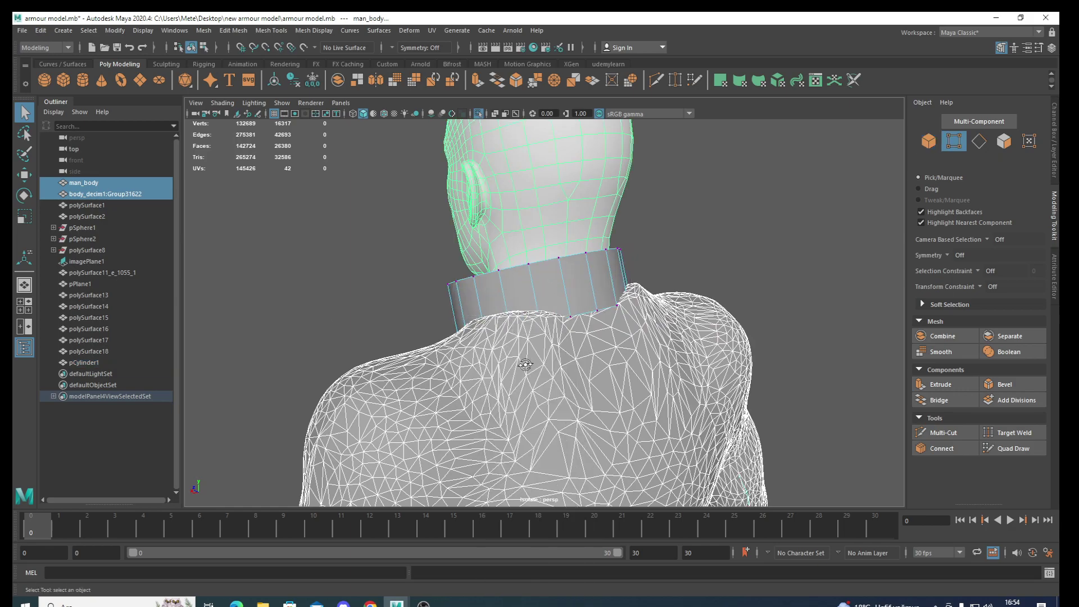
pyautogui.moveTo(523, 360)
pyautogui.keyDown('alt'); pyautogui.mouseDown()
pyautogui.moveTo(466, 376)
pyautogui.moveTo(512, 388)
pyautogui.moveTo(454, 334)
pyautogui.mouseUp(); pyautogui.keyUp('alt')
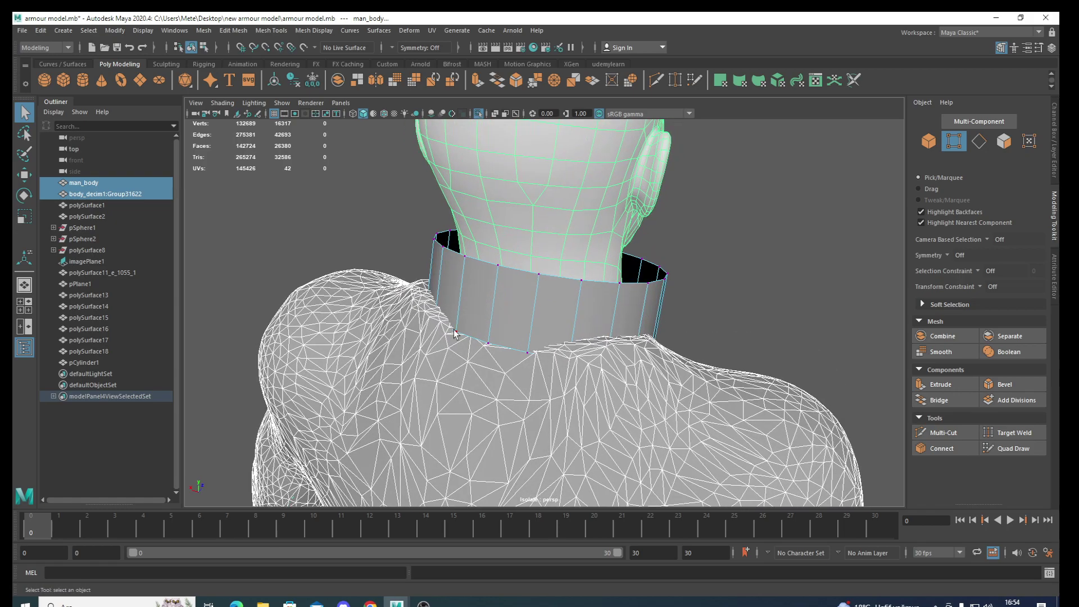
pyautogui.click(487, 342)
pyautogui.keyDown('alt'); pyautogui.moveTo(501, 393); pyautogui.dragTo(465, 343); pyautogui.keyUp('alt')
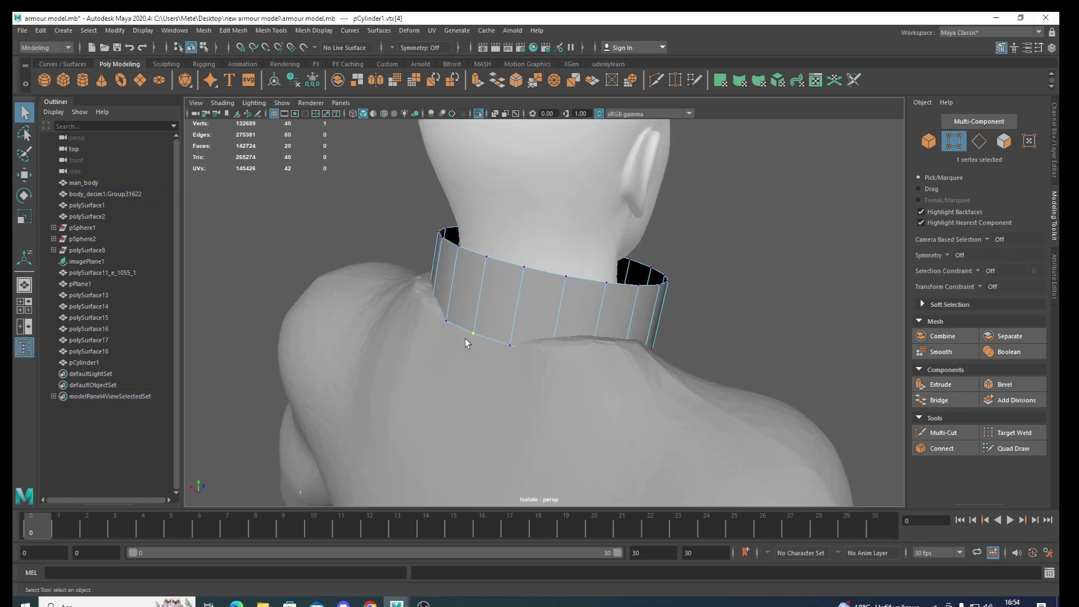
pyautogui.click(400, 48)
pyautogui.click(419, 69)
pyautogui.keyDown('alt'); pyautogui.moveTo(466, 335); pyautogui.dragTo(531, 337); pyautogui.keyUp('alt')
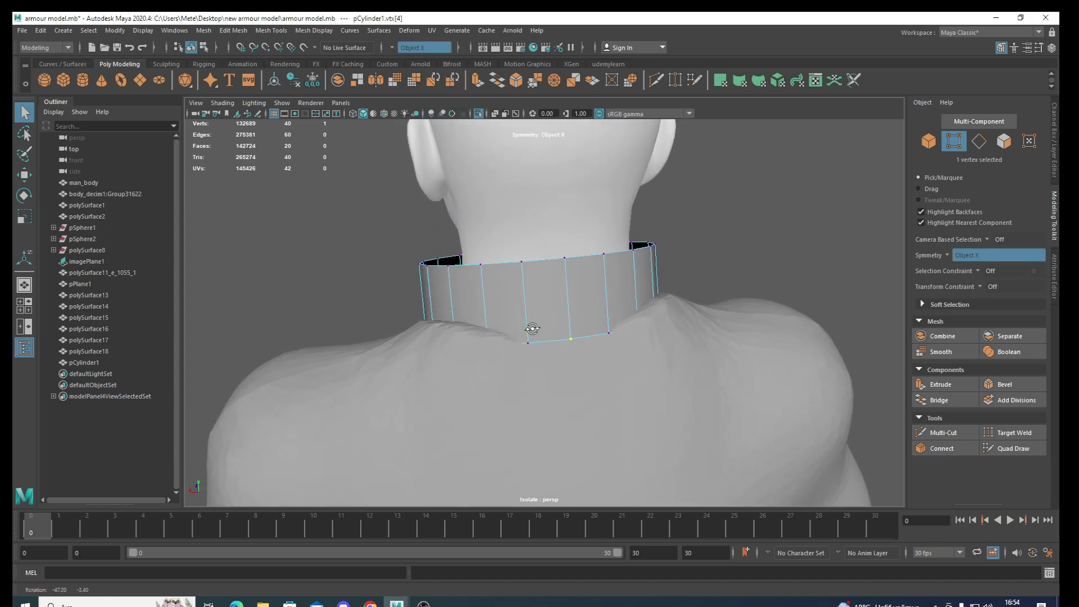
# With the Move tool, shift and raise the selected lower-rim vertices
pyautogui.press('w')
pyautogui.moveTo(603, 378)
pyautogui.keyDown('alt'); pyautogui.mouseDown()
pyautogui.moveTo(648, 393)
pyautogui.moveTo(691, 510)
pyautogui.moveTo(674, 293)
pyautogui.moveTo(675, 303)
pyautogui.mouseUp(); pyautogui.keyUp('alt')
pyautogui.moveTo(674, 304)
pyautogui.keyDown('alt'); pyautogui.mouseDown()
pyautogui.moveTo(657, 386)
pyautogui.moveTo(710, 352)
pyautogui.moveTo(691, 398)
pyautogui.moveTo(676, 307)
pyautogui.mouseUp(); pyautogui.keyUp('alt')
pyautogui.keyDown('shift'); pyautogui.click(695, 318); pyautogui.keyUp('shift')
pyautogui.keyDown('alt'); pyautogui.moveTo(633, 379); pyautogui.dragTo(505, 383); pyautogui.keyUp('alt')
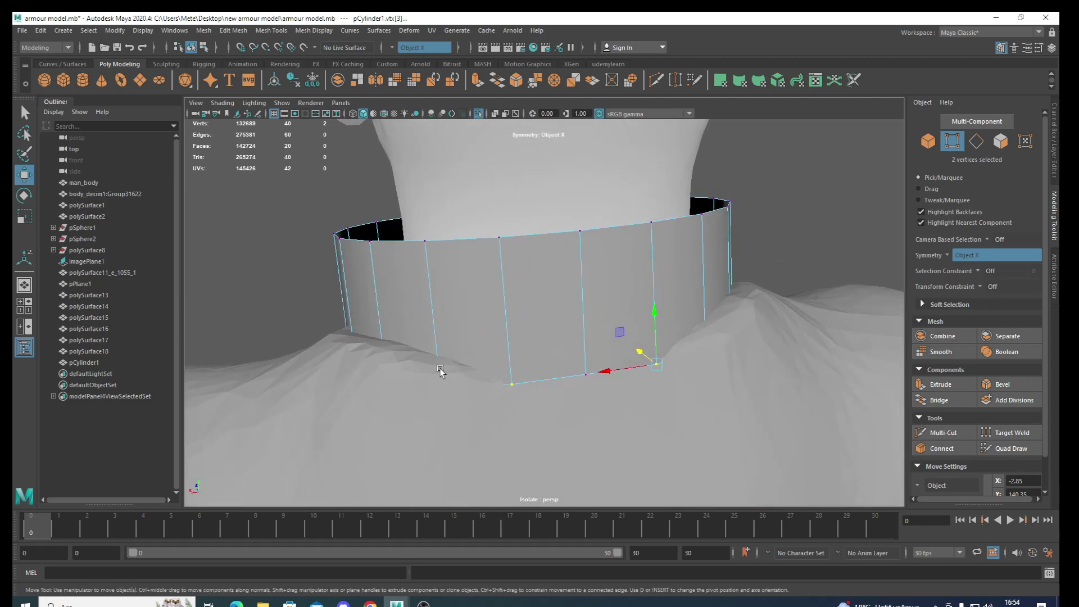
pyautogui.moveTo(441, 371)
pyautogui.keyDown('alt'); pyautogui.mouseDown()
pyautogui.moveTo(441, 434)
pyautogui.moveTo(378, 381)
pyautogui.moveTo(338, 389)
pyautogui.mouseUp(); pyautogui.keyUp('alt')
pyautogui.moveTo(366, 434)
pyautogui.keyDown('alt'); pyautogui.mouseDown()
pyautogui.moveTo(465, 440)
pyautogui.moveTo(667, 417)
pyautogui.moveTo(637, 406)
pyautogui.mouseUp(); pyautogui.keyUp('alt')
pyautogui.moveTo(638, 363); pyautogui.dragTo(633, 342)
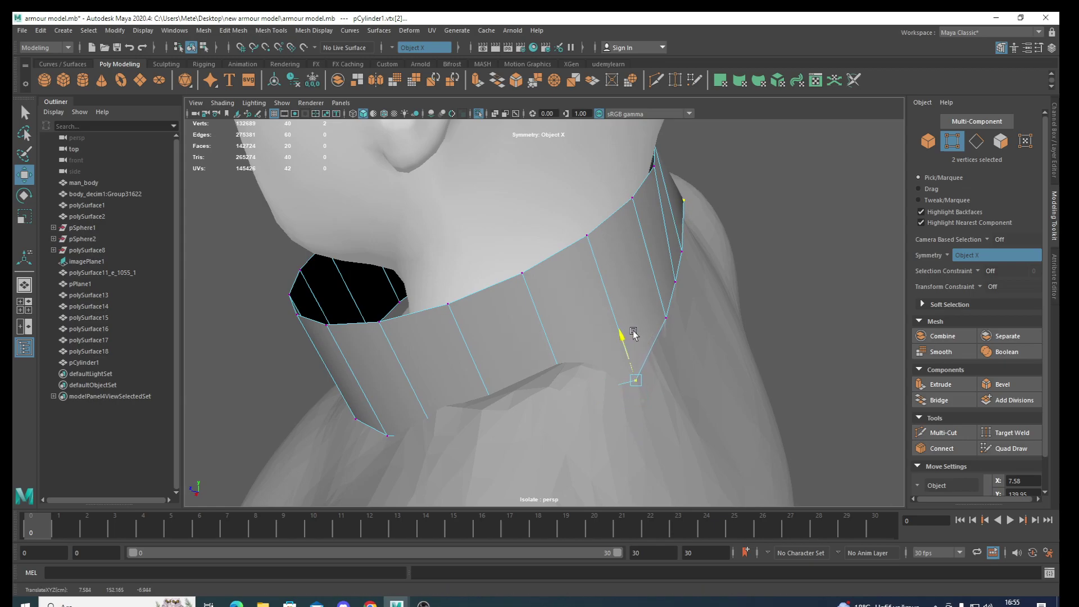
# Slide further lower-edge vertices sideways so the collar fits the neck
pyautogui.click(579, 392)
pyautogui.moveTo(572, 388)
pyautogui.keyDown('alt'); pyautogui.mouseDown()
pyautogui.moveTo(518, 446)
pyautogui.moveTo(422, 419)
pyautogui.moveTo(399, 382)
pyautogui.moveTo(400, 348)
pyautogui.mouseUp(); pyautogui.keyUp('alt')
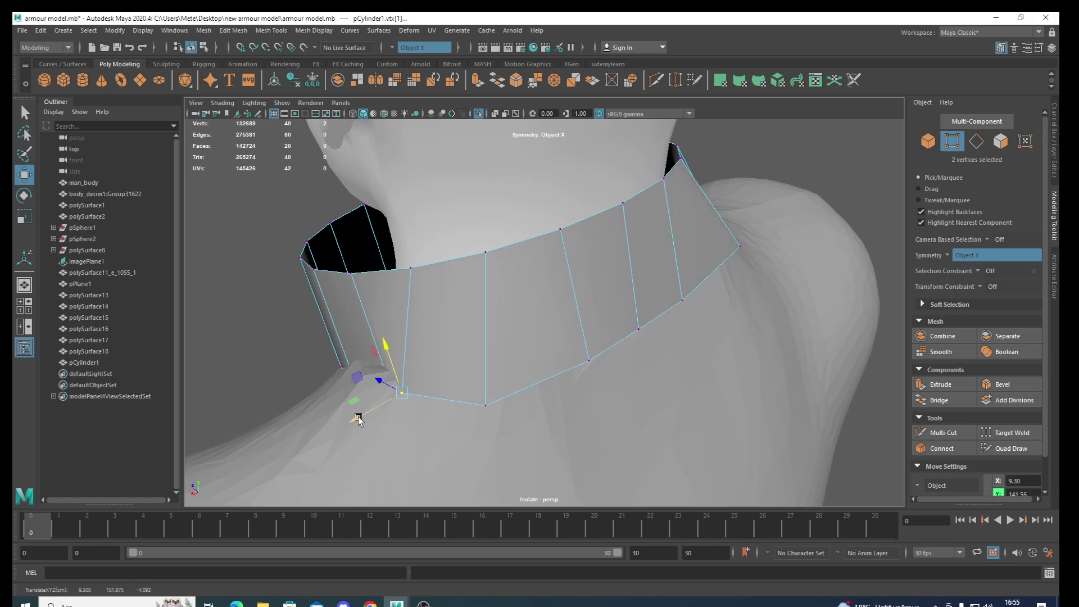
pyautogui.moveTo(358, 420); pyautogui.dragTo(361, 414)
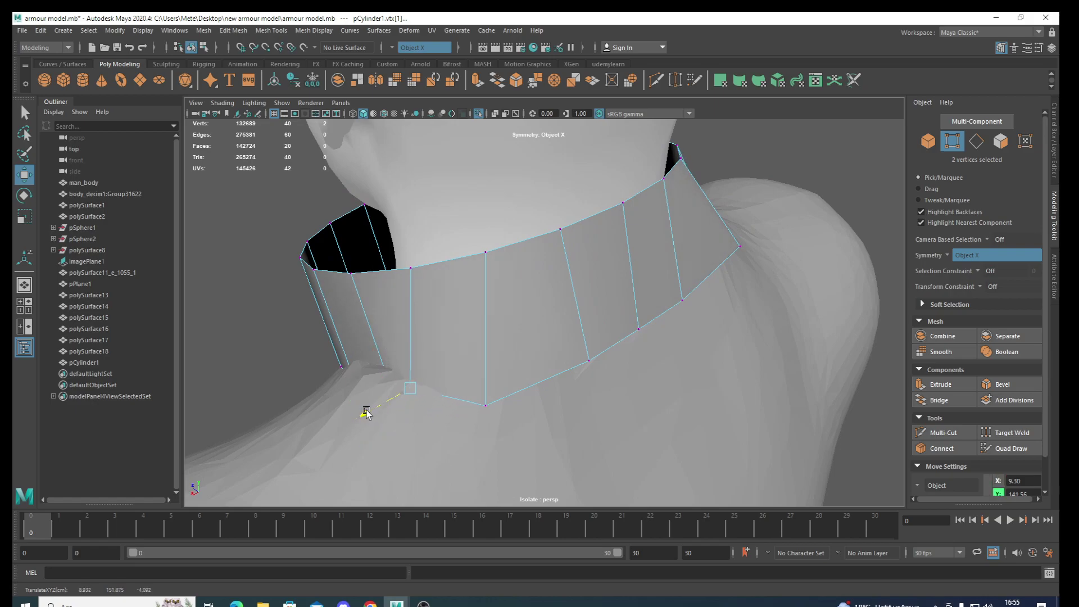
pyautogui.click(484, 403)
pyautogui.moveTo(484, 406)
pyautogui.keyDown('alt'); pyautogui.mouseDown()
pyautogui.moveTo(568, 414)
pyautogui.moveTo(558, 404)
pyautogui.mouseUp(); pyautogui.keyUp('alt')
# Pull another vertex toward the neck and raise the collar's front vertex slightly
pyautogui.click(660, 336)
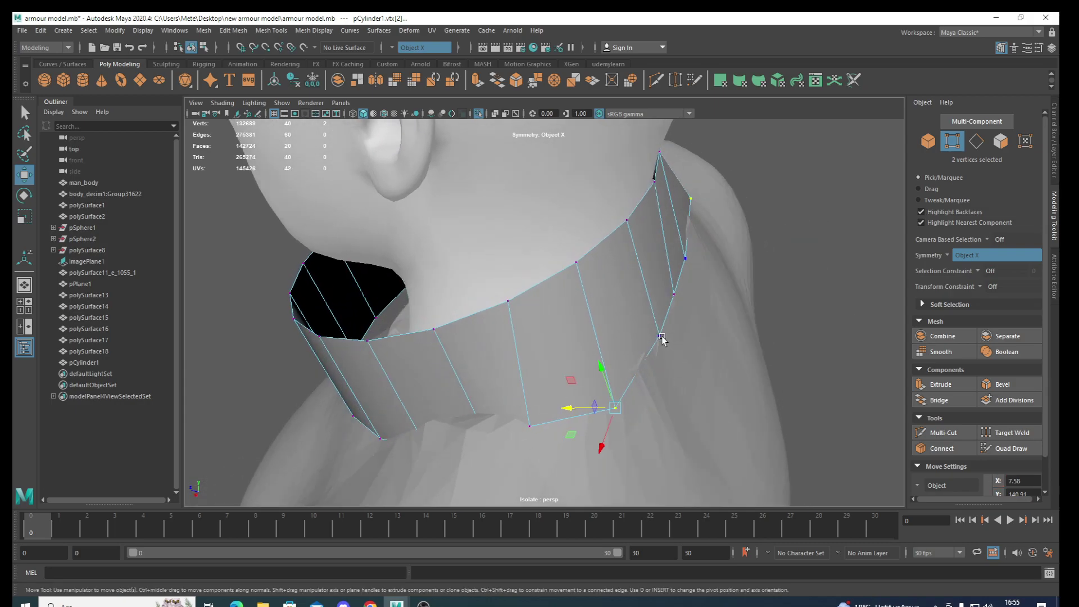
pyautogui.moveTo(633, 343); pyautogui.dragTo(623, 344)
pyautogui.keyDown('alt'); pyautogui.moveTo(574, 433); pyautogui.dragTo(559, 393); pyautogui.keyUp('alt')
pyautogui.click(556, 397)
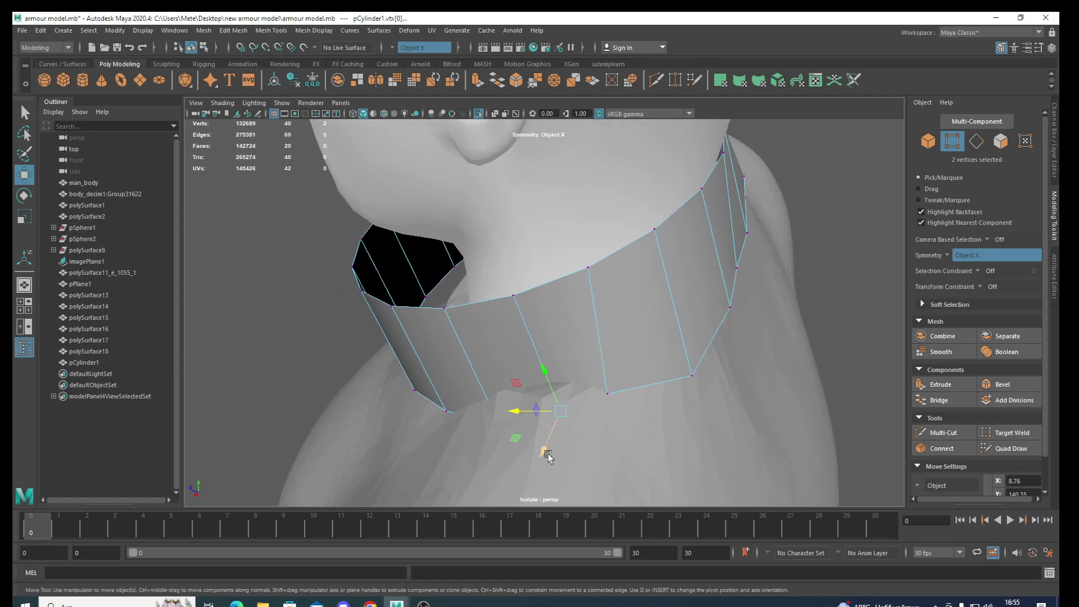
pyautogui.keyDown('alt'); pyautogui.moveTo(549, 450); pyautogui.dragTo(468, 454); pyautogui.keyUp('alt')
pyautogui.moveTo(411, 337)
pyautogui.mouseDown()
pyautogui.moveTo(398, 344)
pyautogui.moveTo(376, 312)
pyautogui.moveTo(674, 351)
pyautogui.moveTo(723, 272)
pyautogui.moveTo(713, 247)
pyautogui.moveTo(770, 274)
pyautogui.moveTo(808, 378)
pyautogui.moveTo(723, 379)
pyautogui.moveTo(621, 407)
pyautogui.moveTo(581, 327)
pyautogui.mouseUp()
# Make the body mesh live and start Quad Draw on the selected collar
pyautogui.moveTo(583, 325); pyautogui.dragTo(626, 284, button='right')
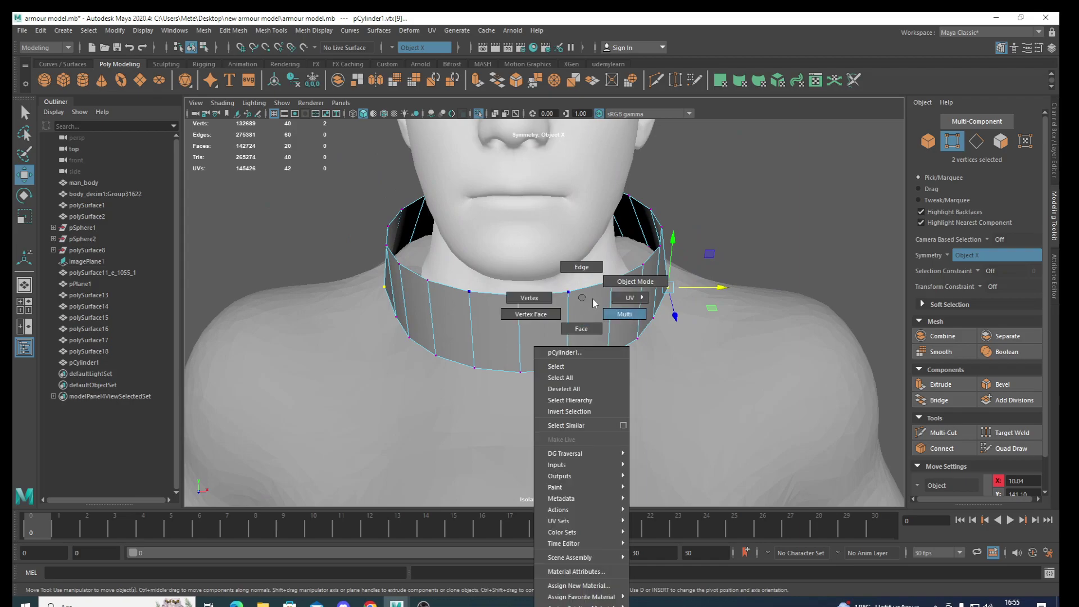
pyautogui.click(611, 418)
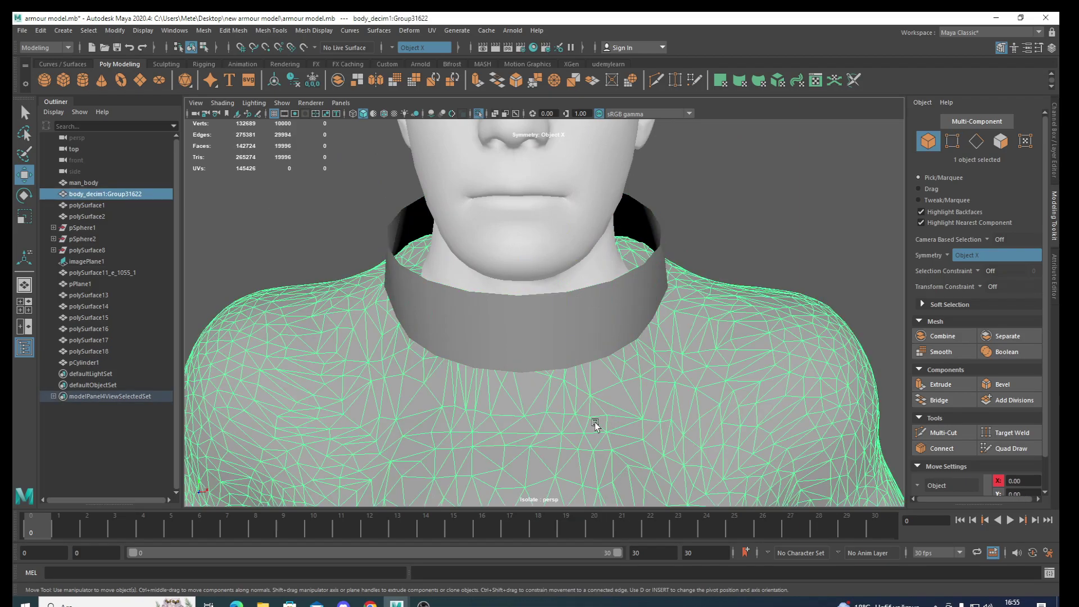
pyautogui.click(302, 50)
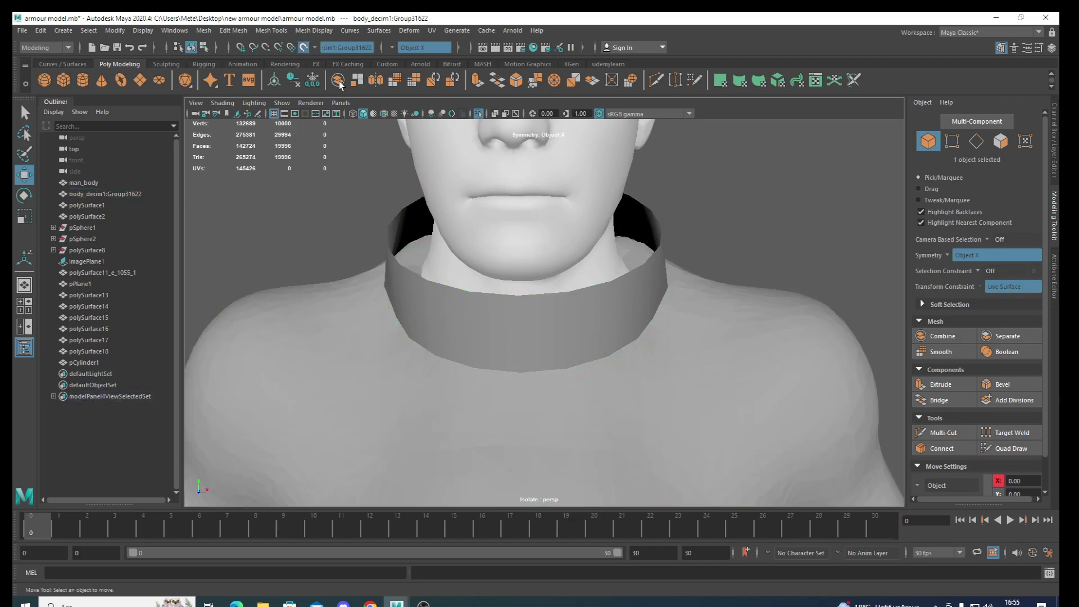
pyautogui.click(531, 309)
pyautogui.click(985, 448)
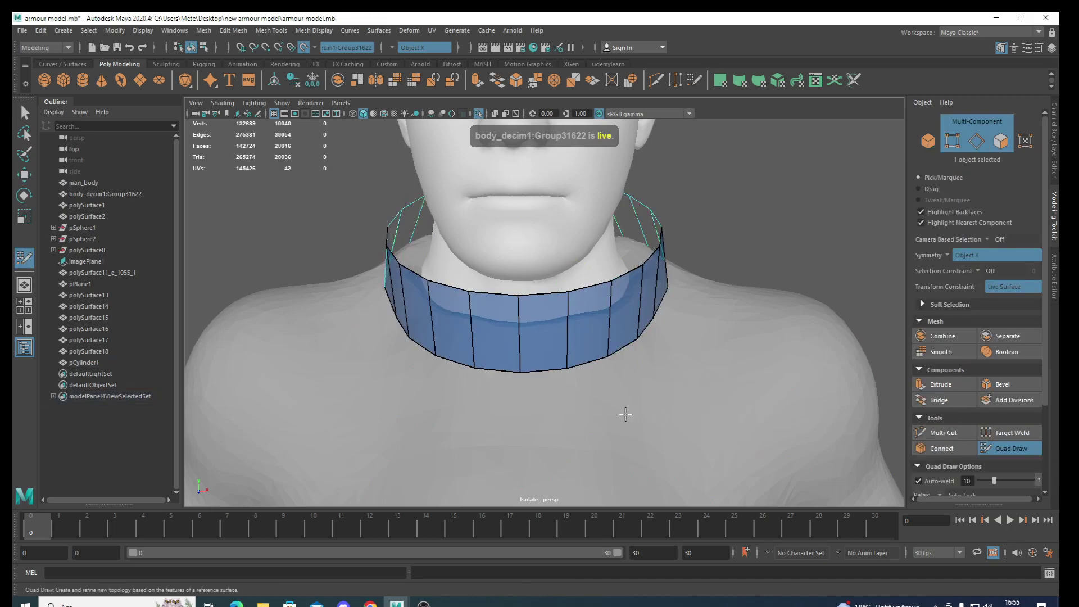
# Place points on the chest and fill the first quad strip below the collar front
pyautogui.keyDown('alt'); pyautogui.moveTo(622, 410); pyautogui.dragTo(536, 349, button='middle'); pyautogui.keyUp('alt')
pyautogui.click(568, 353)
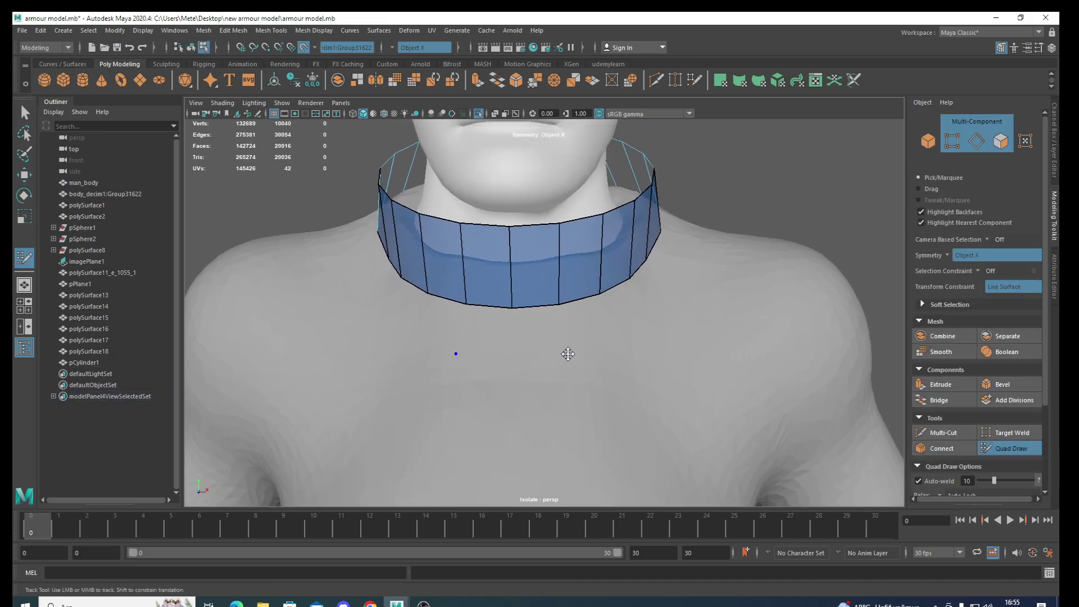
pyautogui.keyDown('shift'); pyautogui.click(537, 343); pyautogui.keyUp('shift')
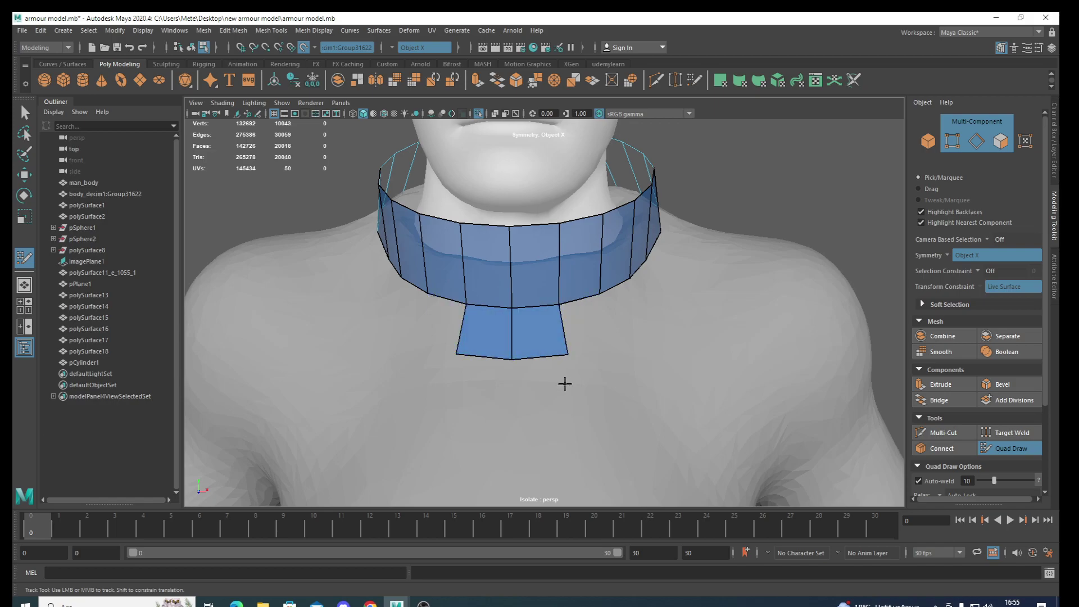
pyautogui.keyDown('alt'); pyautogui.moveTo(563, 386); pyautogui.dragTo(553, 358); pyautogui.keyUp('alt')
pyautogui.keyDown('shift'); pyautogui.click(553, 335); pyautogui.keyUp('shift')
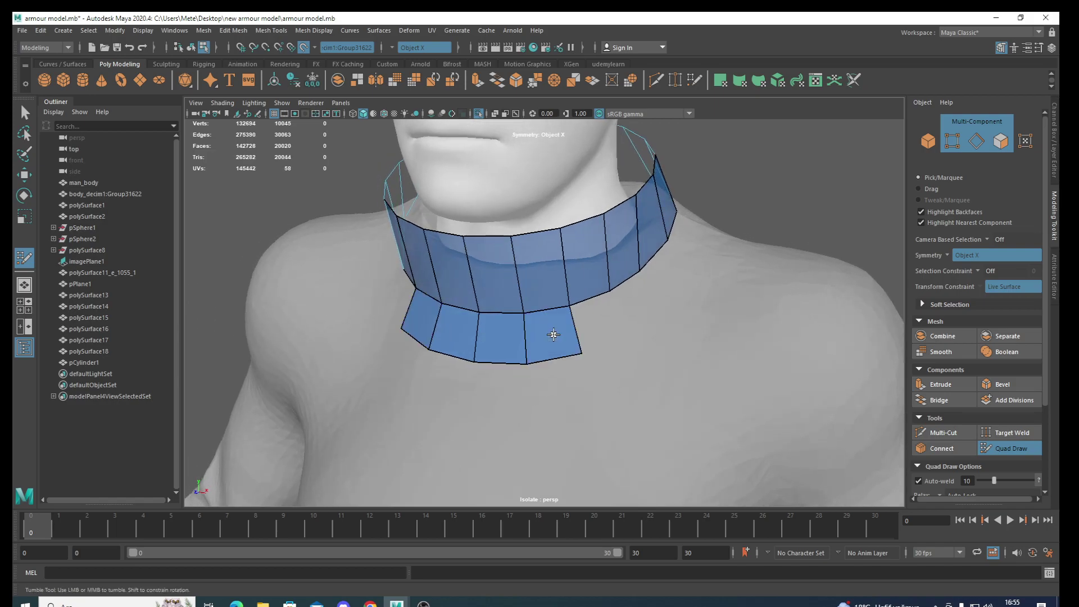
pyautogui.keyDown('shift'); pyautogui.click(601, 325); pyautogui.keyUp('shift')
pyautogui.moveTo(645, 364)
pyautogui.keyDown('alt'); pyautogui.mouseDown()
pyautogui.moveTo(614, 381)
pyautogui.moveTo(623, 368)
pyautogui.moveTo(621, 389)
pyautogui.moveTo(583, 419)
pyautogui.moveTo(562, 420)
pyautogui.mouseUp(); pyautogui.keyUp('alt')
pyautogui.keyDown('shift'); pyautogui.click(625, 328); pyautogui.keyUp('shift')
# Fill quads along the collar's bottom edge to the shoulder flap and tweak a band vertex
pyautogui.keyDown('shift'); pyautogui.click(624, 355); pyautogui.keyUp('shift')
pyautogui.keyDown('shift'); pyautogui.click(611, 385); pyautogui.keyUp('shift')
pyautogui.keyDown('shift'); pyautogui.click(573, 408); pyautogui.keyUp('shift')
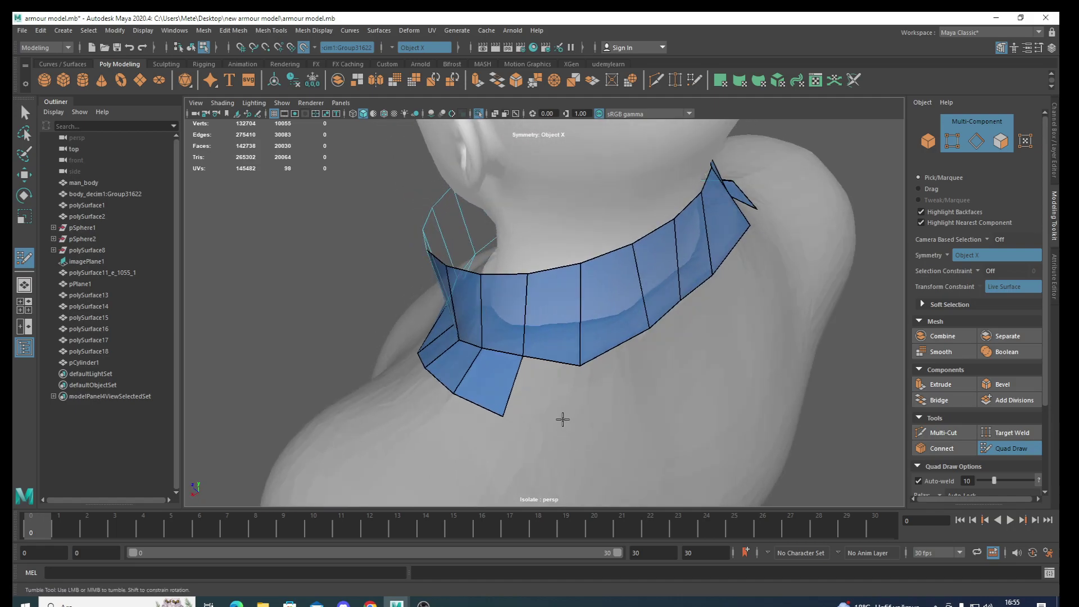
pyautogui.keyDown('shift'); pyautogui.click(574, 403); pyautogui.keyUp('shift')
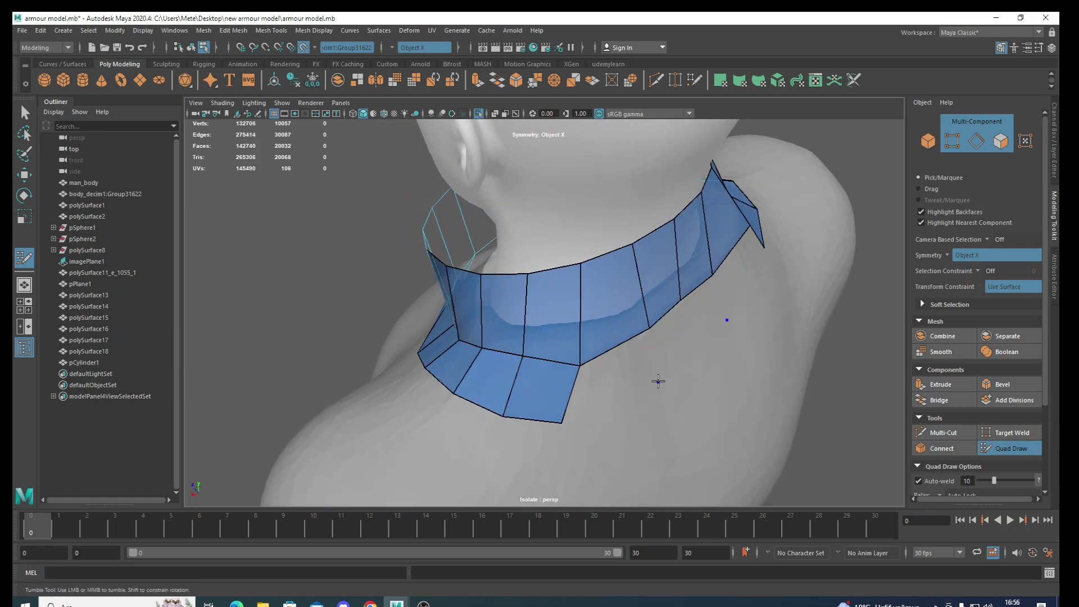
pyautogui.keyDown('shift'); pyautogui.click(614, 382); pyautogui.keyUp('shift')
pyautogui.keyDown('alt'); pyautogui.moveTo(614, 382); pyautogui.dragTo(642, 403); pyautogui.keyUp('alt')
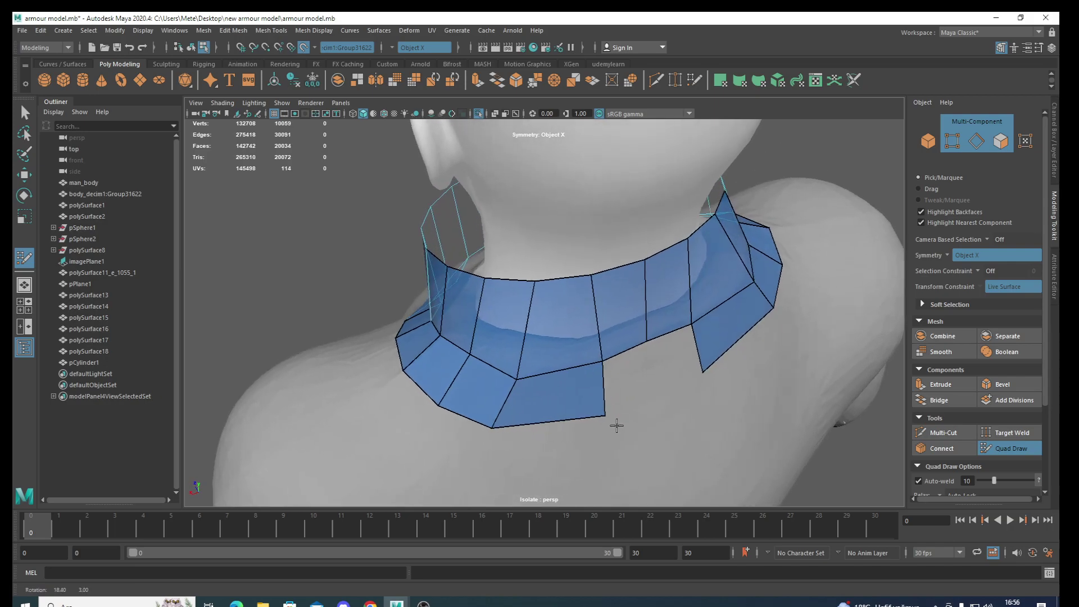
pyautogui.keyDown('shift'); pyautogui.click(631, 396); pyautogui.keyUp('shift')
pyautogui.keyDown('alt'); pyautogui.moveTo(643, 405); pyautogui.dragTo(614, 437); pyautogui.keyUp('alt')
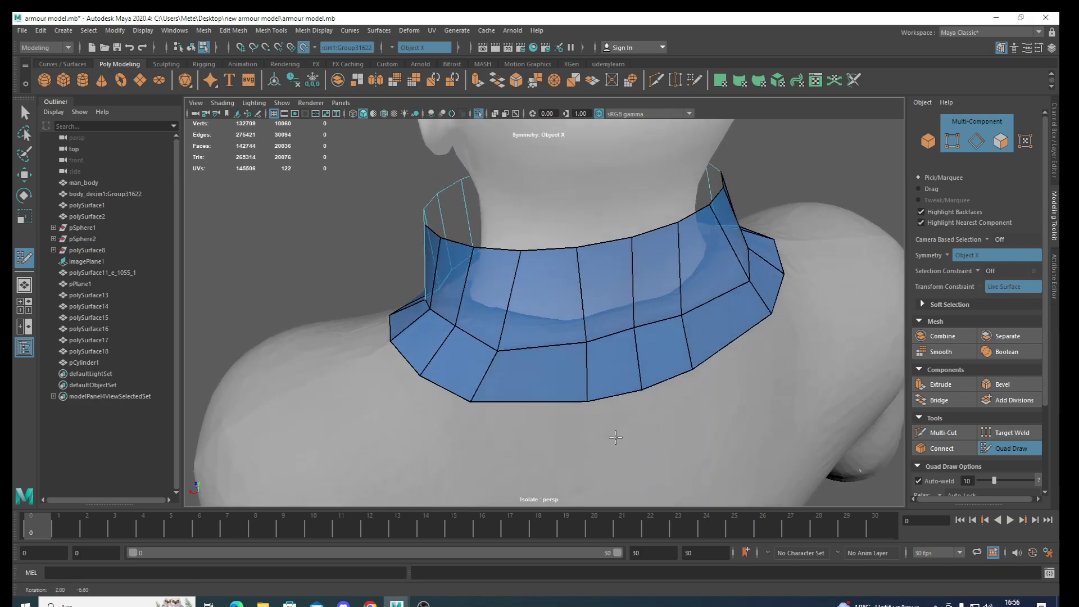
pyautogui.moveTo(498, 344); pyautogui.dragTo(501, 341)
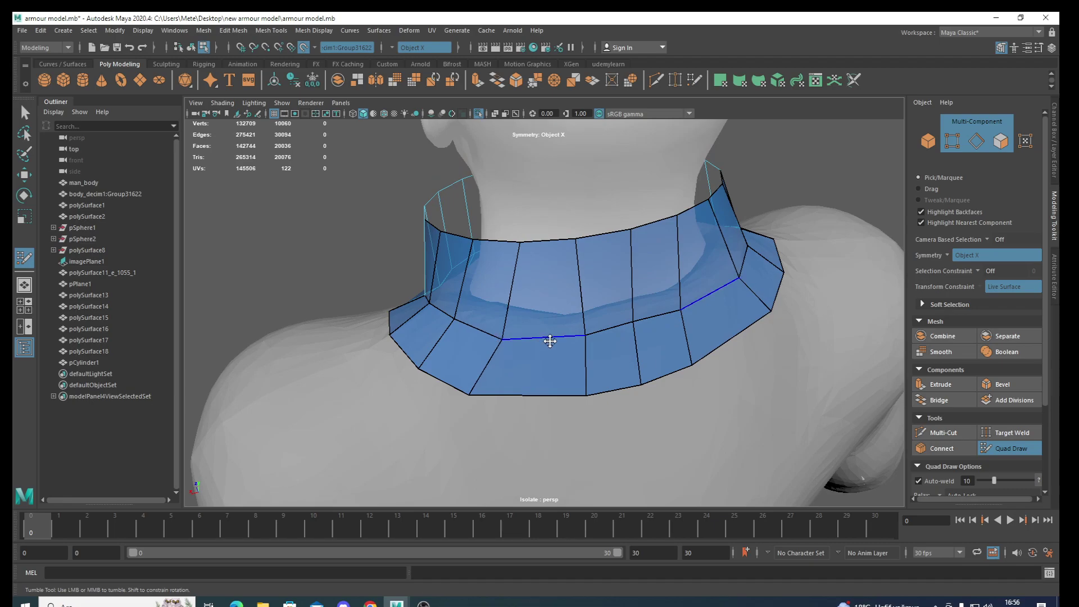
# Extend the band's bottom edges into two strips hanging over the chest, filling between them
pyautogui.moveTo(575, 339)
pyautogui.keyDown('alt'); pyautogui.mouseDown()
pyautogui.moveTo(525, 404)
pyautogui.moveTo(532, 411)
pyautogui.moveTo(313, 405)
pyautogui.moveTo(328, 399)
pyautogui.mouseUp(); pyautogui.keyUp('alt')
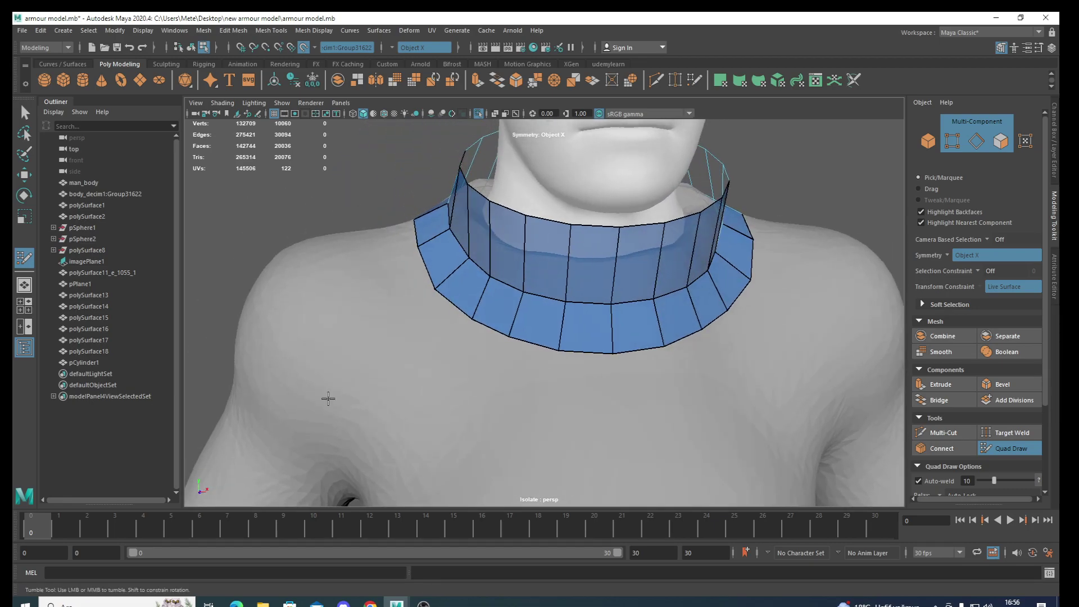
pyautogui.click(532, 349)
pyautogui.hotkey('ctrl', 'e')
pyautogui.moveTo(532, 349)
pyautogui.mouseDown()
pyautogui.moveTo(538, 396)
pyautogui.moveTo(552, 393)
pyautogui.mouseUp()
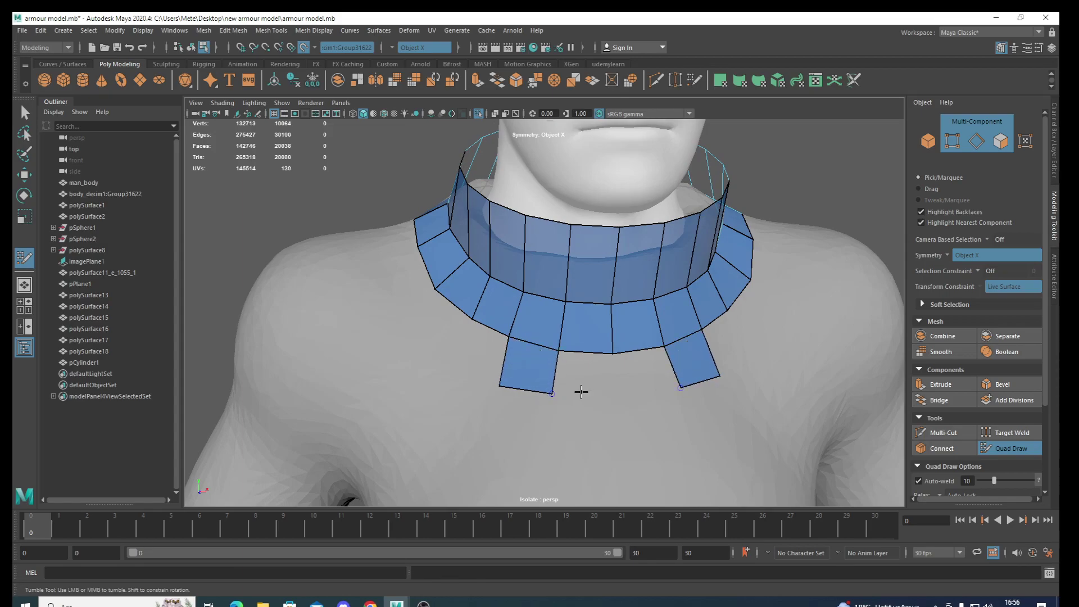
pyautogui.keyDown('shift'); pyautogui.click(579, 374); pyautogui.keyUp('shift')
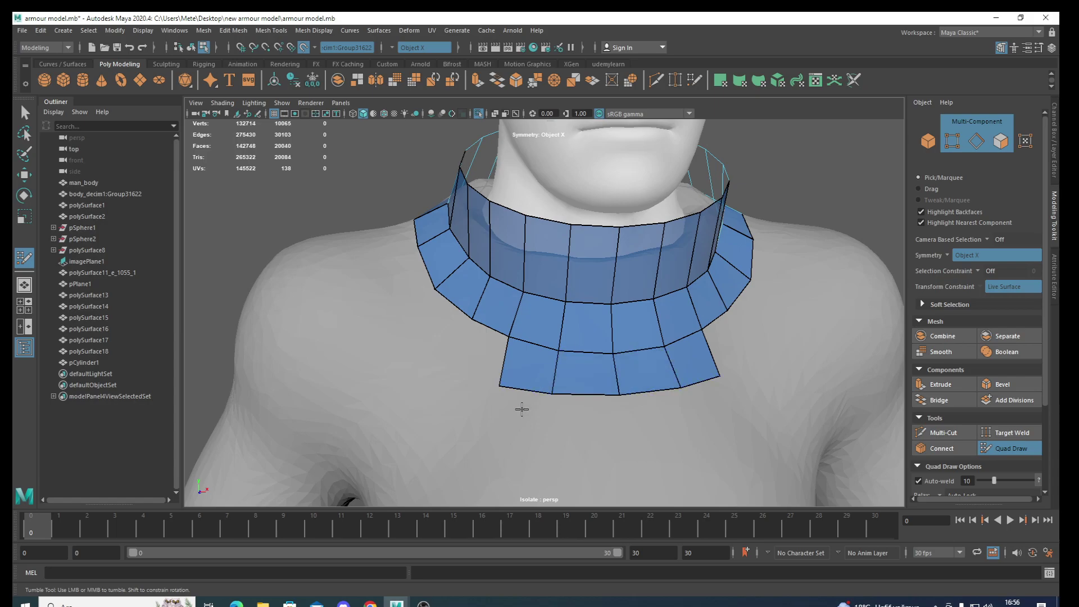
# Fill the gaps beside the hanging strip and along the collar's side
pyautogui.keyDown('alt'); pyautogui.moveTo(522, 408); pyautogui.dragTo(542, 427); pyautogui.keyUp('alt')
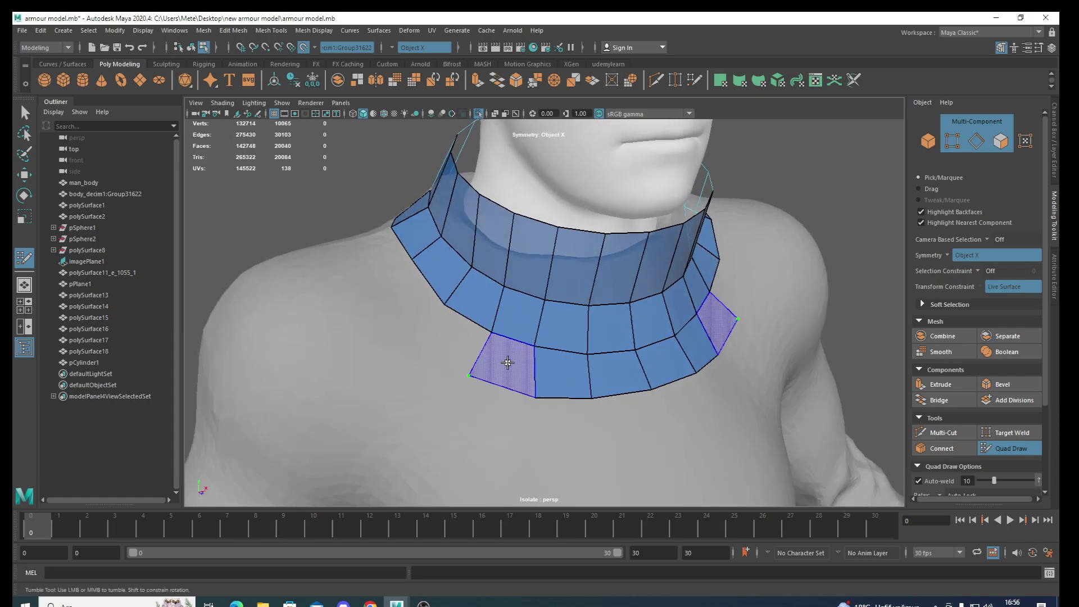
pyautogui.keyDown('shift'); pyautogui.click(507, 363); pyautogui.keyUp('shift')
pyautogui.moveTo(474, 405)
pyautogui.keyDown('alt'); pyautogui.mouseDown()
pyautogui.moveTo(489, 416)
pyautogui.moveTo(496, 391)
pyautogui.mouseUp(); pyautogui.keyUp('alt')
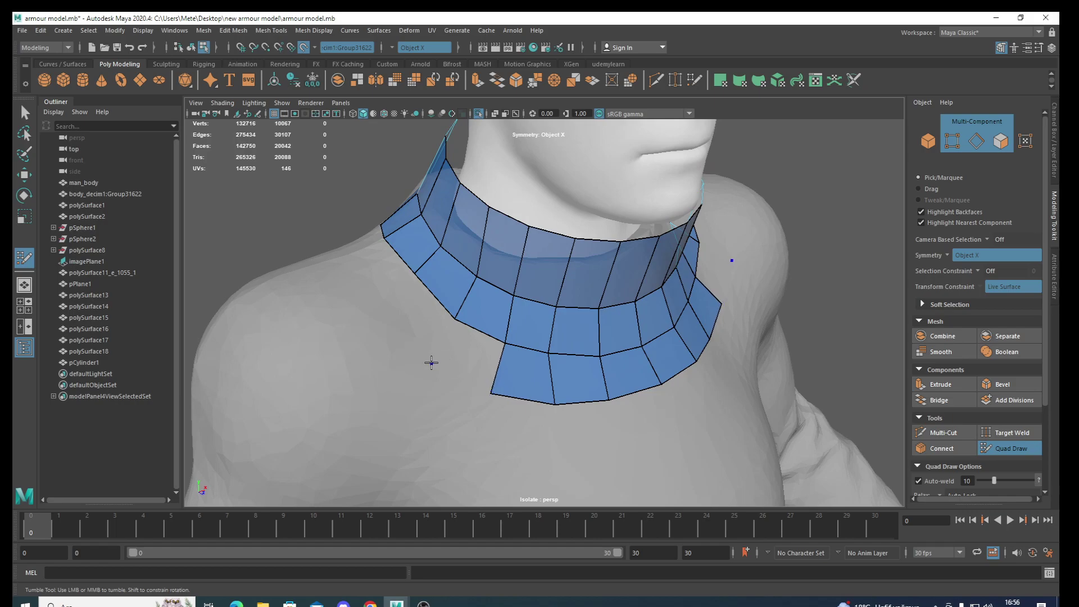
pyautogui.keyDown('shift'); pyautogui.click(467, 357); pyautogui.keyUp('shift')
pyautogui.keyDown('alt'); pyautogui.moveTo(468, 357); pyautogui.dragTo(449, 378); pyautogui.keyUp('alt')
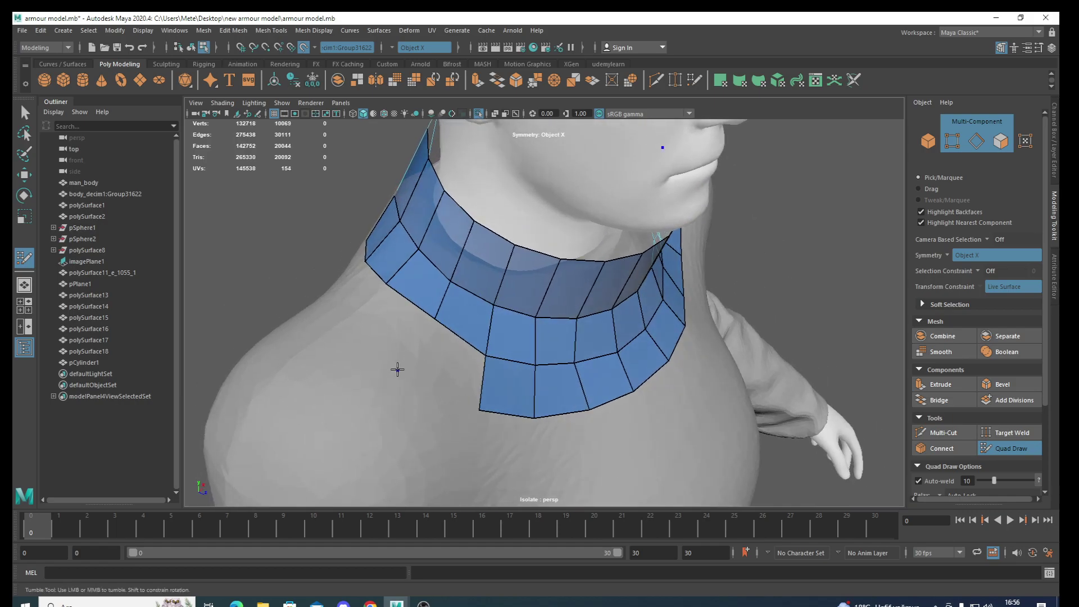
pyautogui.keyDown('shift'); pyautogui.click(434, 360); pyautogui.keyUp('shift')
# Fill the remaining quads below the collar band and lower strip toward the shoulder
pyautogui.keyDown('alt'); pyautogui.moveTo(399, 397); pyautogui.dragTo(516, 460); pyautogui.keyUp('alt')
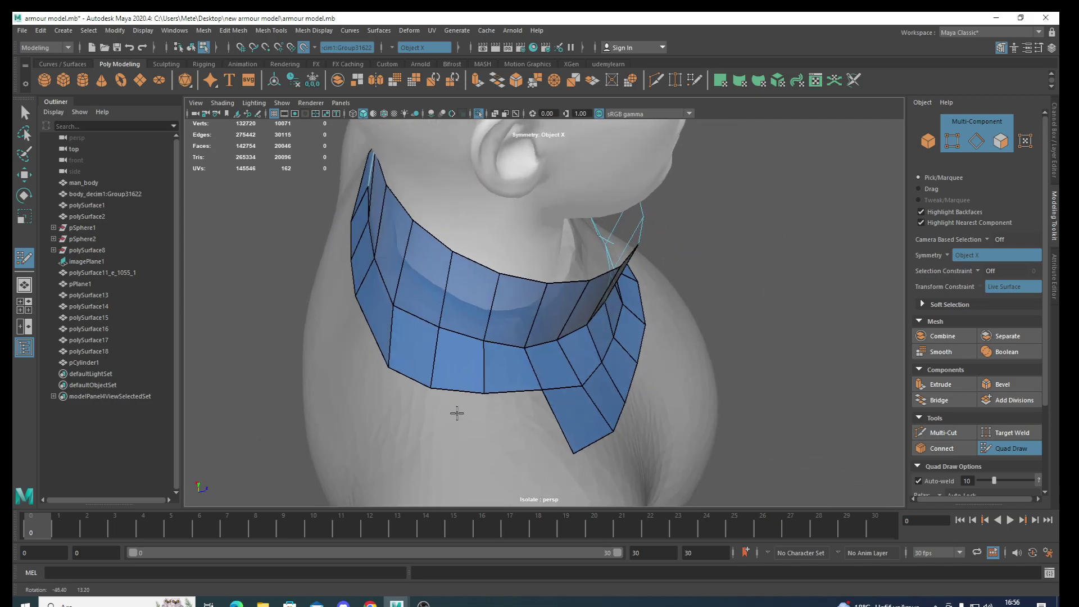
pyautogui.keyDown('shift'); pyautogui.click(517, 460); pyautogui.keyUp('shift')
pyautogui.keyDown('alt'); pyautogui.moveTo(470, 463); pyautogui.dragTo(543, 427, button='middle'); pyautogui.keyUp('alt')
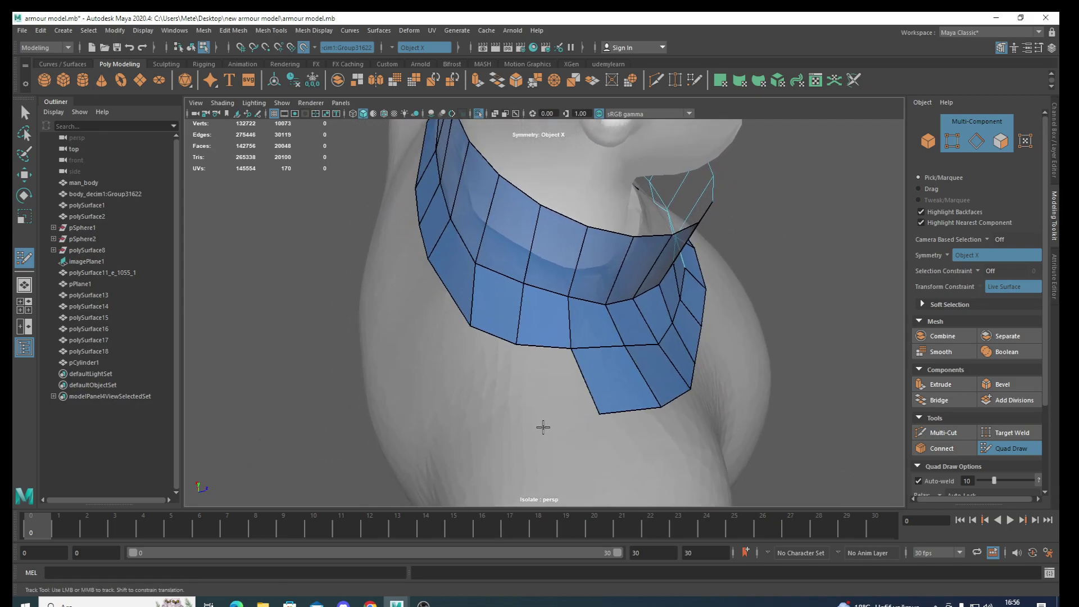
pyautogui.keyDown('shift'); pyautogui.click(537, 388); pyautogui.keyUp('shift')
pyautogui.keyDown('alt'); pyautogui.moveTo(539, 387); pyautogui.dragTo(613, 385); pyautogui.keyUp('alt')
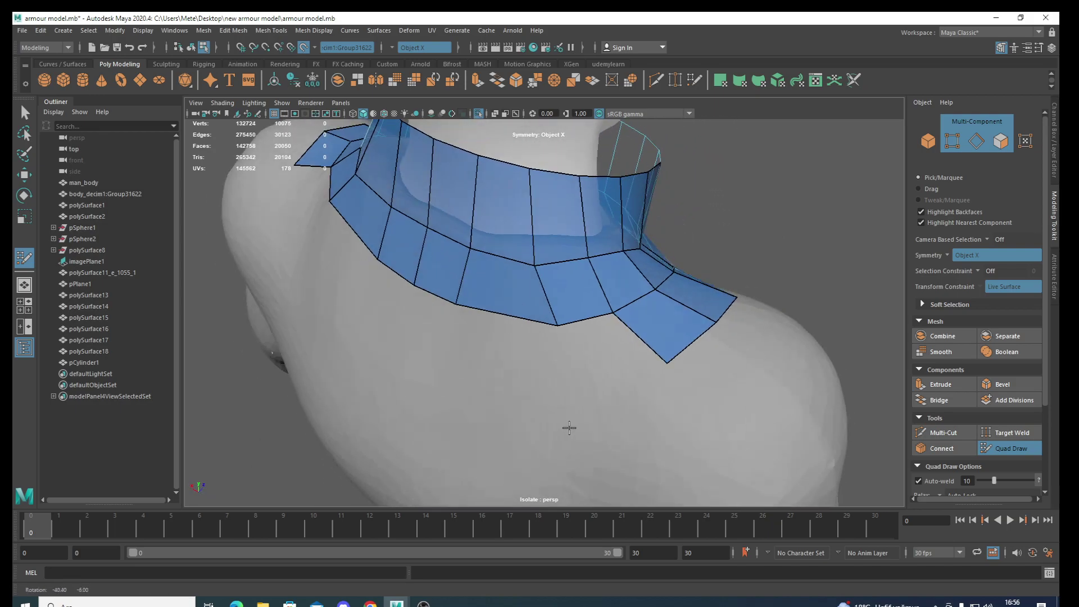
# Fill the remaining quads below the collar centre, undo the stray top quads, and return to object selection
pyautogui.keyDown('shift'); pyautogui.click(597, 380); pyautogui.keyUp('shift')
pyautogui.moveTo(597, 381)
pyautogui.keyDown('alt'); pyautogui.mouseDown()
pyautogui.moveTo(547, 415)
pyautogui.moveTo(543, 371)
pyautogui.mouseUp(); pyautogui.keyUp('alt')
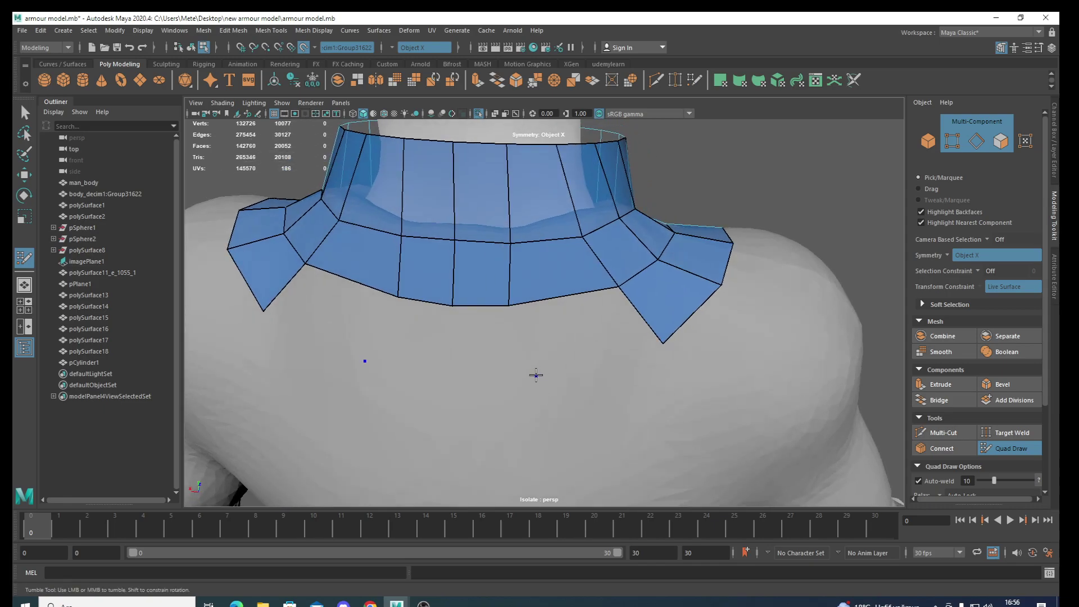
pyautogui.keyDown('shift'); pyautogui.click(562, 340); pyautogui.keyUp('shift')
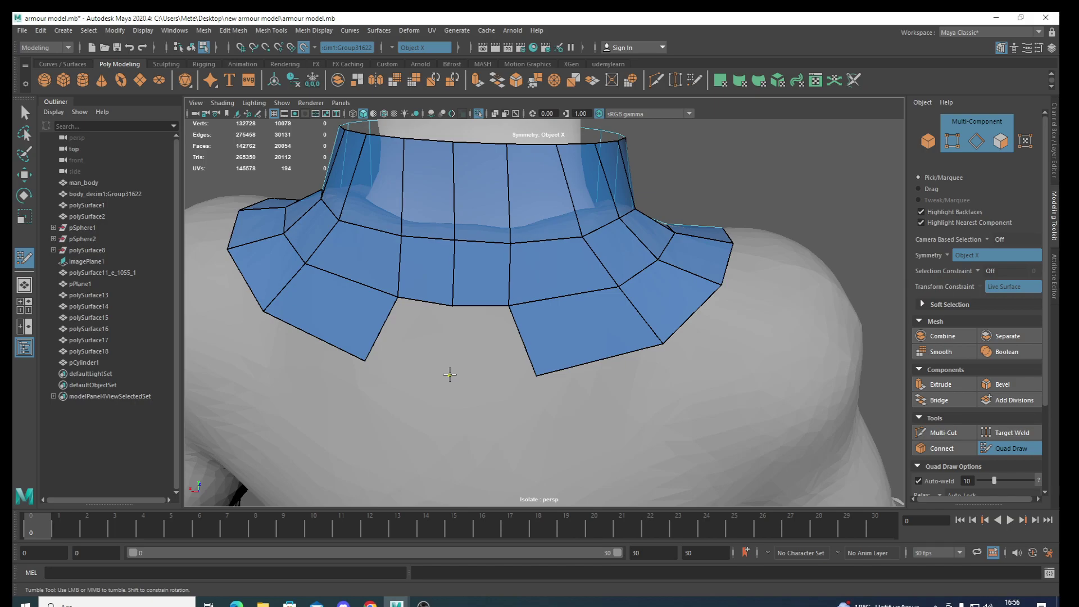
pyautogui.click(450, 374)
pyautogui.keyDown('shift'); pyautogui.click(500, 353); pyautogui.keyUp('shift')
pyautogui.moveTo(584, 329)
pyautogui.mouseDown()
pyautogui.moveTo(614, 409)
pyautogui.moveTo(566, 412)
pyautogui.moveTo(569, 378)
pyautogui.moveTo(400, 355)
pyautogui.moveTo(543, 312)
pyautogui.mouseUp()
pyautogui.hotkey('ctrl', 'z')
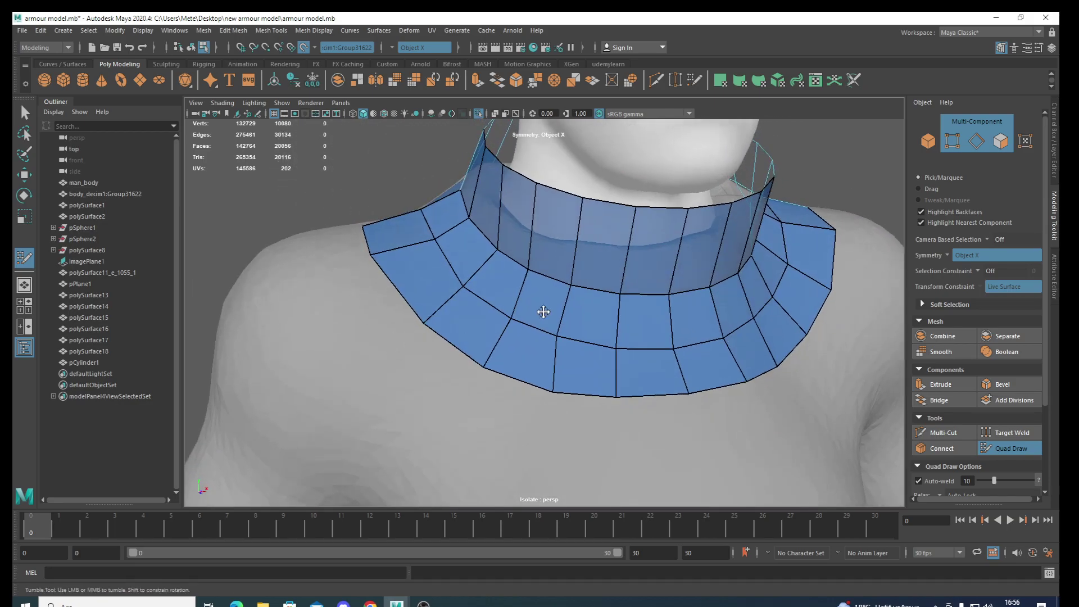
pyautogui.click(1011, 448)
pyautogui.moveTo(652, 298)
pyautogui.mouseDown(button='right')
pyautogui.moveTo(690, 303)
pyautogui.moveTo(703, 284)
pyautogui.mouseUp(button='right')
# Raise pCylinder1 slightly up the neck and bring the other armour pieces back into view
pyautogui.press('w')
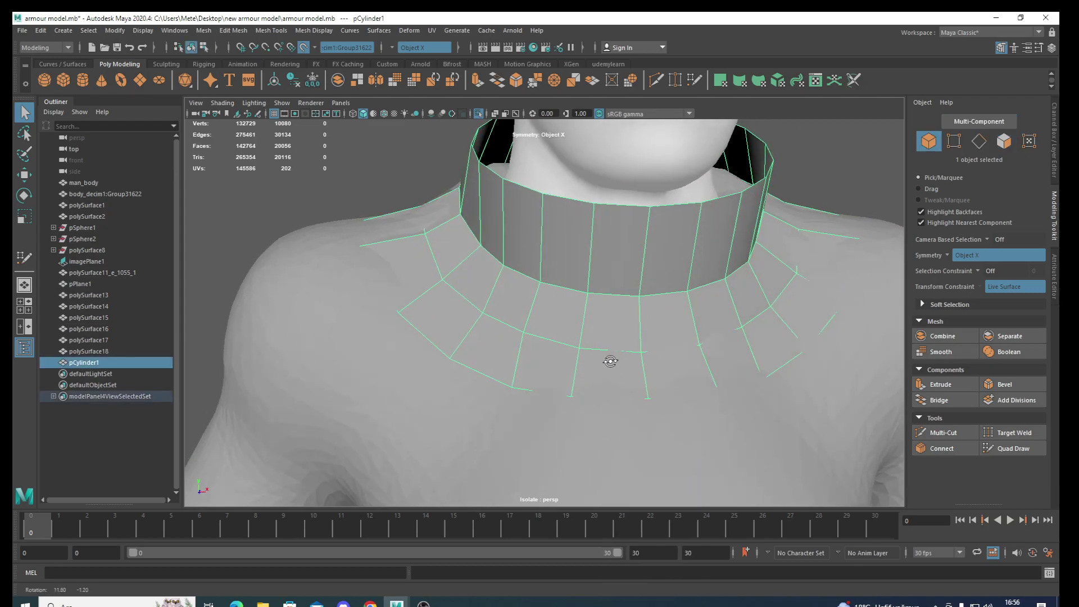
pyautogui.moveTo(611, 347)
pyautogui.keyDown('alt'); pyautogui.mouseDown()
pyautogui.moveTo(619, 378)
pyautogui.moveTo(611, 206)
pyautogui.mouseUp(); pyautogui.keyUp('alt')
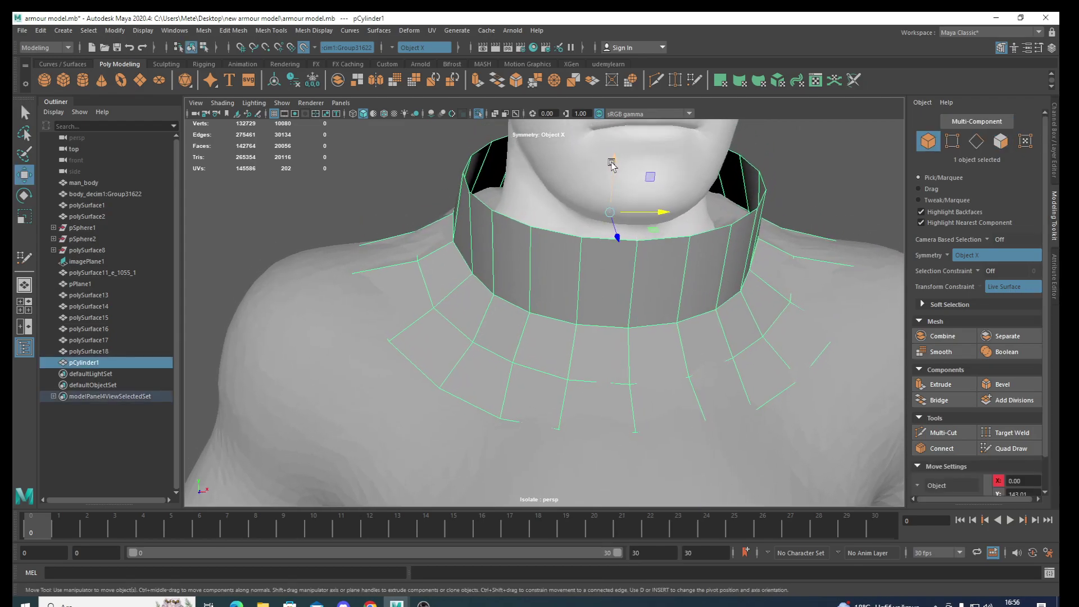
pyautogui.moveTo(611, 163); pyautogui.dragTo(611, 159)
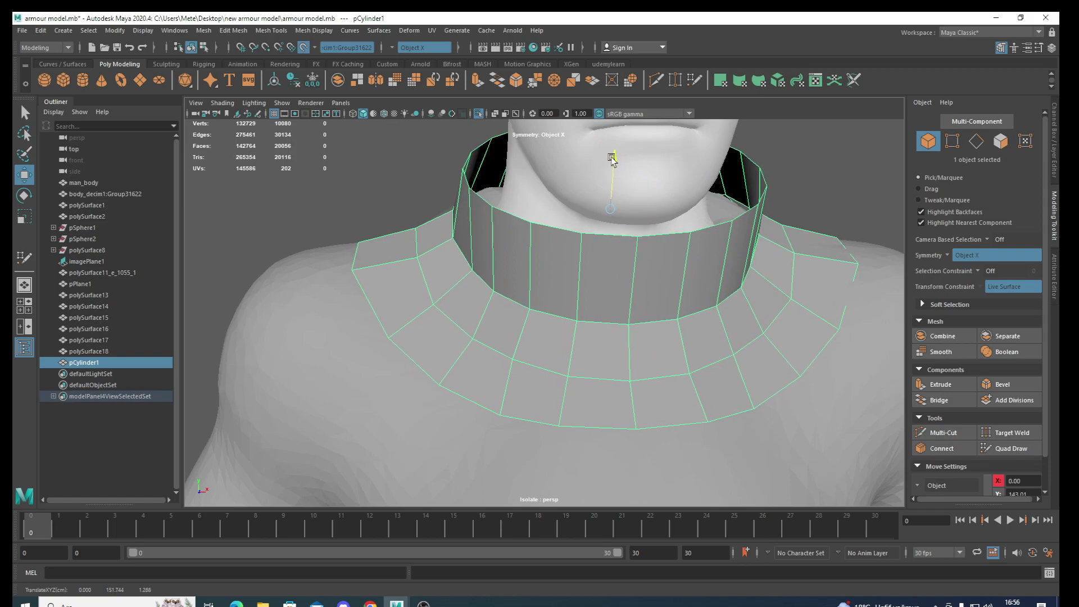
pyautogui.hotkey('ctrl', '1')
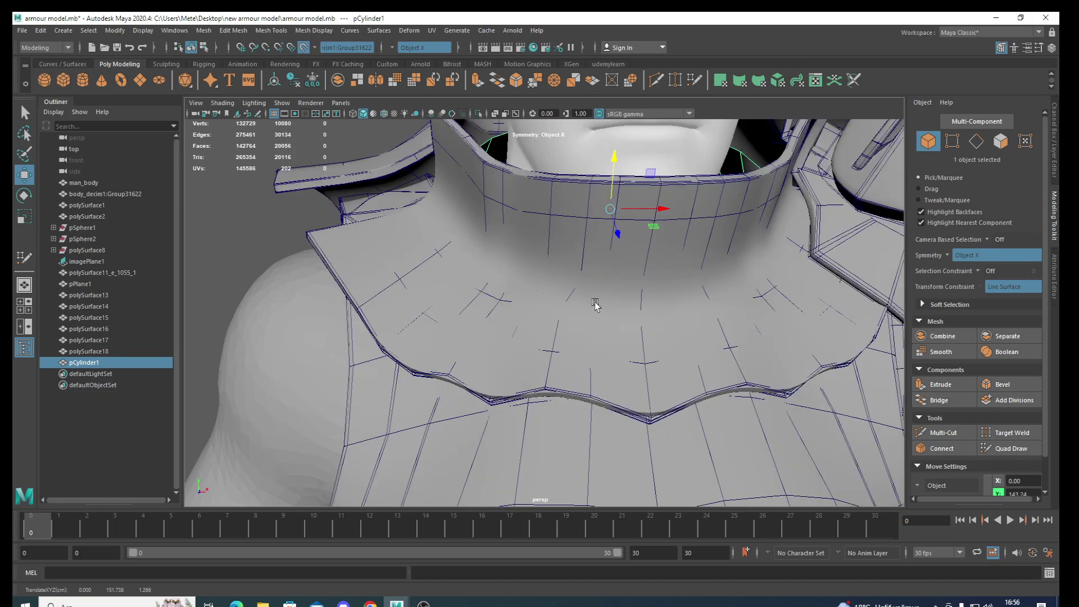
# Scale the collar inward on X so it narrows around the neck
pyautogui.moveTo(596, 305)
pyautogui.keyDown('alt'); pyautogui.mouseDown()
pyautogui.moveTo(550, 378)
pyautogui.moveTo(585, 398)
pyautogui.mouseUp(); pyautogui.keyUp('alt')
pyautogui.moveTo(555, 398)
pyautogui.keyDown('alt'); pyautogui.mouseDown()
pyautogui.moveTo(514, 397)
pyautogui.moveTo(565, 429)
pyautogui.mouseUp(); pyautogui.keyUp('alt')
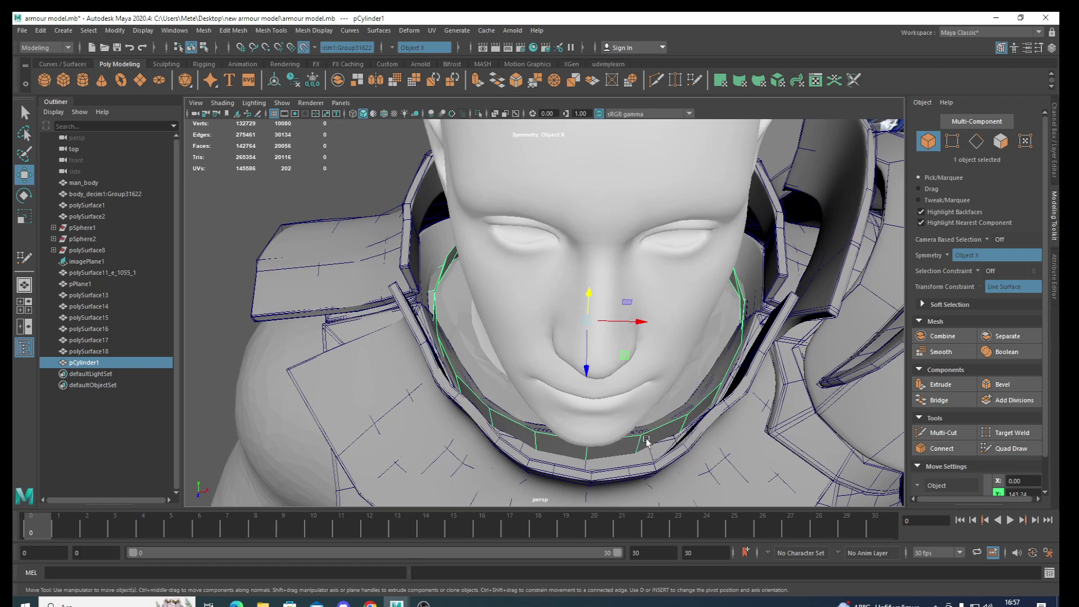
pyautogui.press('e')
pyautogui.press('r')
pyautogui.moveTo(629, 321)
pyautogui.mouseDown()
pyautogui.moveTo(544, 381)
pyautogui.moveTo(541, 357)
pyautogui.moveTo(566, 385)
pyautogui.moveTo(617, 407)
pyautogui.mouseUp()
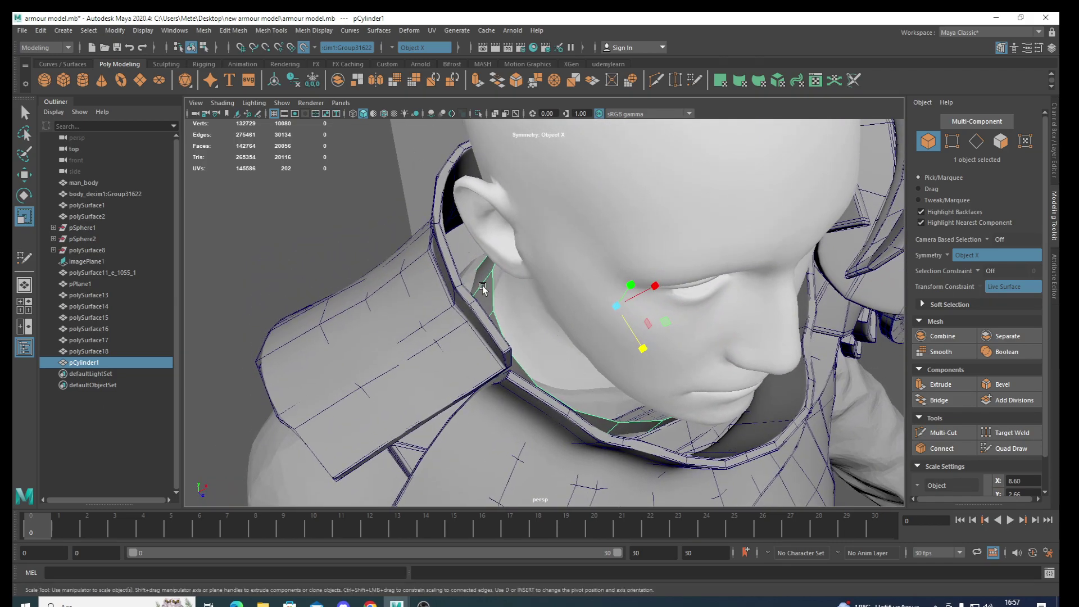
# Extrude the collar's face loop along Local Translate Z to give it thickness
pyautogui.moveTo(483, 288); pyautogui.dragTo(496, 303, button='right')
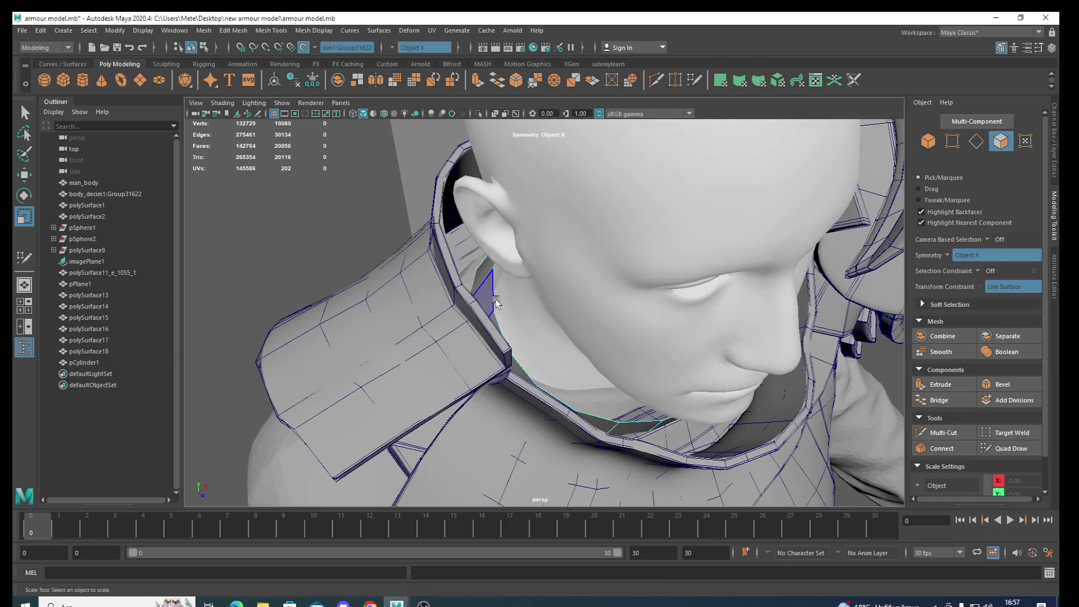
pyautogui.doubleClick(484, 298)
pyautogui.keyDown('shift'); pyautogui.moveTo(484, 298); pyautogui.dragTo(488, 339, button='right'); pyautogui.keyUp('shift')
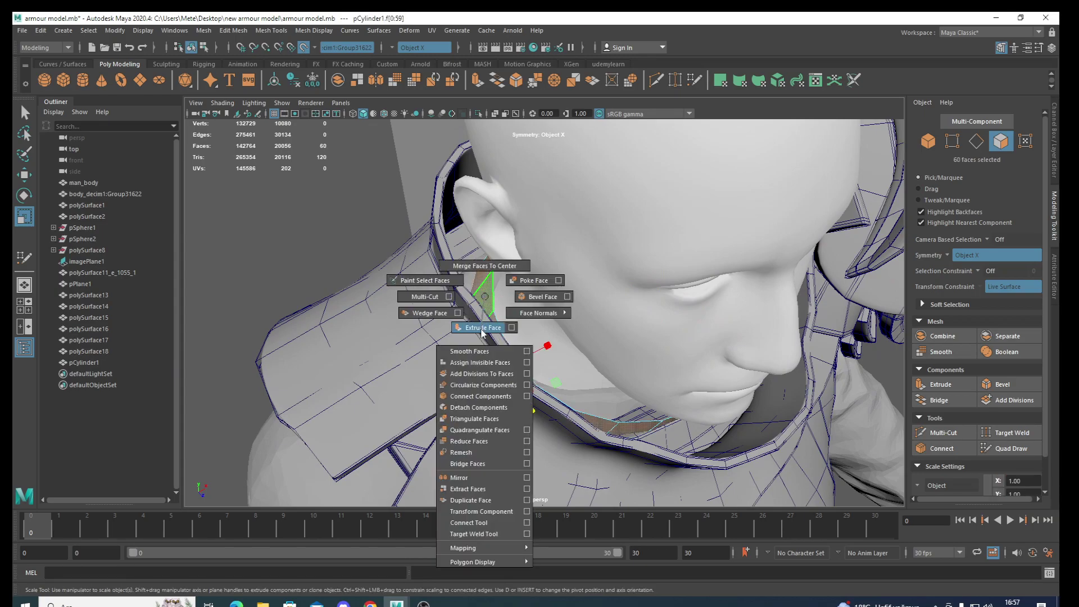
pyautogui.click(577, 331)
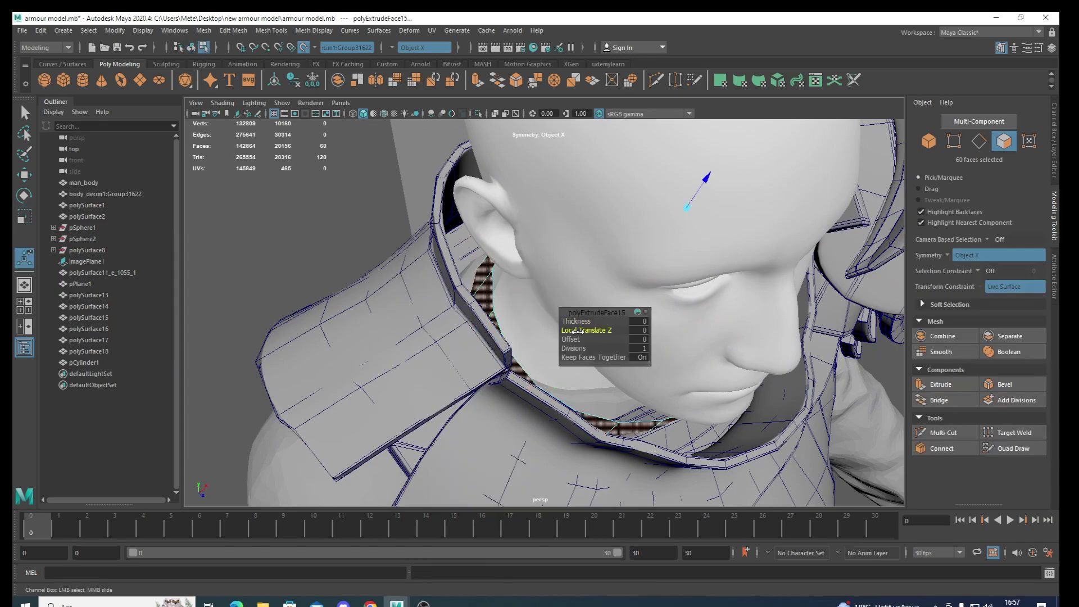
pyautogui.moveTo(578, 331); pyautogui.dragTo(581, 331, button='middle')
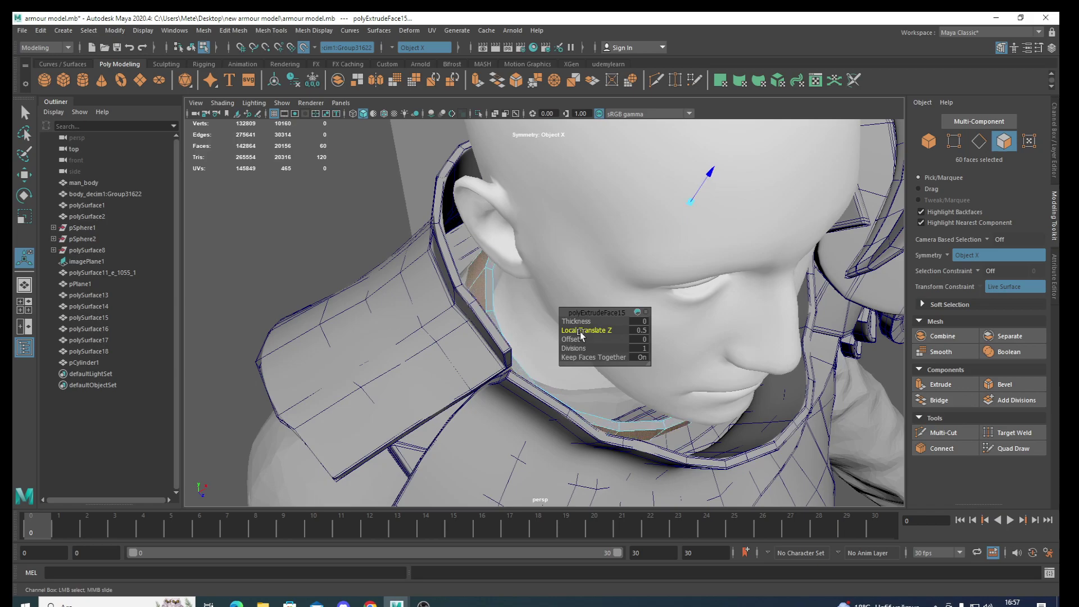
pyautogui.moveTo(581, 336)
pyautogui.keyDown('alt'); pyautogui.mouseDown()
pyautogui.moveTo(511, 386)
pyautogui.moveTo(578, 359)
pyautogui.mouseUp(); pyautogui.keyUp('alt')
pyautogui.press('q')
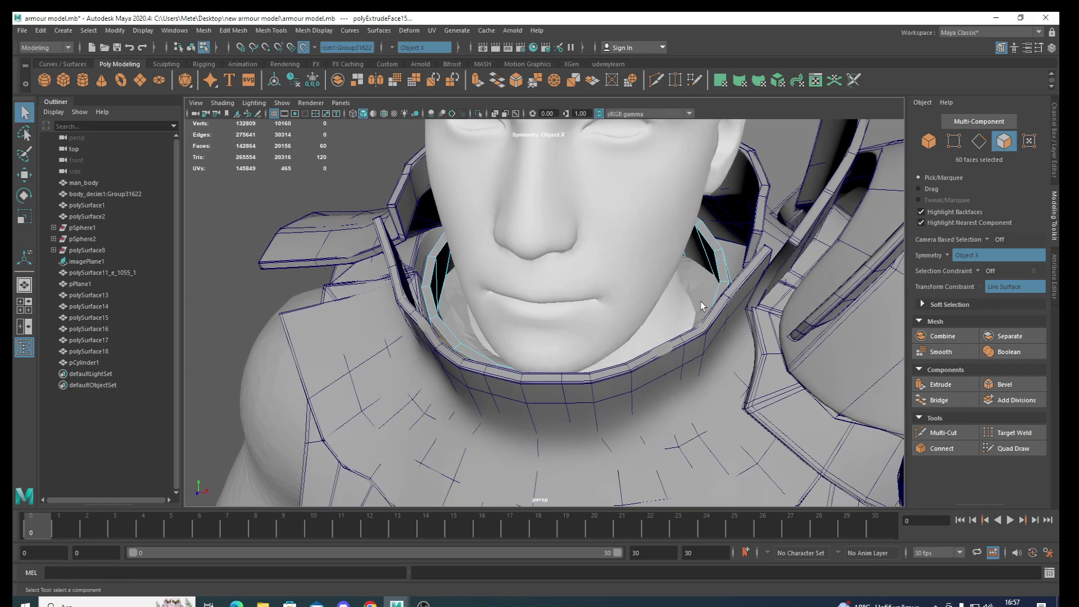
# Select only pCylinder1 in object mode and isolate it in the viewport
pyautogui.moveTo(720, 291); pyautogui.dragTo(750, 275, button='right')
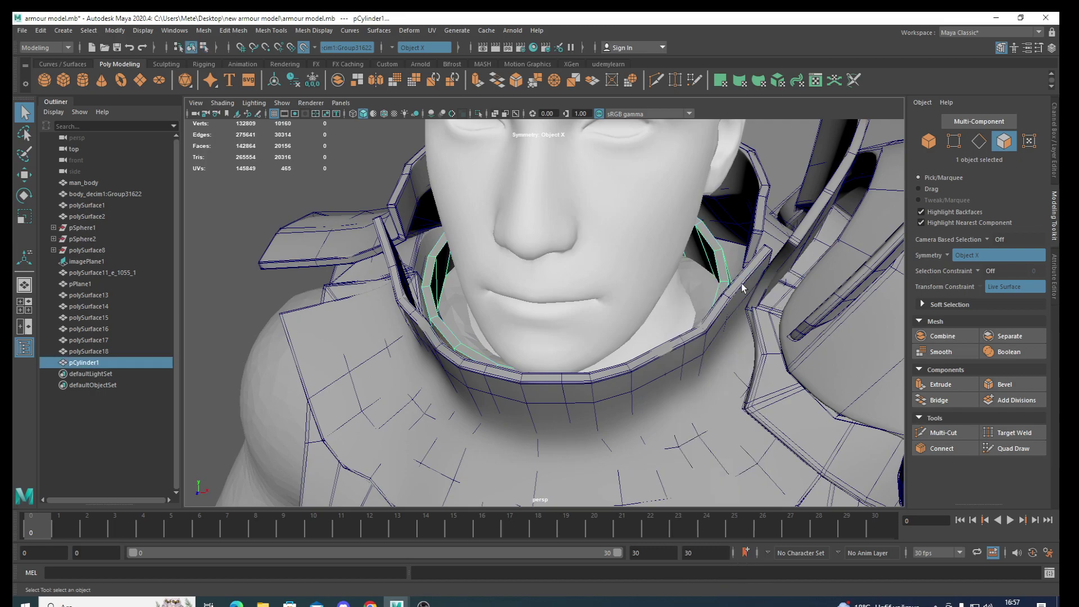
pyautogui.moveTo(750, 276)
pyautogui.keyDown('alt'); pyautogui.mouseDown()
pyautogui.moveTo(624, 374)
pyautogui.moveTo(679, 368)
pyautogui.mouseUp(); pyautogui.keyUp('alt')
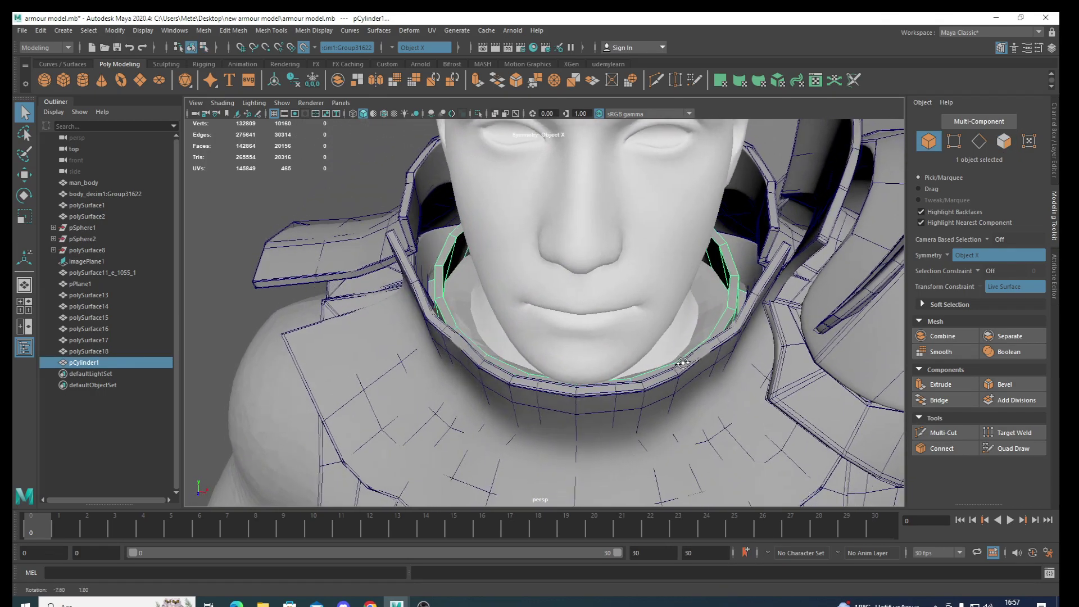
pyautogui.moveTo(674, 419); pyautogui.dragTo(638, 396)
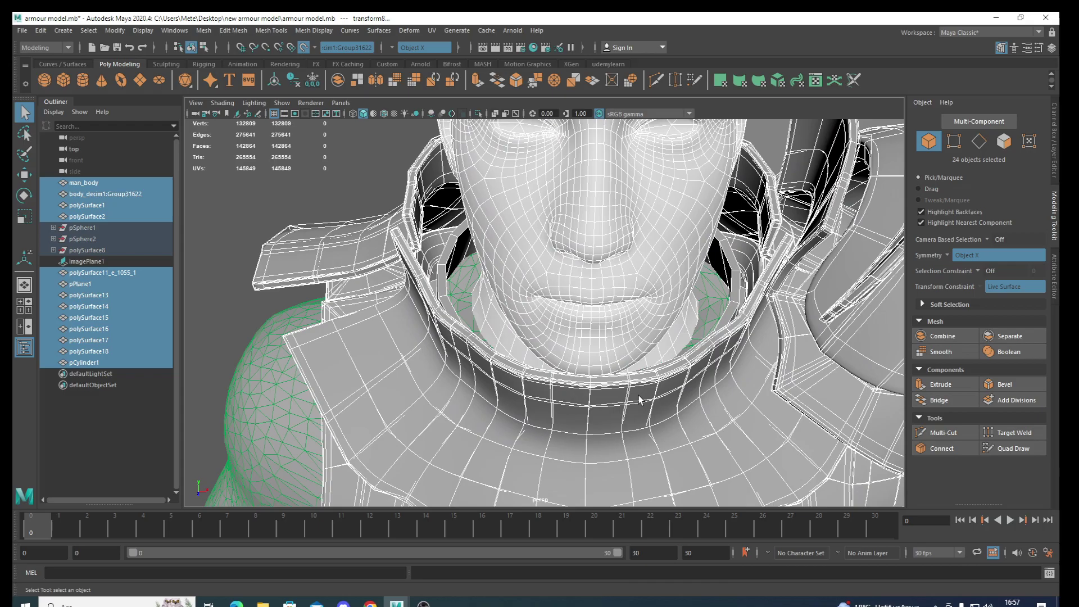
pyautogui.click(670, 343)
pyautogui.click(729, 322)
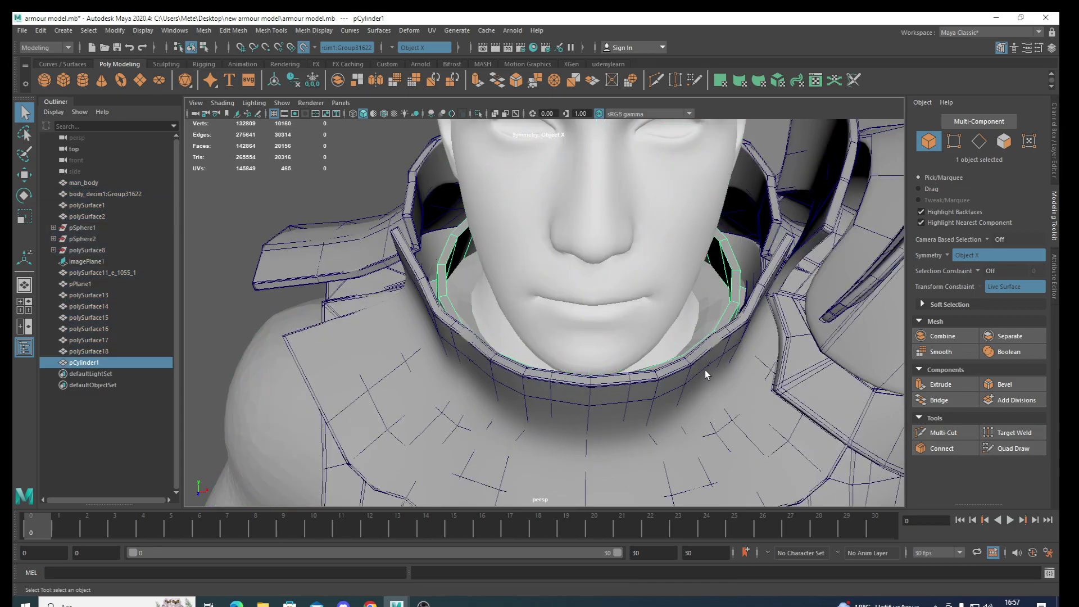
pyautogui.moveTo(705, 370)
pyautogui.keyDown('alt'); pyautogui.mouseDown()
pyautogui.moveTo(488, 358)
pyautogui.moveTo(597, 378)
pyautogui.moveTo(588, 376)
pyautogui.moveTo(591, 391)
pyautogui.moveTo(568, 353)
pyautogui.moveTo(499, 337)
pyautogui.mouseUp(); pyautogui.keyUp('alt')
pyautogui.scroll(-5, 668, 365)
pyautogui.scroll(-3, 588, 376)
pyautogui.hotkey('ctrl', '1')
pyautogui.scroll(4, 568, 353)
pyautogui.scroll(3, 499, 337)
pyautogui.moveTo(571, 410)
pyautogui.keyDown('alt'); pyautogui.mouseDown()
pyautogui.moveTo(577, 362)
pyautogui.moveTo(391, 385)
pyautogui.moveTo(431, 390)
pyautogui.moveTo(535, 369)
pyautogui.mouseUp(); pyautogui.keyUp('alt')
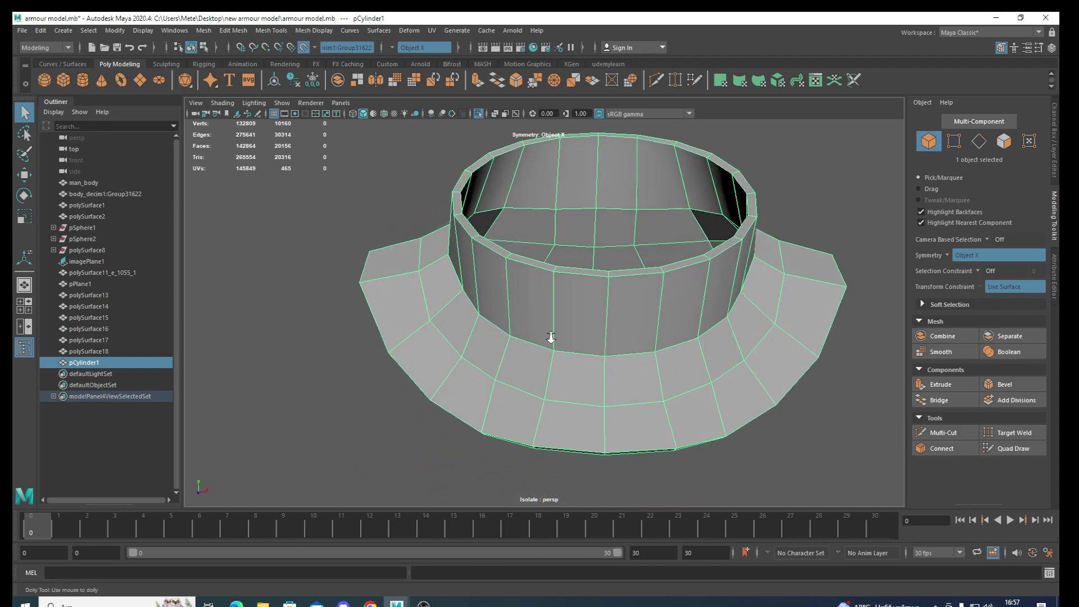
# Insert an edge loop near the collar's lower rim
pyautogui.scroll(1, 548, 330)
pyautogui.scroll(2, 504, 347)
pyautogui.scroll(2, 519, 420)
pyautogui.scroll(2, 505, 378)
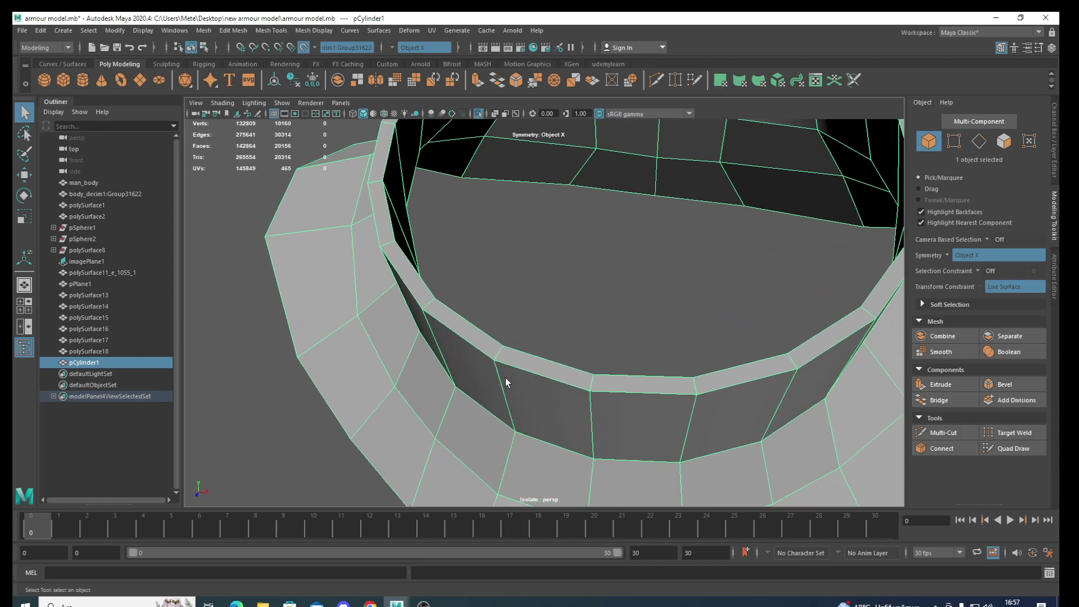
pyautogui.keyDown('shift'); pyautogui.moveTo(497, 358); pyautogui.dragTo(485, 353, button='right'); pyautogui.keyUp('shift')
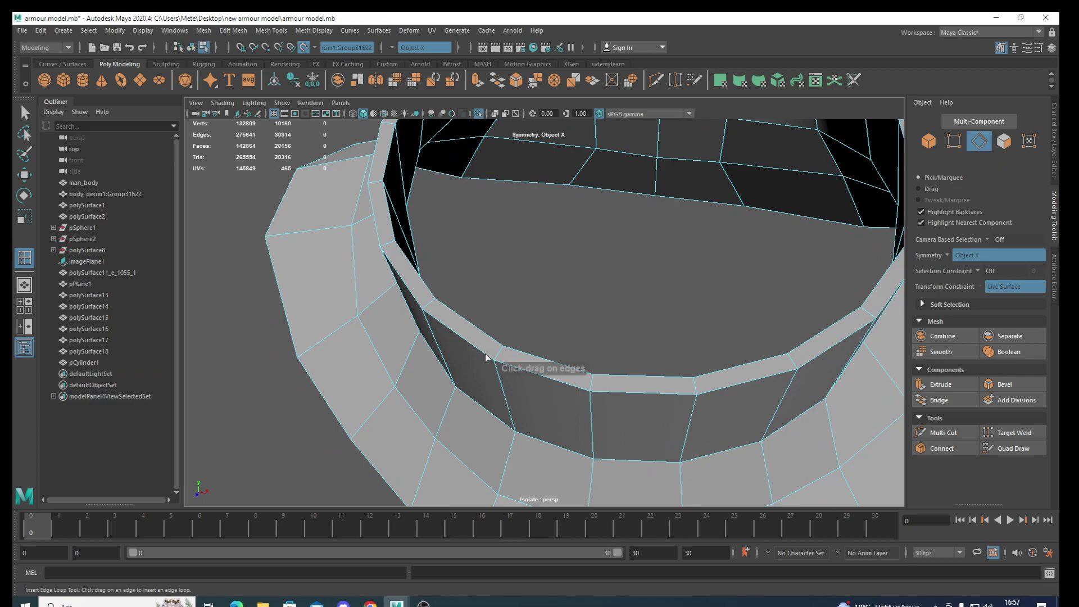
pyautogui.moveTo(496, 360); pyautogui.dragTo(504, 360)
pyautogui.keyDown('alt'); pyautogui.moveTo(506, 363); pyautogui.dragTo(528, 366); pyautogui.keyUp('alt')
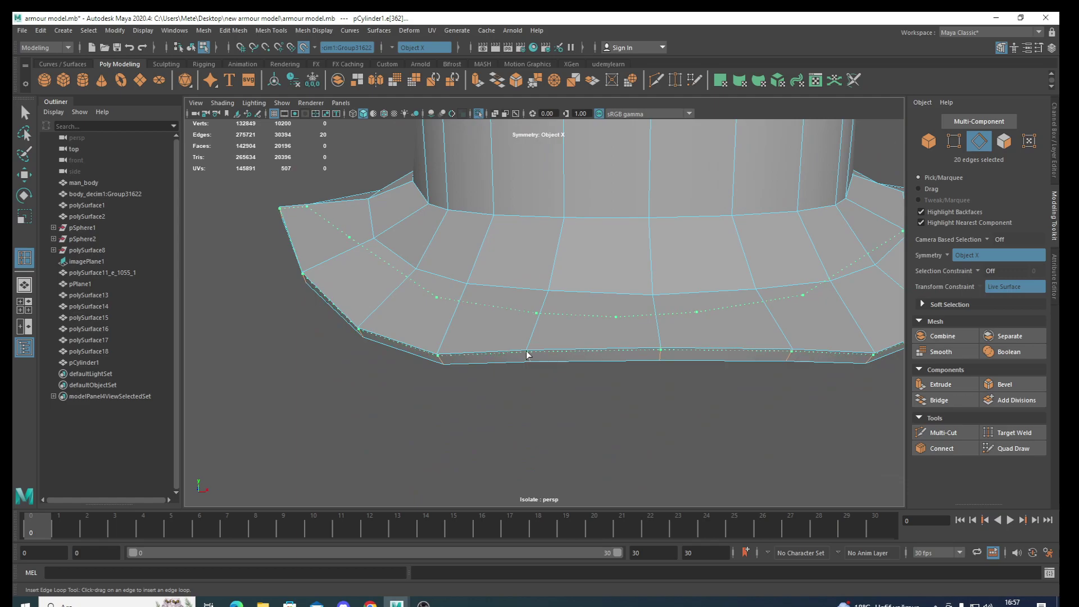
pyautogui.click(529, 359)
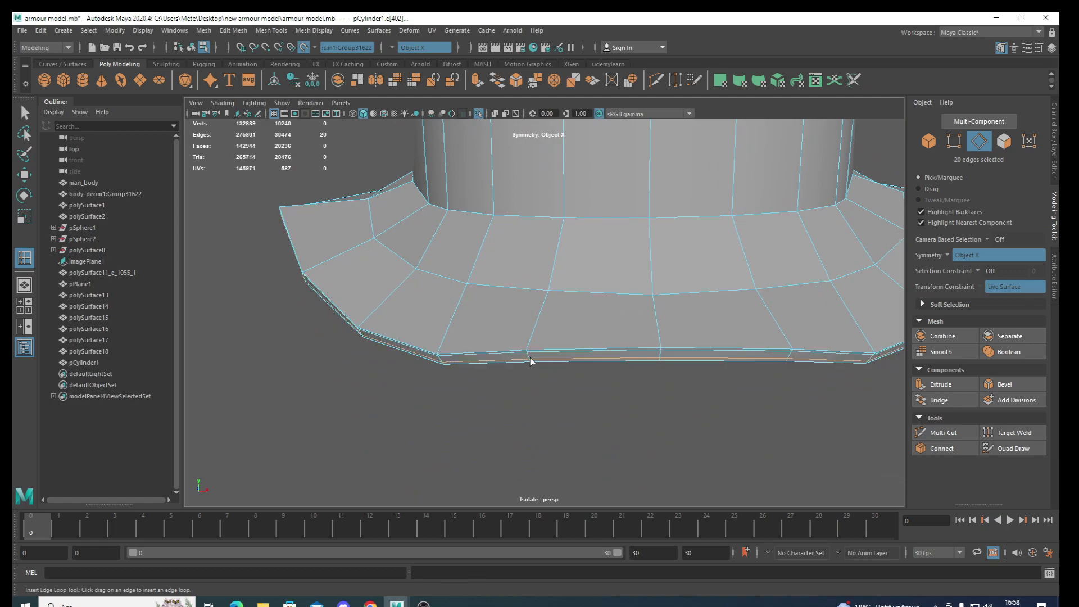
pyautogui.keyDown('alt'); pyautogui.moveTo(531, 358); pyautogui.dragTo(555, 354); pyautogui.keyUp('alt')
pyautogui.press('q')
# Preview the collar smoothed in object mode, then show the whole scene and zoom out
pyautogui.moveTo(557, 298); pyautogui.dragTo(560, 353, button='right')
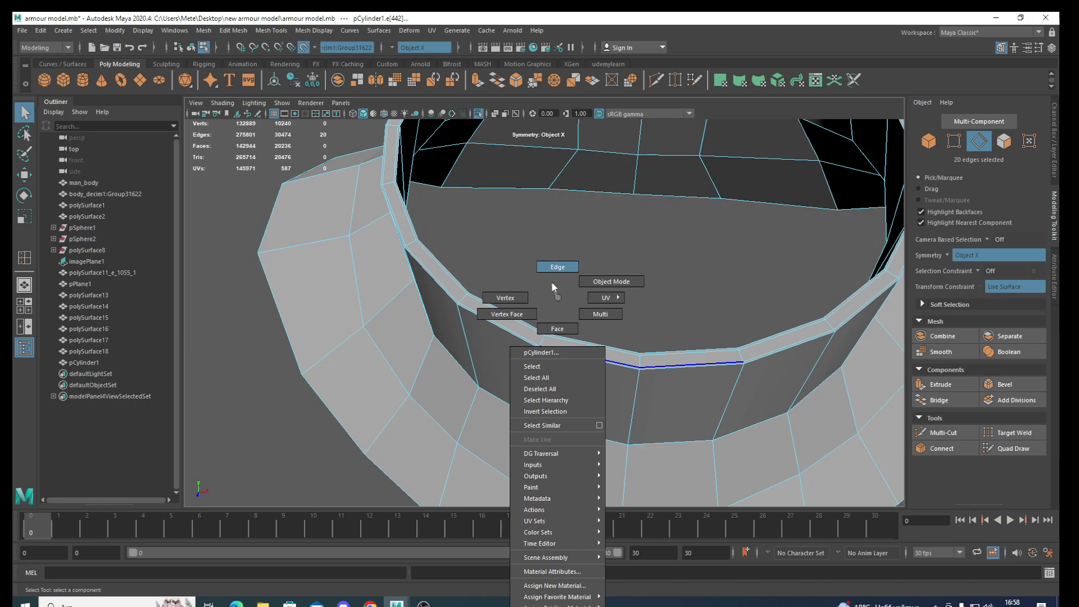
pyautogui.moveTo(591, 284); pyautogui.dragTo(592, 284, button='right')
pyautogui.keyDown('alt'); pyautogui.moveTo(593, 416); pyautogui.dragTo(541, 443); pyautogui.keyUp('alt')
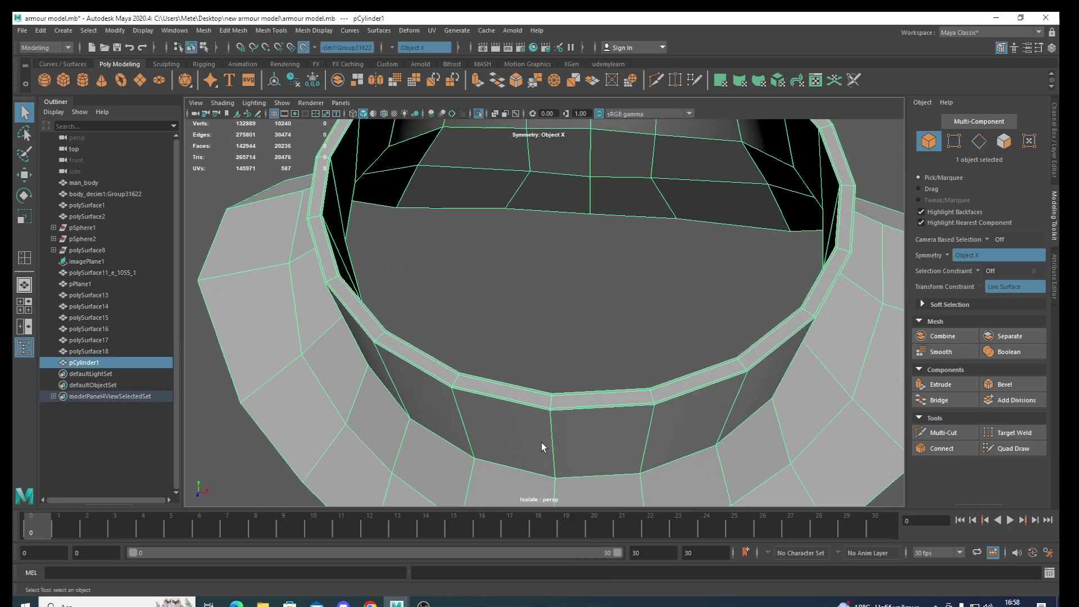
pyautogui.press('3')
pyautogui.keyDown('alt'); pyautogui.moveTo(484, 415); pyautogui.dragTo(479, 353); pyautogui.keyUp('alt')
pyautogui.hotkey('ctrl', '1')
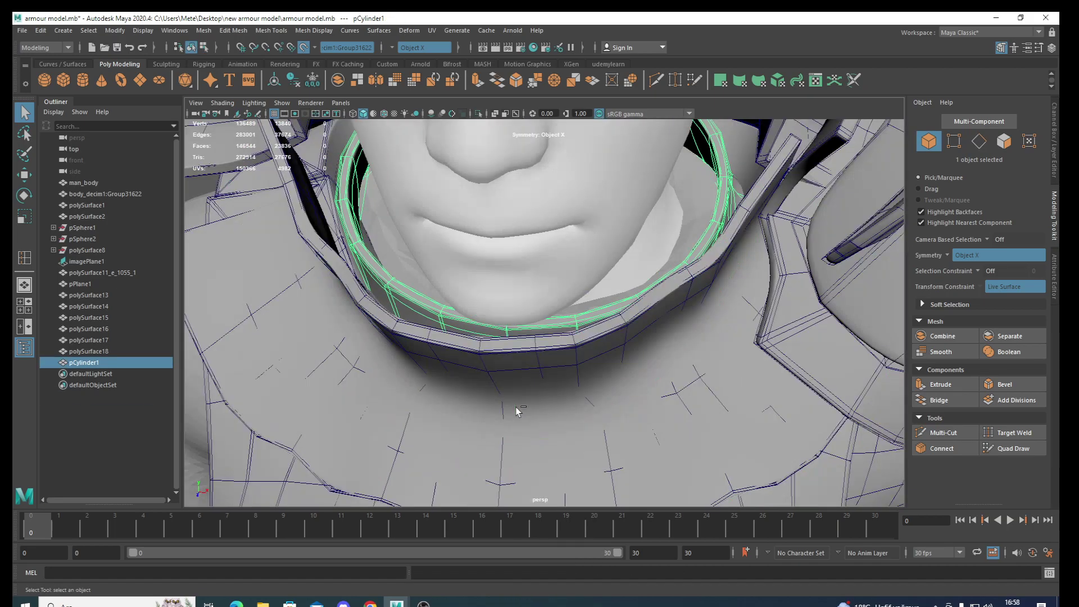
pyautogui.scroll(-5, 524, 406)
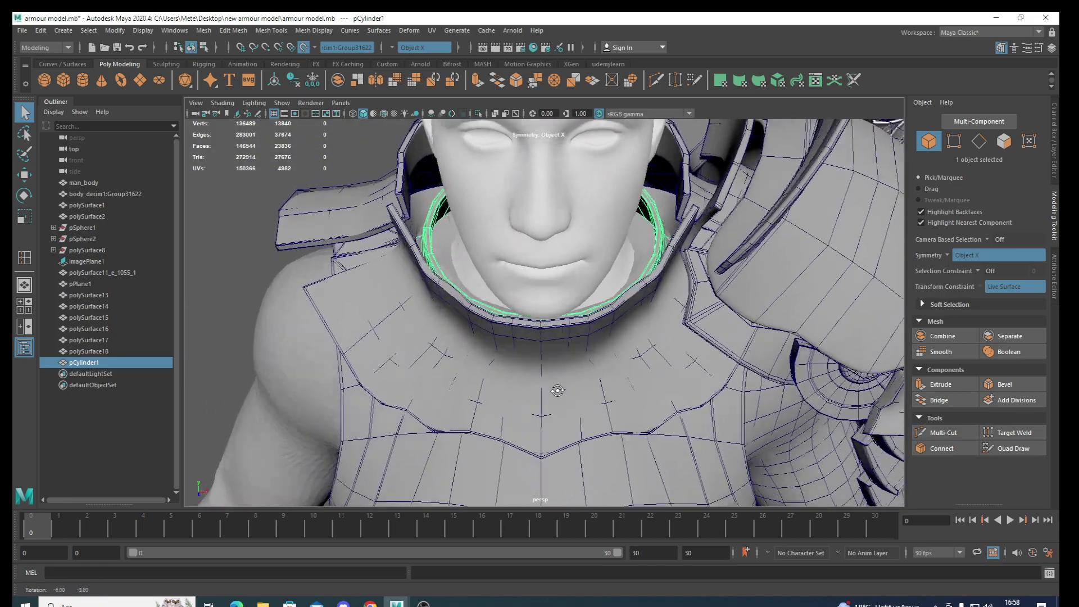
pyautogui.moveTo(527, 414)
pyautogui.keyDown('alt'); pyautogui.mouseDown()
pyautogui.moveTo(558, 378)
pyautogui.moveTo(588, 447)
pyautogui.moveTo(530, 376)
pyautogui.moveTo(503, 379)
pyautogui.moveTo(386, 298)
pyautogui.moveTo(552, 303)
pyautogui.mouseUp(); pyautogui.keyUp('alt')
pyautogui.scroll(-5, 588, 447)
pyautogui.scroll(-3, 534, 378)
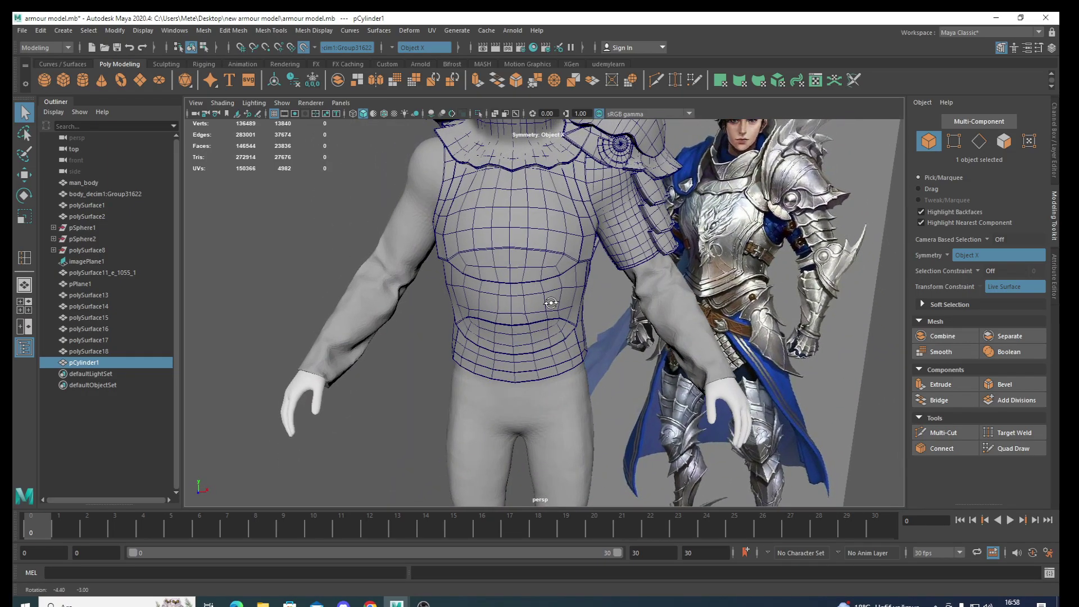
# Try mirroring the upper-arm plate with different directions, then undo the mirror
pyautogui.moveTo(561, 299)
pyautogui.keyDown('alt'); pyautogui.mouseDown(button='middle')
pyautogui.moveTo(521, 333)
pyautogui.moveTo(500, 332)
pyautogui.moveTo(512, 303)
pyautogui.moveTo(524, 343)
pyautogui.mouseUp(button='middle'); pyautogui.keyUp('alt')
pyautogui.click(591, 301)
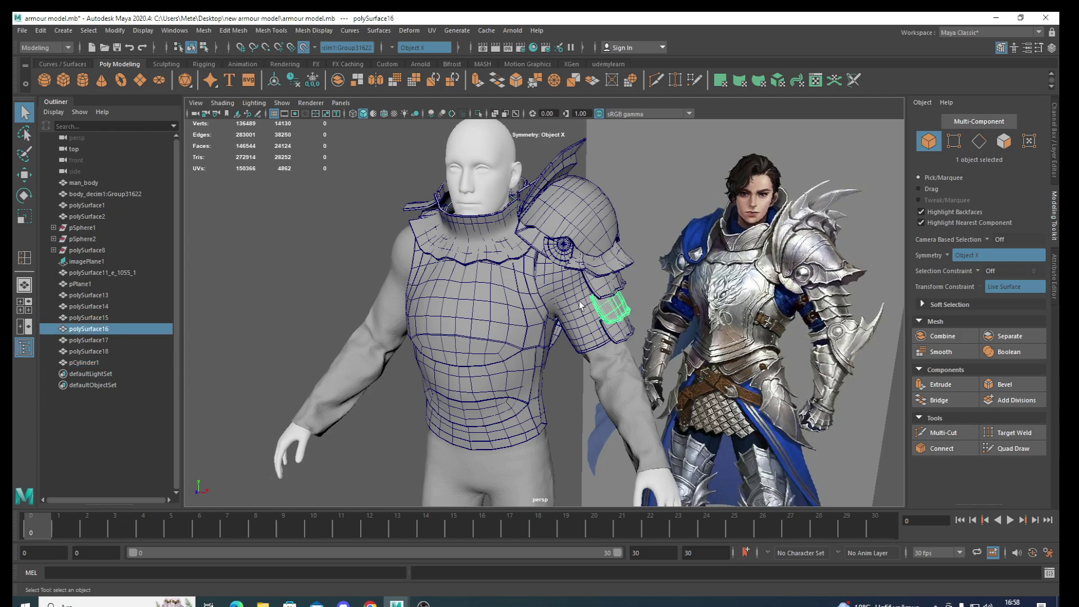
pyautogui.click(574, 301)
pyautogui.moveTo(574, 302)
pyautogui.keyDown('shift'); pyautogui.mouseDown(button='right')
pyautogui.moveTo(569, 443)
pyautogui.moveTo(539, 431)
pyautogui.mouseUp(button='right'); pyautogui.keyUp('shift')
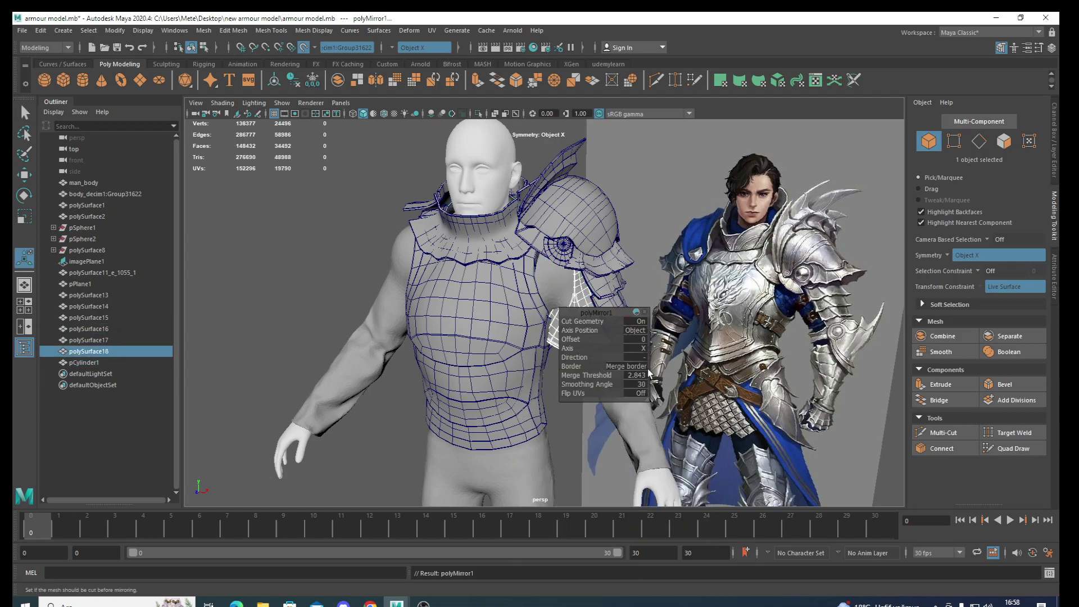
pyautogui.click(644, 360)
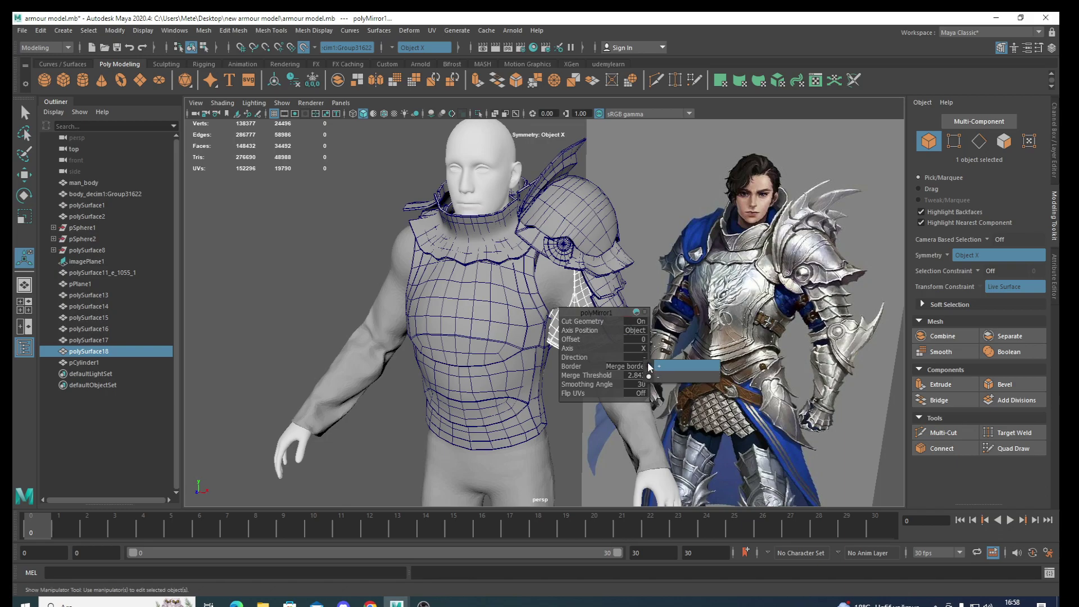
pyautogui.click(648, 364)
pyautogui.click(645, 366)
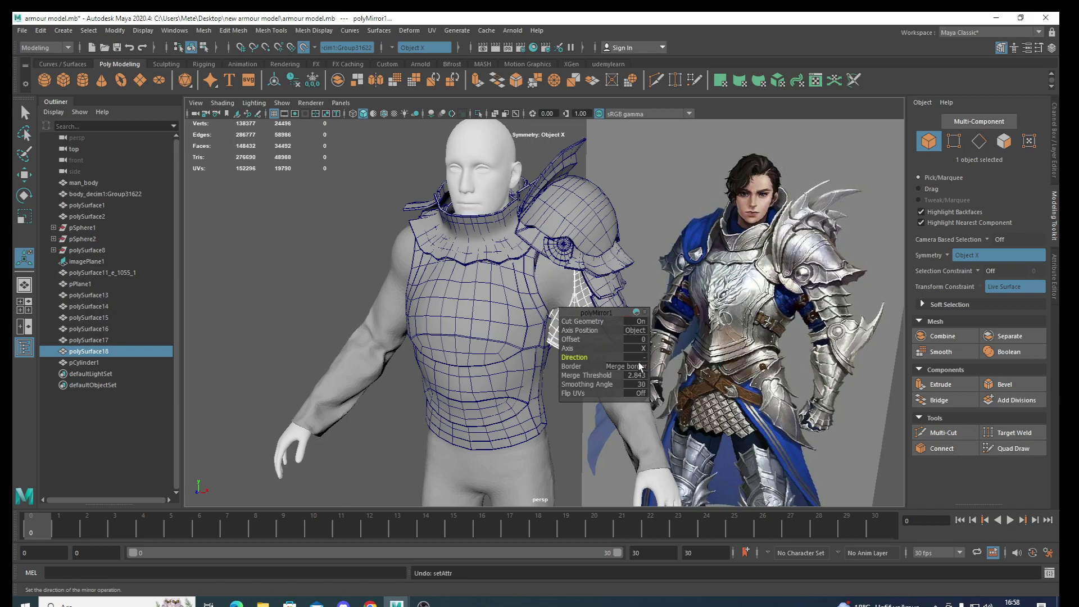
pyautogui.keyDown('alt'); pyautogui.moveTo(572, 388); pyautogui.dragTo(504, 380); pyautogui.keyUp('alt')
pyautogui.hotkey('ctrl', 'z')
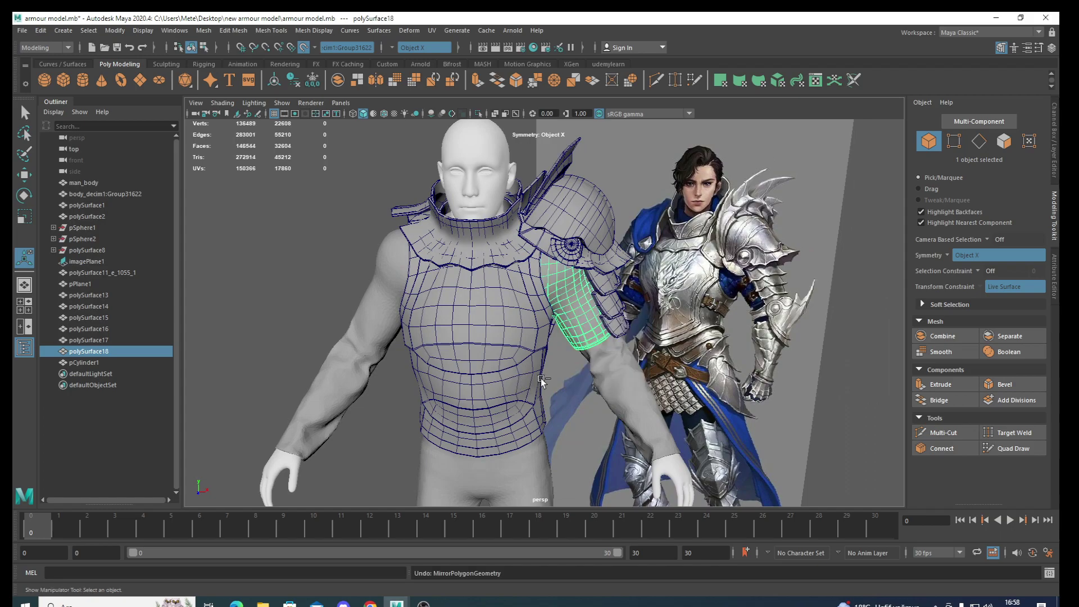
# Mirror polySurface18 again across X, with direction + and Axis Position set to bounding box
pyautogui.keyDown('shift'); pyautogui.moveTo(598, 321); pyautogui.dragTo(601, 437, button='right'); pyautogui.keyUp('shift')
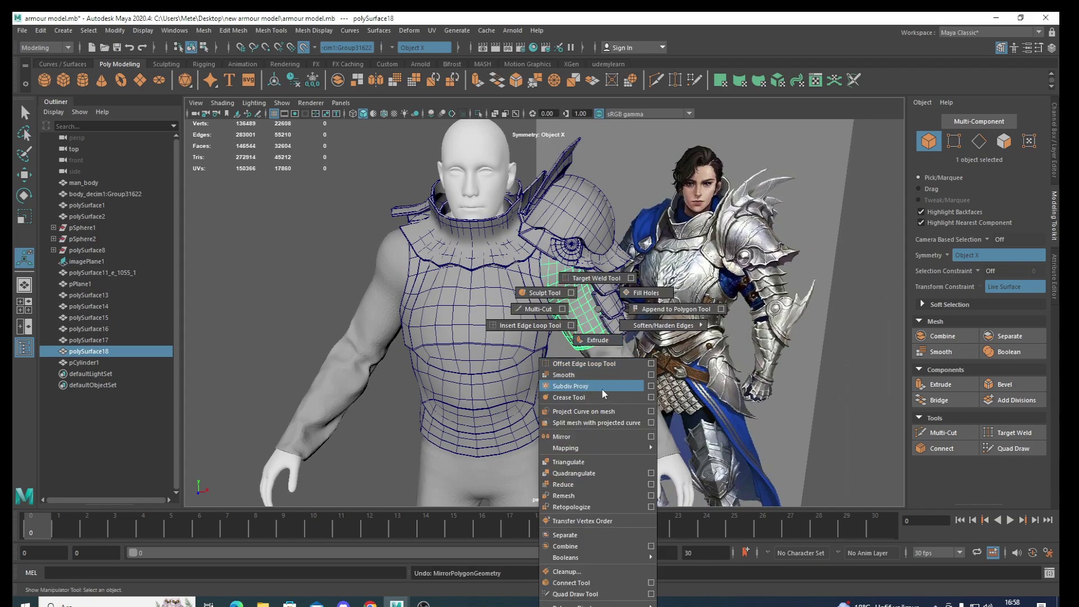
pyautogui.click(602, 437)
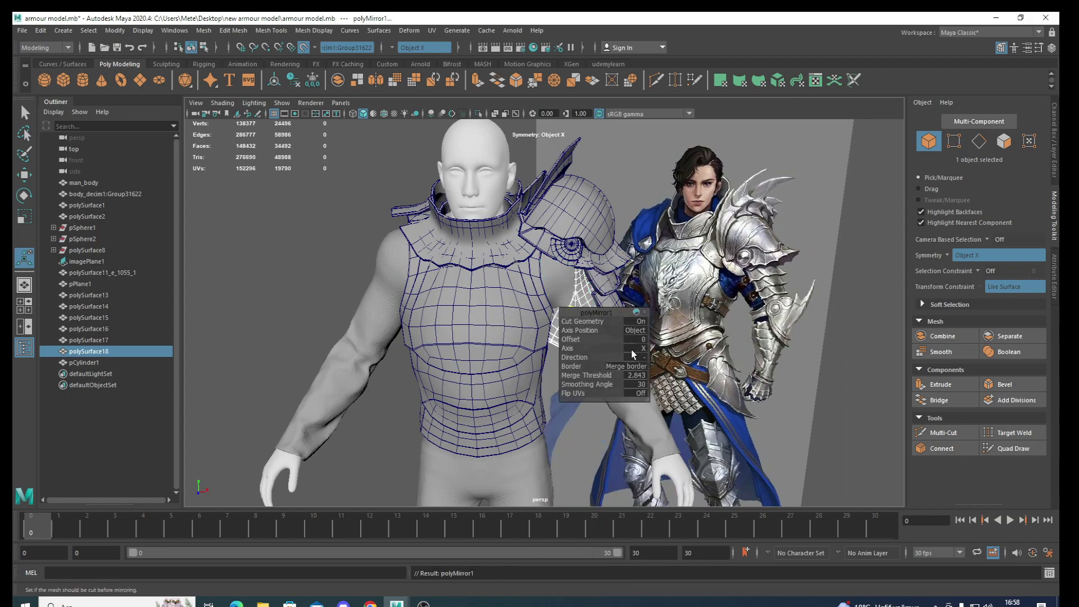
pyautogui.click(632, 349)
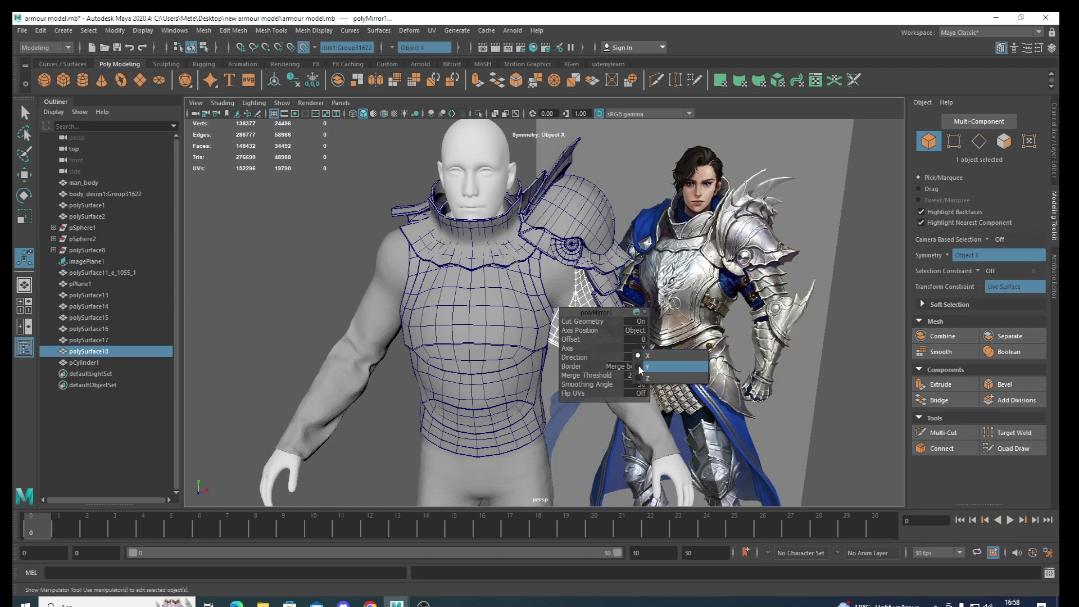
pyautogui.click(638, 365)
pyautogui.hotkey('ctrl', 'z')
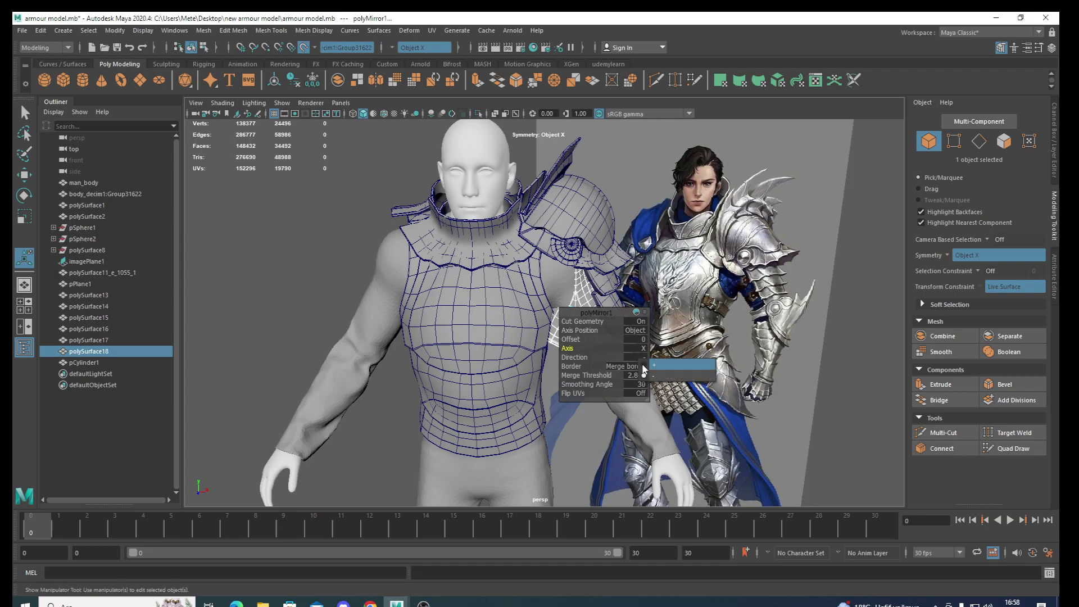
pyautogui.click(645, 366)
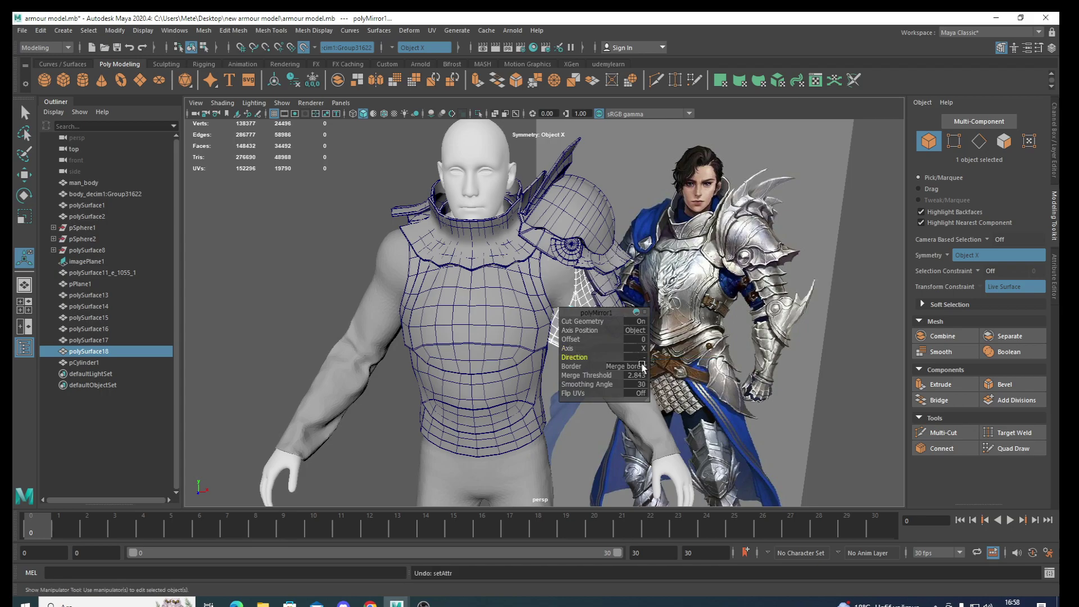
pyautogui.click(636, 330)
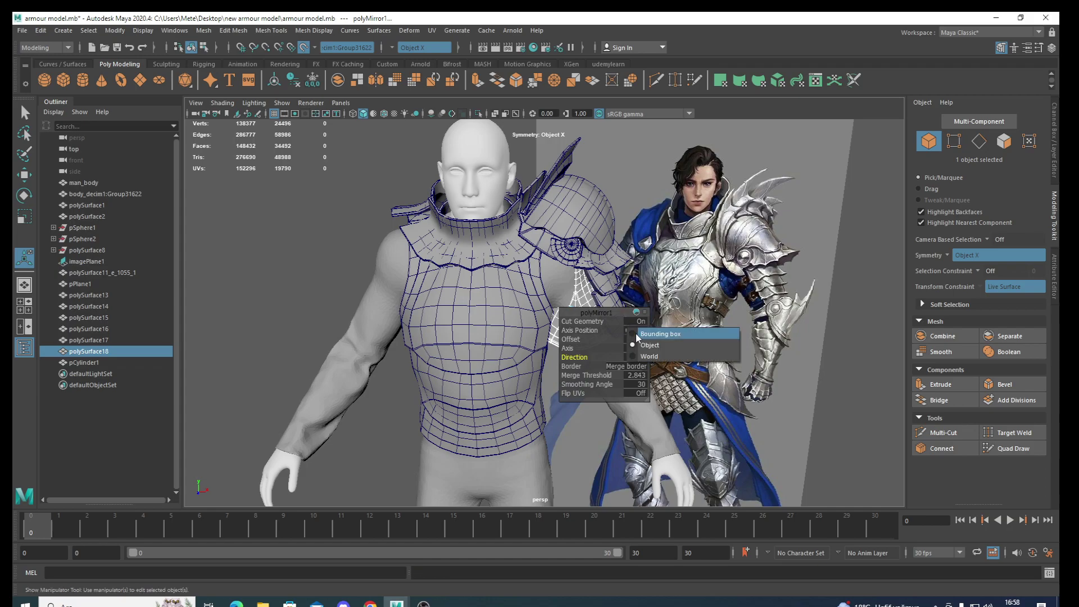
pyautogui.click(639, 334)
pyautogui.keyDown('alt'); pyautogui.moveTo(535, 368); pyautogui.dragTo(585, 363); pyautogui.keyUp('alt')
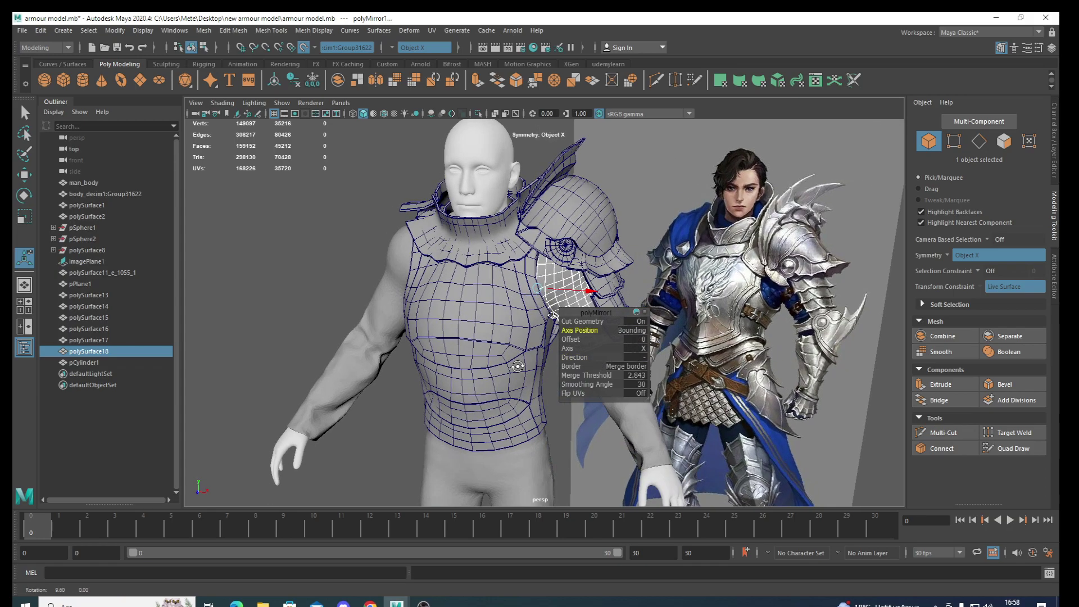
# Adjust the mirror direction until the plate's copy lands on the opposite arm
pyautogui.click(632, 356)
pyautogui.click(639, 363)
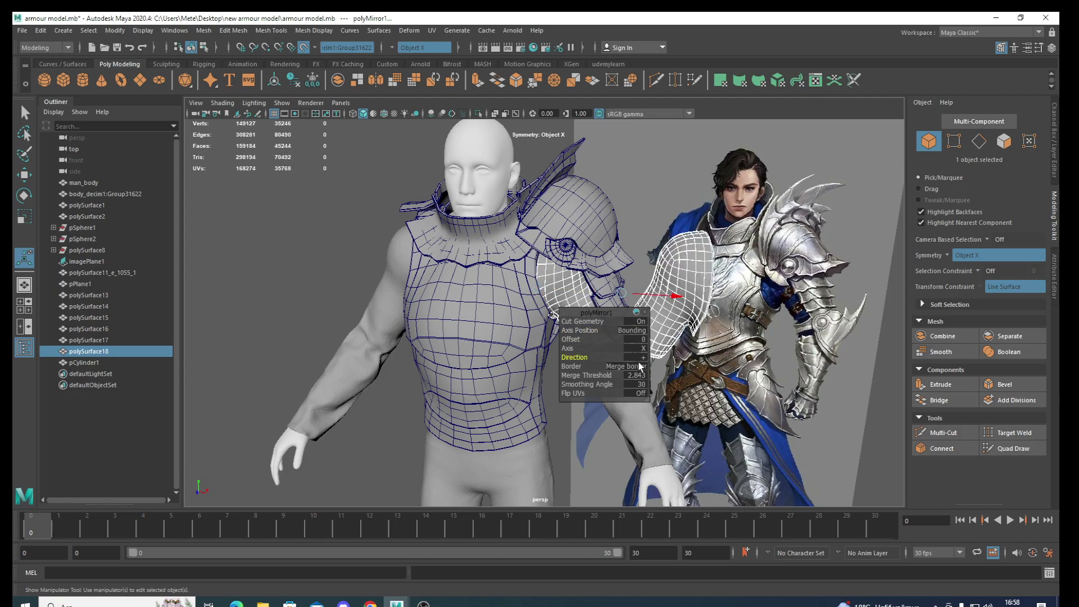
pyautogui.click(639, 358)
pyautogui.click(638, 371)
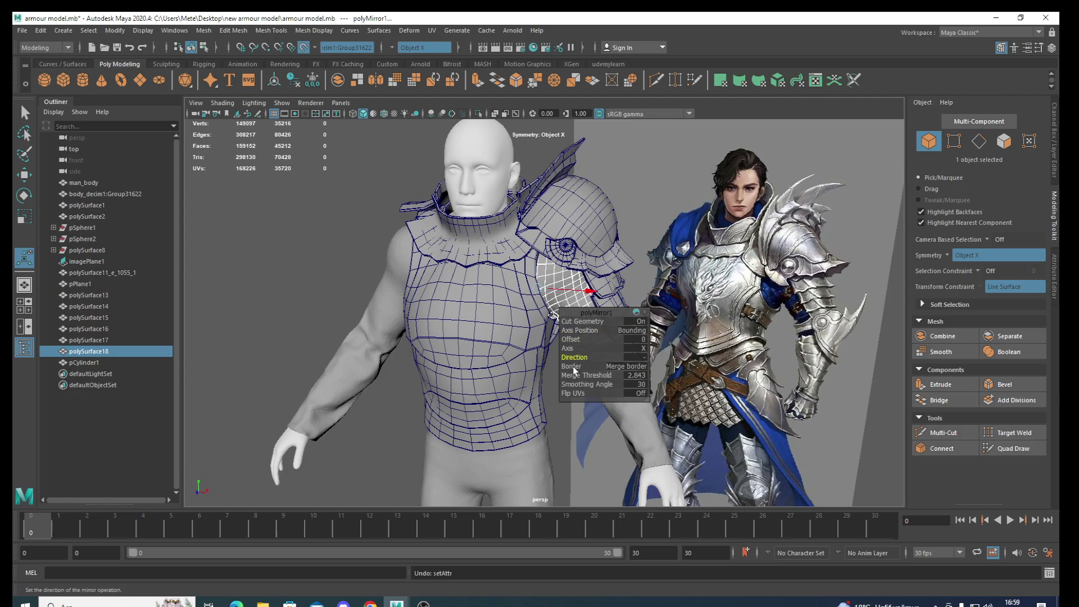
pyautogui.keyDown('alt'); pyautogui.moveTo(510, 365); pyautogui.dragTo(593, 360); pyautogui.keyUp('alt')
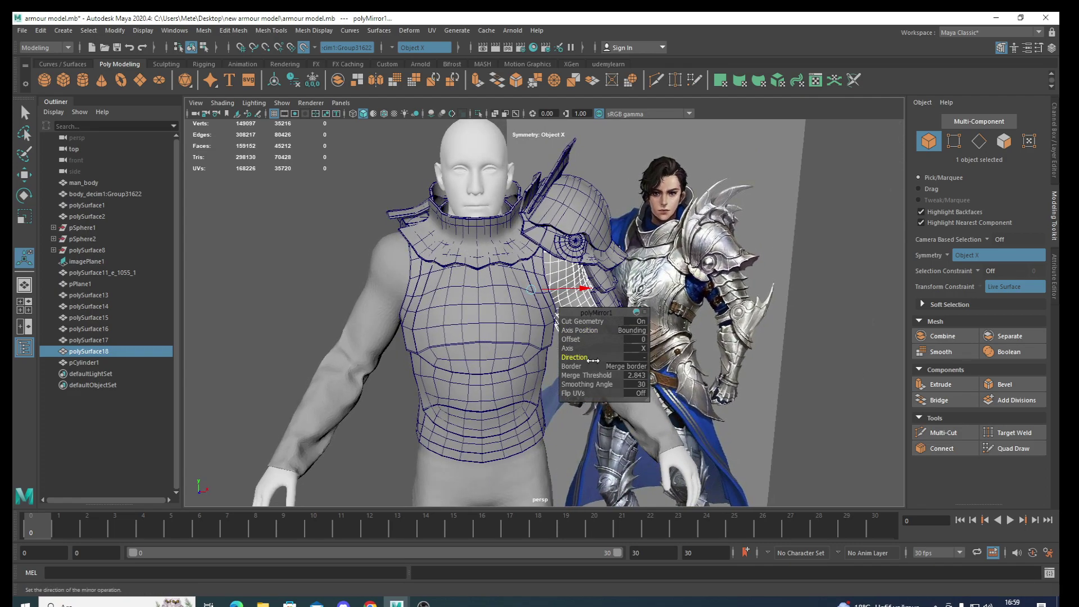
pyautogui.click(631, 357)
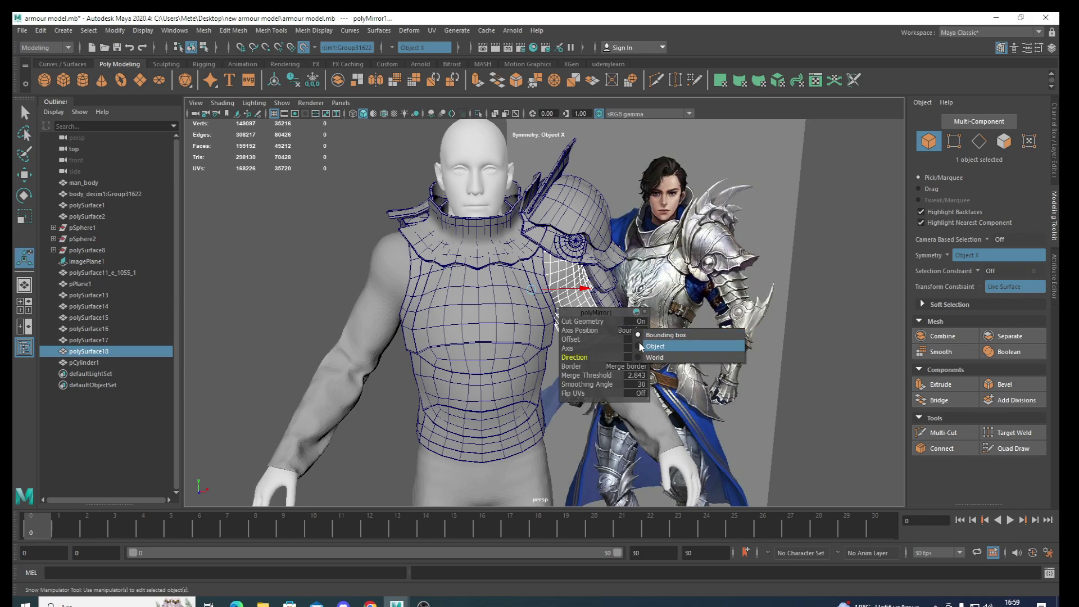
pyautogui.click(640, 361)
pyautogui.moveTo(640, 361)
pyautogui.keyDown('alt'); pyautogui.mouseDown()
pyautogui.moveTo(466, 375)
pyautogui.moveTo(554, 291)
pyautogui.mouseUp(); pyautogui.keyUp('alt')
pyautogui.press('q')
pyautogui.click(562, 249)
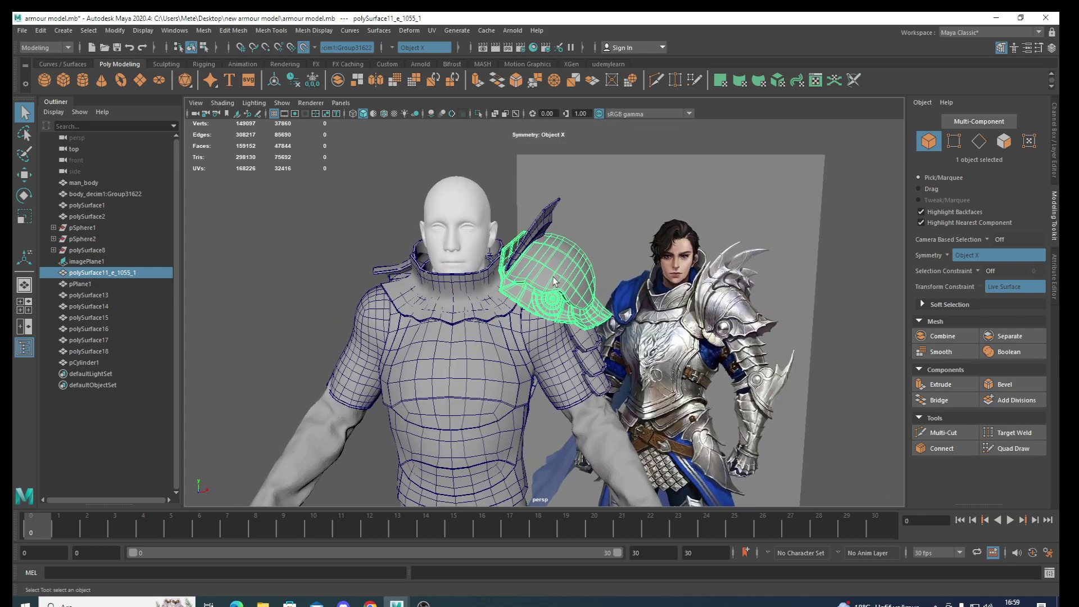
# Mirror the shoulder pauldron across X with Axis Position set to World
pyautogui.keyDown('shift'); pyautogui.moveTo(554, 281); pyautogui.dragTo(551, 404, button='right'); pyautogui.keyUp('shift')
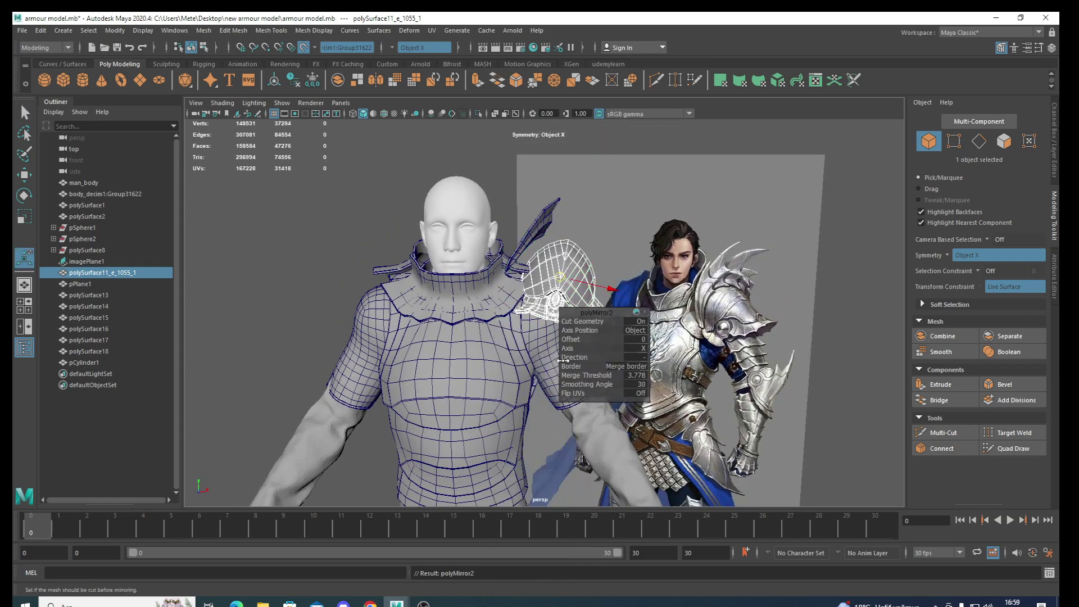
pyautogui.click(628, 332)
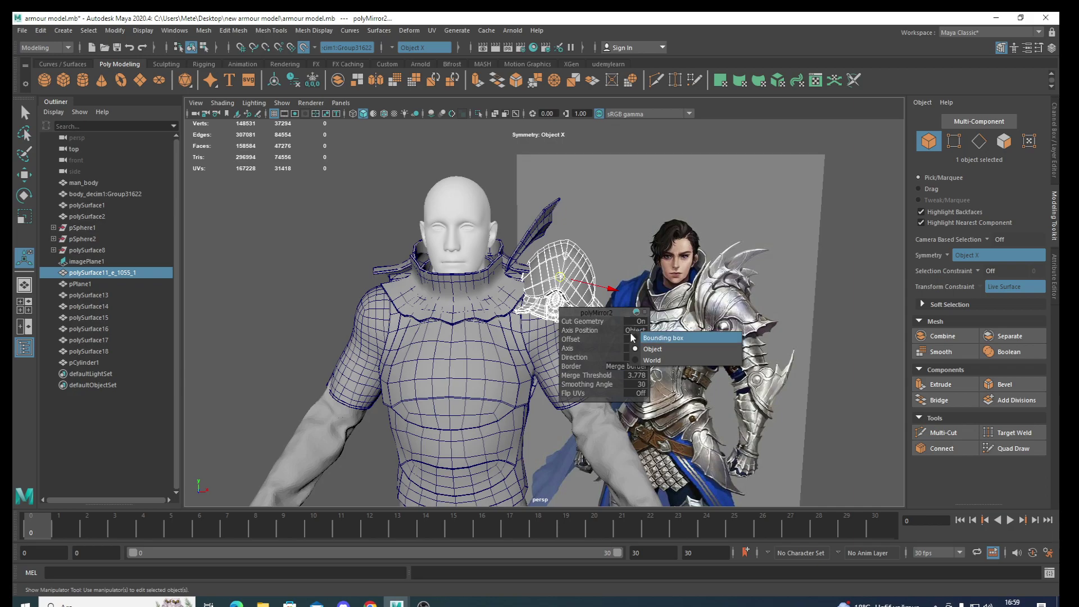
pyautogui.click(636, 360)
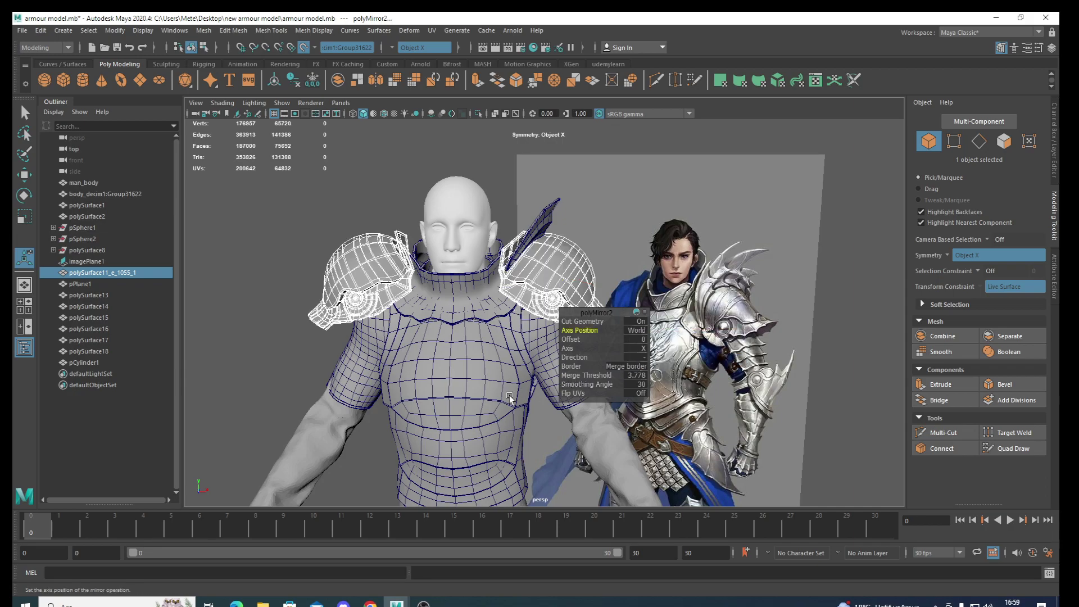
pyautogui.scroll(5, 507, 287)
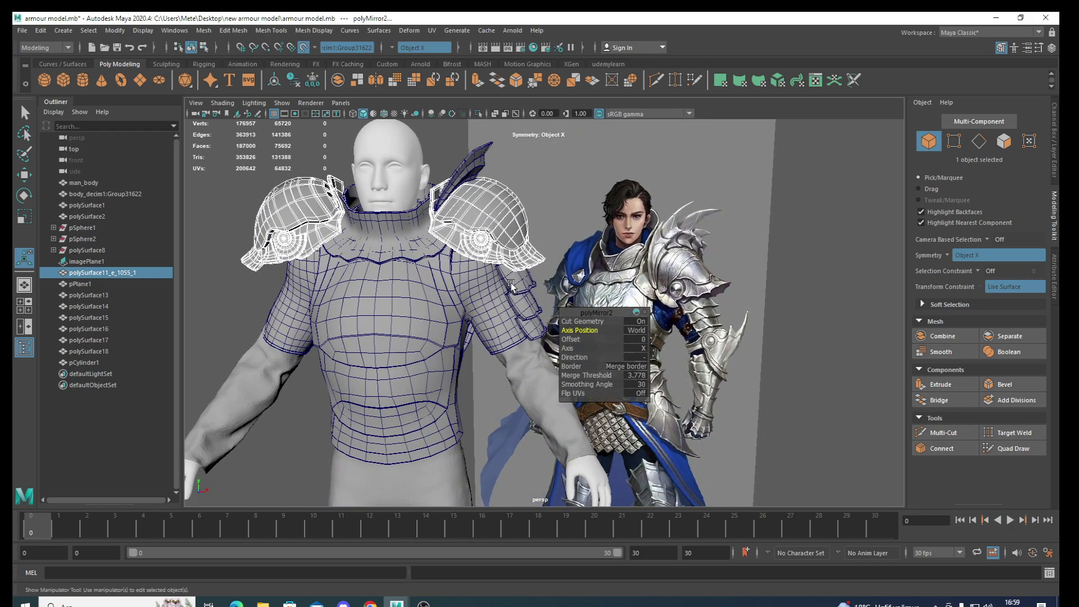
pyautogui.click(511, 285)
# Mirror the extra shoulder plate to the other shoulder with Axis Position World
pyautogui.keyDown('shift'); pyautogui.rightClick(513, 284); pyautogui.keyUp('shift')
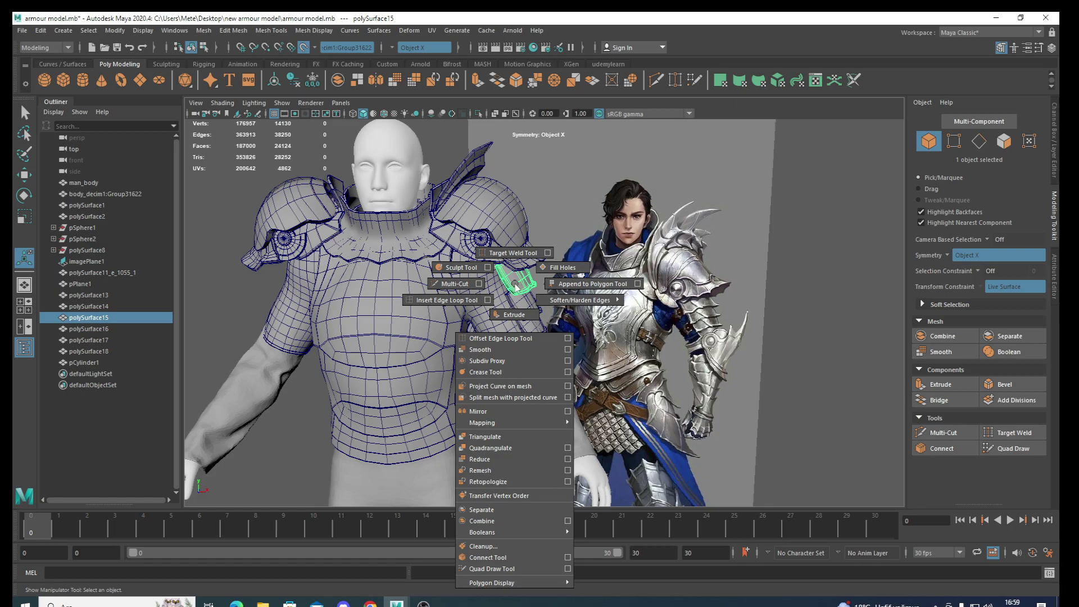
pyautogui.click(511, 409)
pyautogui.click(629, 333)
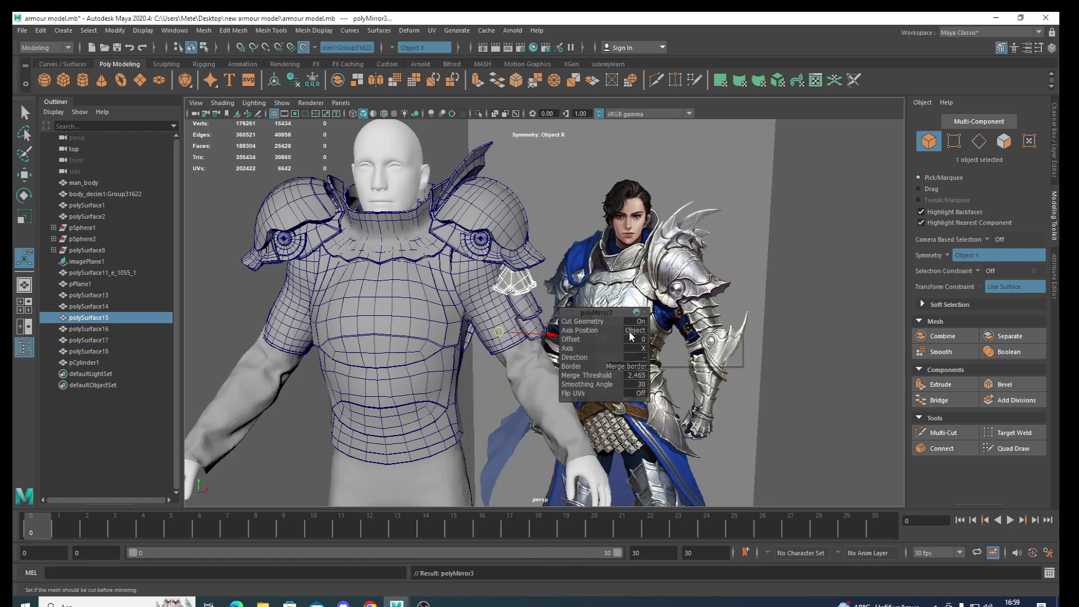
pyautogui.click(637, 359)
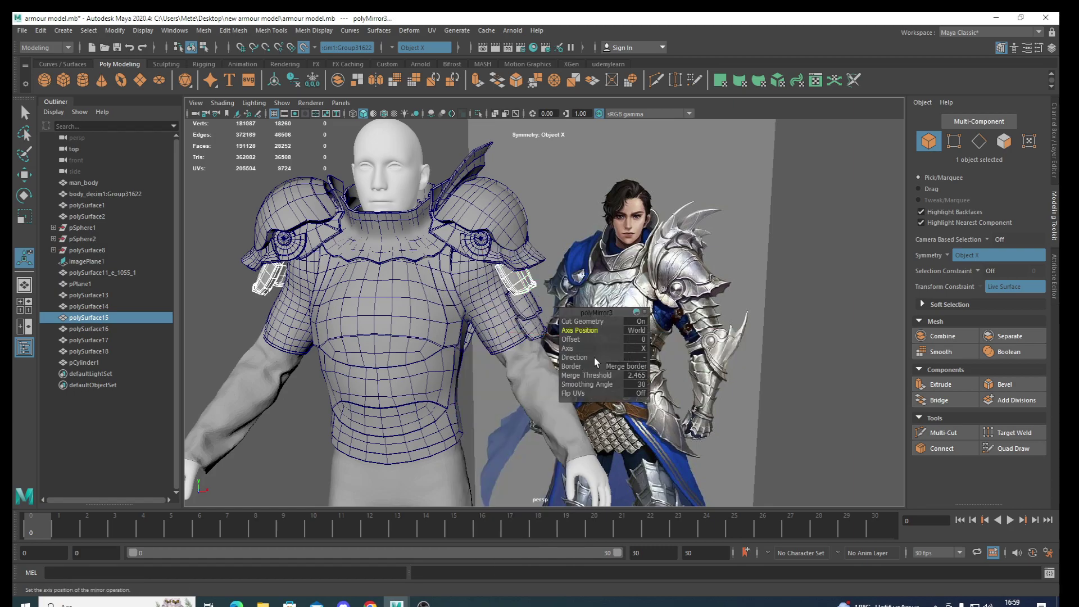
# Mirror the upper arm plate onto the other arm about the world centre
pyautogui.click(523, 317)
pyautogui.moveTo(533, 318); pyautogui.dragTo(541, 443, button='right')
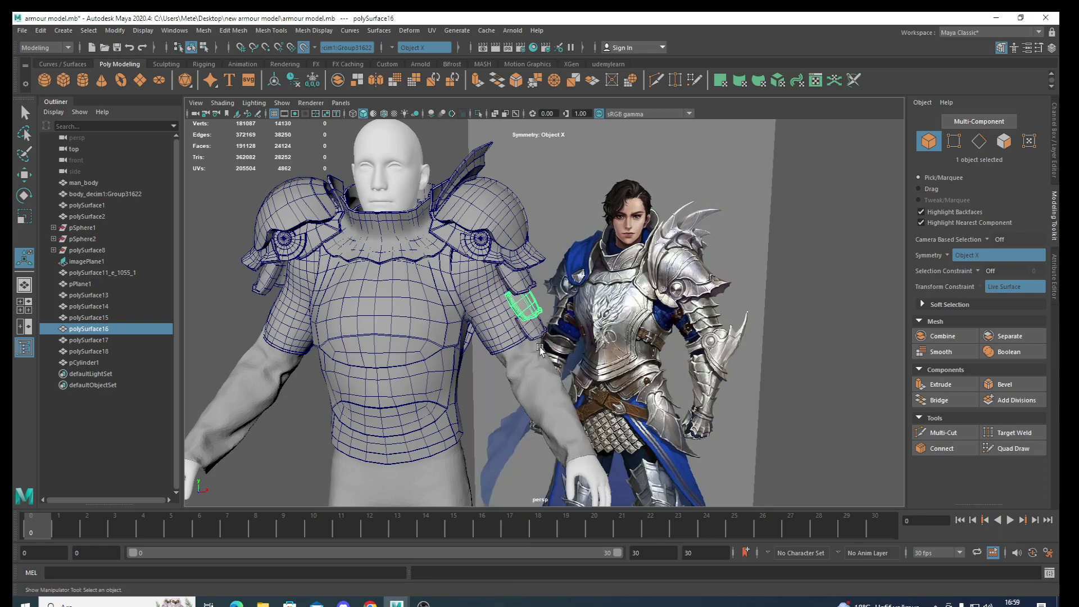
pyautogui.keyDown('alt'); pyautogui.moveTo(521, 325); pyautogui.dragTo(488, 347); pyautogui.keyUp('alt')
pyautogui.keyDown('shift'); pyautogui.rightClick(520, 310); pyautogui.keyUp('shift')
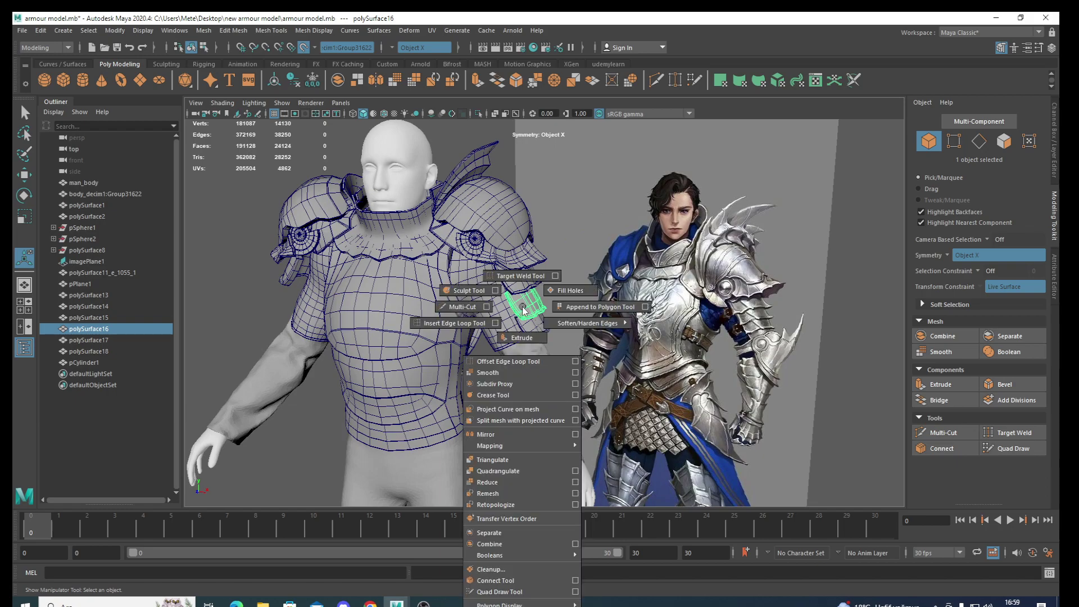
pyautogui.keyDown('shift'); pyautogui.moveTo(522, 413); pyautogui.dragTo(522, 435, button='right'); pyautogui.keyUp('shift')
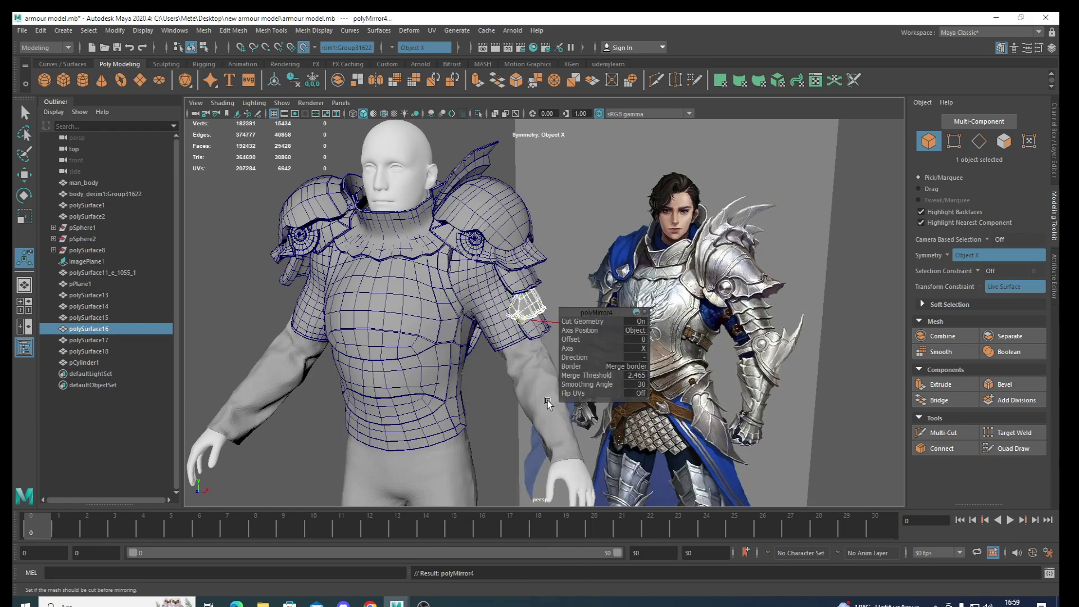
pyautogui.click(630, 335)
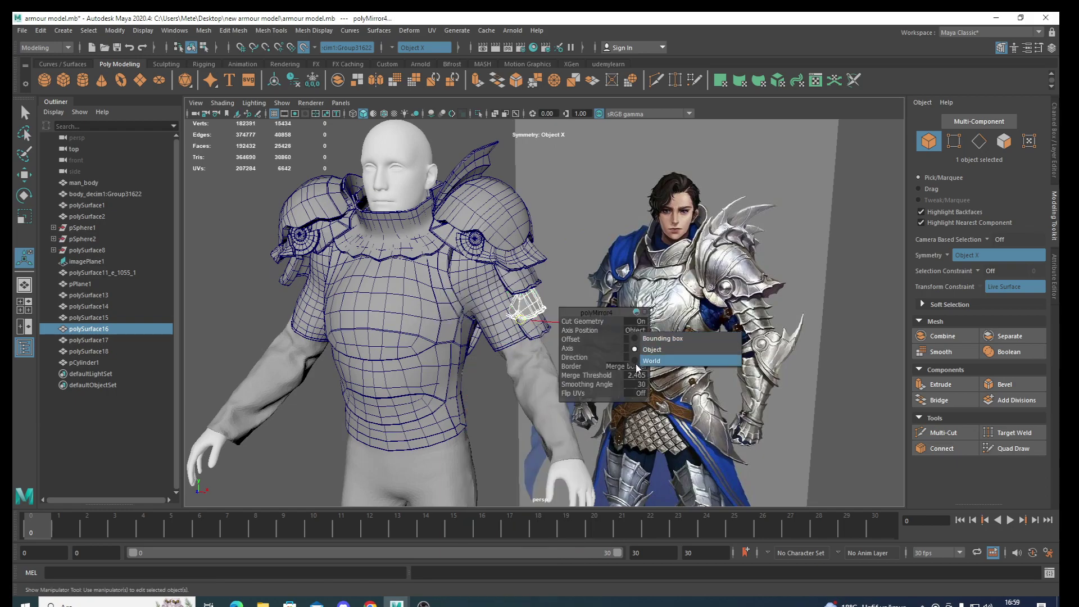
pyautogui.click(646, 349)
# Mirror the lower arm plate onto the opposite arm about the world centre
pyautogui.click(528, 310)
pyautogui.keyDown('shift'); pyautogui.rightClick(529, 309); pyautogui.keyUp('shift')
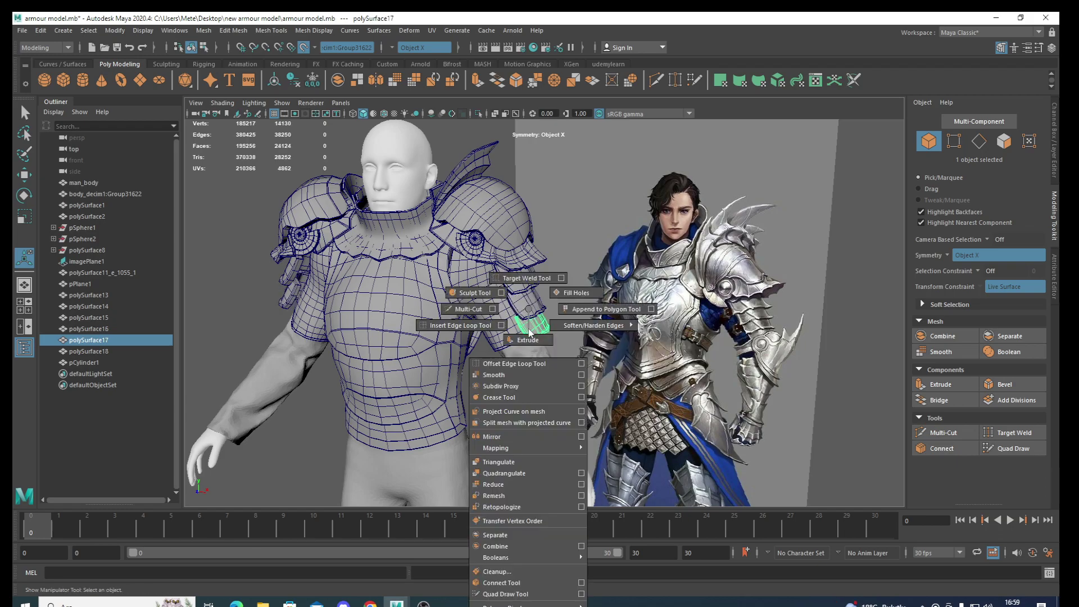
pyautogui.click(544, 438)
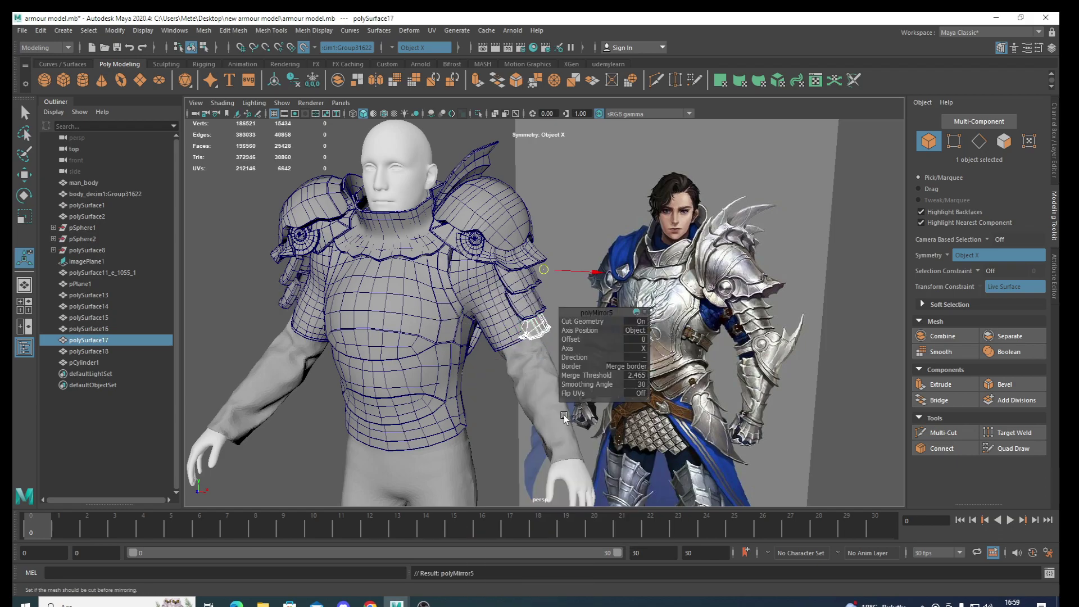
pyautogui.click(630, 337)
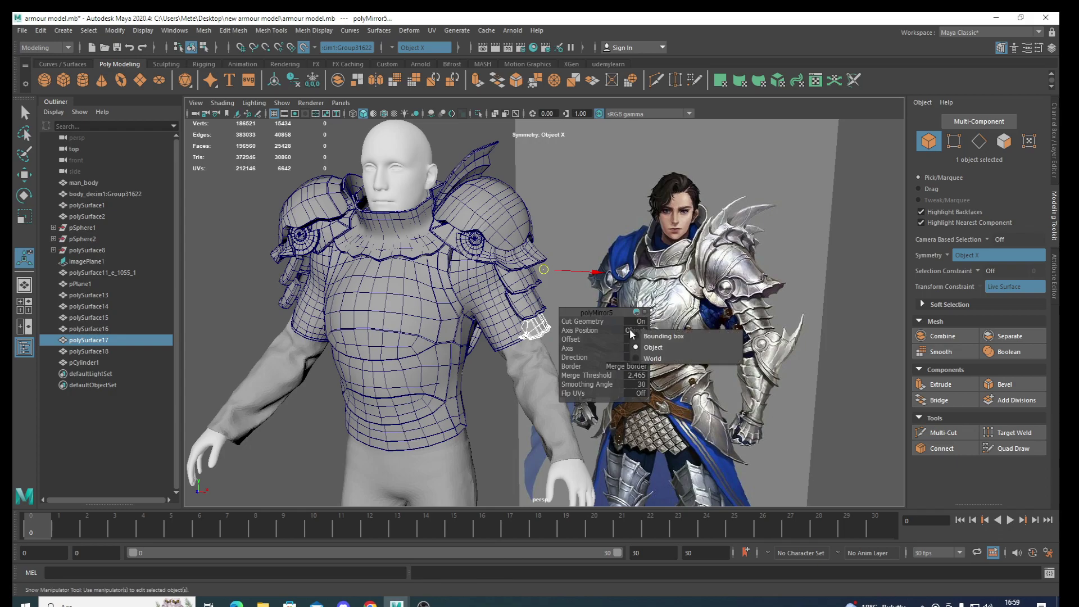
pyautogui.click(703, 347)
pyautogui.moveTo(386, 405)
pyautogui.keyDown('alt'); pyautogui.mouseDown()
pyautogui.moveTo(428, 396)
pyautogui.moveTo(462, 350)
pyautogui.moveTo(496, 416)
pyautogui.mouseUp(); pyautogui.keyUp('alt')
pyautogui.press('q')
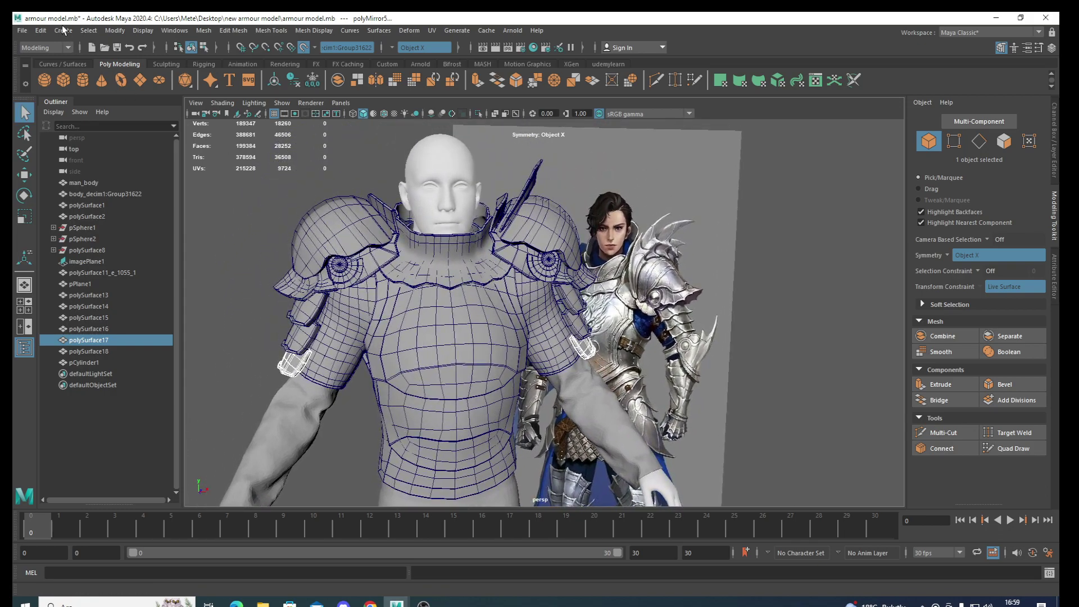
# Save the scene as armour model.mb, confirming the overwrite
pyautogui.click(22, 30)
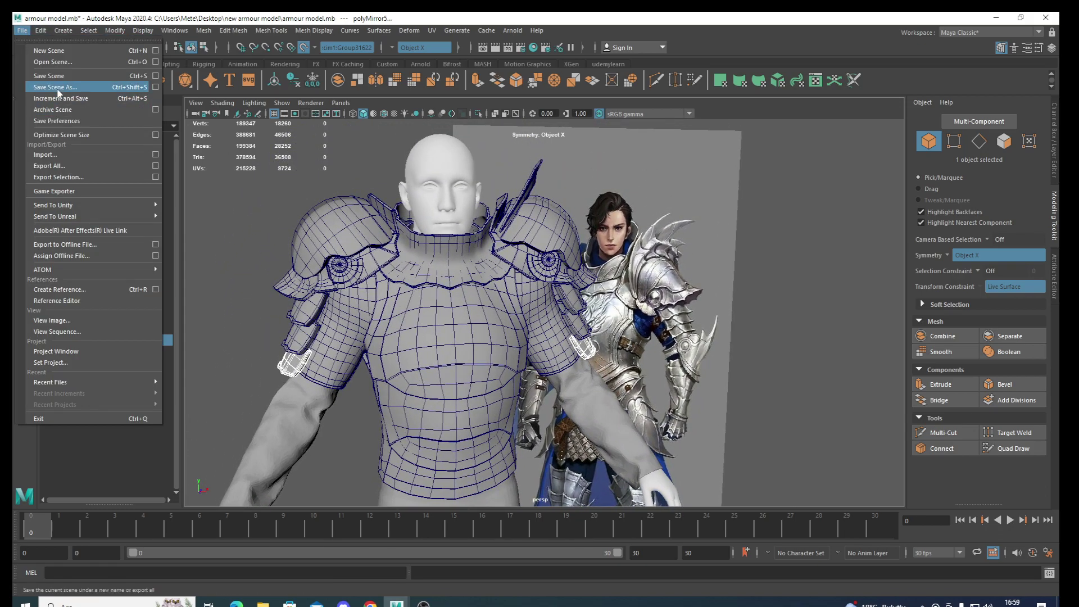
pyautogui.click(61, 92)
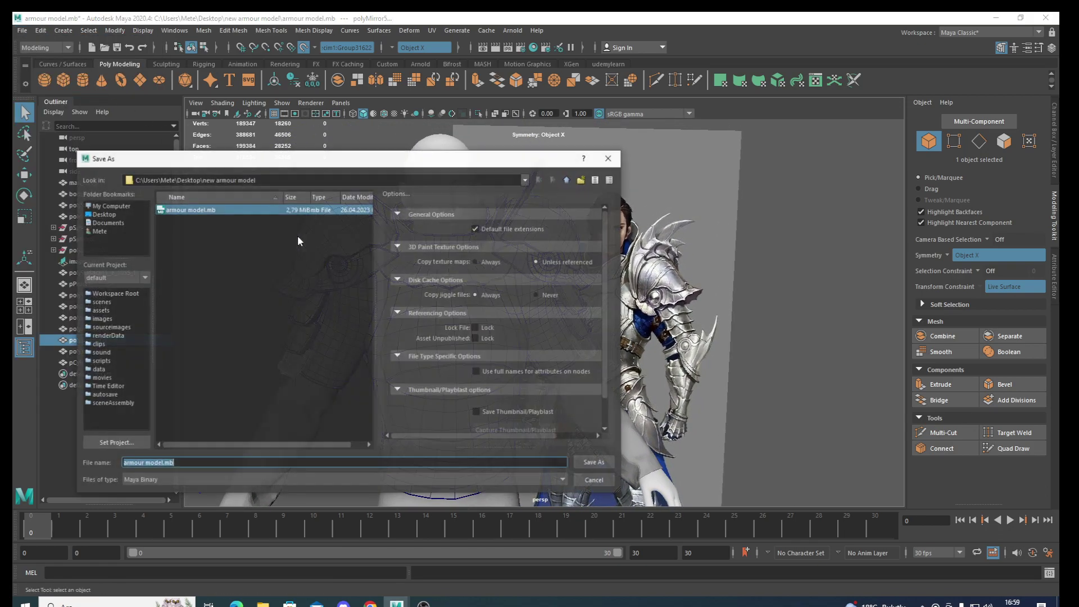
pyautogui.click(596, 467)
pyautogui.click(322, 342)
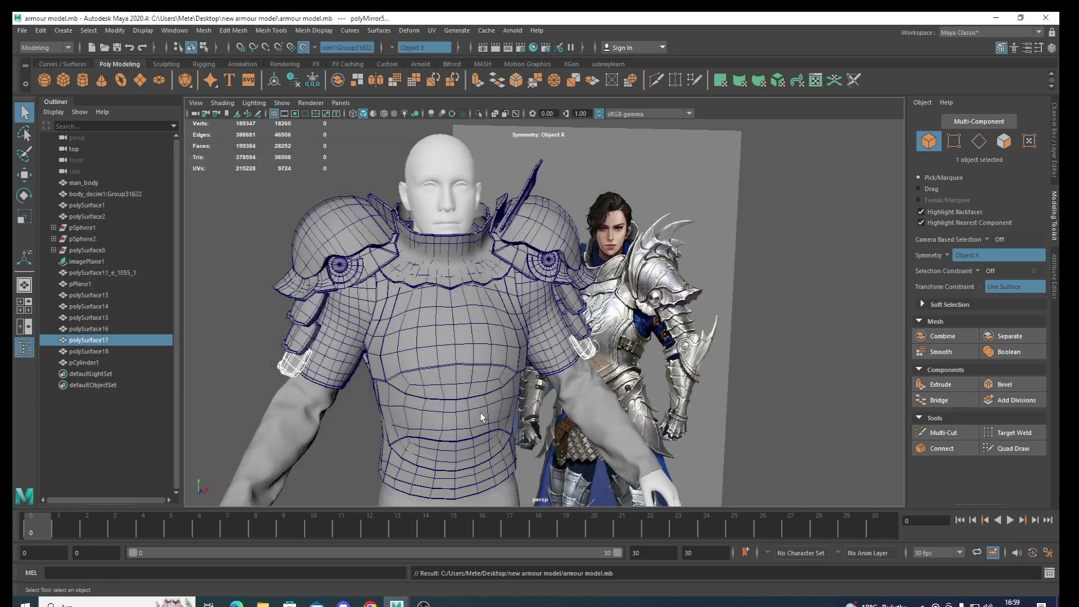
# Clear the selection and orbit around the model to inspect the finished symmetric armour
pyautogui.moveTo(484, 411)
pyautogui.keyDown('alt'); pyautogui.mouseDown()
pyautogui.moveTo(485, 398)
pyautogui.moveTo(489, 406)
pyautogui.mouseUp(); pyautogui.keyUp('alt')
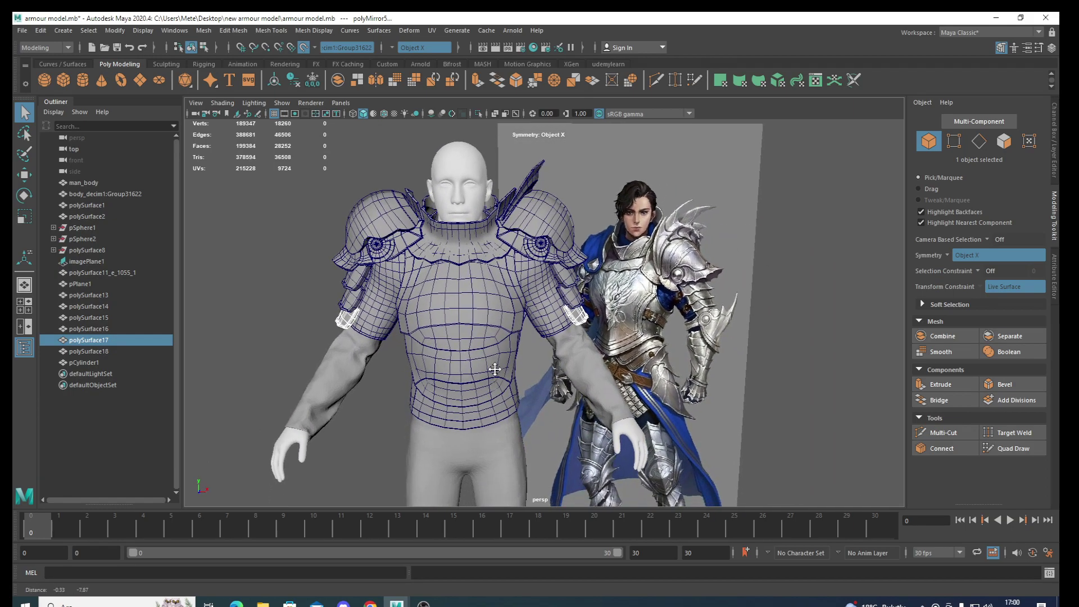
pyautogui.keyDown('alt'); pyautogui.moveTo(489, 406); pyautogui.dragTo(531, 394, button='middle'); pyautogui.keyUp('alt')
pyautogui.click(329, 271)
pyautogui.keyDown('alt'); pyautogui.moveTo(495, 399); pyautogui.dragTo(470, 399); pyautogui.keyUp('alt')
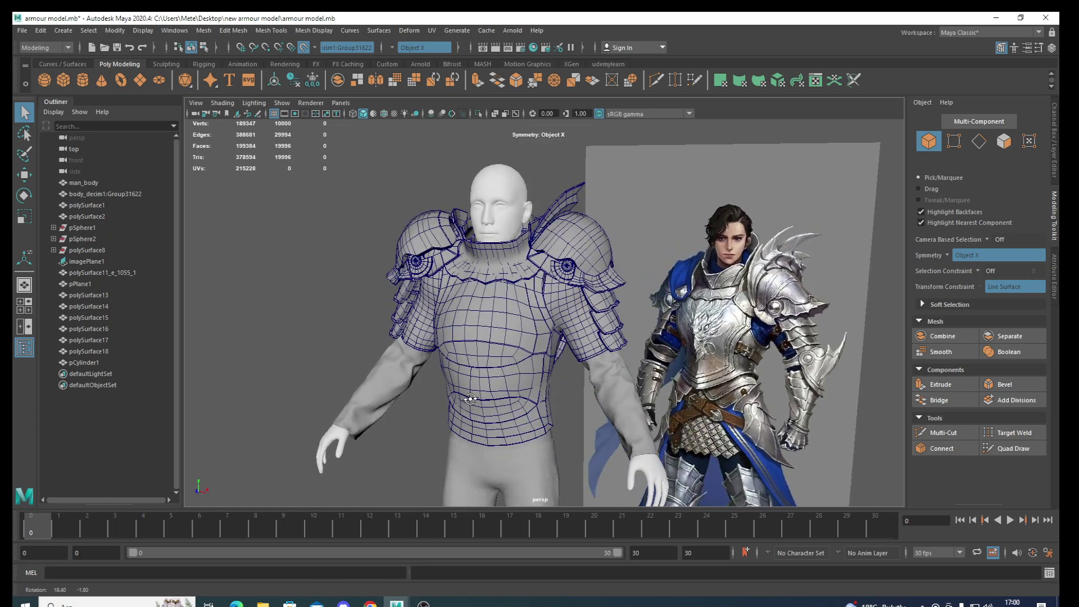
pyautogui.scroll(3, 494, 359)
pyautogui.moveTo(516, 431)
pyautogui.keyDown('alt'); pyautogui.mouseDown()
pyautogui.moveTo(497, 421)
pyautogui.moveTo(531, 450)
pyautogui.mouseUp(); pyautogui.keyUp('alt')
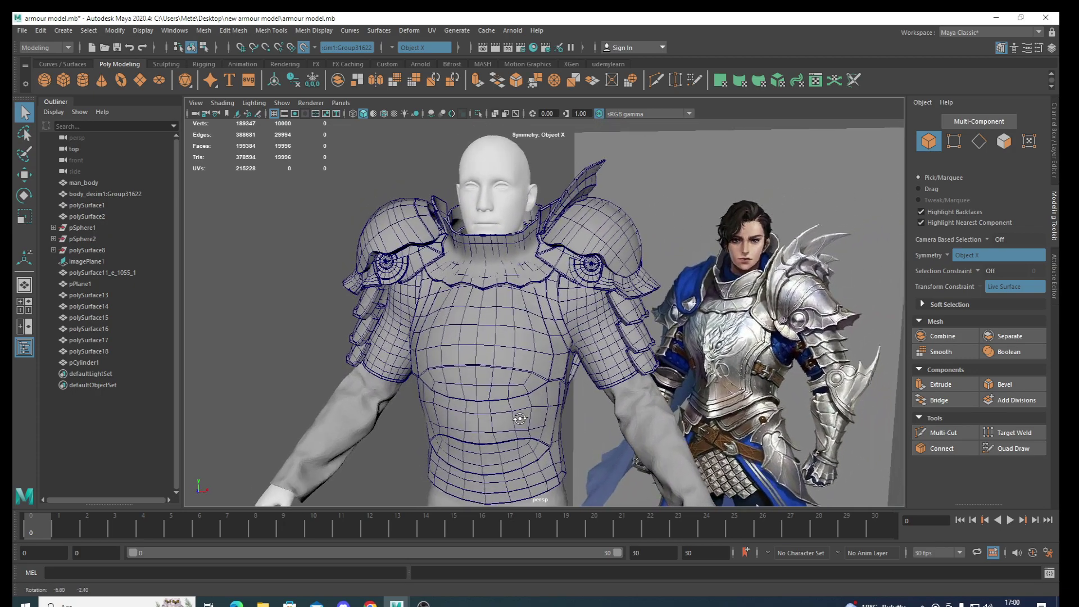
pyautogui.scroll(2, 530, 450)
pyautogui.scroll(-2, 507, 378)
pyautogui.keyDown('alt'); pyautogui.moveTo(504, 371); pyautogui.dragTo(540, 366); pyautogui.keyUp('alt')
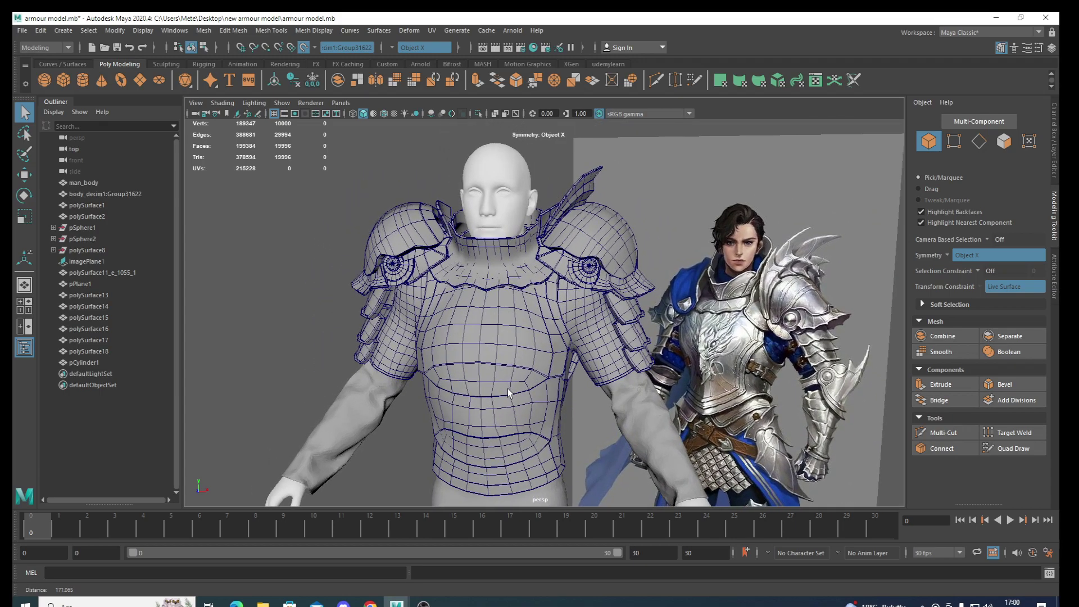